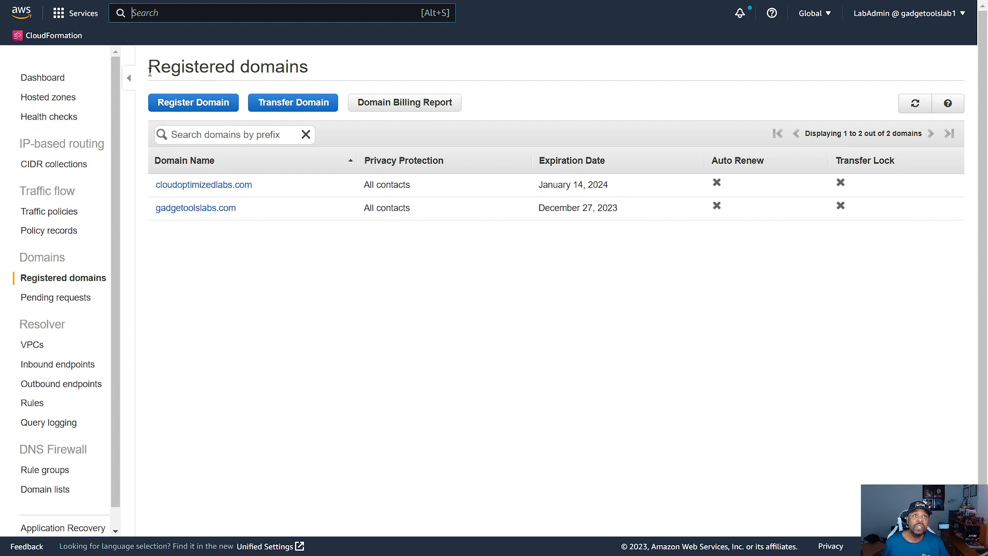
# Step: Open the S3 service and start a new bucket named cloudoptimizedlabs.com
pyautogui.click(59, 15)
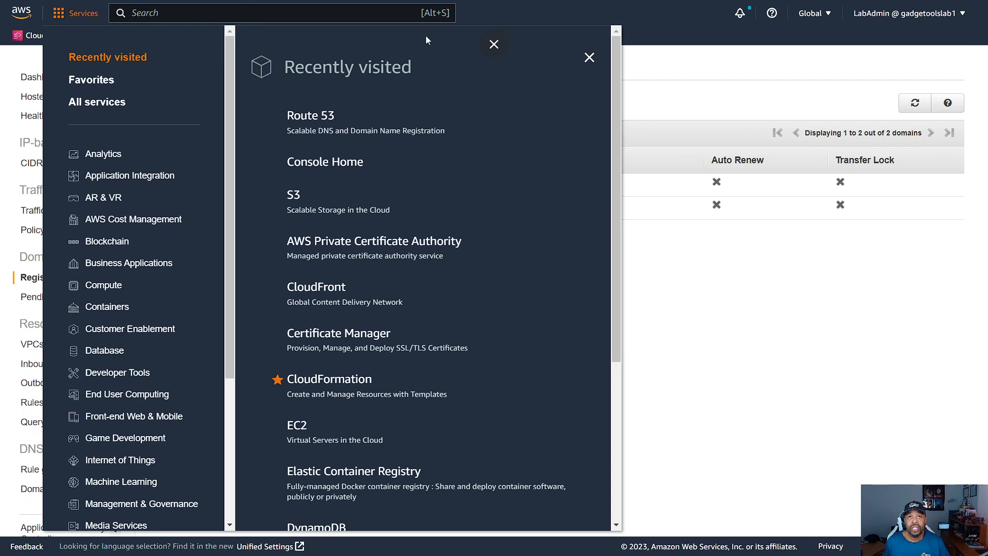
pyautogui.click(294, 196)
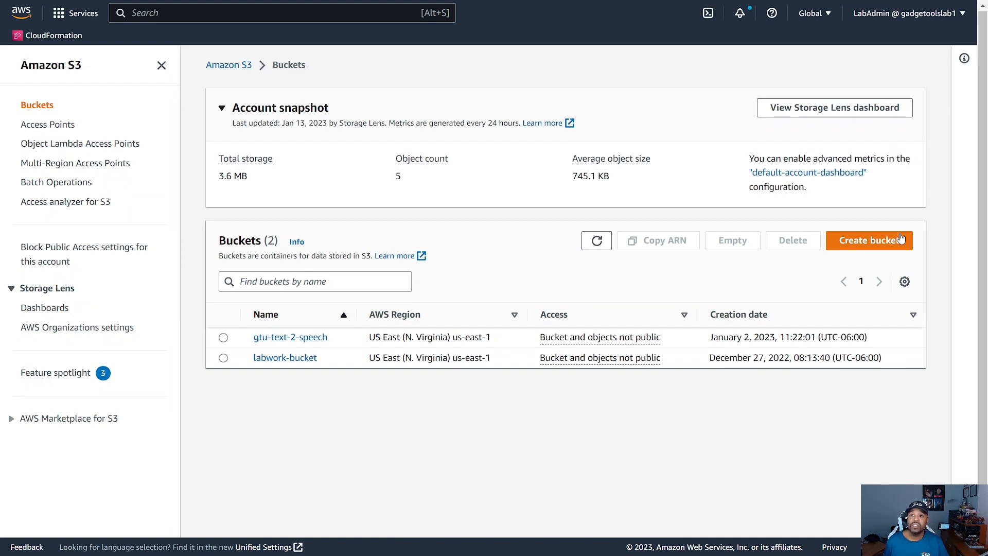
pyautogui.click(874, 246)
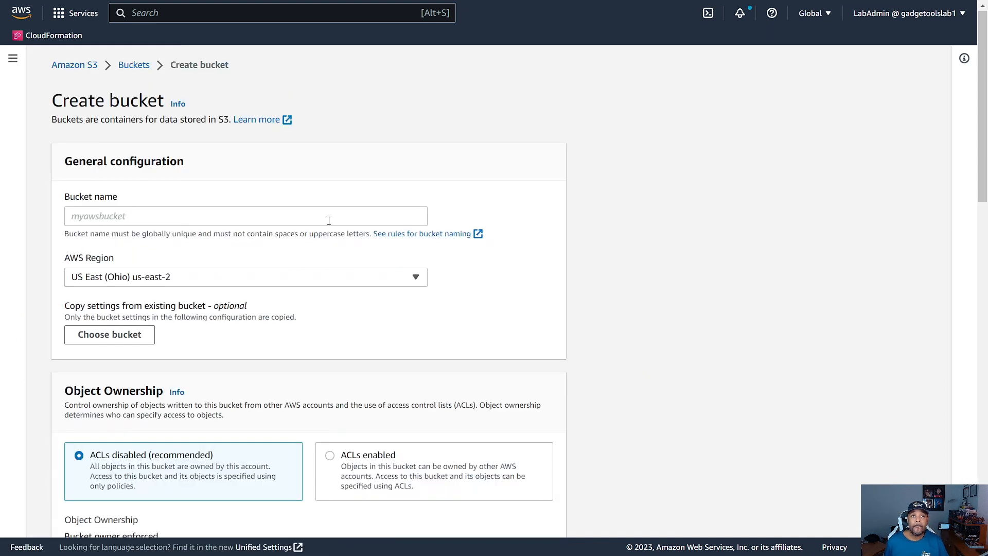
pyautogui.click(239, 214)
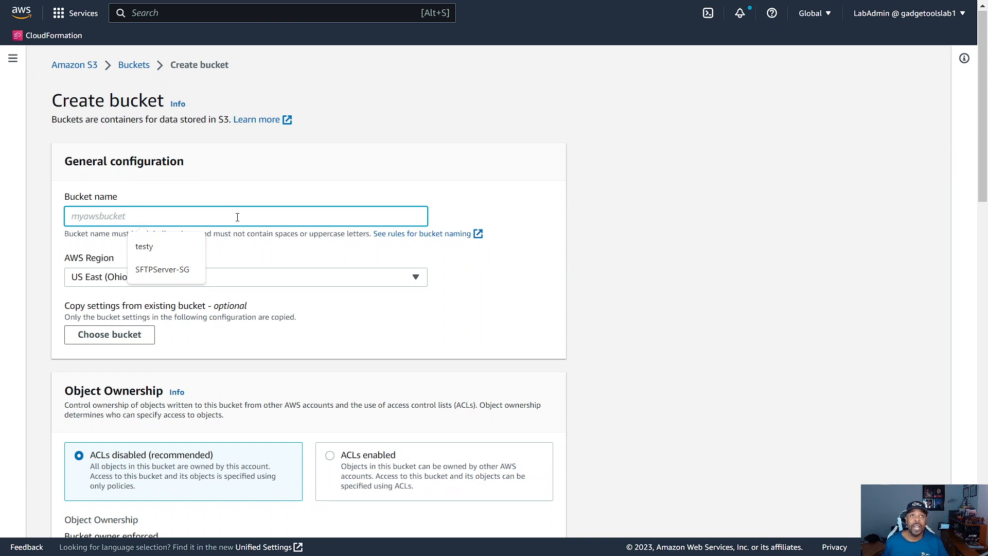
pyautogui.write('cloudoptimizedlabs.com')
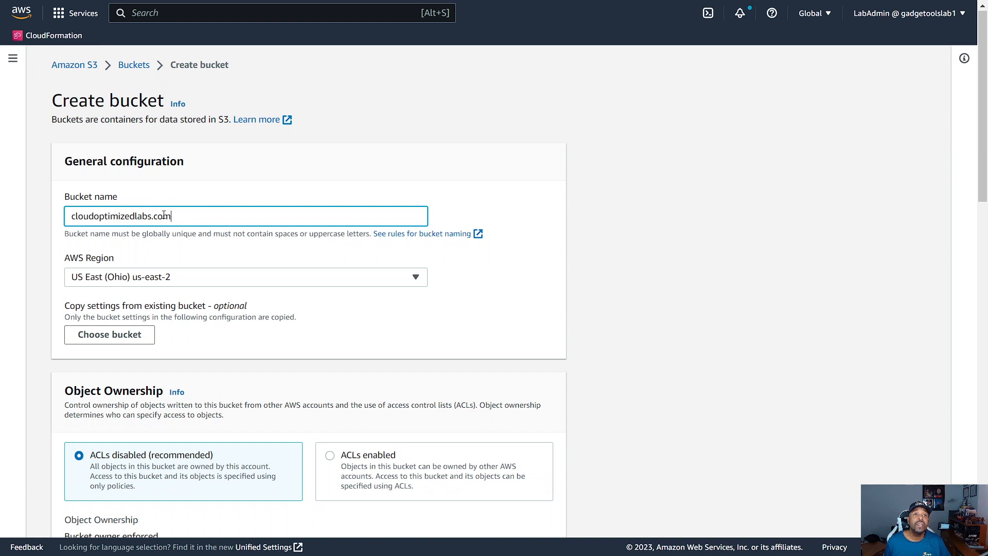
# Step: Set the new bucket's region to US East (N. Virginia) us-east-1 and enable ACLs under object ownership
pyautogui.scroll(-1, 256, 238)
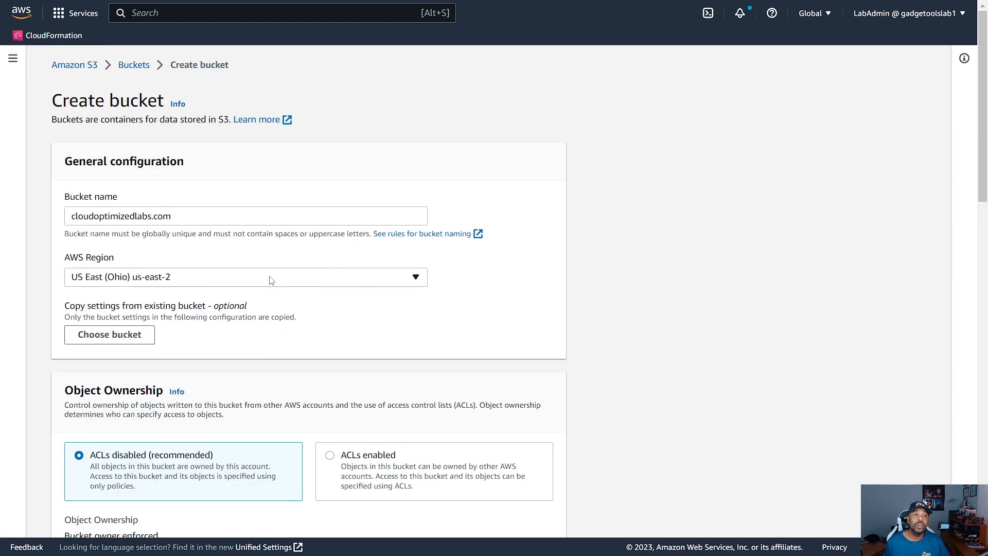
pyautogui.click(271, 279)
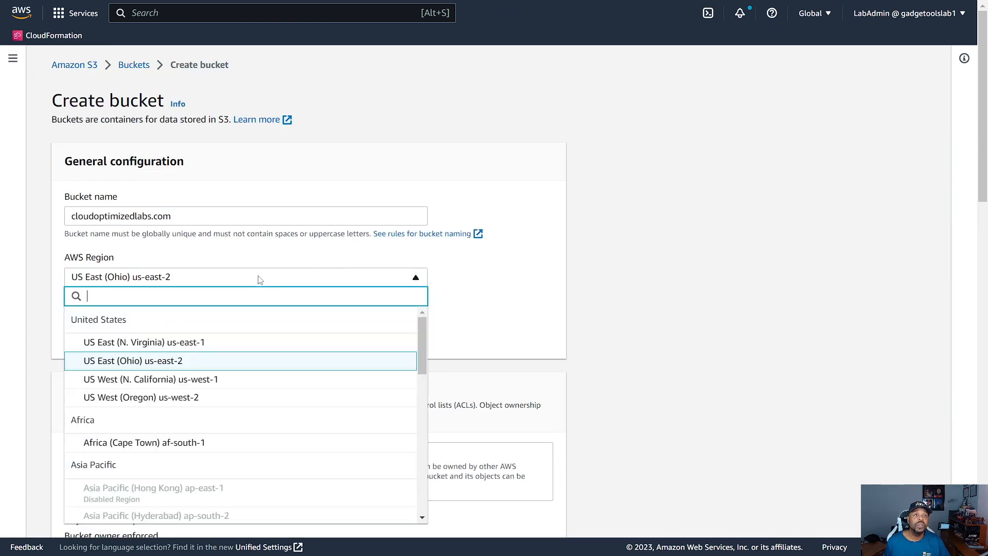
pyautogui.click(172, 346)
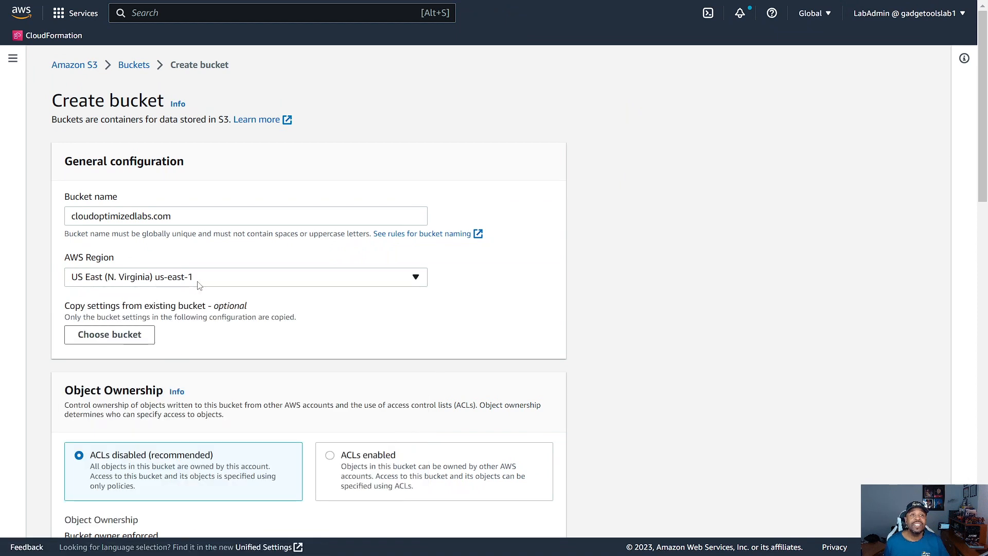
pyautogui.scroll(-2, 271, 265)
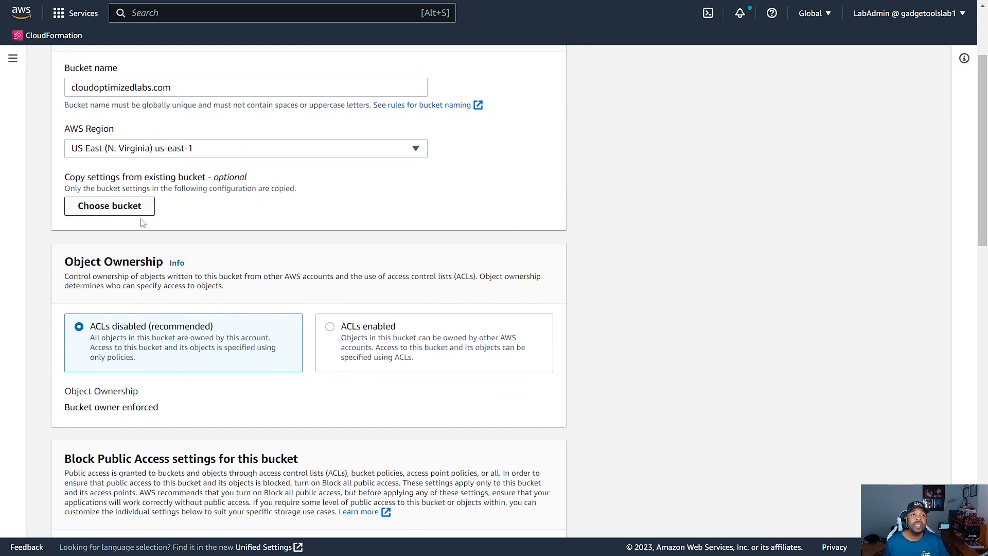
pyautogui.scroll(-2, 188, 209)
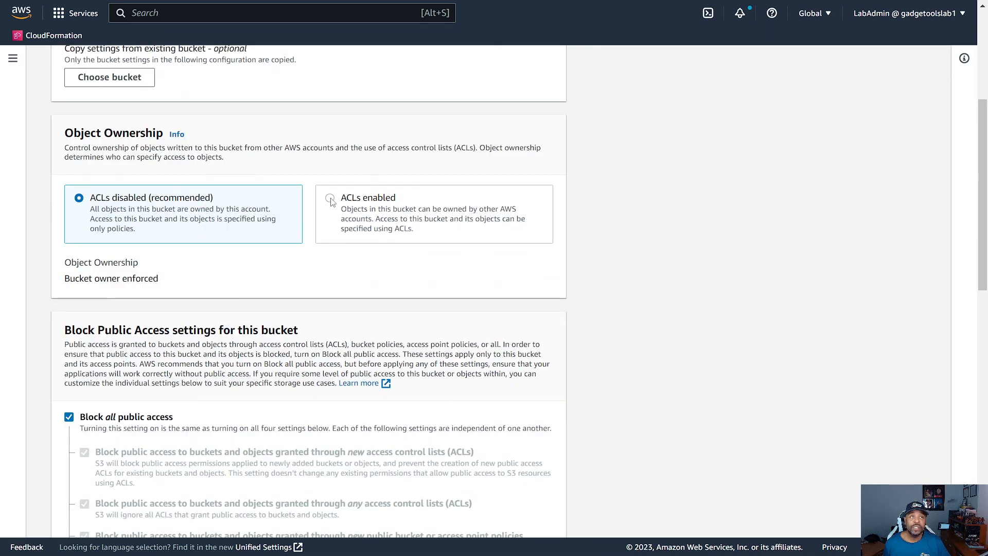
pyautogui.click(332, 202)
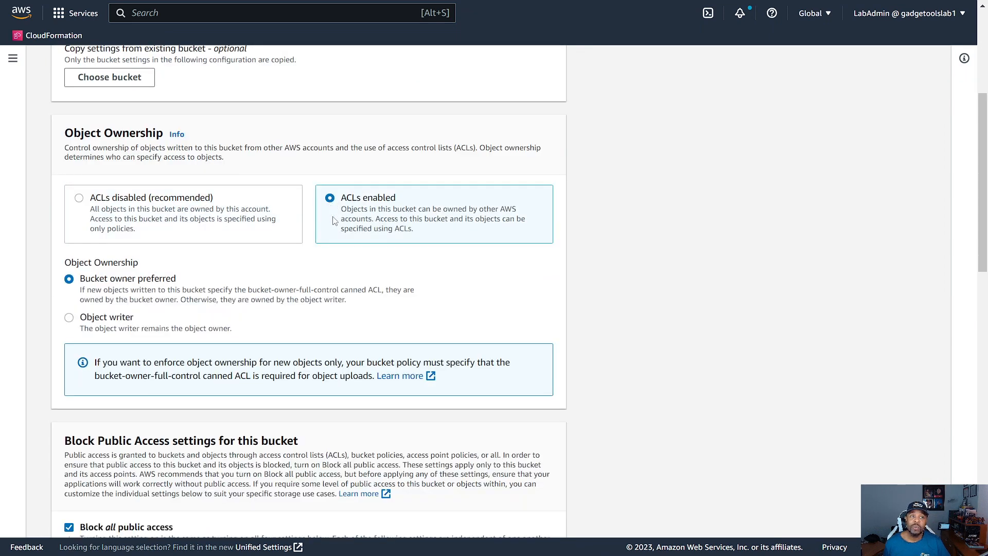
# Step: Turn off blocking of all public access for the bucket and acknowledge that its objects might become public
pyautogui.scroll(-9, 360, 247)
pyautogui.scroll(4, 331, 236)
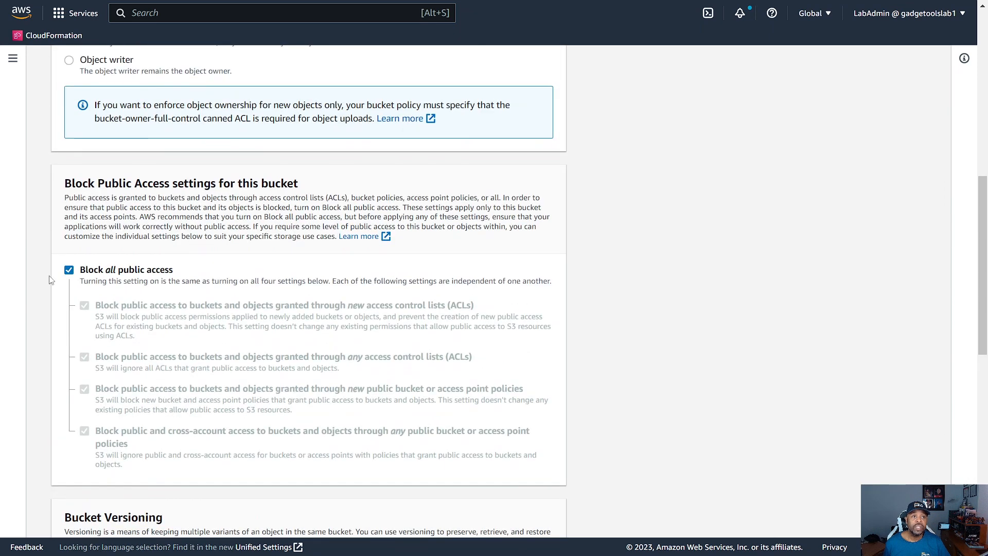
pyautogui.click(69, 270)
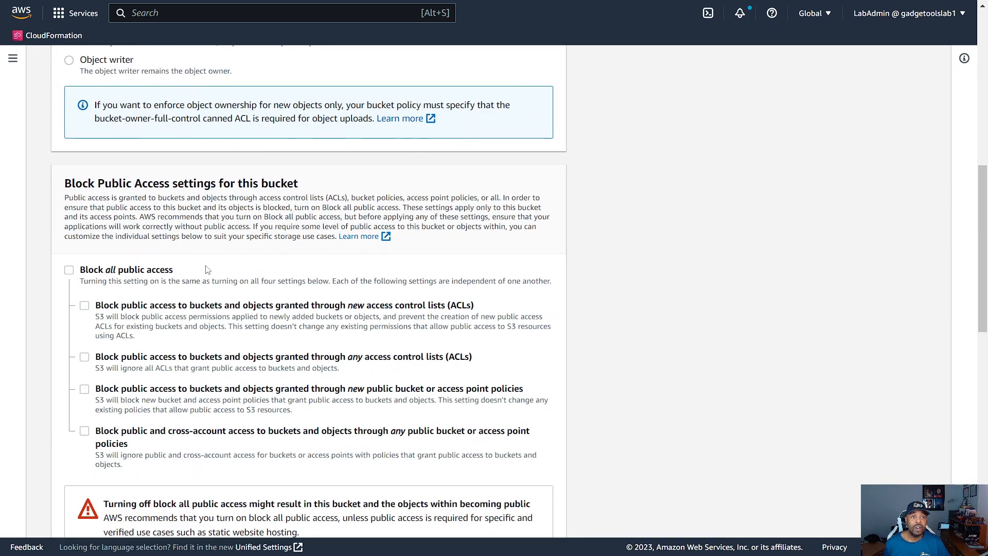
pyautogui.scroll(-5, 148, 248)
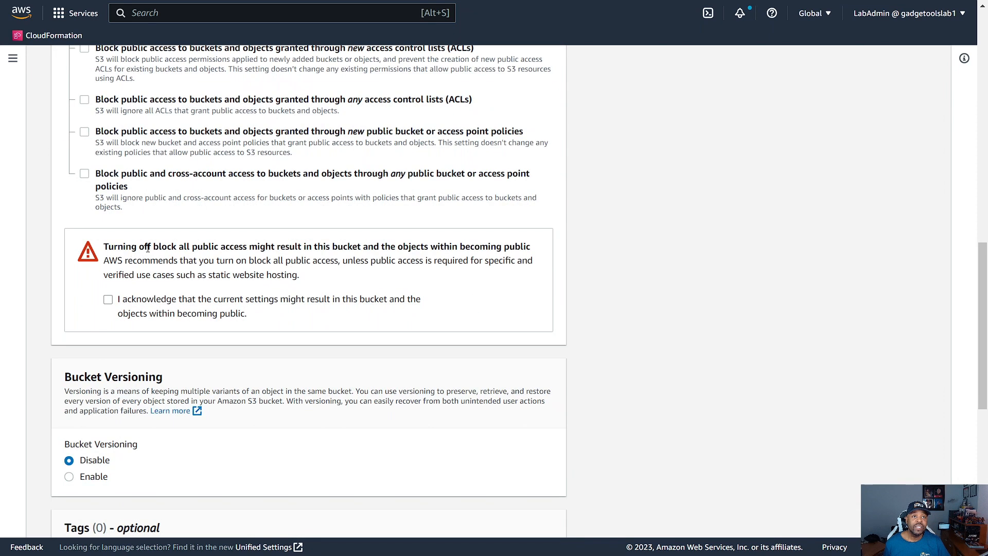
pyautogui.click(108, 299)
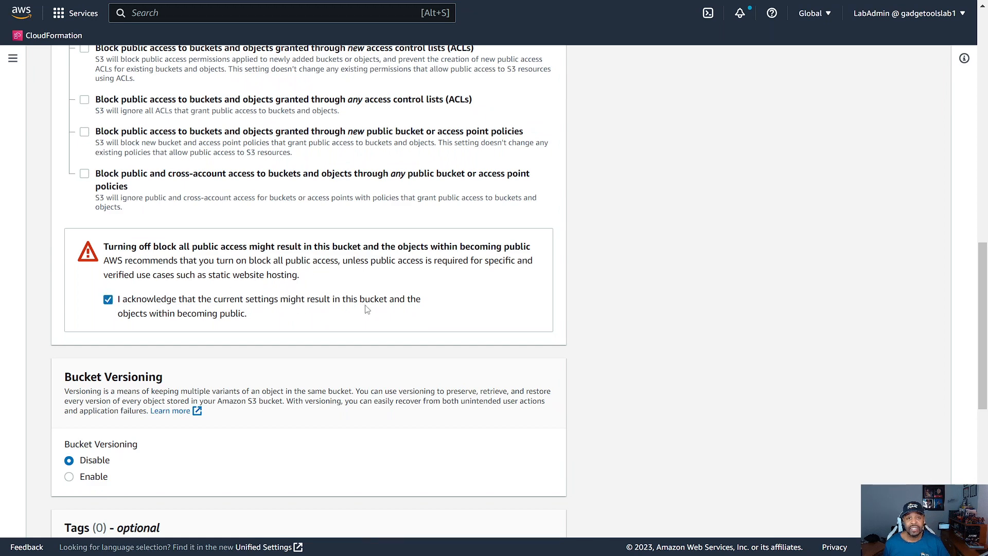
# Step: Finish creating the cloudoptimizedlabs.com bucket with the default versioning, tag and encryption settings
pyautogui.scroll(-5, 367, 309)
pyautogui.scroll(-1, 54, 245)
pyautogui.scroll(-3, 309, 283)
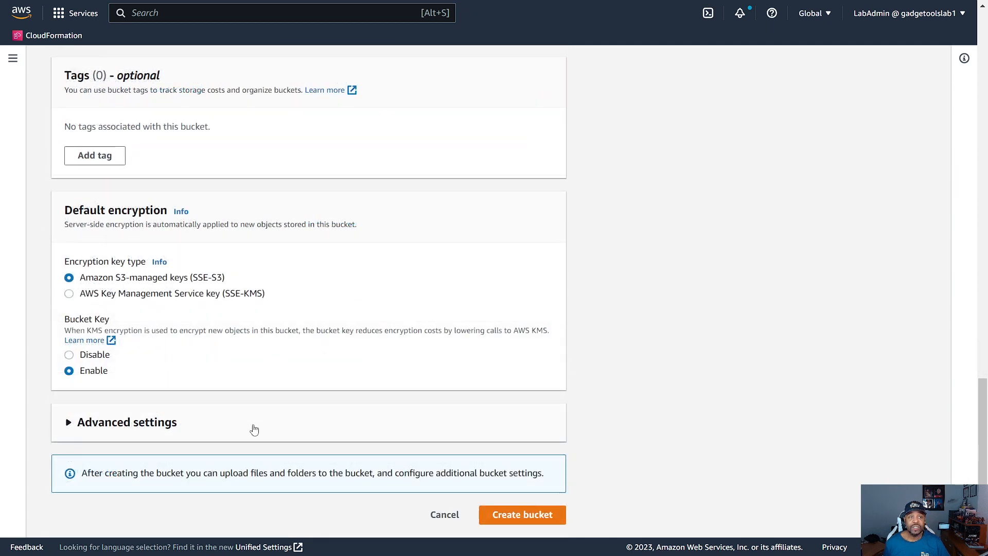
pyautogui.click(524, 514)
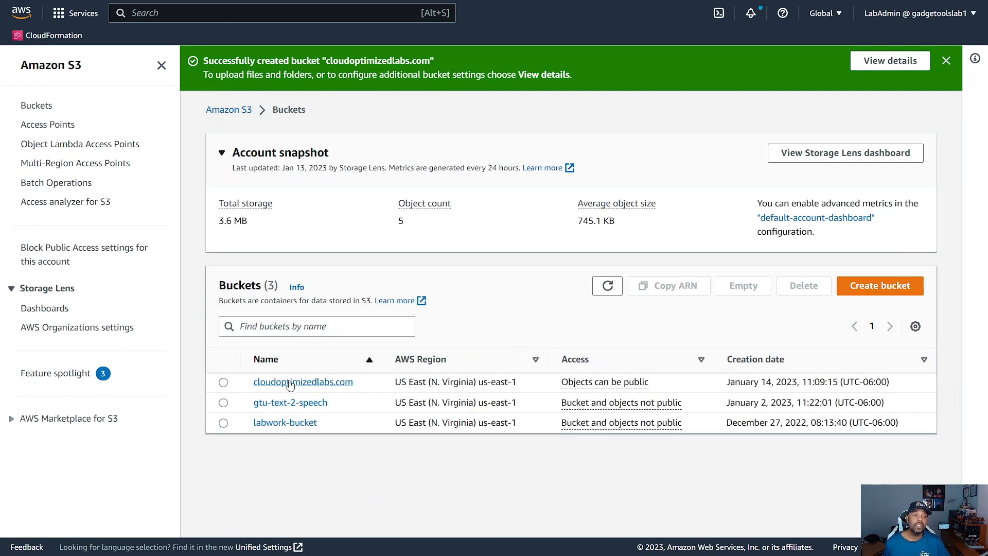
pyautogui.click(879, 288)
pyautogui.click(181, 215)
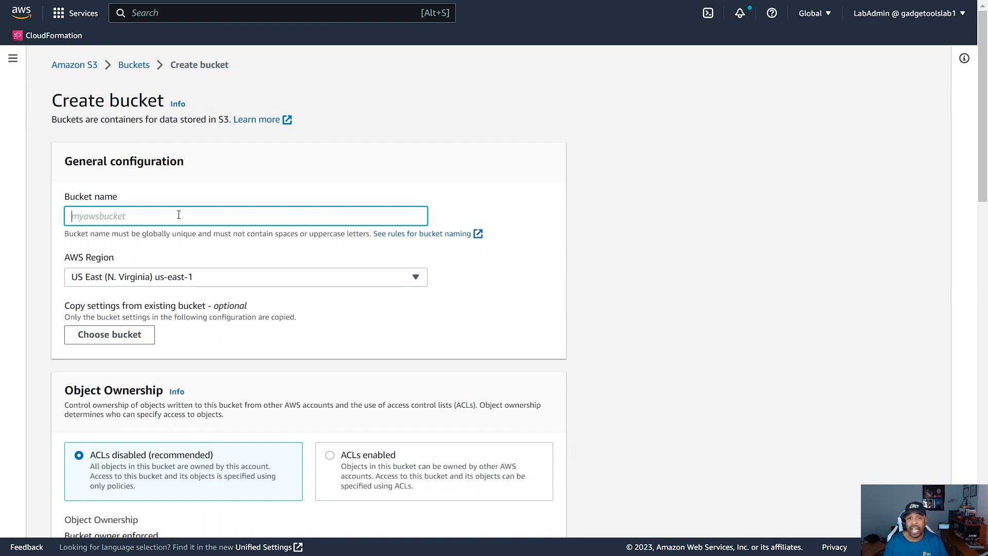
pyautogui.write('www.cloudoptimizedlabs.com')
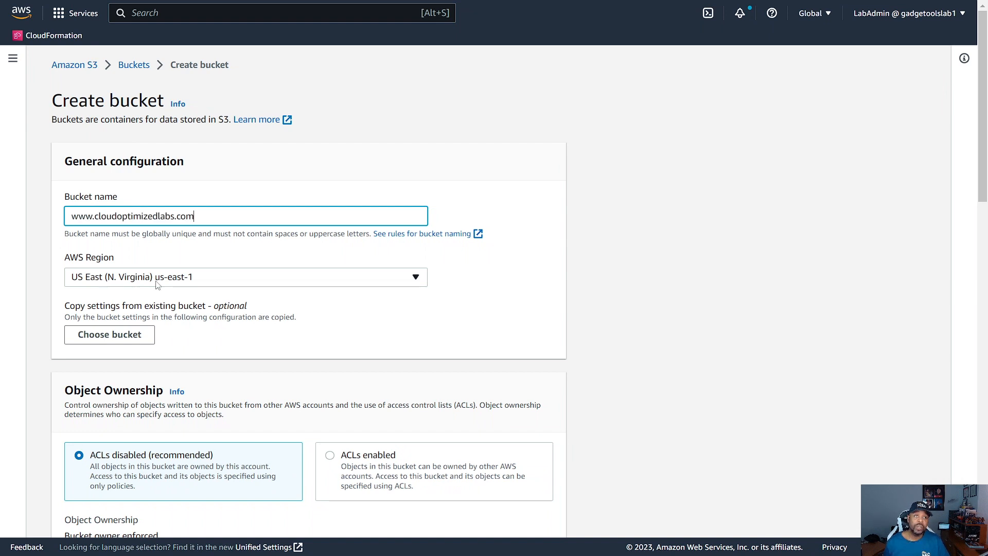
pyautogui.scroll(-5, 283, 294)
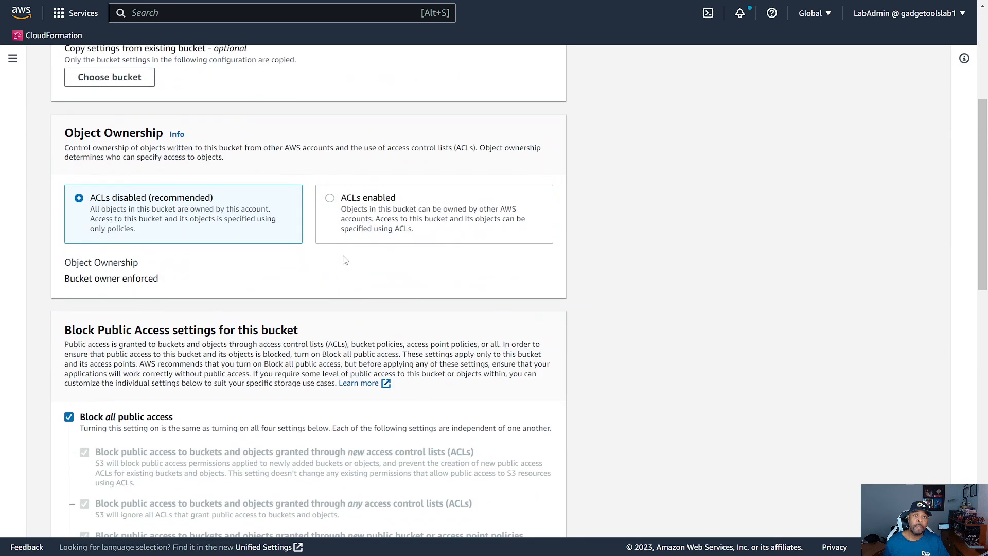
pyautogui.click(331, 199)
pyautogui.scroll(-5, 334, 260)
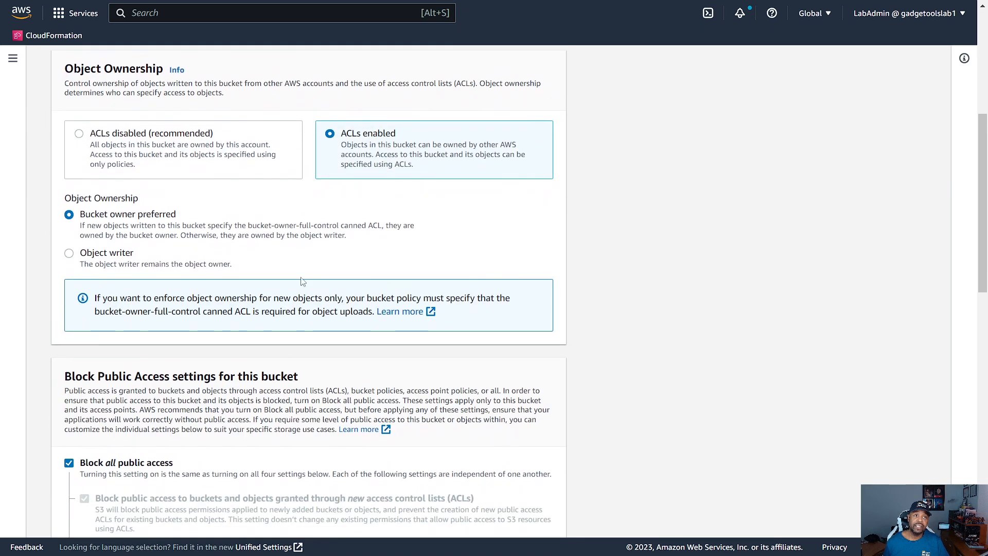
pyautogui.scroll(-2, 365, 226)
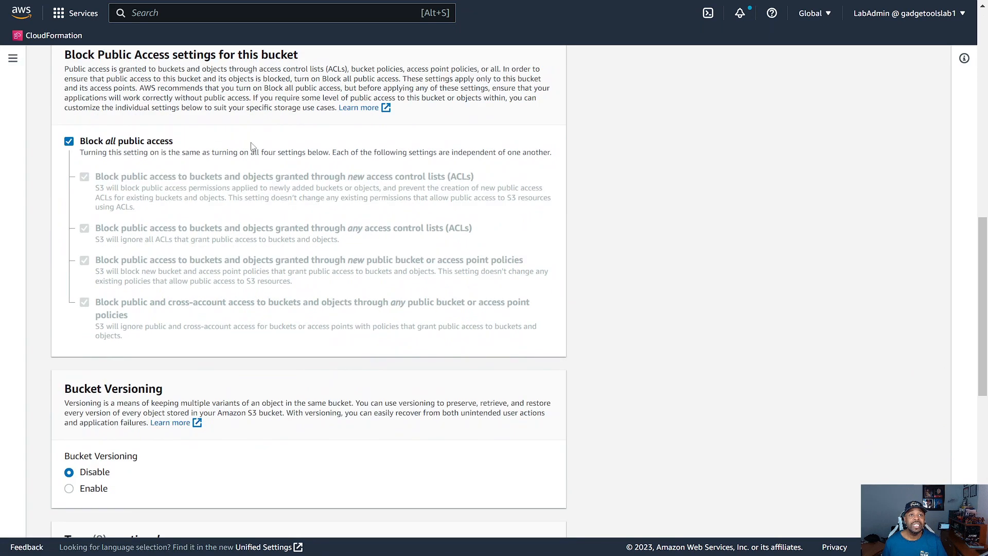
pyautogui.scroll(-4, 446, 230)
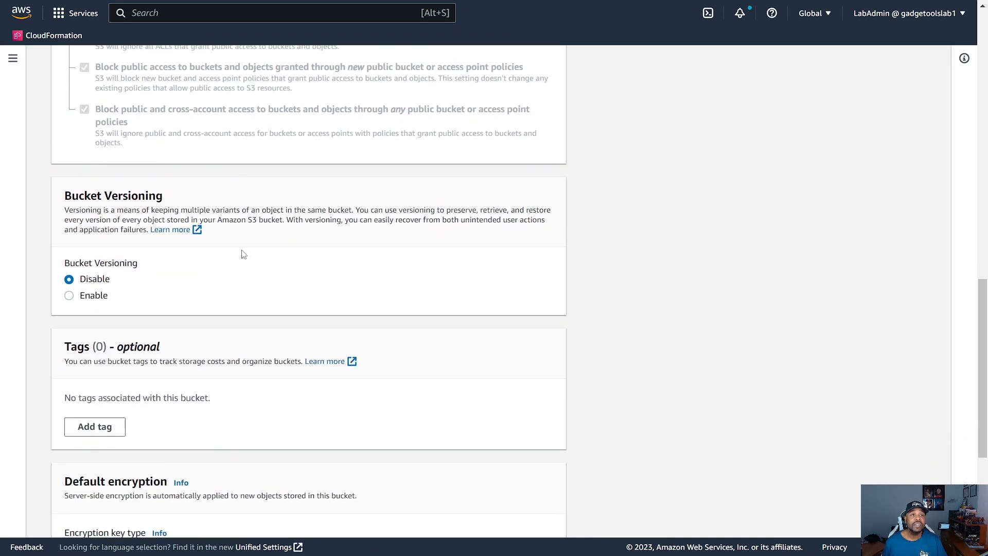
pyautogui.scroll(-5, 348, 335)
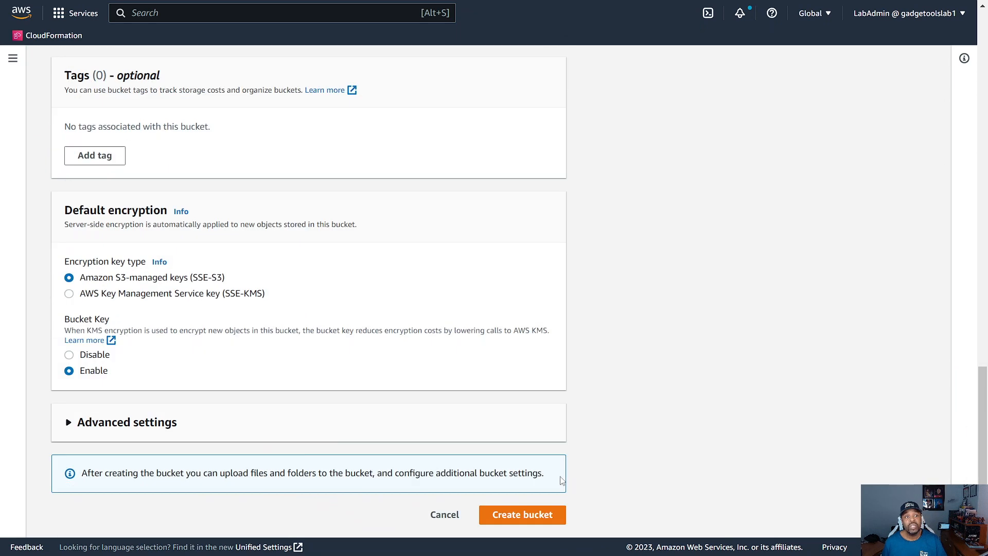
pyautogui.click(535, 523)
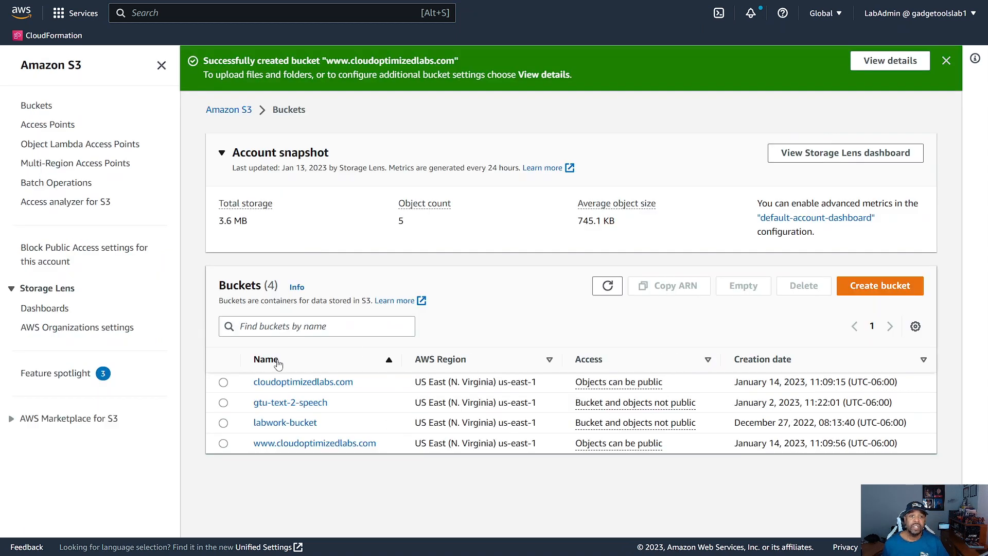
# Step: Sort the bucket list by name in descending order
pyautogui.click(277, 363)
pyautogui.click(278, 364)
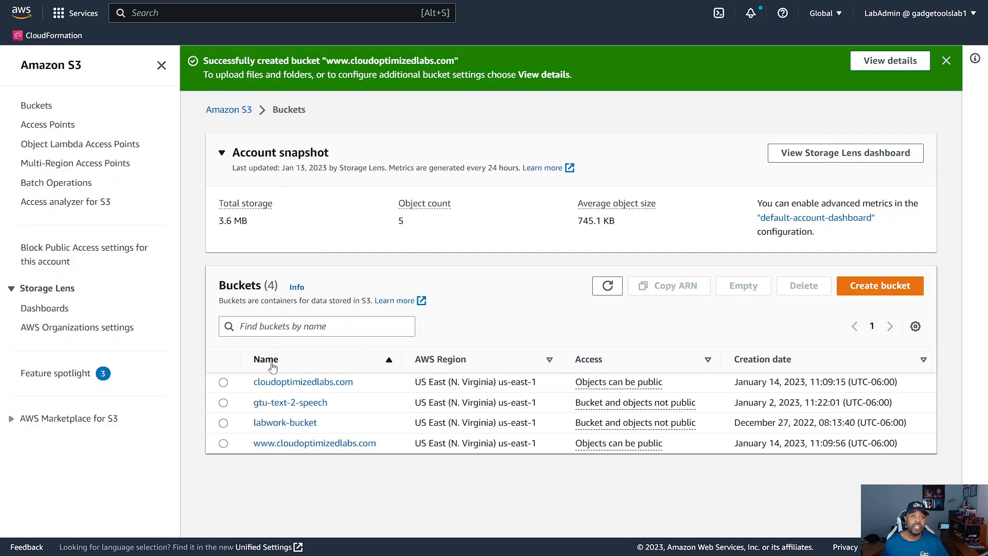
pyautogui.click(272, 365)
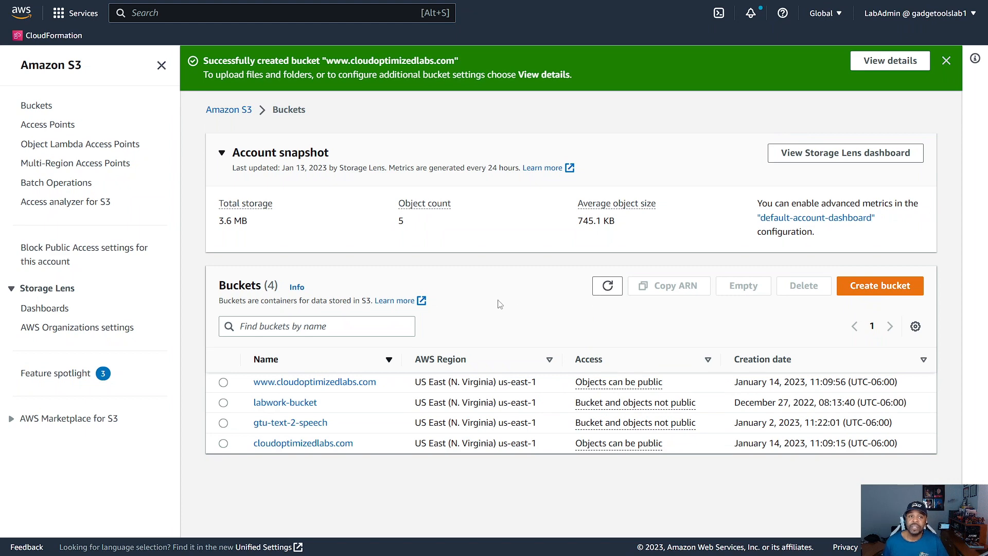
# Step: Start a third bucket named logs.cloudoptimized.com with ACLs enabled under object ownership
pyautogui.click(855, 290)
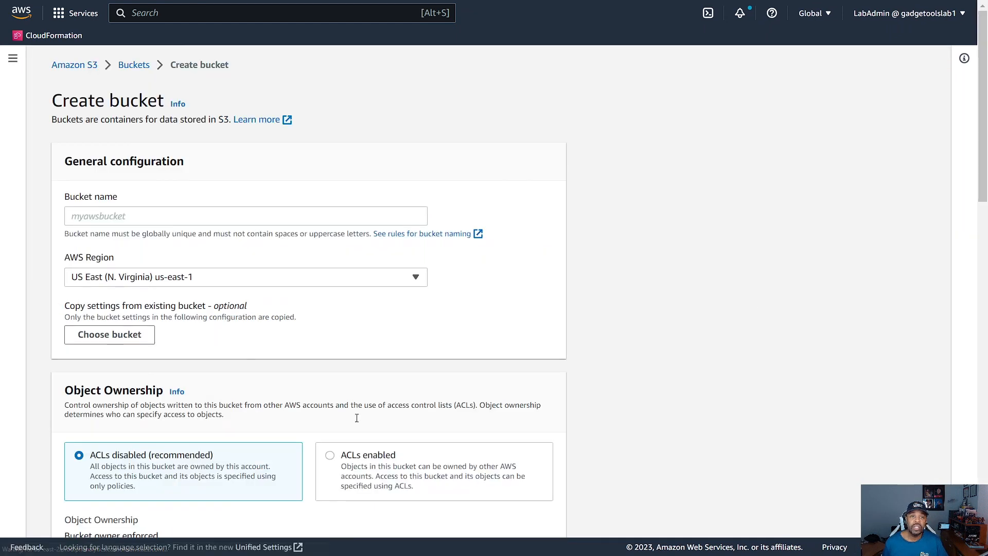
pyautogui.click(118, 219)
pyautogui.write('logs.cloudoptimized.com')
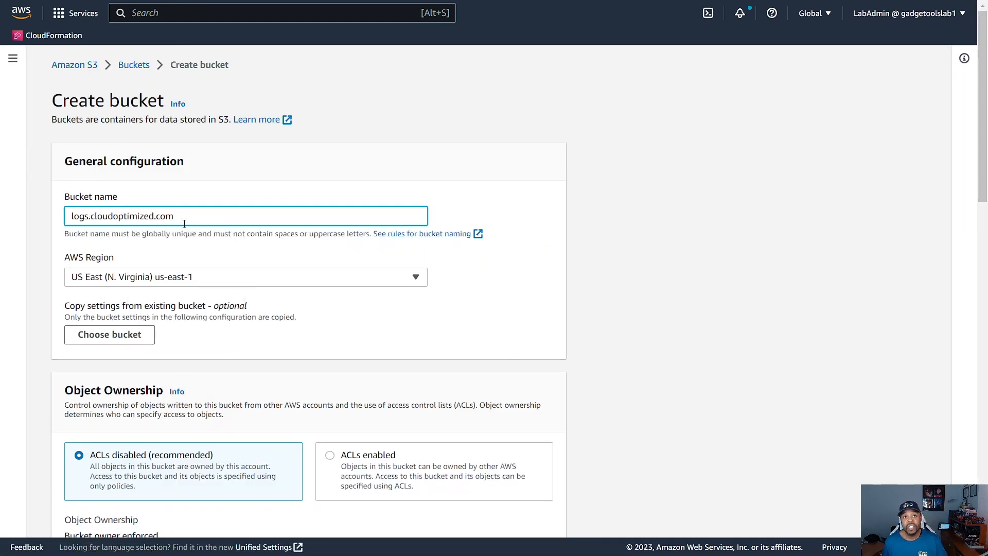
pyautogui.scroll(-1, 201, 251)
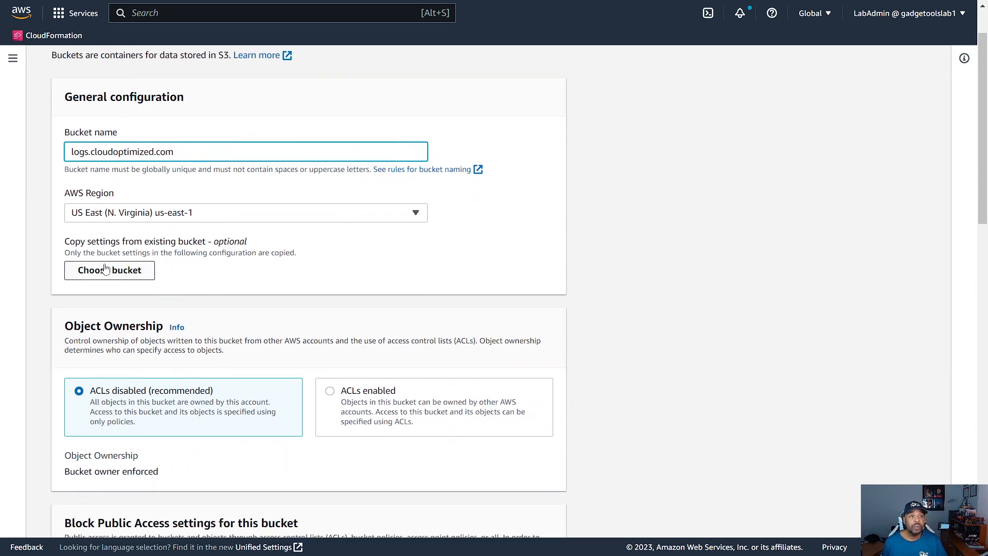
pyautogui.scroll(-2, 263, 291)
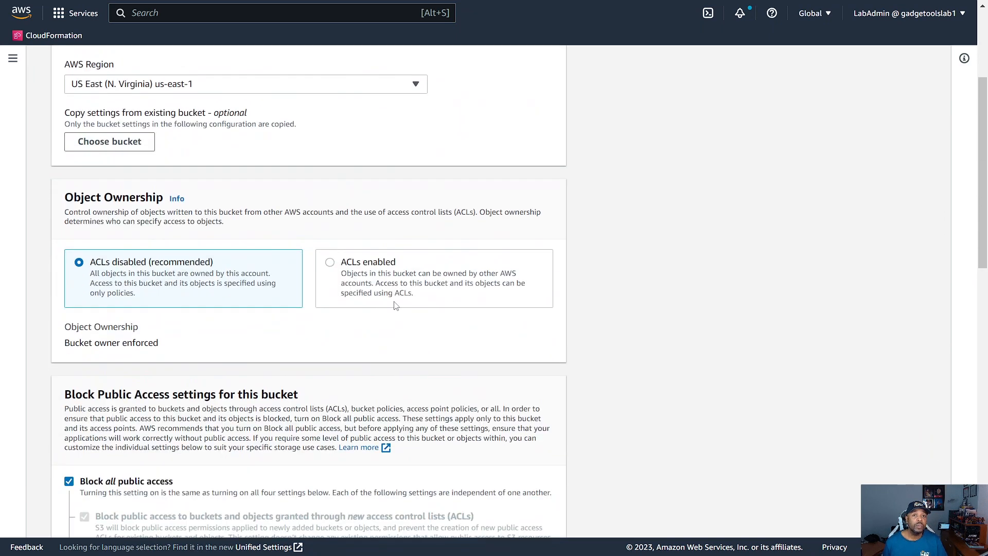
pyautogui.click(331, 264)
# Step: Finish creating the logs.cloudoptimized.com bucket with all public access blocked, versioning disabled and Amazon S3-managed key encryption
pyautogui.scroll(-2, 355, 285)
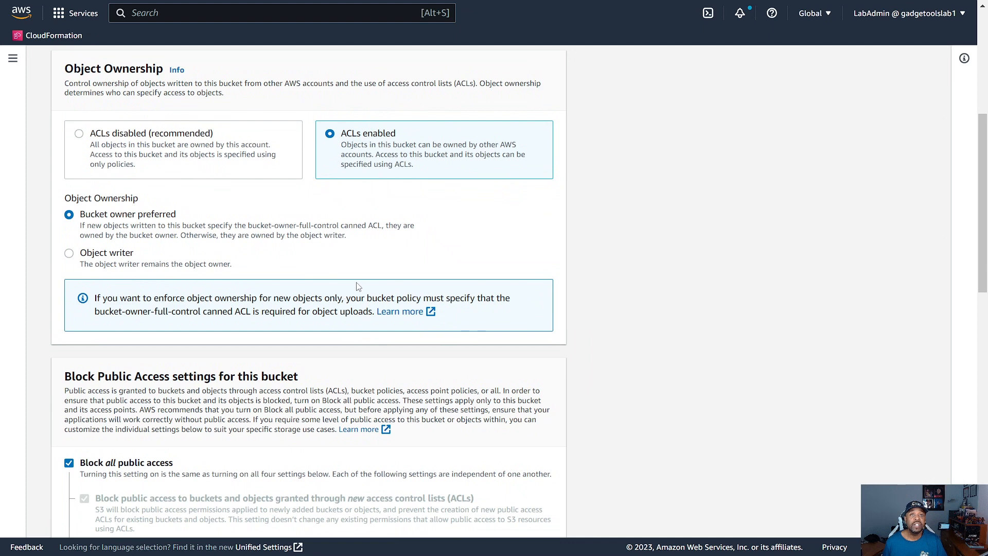
pyautogui.scroll(-1, 354, 284)
pyautogui.scroll(-1, 401, 282)
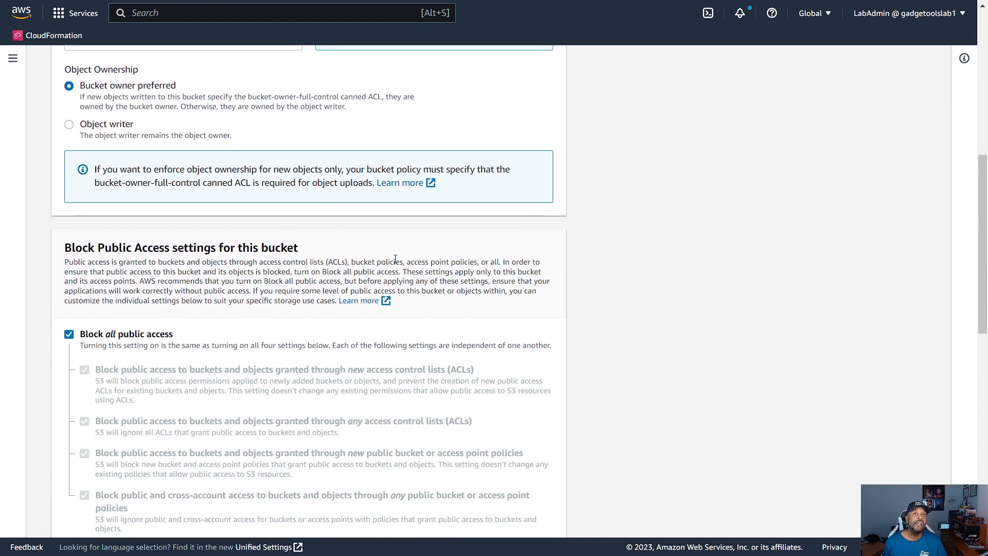
pyautogui.scroll(-1, 377, 246)
pyautogui.scroll(-1, 350, 242)
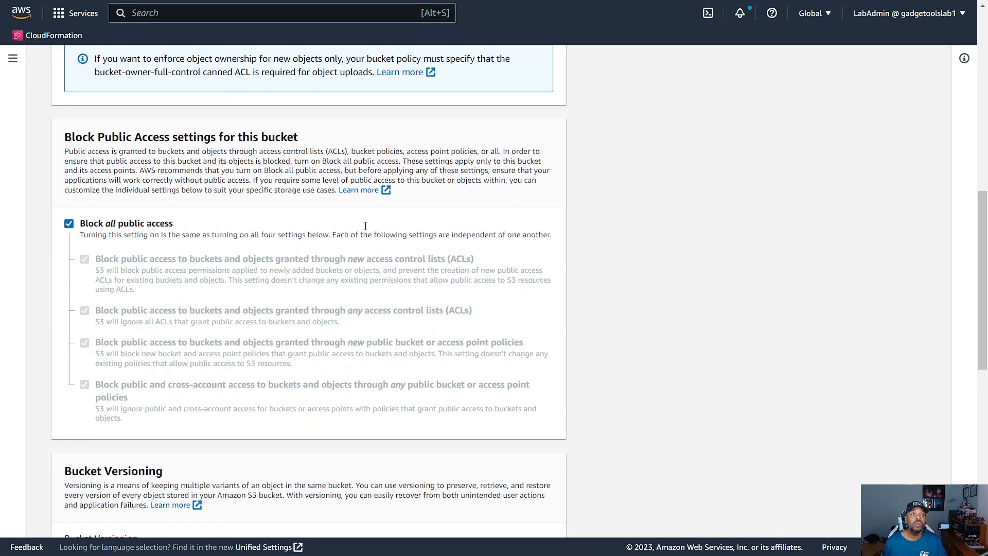
pyautogui.scroll(-1, 381, 226)
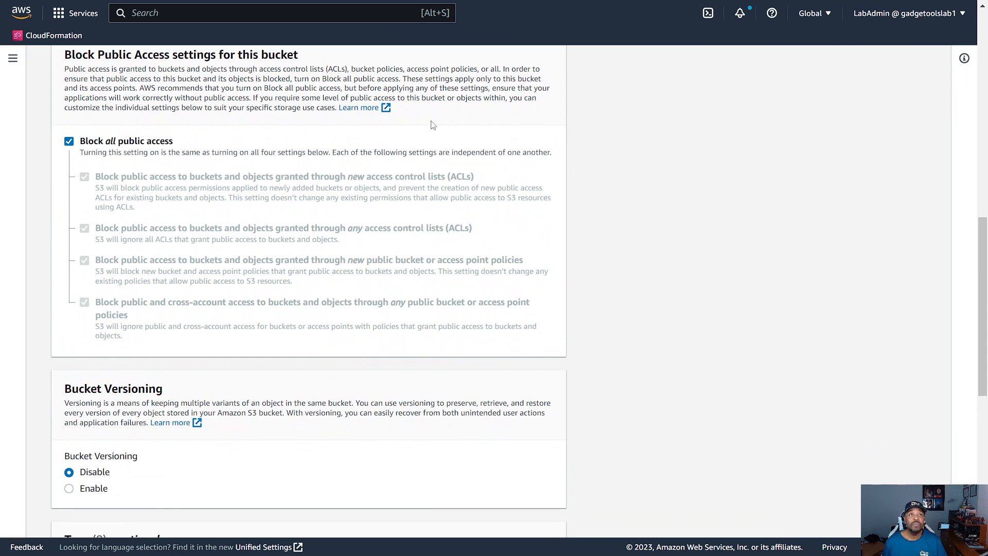
pyautogui.scroll(-3, 435, 232)
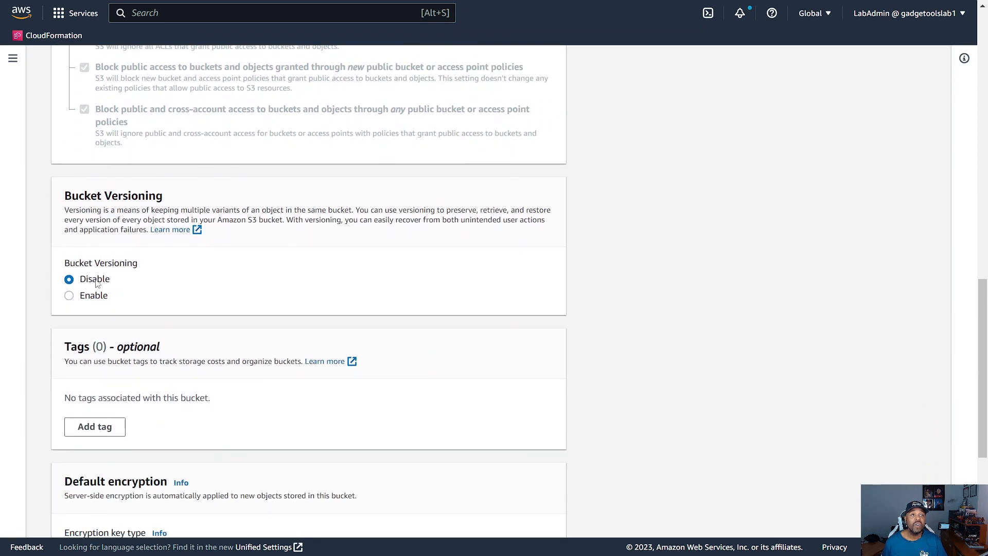
pyautogui.scroll(-4, 345, 316)
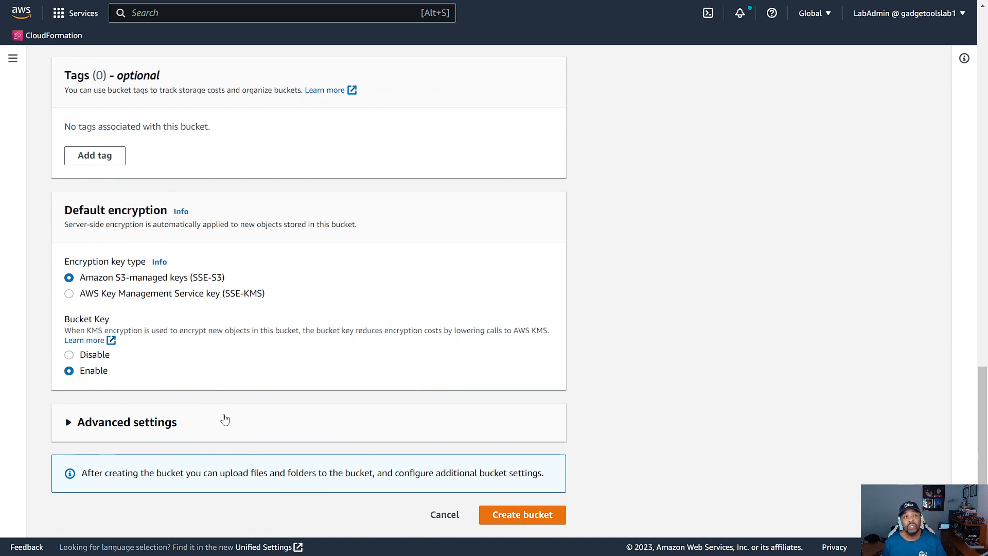
pyautogui.click(535, 524)
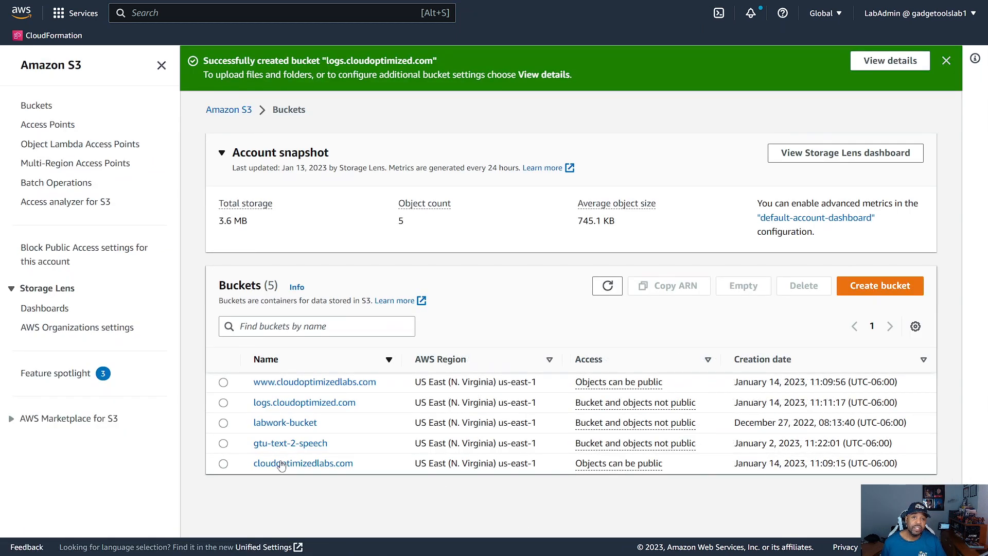
# Step: Create a folder named AccessLogs in the logs.cloudoptimized.com bucket with the default encryption key type
pyautogui.click(305, 404)
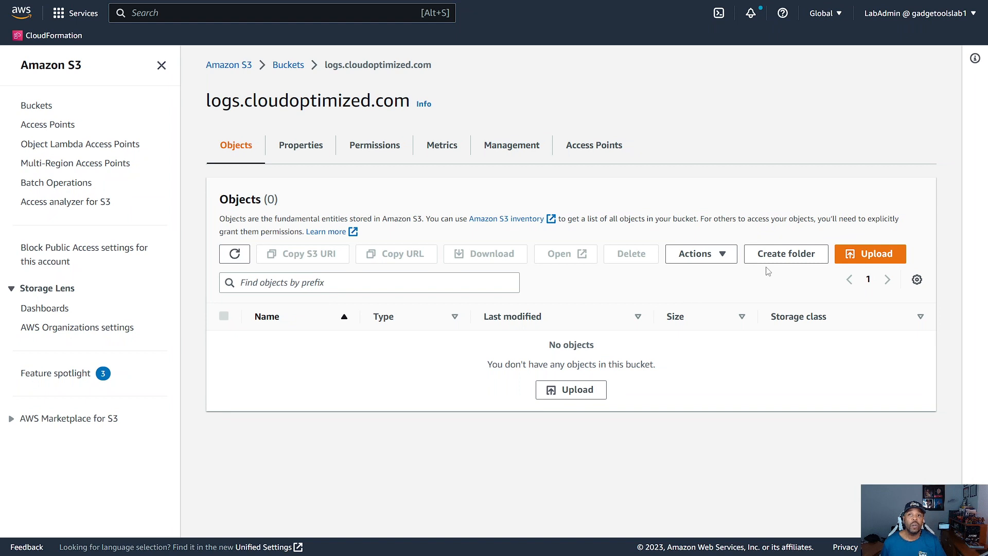
pyautogui.click(786, 253)
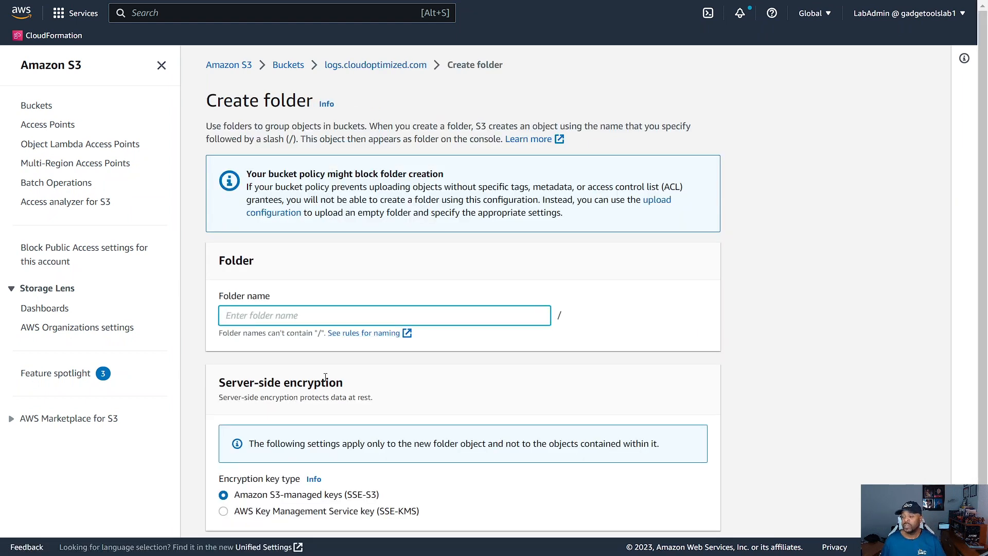
pyautogui.write('AccessLogs')
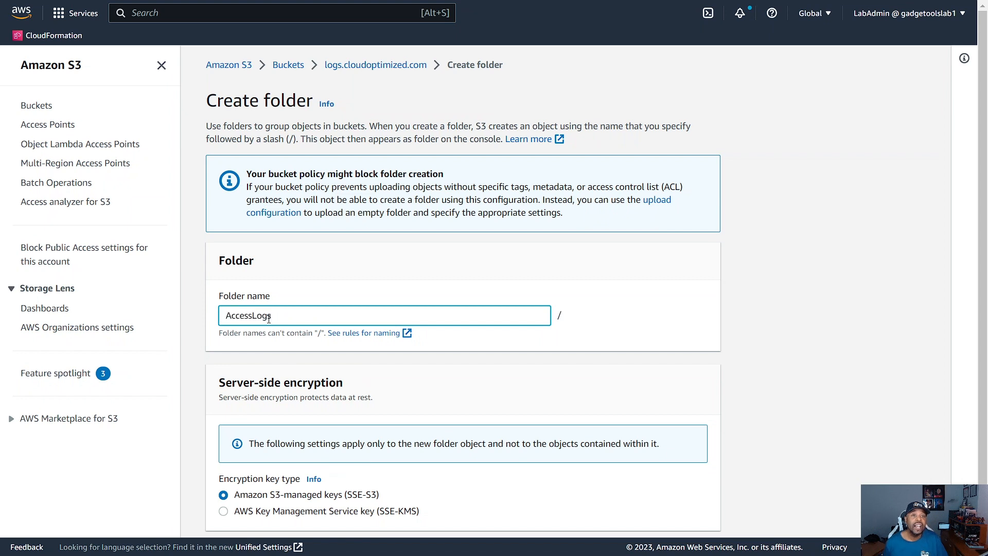
pyautogui.click(464, 338)
pyautogui.scroll(-2, 476, 343)
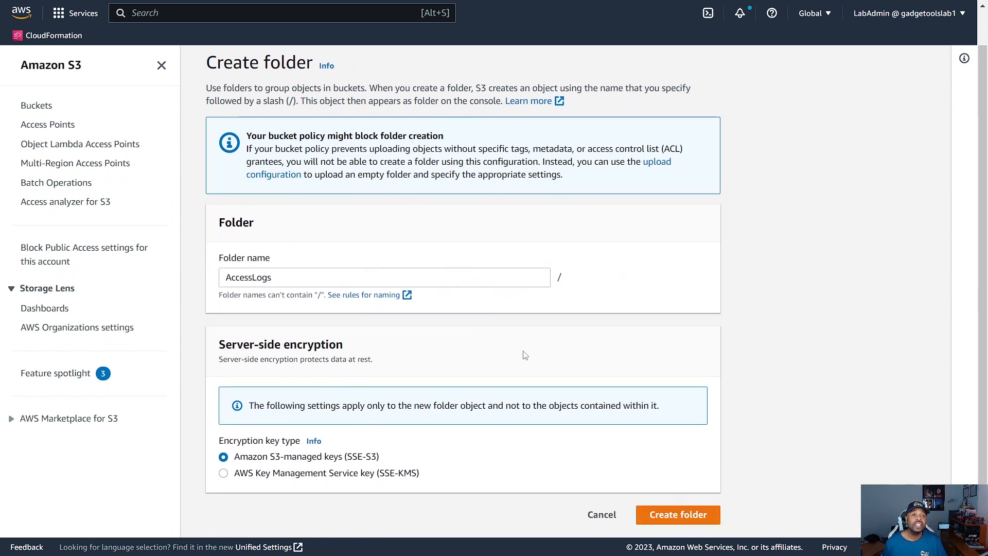
pyautogui.click(694, 514)
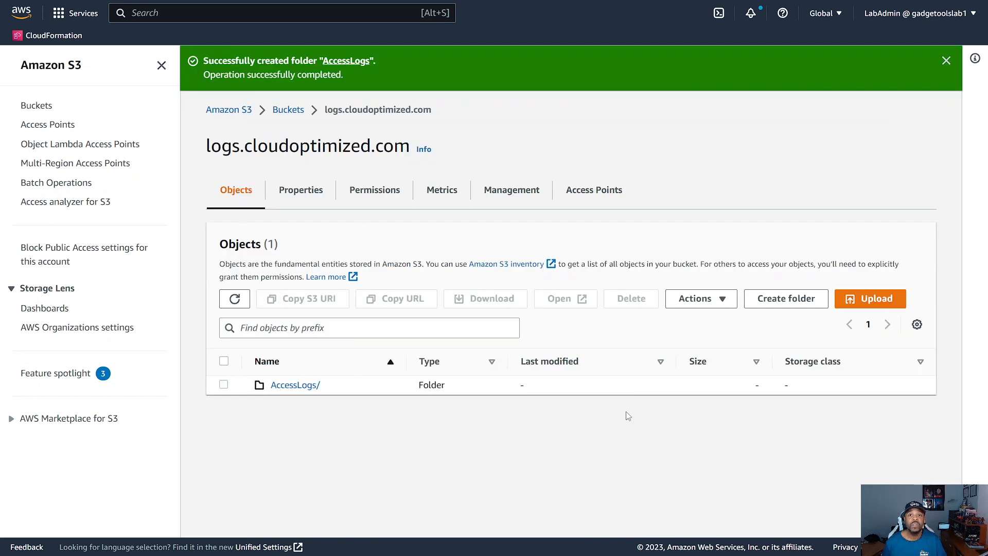
# Step: Create a second folder named CFLogs in the logs.cloudoptimized.com bucket
pyautogui.click(778, 304)
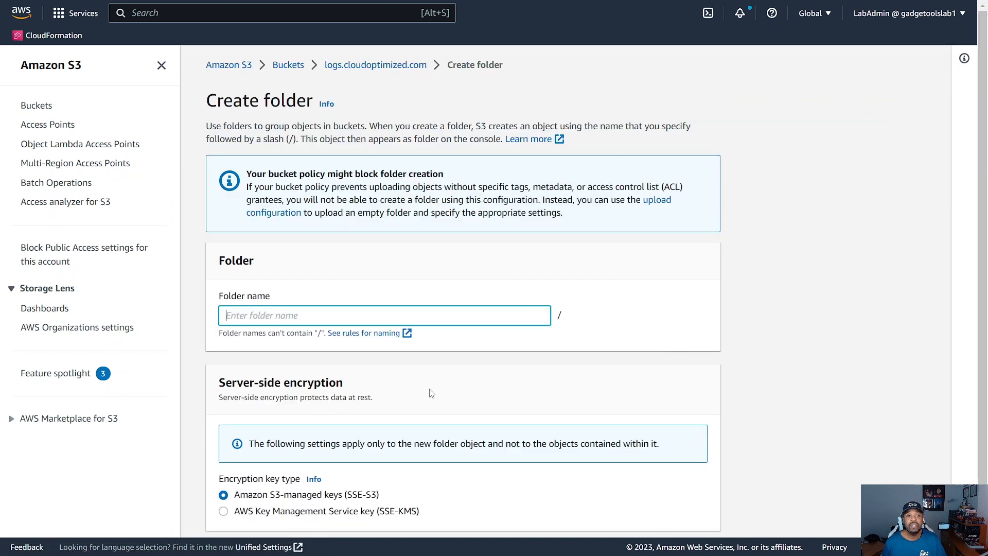
pyautogui.write('CFLogs')
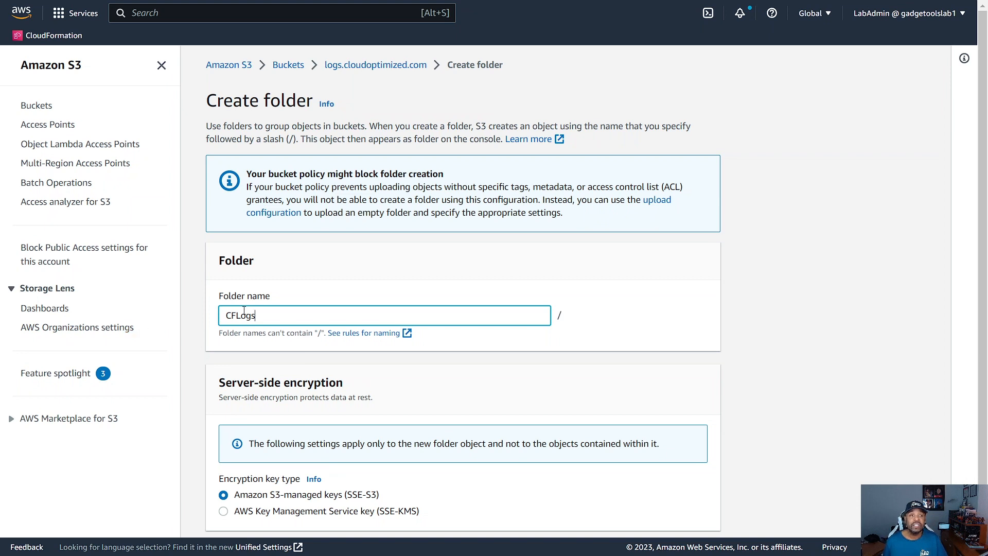
pyautogui.scroll(-1, 281, 310)
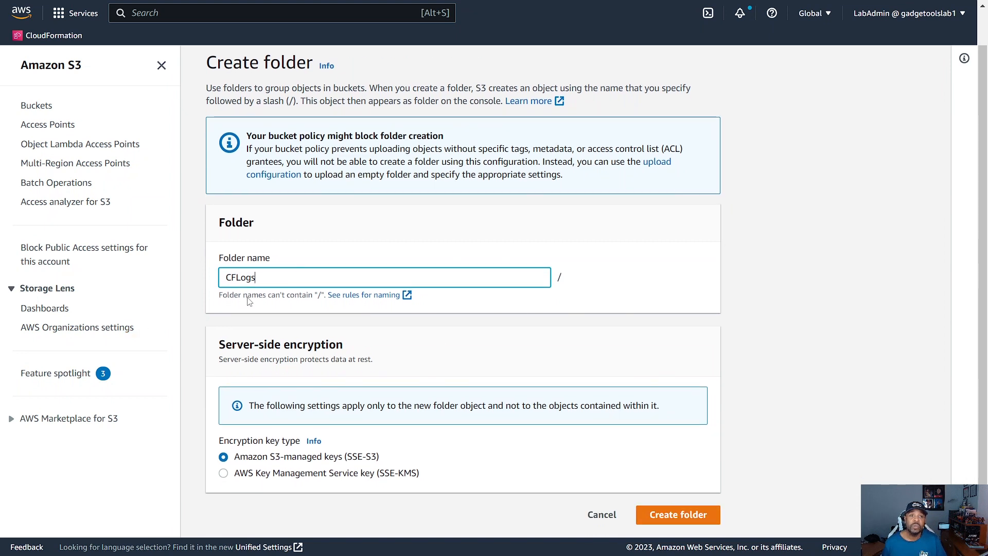
pyautogui.click(677, 515)
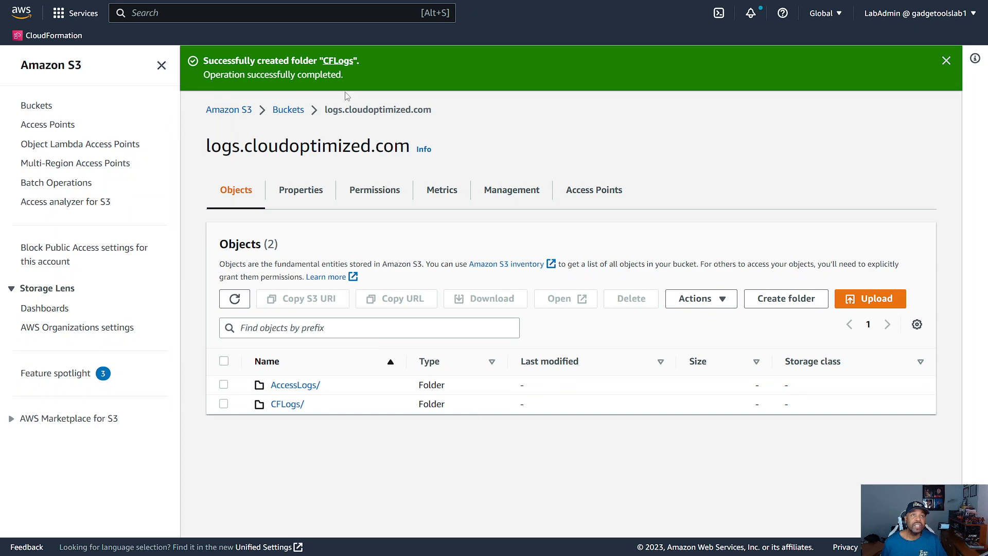
# Step: Edit the properties of the cloudoptimizedlabs.com bucket to enable server access logging
pyautogui.click(289, 112)
pyautogui.click(289, 116)
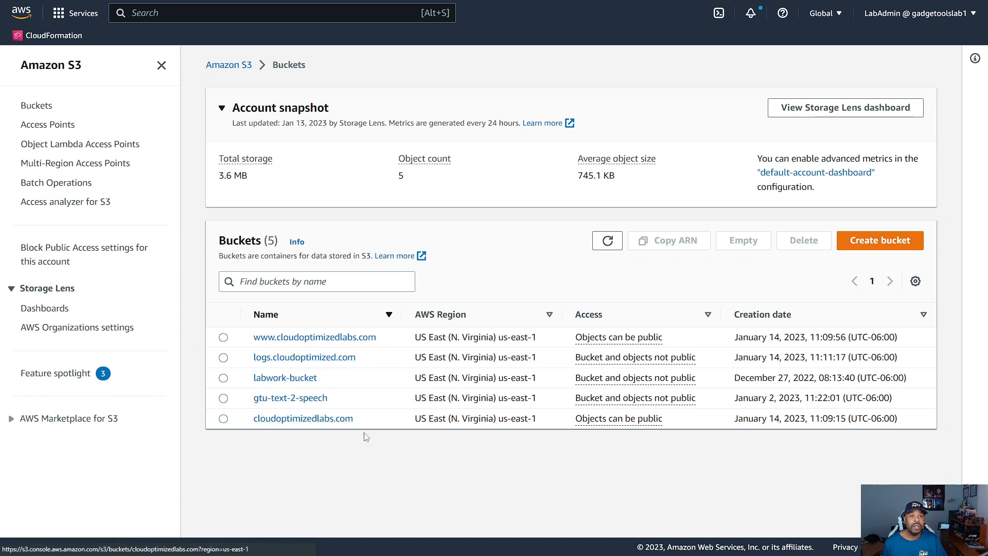
pyautogui.click(290, 421)
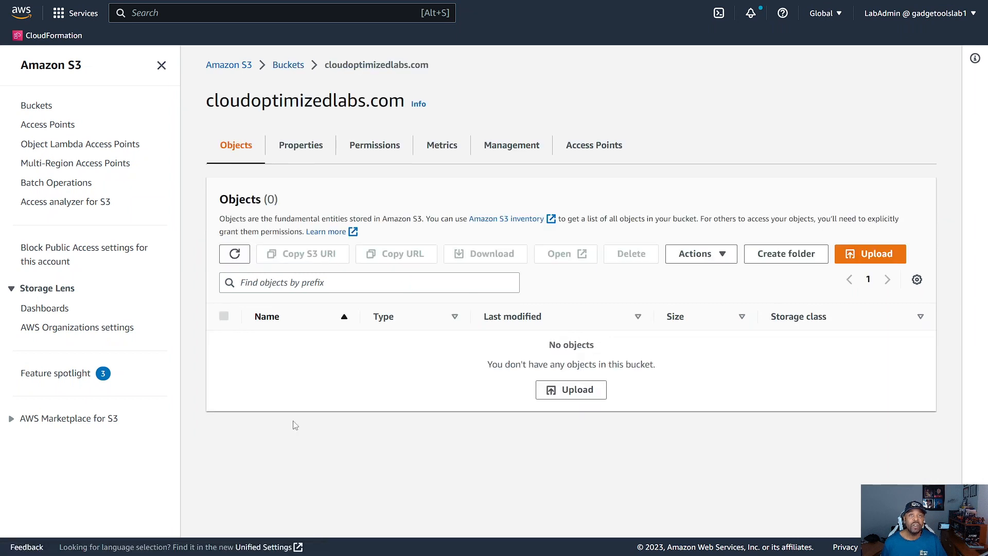
pyautogui.click(309, 154)
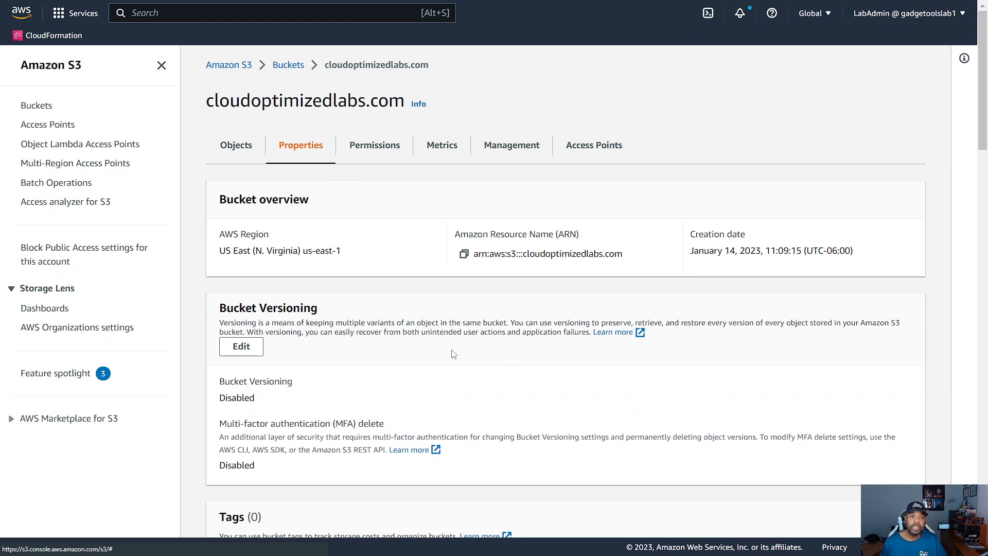
pyautogui.scroll(-15, 455, 359)
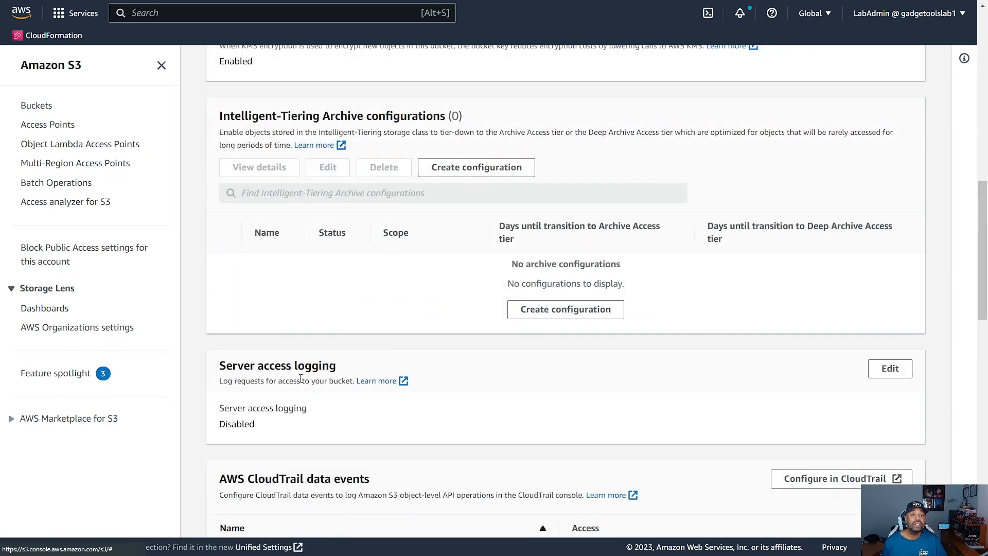
pyautogui.click(887, 368)
pyautogui.click(225, 230)
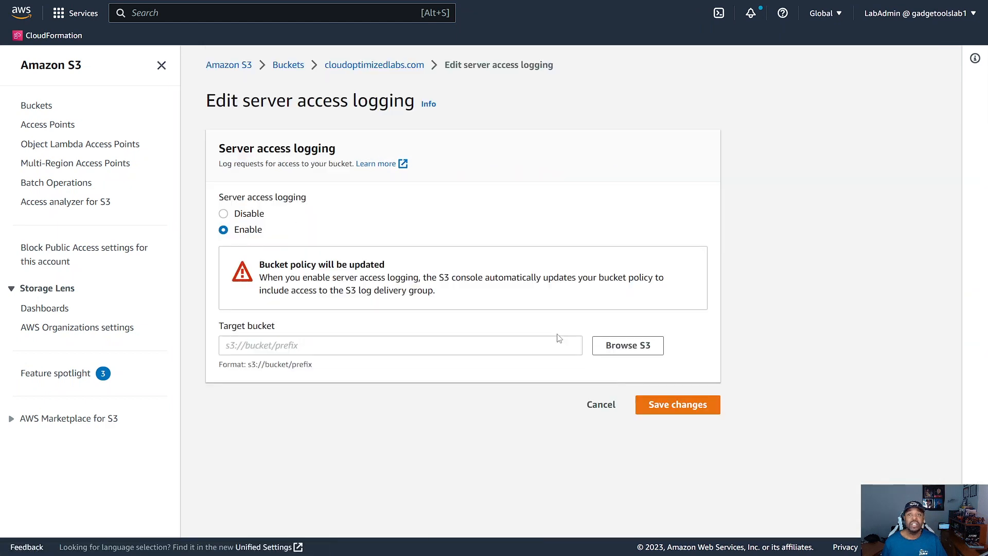
# Step: Set the logging target to the AccessLogs folder of the logs.cloudoptimized.com bucket and save the changes
pyautogui.click(607, 351)
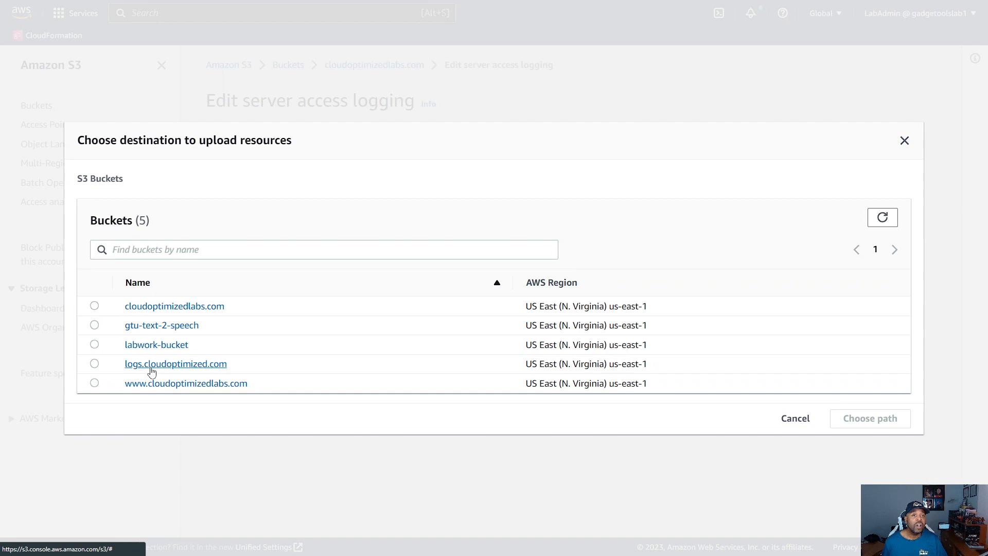
pyautogui.click(169, 368)
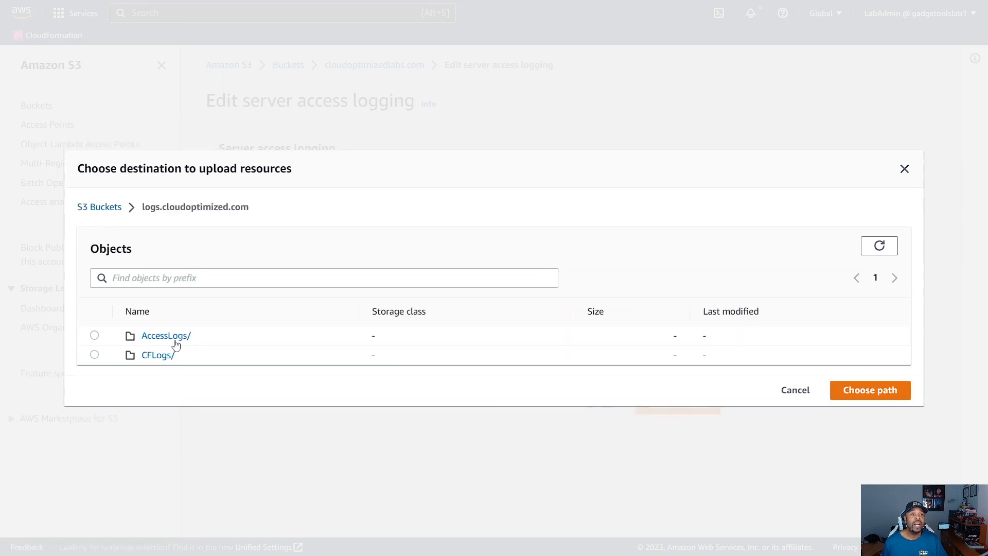
pyautogui.click(95, 335)
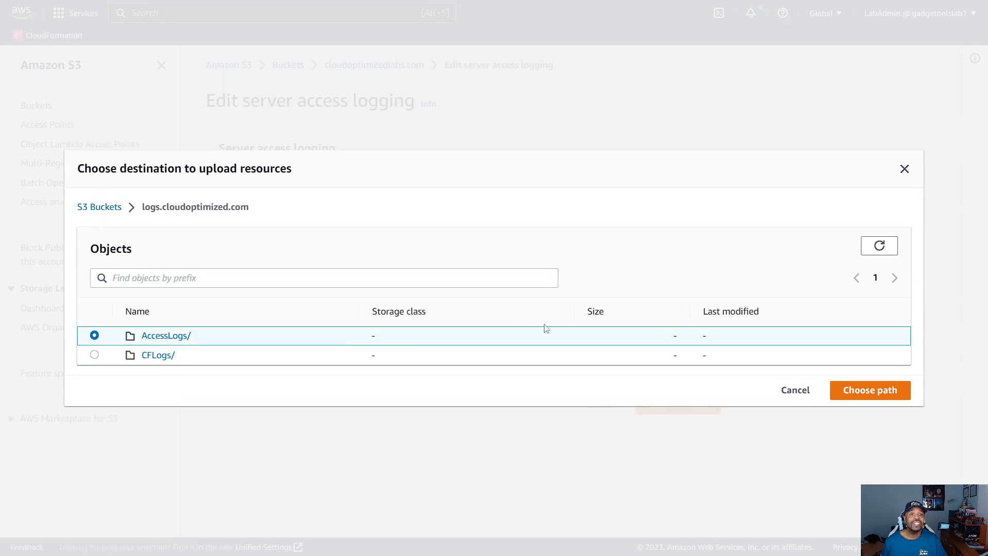
pyautogui.click(861, 395)
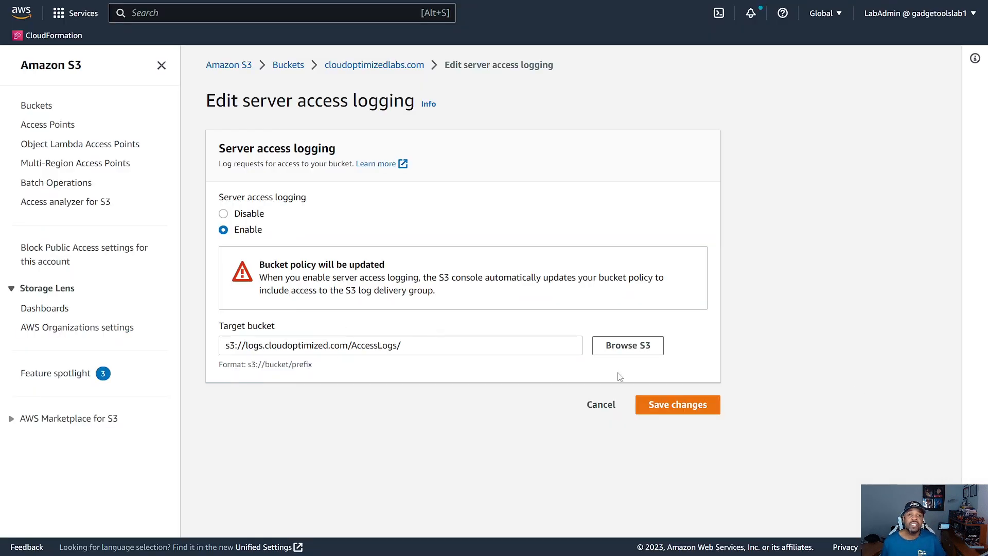
pyautogui.click(667, 405)
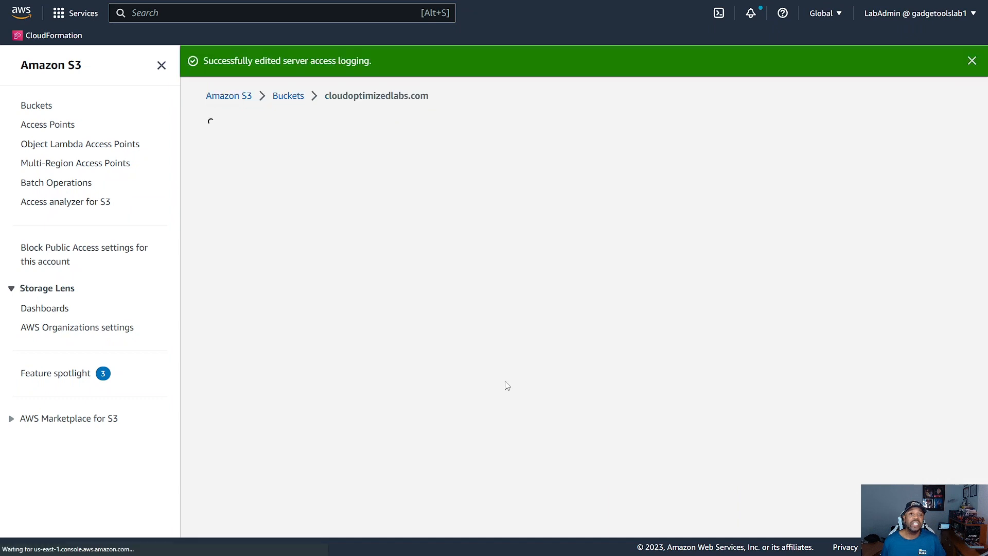
# Step: Enable static website hosting for the cloudoptimizedlabs.com bucket with the hosting type Host a static website
pyautogui.scroll(-1, 493, 366)
pyautogui.scroll(-10, 493, 367)
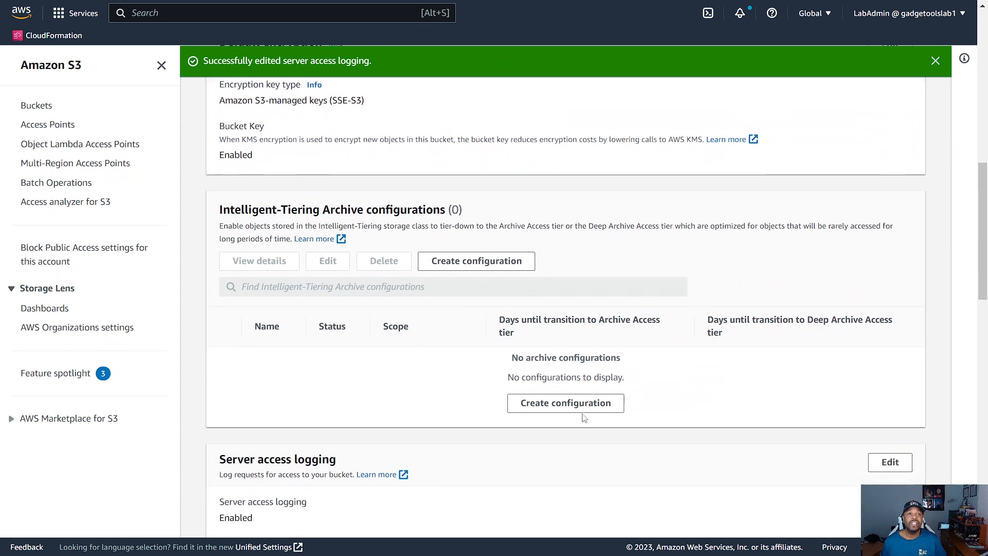
pyautogui.scroll(-15, 584, 418)
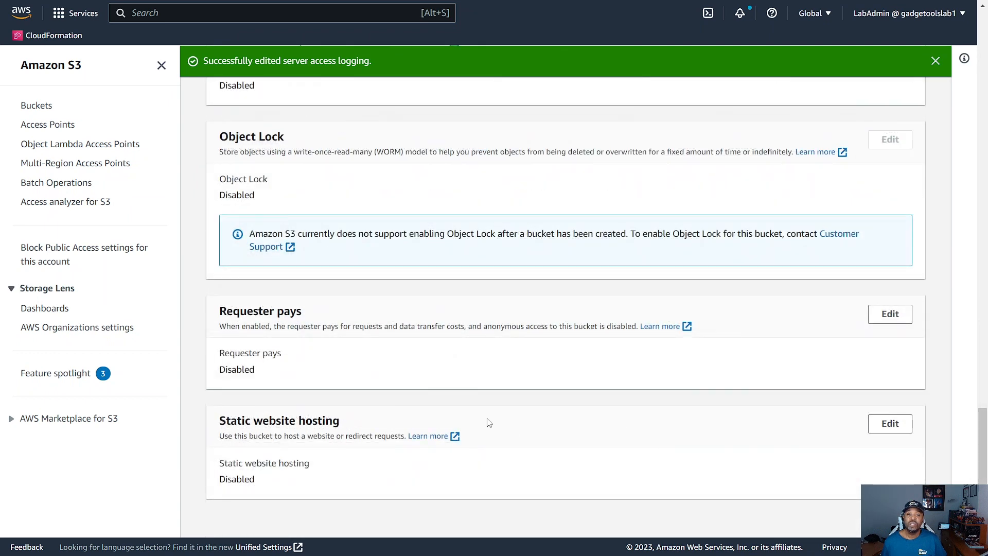
pyautogui.click(892, 425)
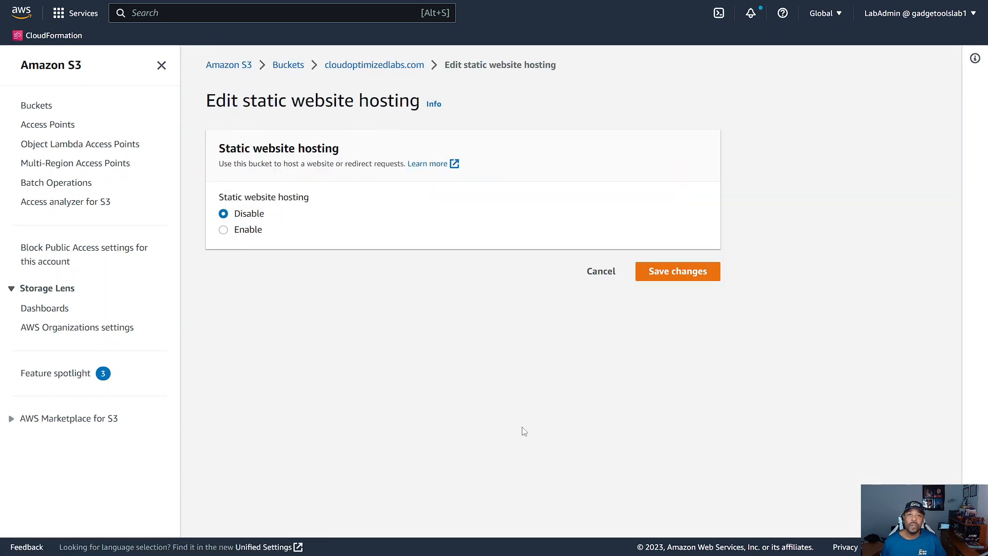
pyautogui.click(224, 230)
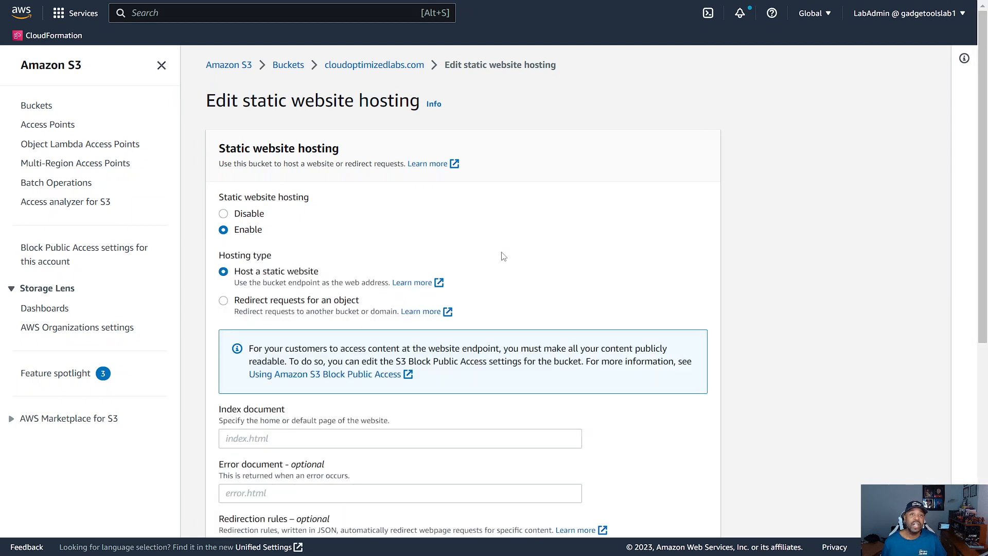
# Step: Set the website's index document to index.html and its error document to error/index.html
pyautogui.scroll(-3, 506, 278)
pyautogui.click(239, 316)
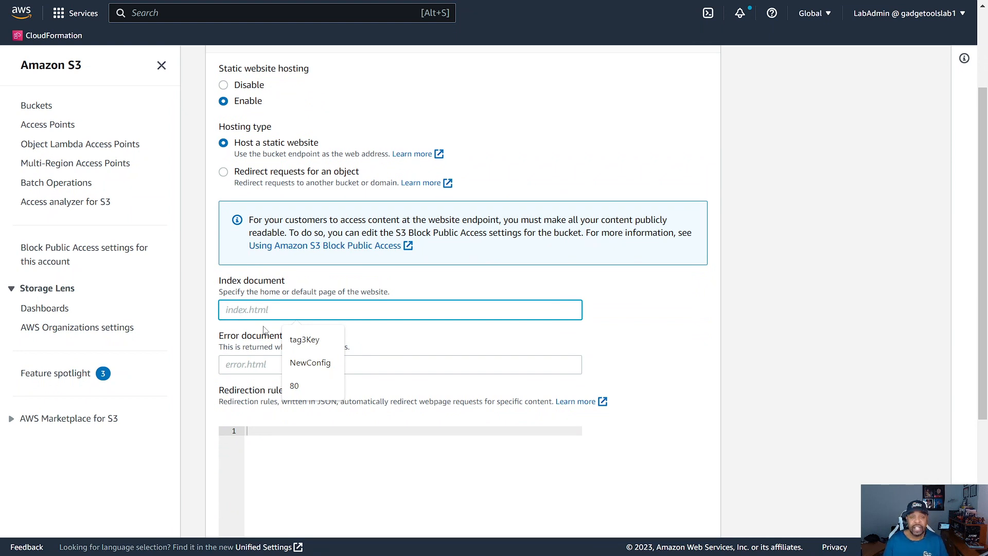
pyautogui.write('index.html')
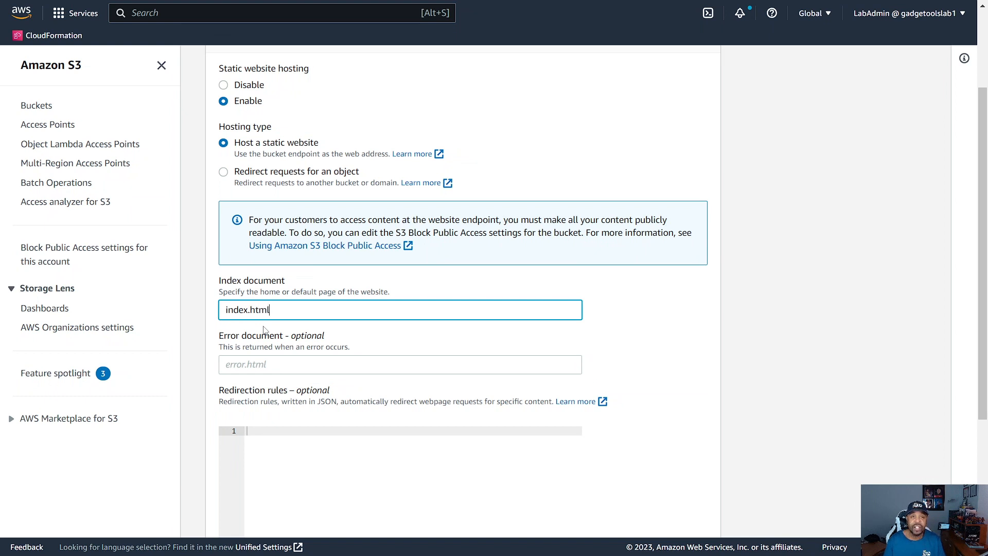
pyautogui.click(251, 365)
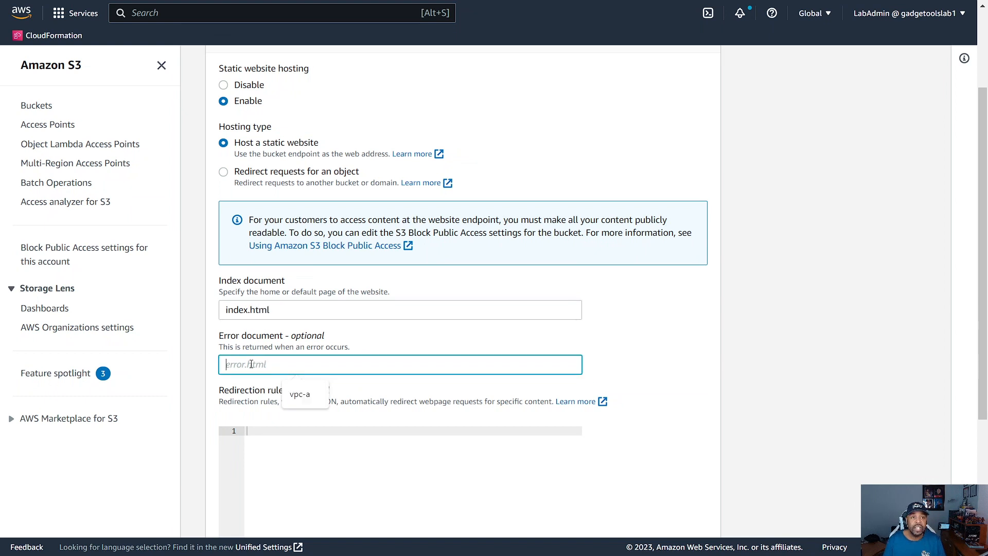
pyautogui.write('r')
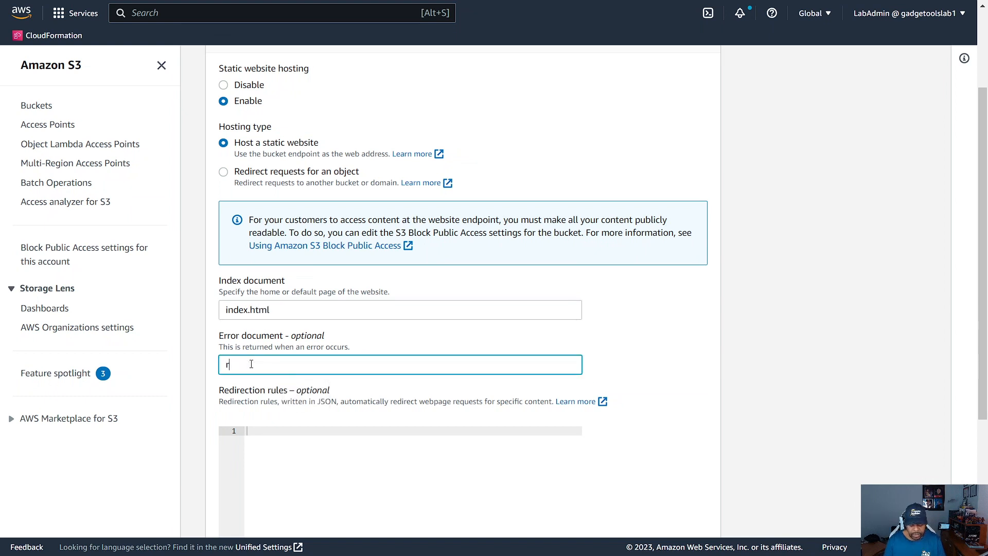
pyautogui.write('rror/index.html')
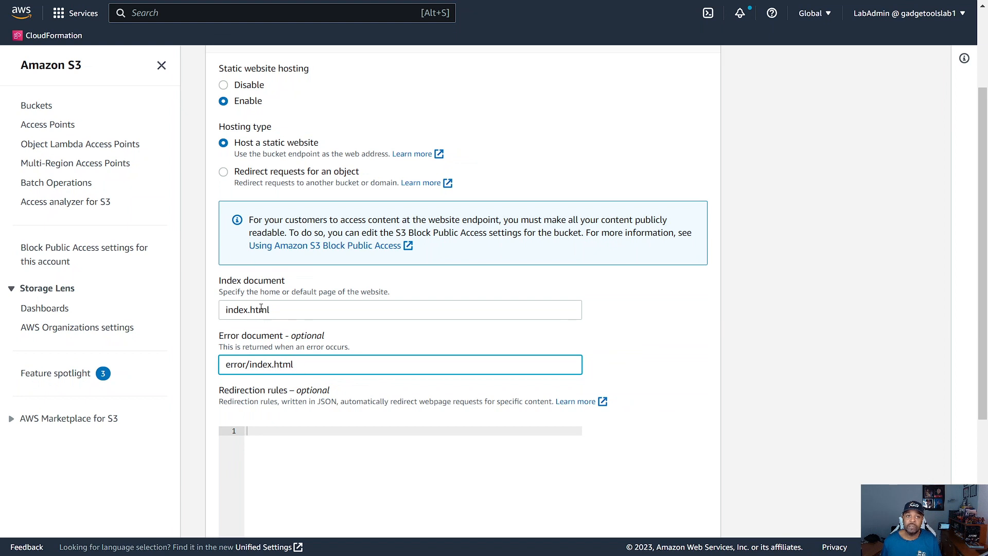
# Step: Save the static website hosting settings of the cloudoptimizedlabs.com bucket
pyautogui.scroll(-4, 543, 438)
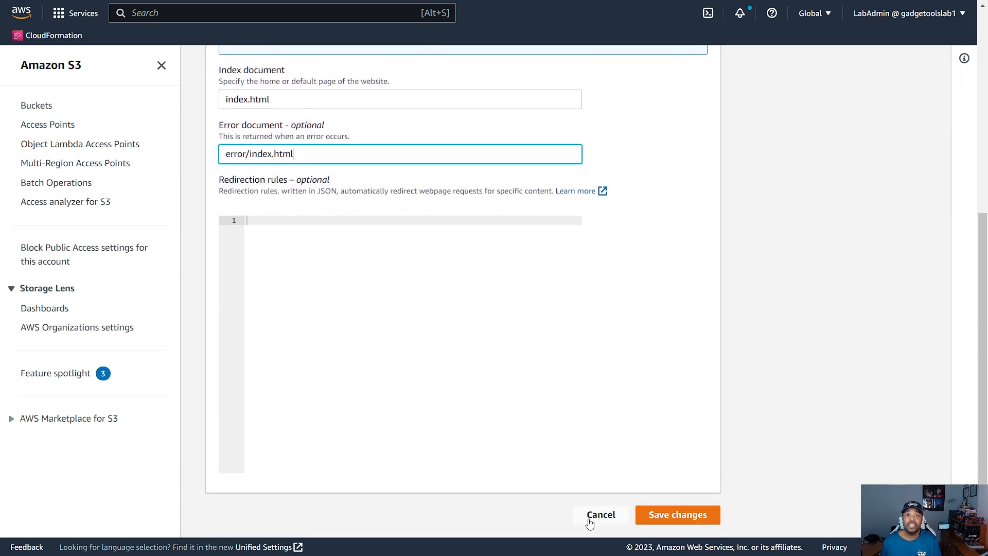
pyautogui.click(671, 520)
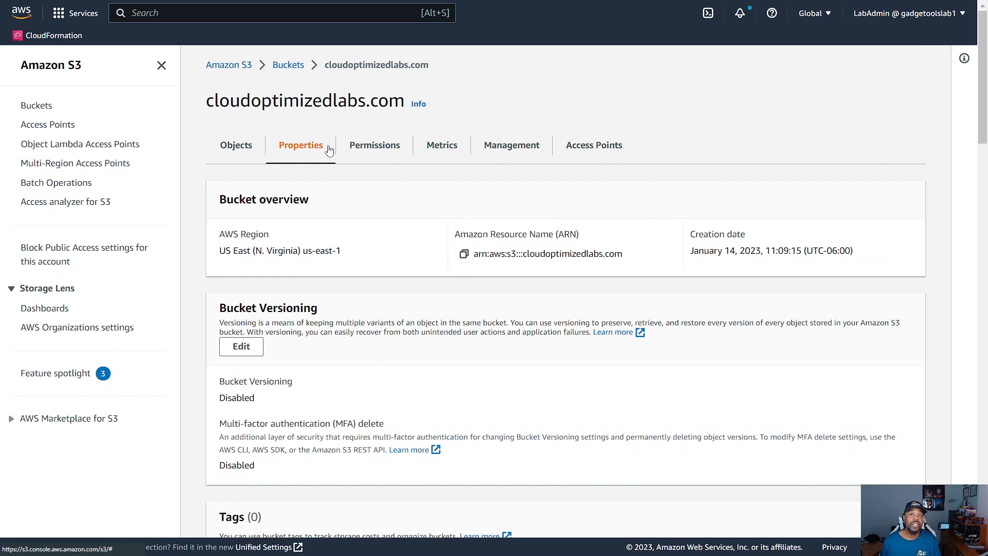
# Step: Open the bucket policy in the cloudoptimizedlabs.com bucket's permissions for editing
pyautogui.click(383, 147)
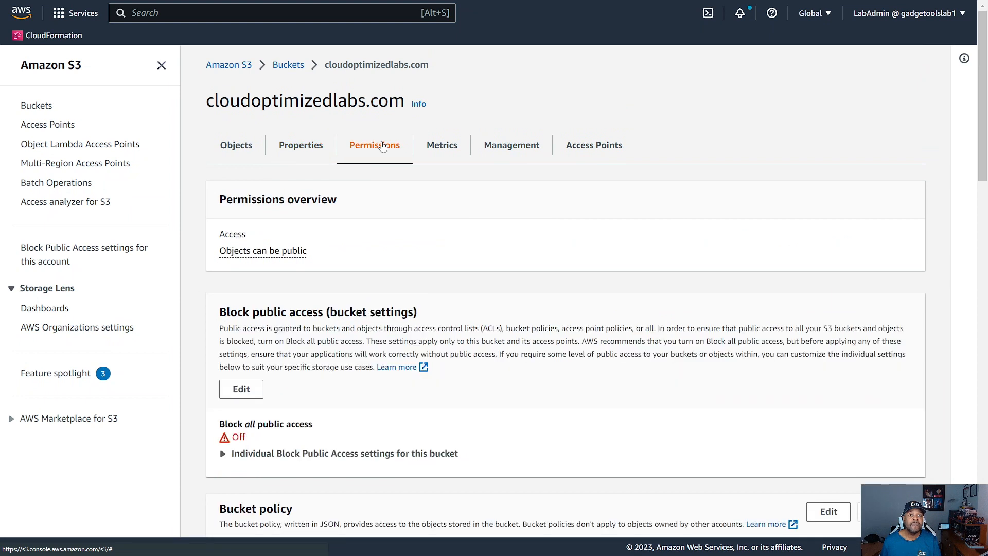
pyautogui.scroll(-3, 297, 274)
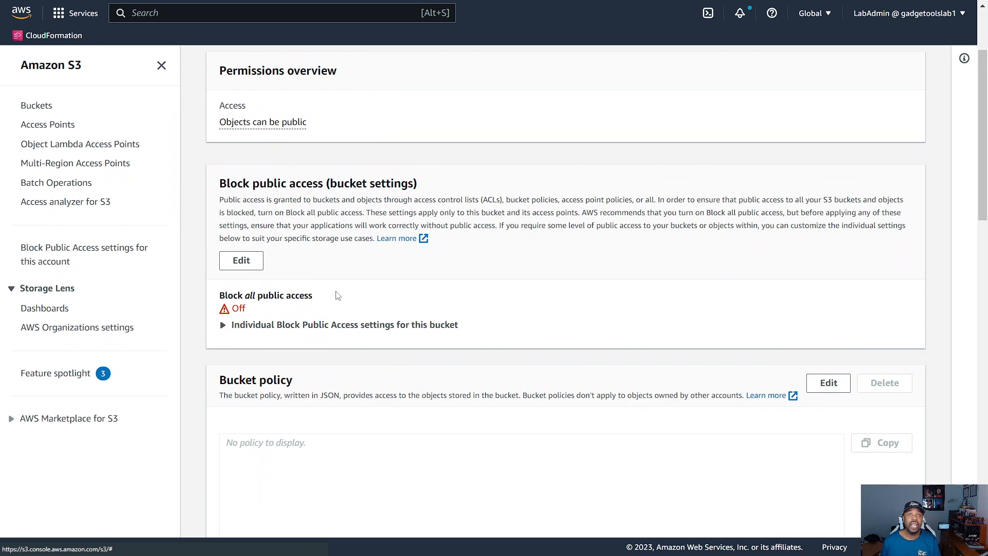
pyautogui.scroll(-1, 378, 210)
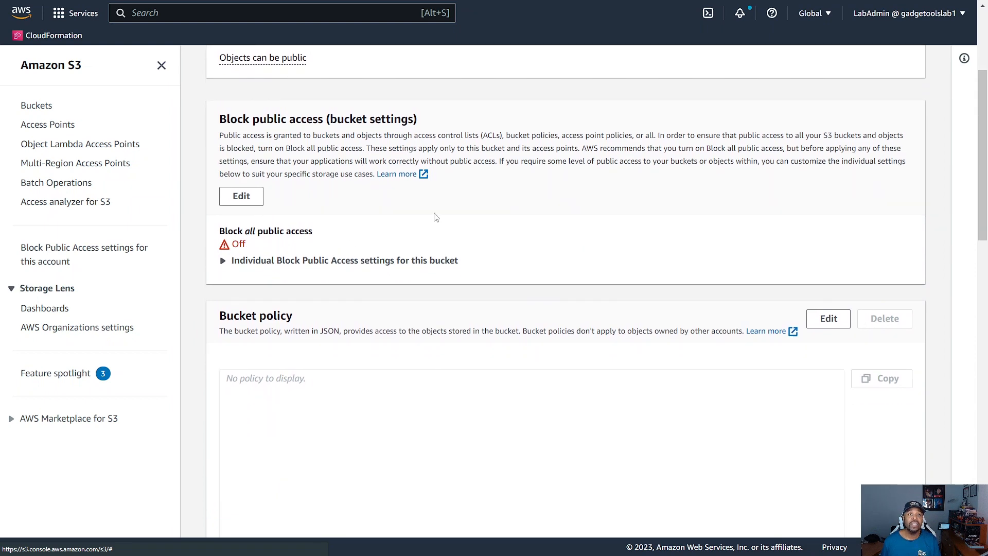
pyautogui.scroll(-1, 453, 222)
pyautogui.scroll(-1, 368, 251)
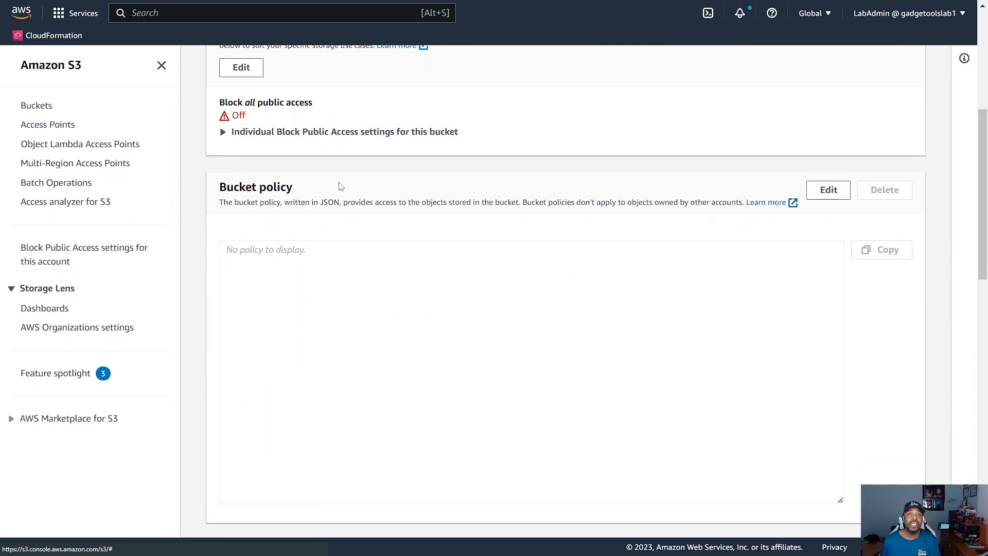
pyautogui.scroll(-1, 330, 268)
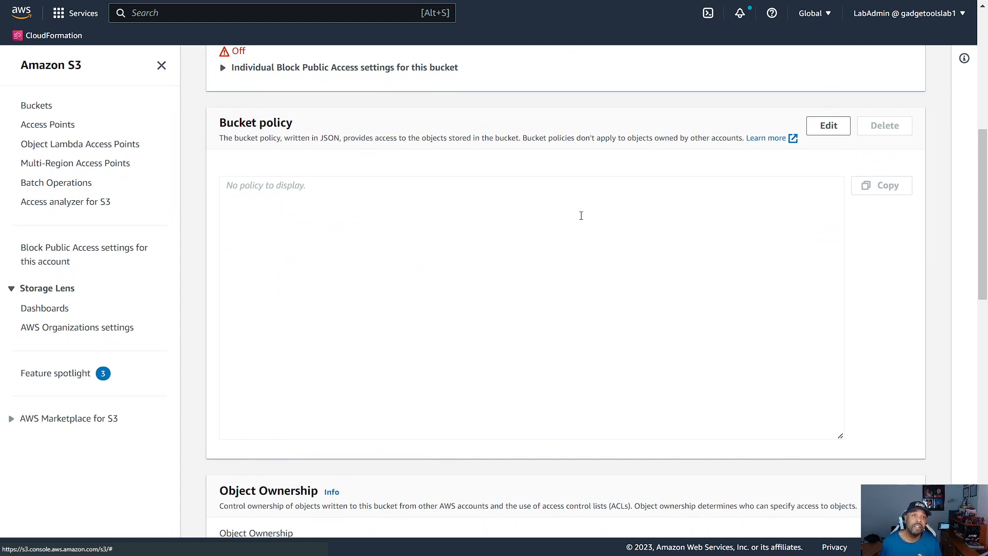
pyautogui.click(829, 128)
# Step: Paste the PublicReadGetObject policy allowing s3:GetObject for principal * on arn:aws:s3:::Bucket-Name/* and look through it
pyautogui.scroll(-4, 459, 285)
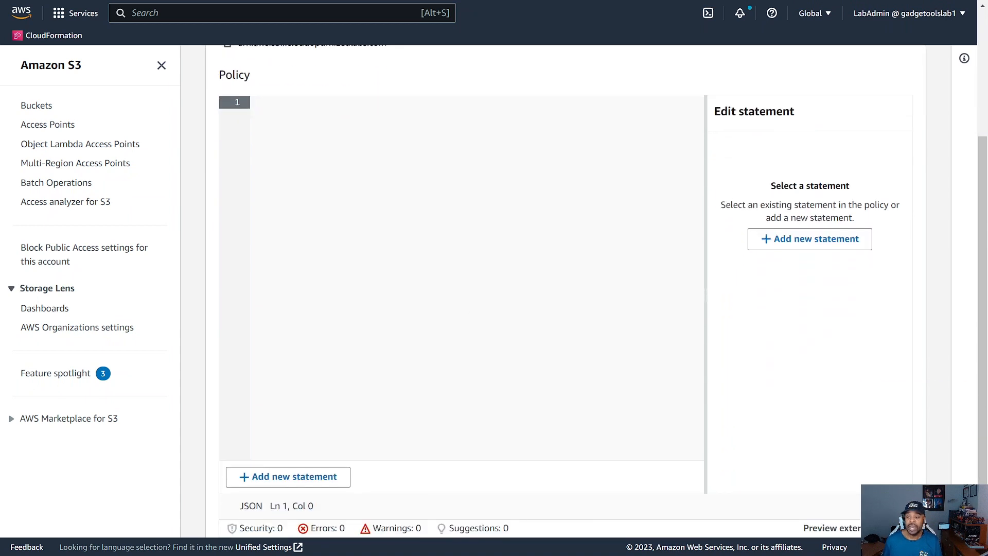
pyautogui.rightClick(253, 103)
pyautogui.click(288, 204)
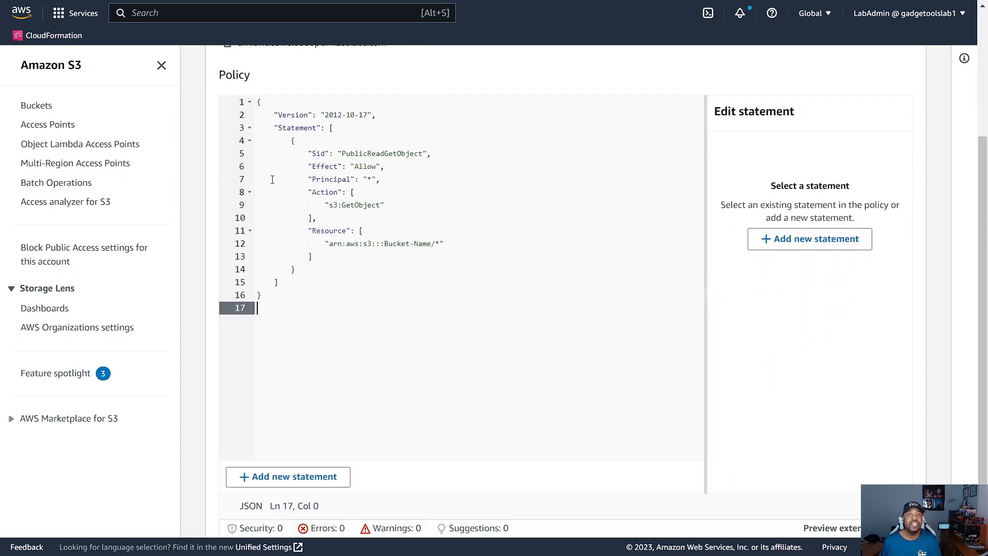
pyautogui.scroll(1, 337, 237)
pyautogui.scroll(2, 338, 237)
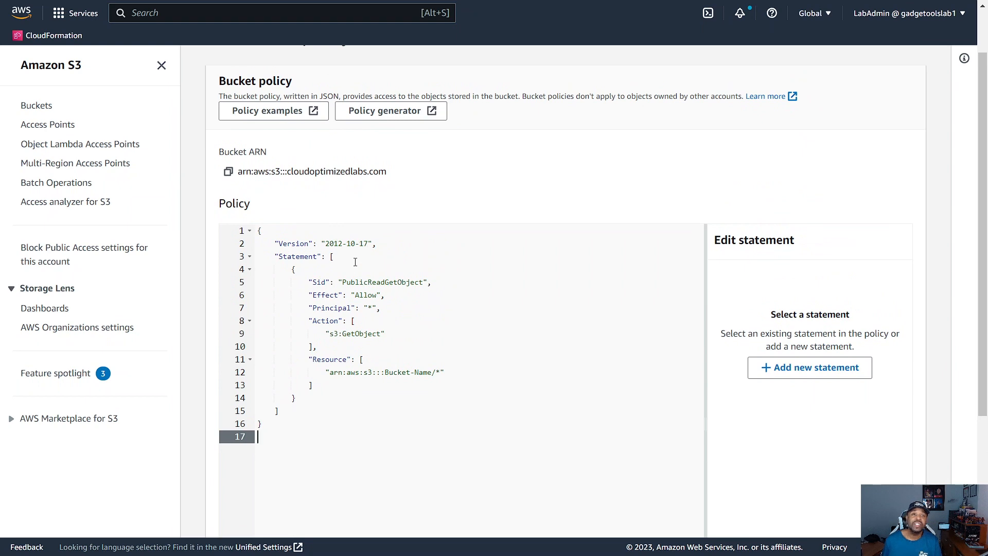
pyautogui.scroll(-3, 381, 268)
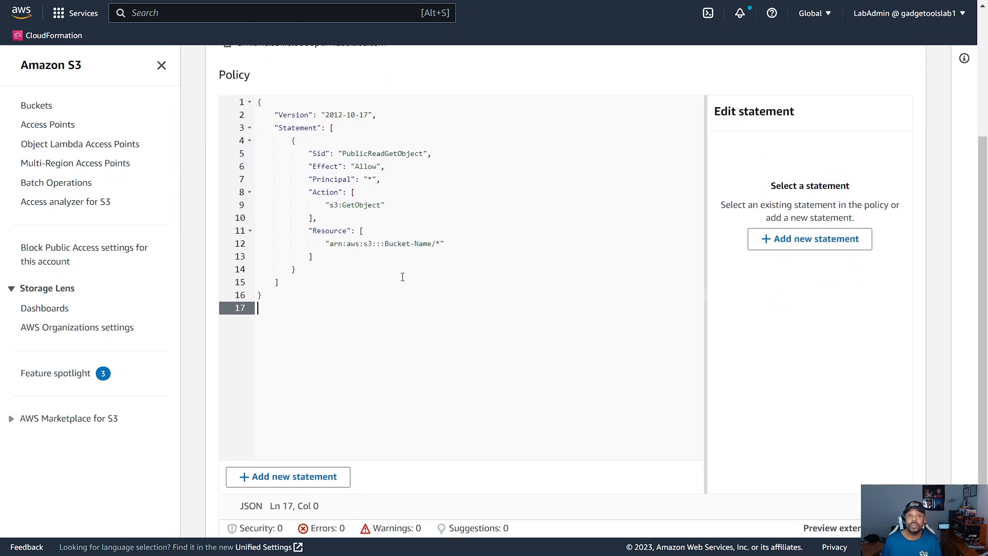
pyautogui.scroll(3, 402, 277)
pyautogui.scroll(-2, 386, 290)
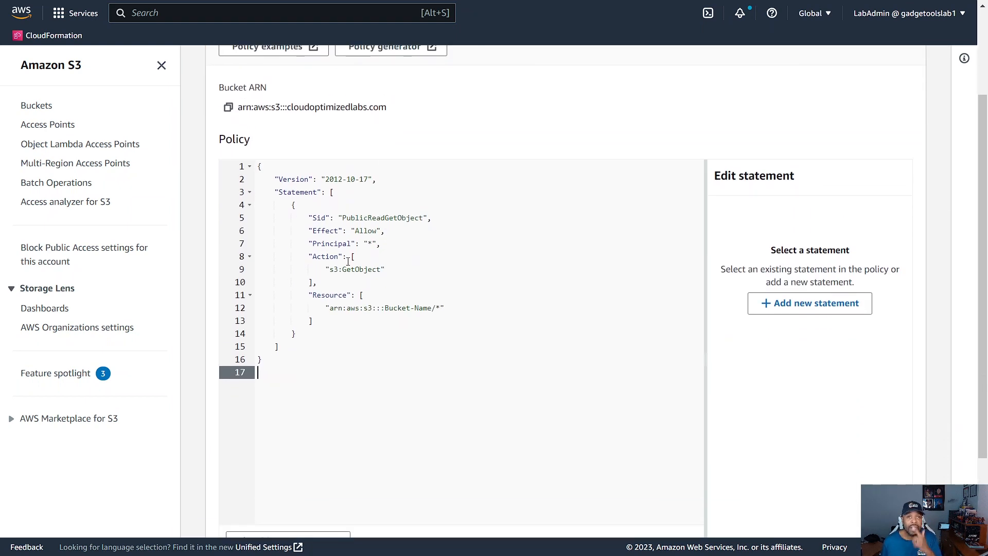
pyautogui.scroll(-1, 369, 261)
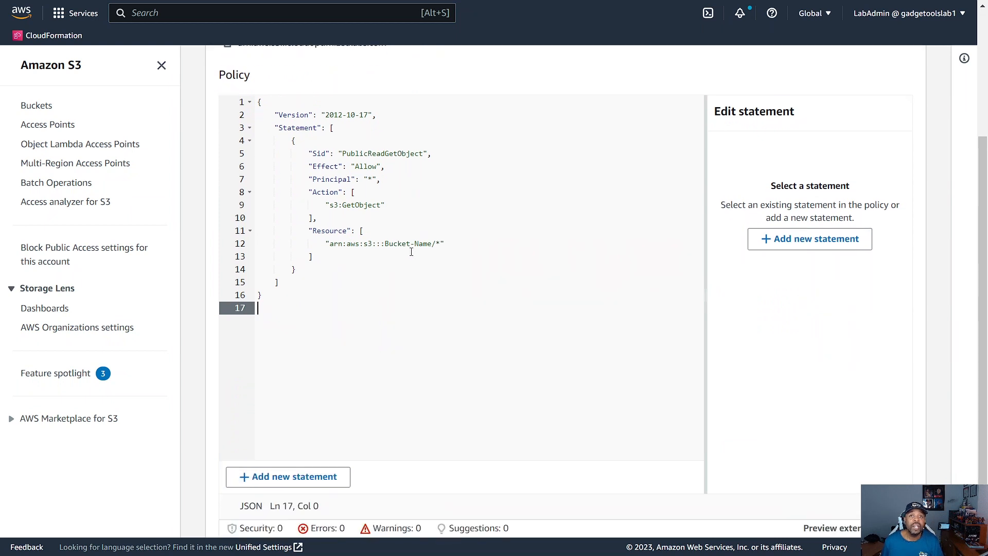
# Step: Replace the Bucket-Name placeholder in the policy's resource ARN with cloudoptimizedlabs.com and save the policy
pyautogui.moveTo(386, 245); pyautogui.dragTo(434, 247)
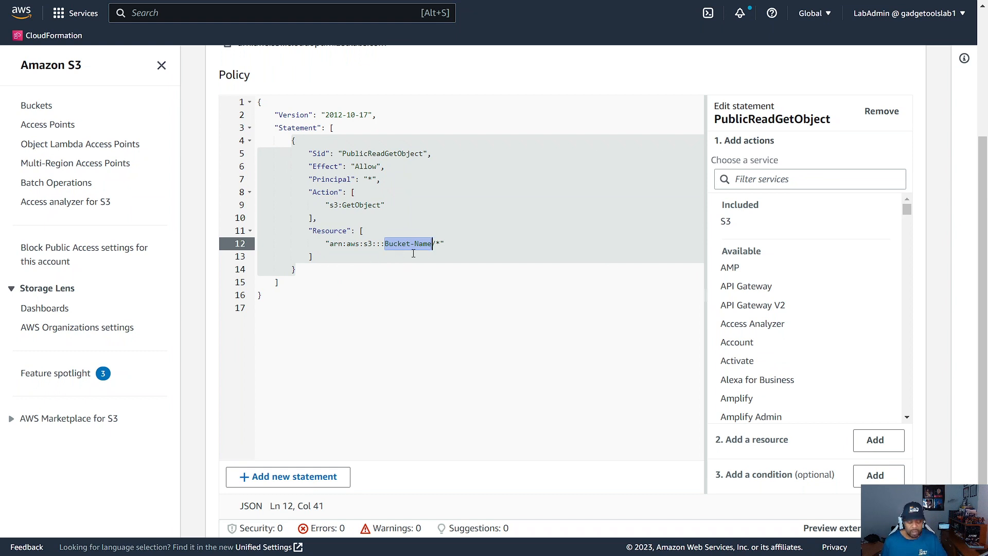
pyautogui.write('cloudoptimizedla')
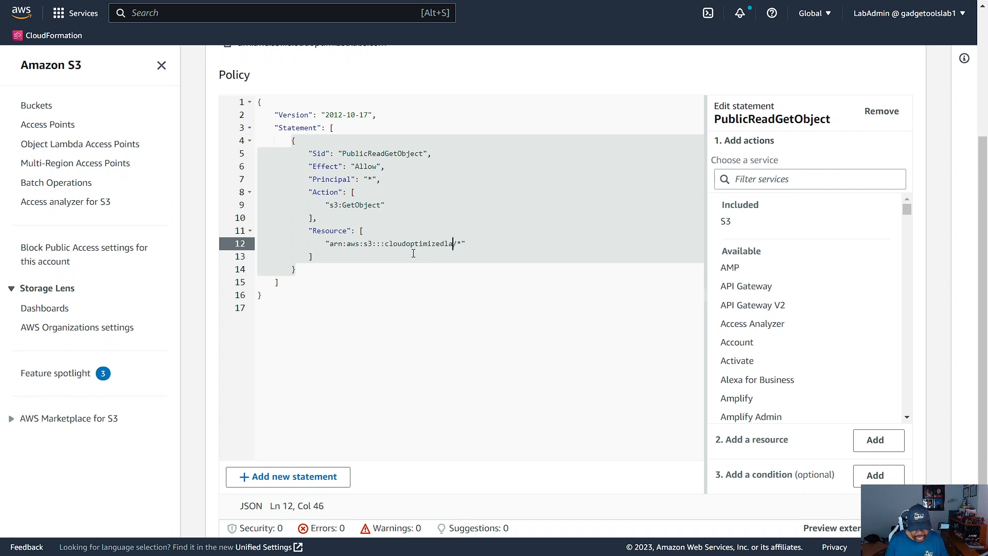
pyautogui.write('bs.com')
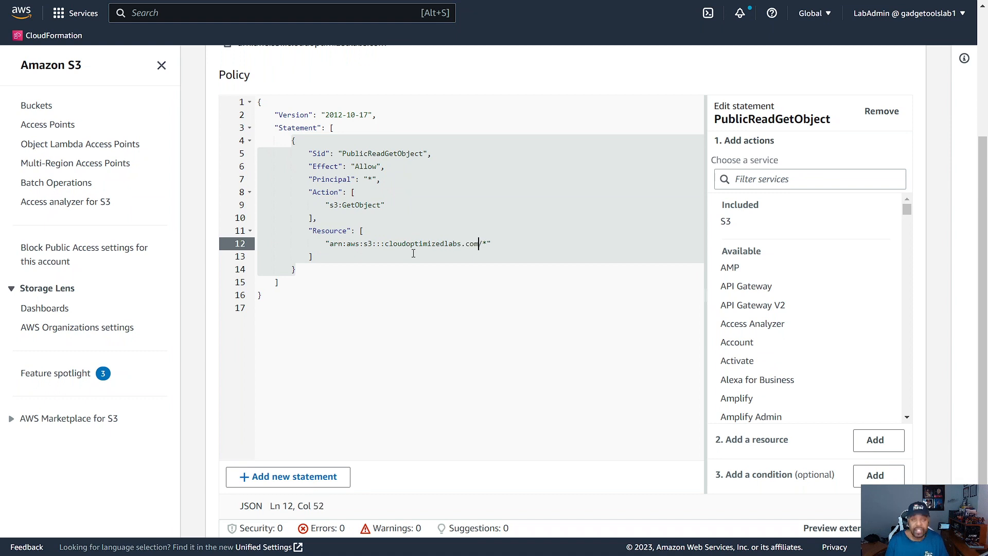
pyautogui.click(509, 308)
pyautogui.scroll(-2, 767, 405)
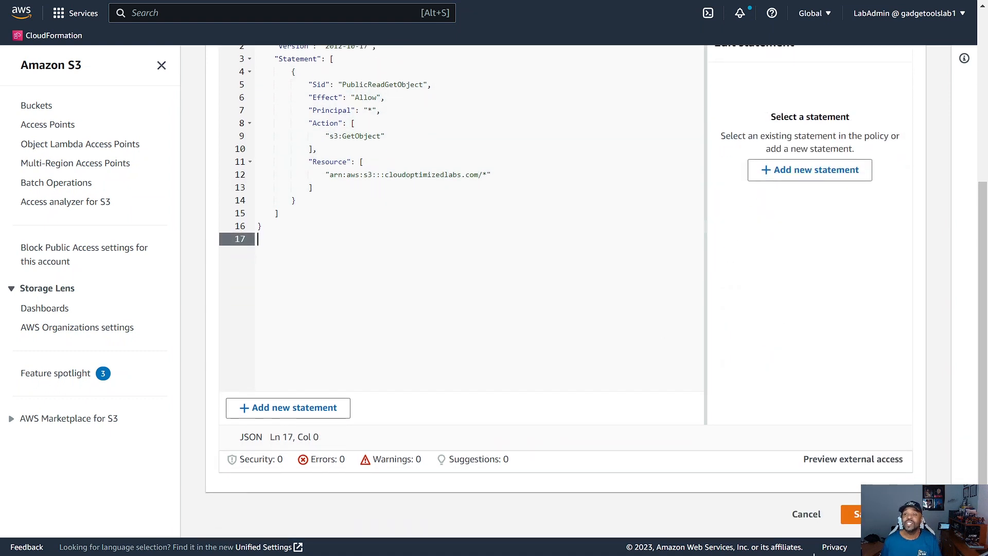
pyautogui.click(854, 513)
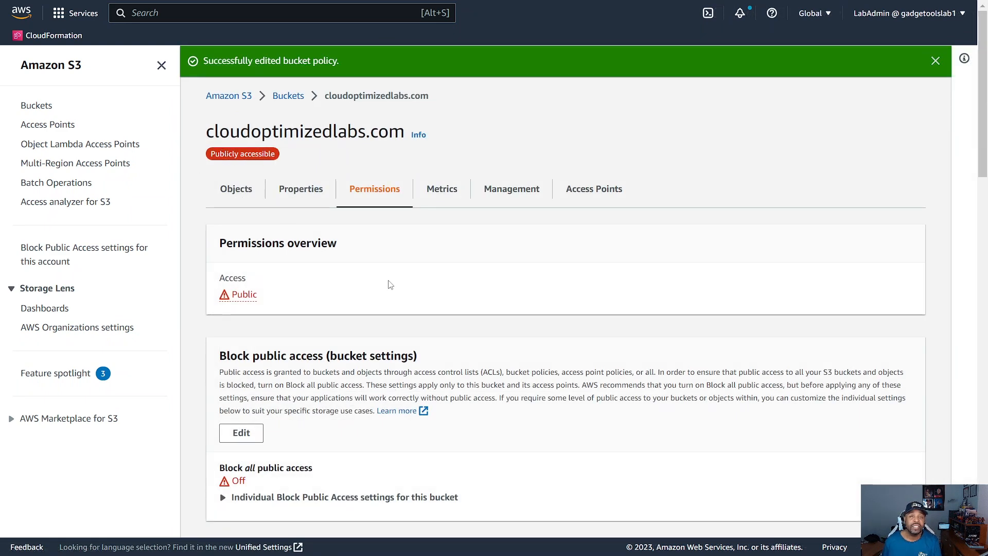
# Step: Review the saved bucket policy and the other permission settings of the cloudoptimizedlabs.com bucket
pyautogui.scroll(-1, 388, 282)
pyautogui.scroll(-2, 331, 241)
pyautogui.scroll(-6, 356, 229)
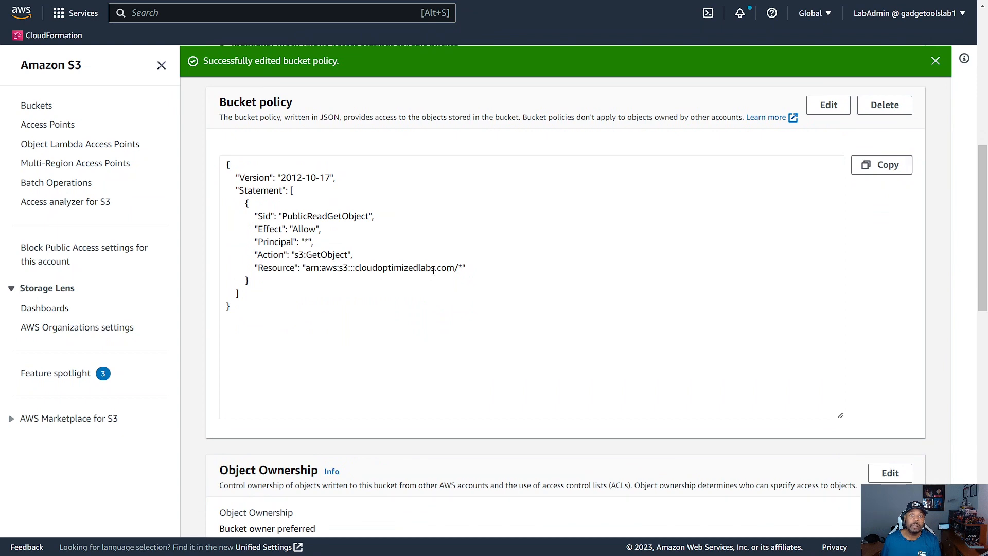
pyautogui.scroll(-4, 489, 273)
pyautogui.scroll(5, 463, 288)
pyautogui.scroll(-3, 406, 310)
pyautogui.scroll(5, 389, 304)
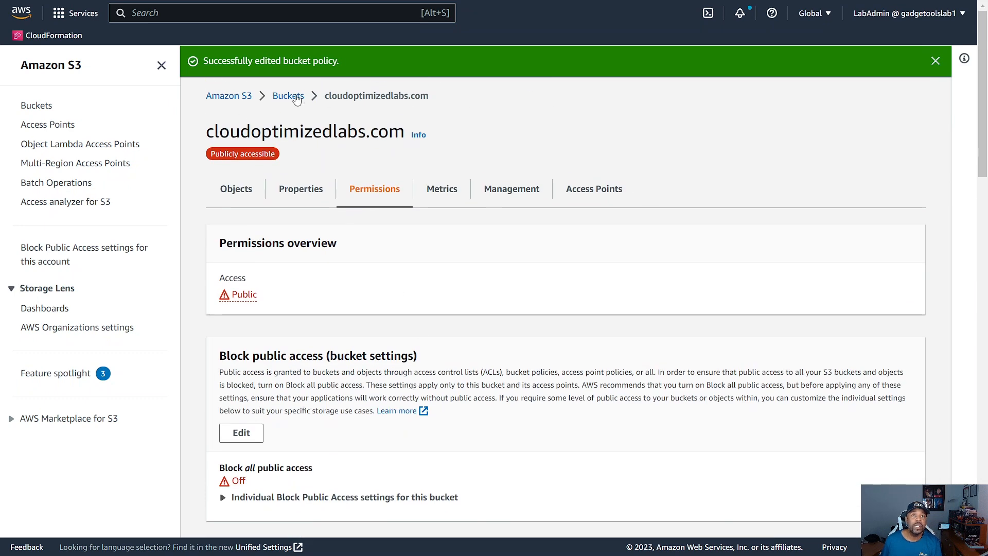
pyautogui.click(288, 97)
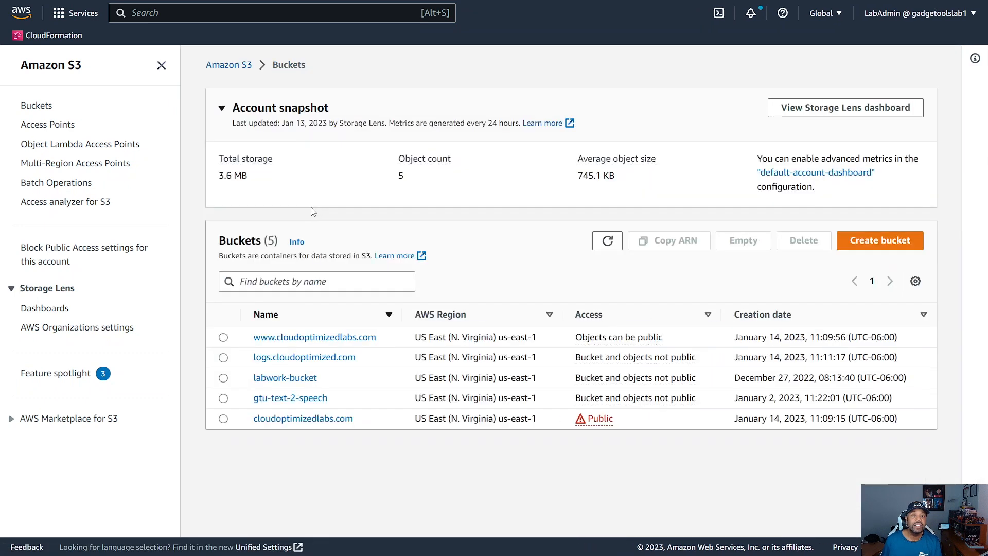
pyautogui.click(305, 337)
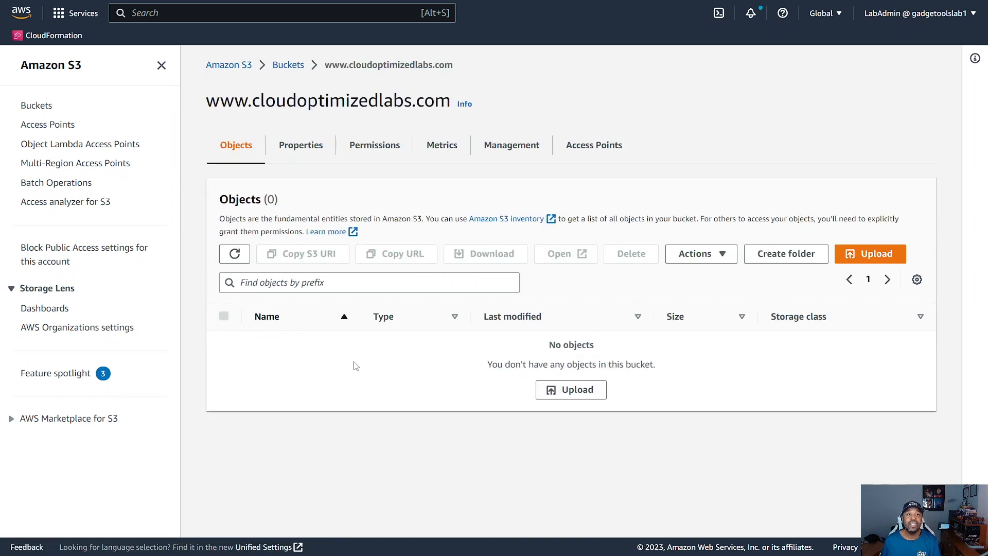
pyautogui.click(302, 150)
pyautogui.scroll(-15, 435, 368)
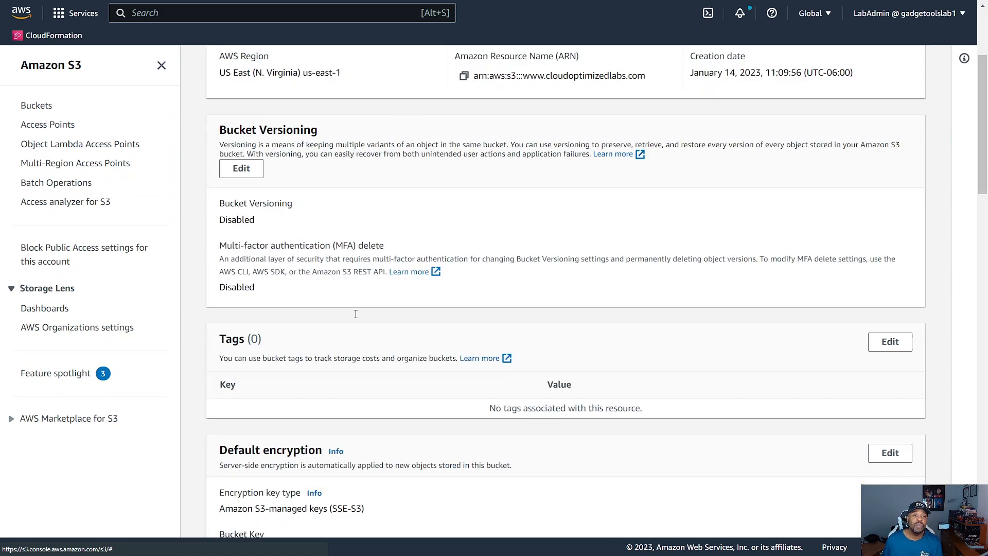
pyautogui.scroll(-10, 469, 375)
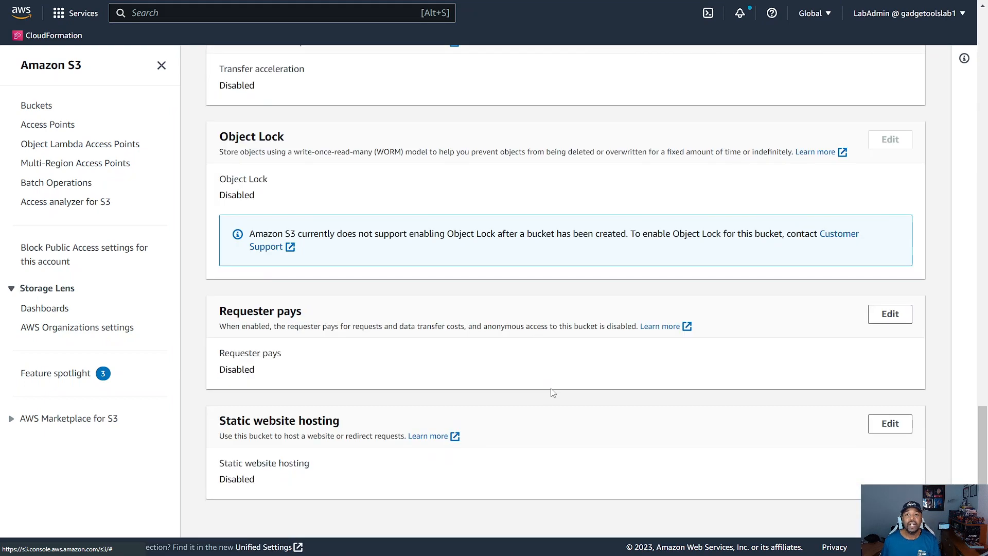
pyautogui.click(886, 425)
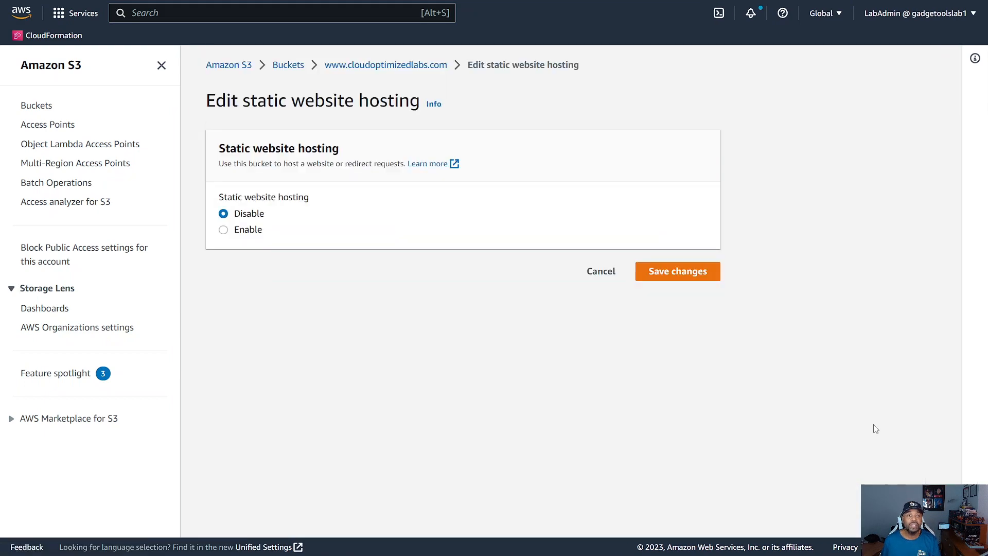
pyautogui.click(224, 230)
pyautogui.scroll(-1, 305, 233)
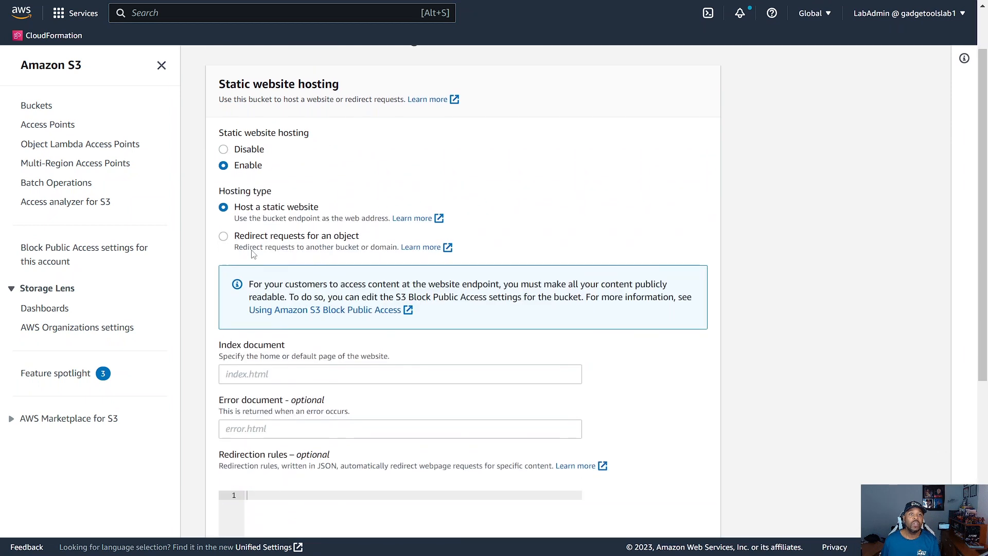
pyautogui.click(222, 236)
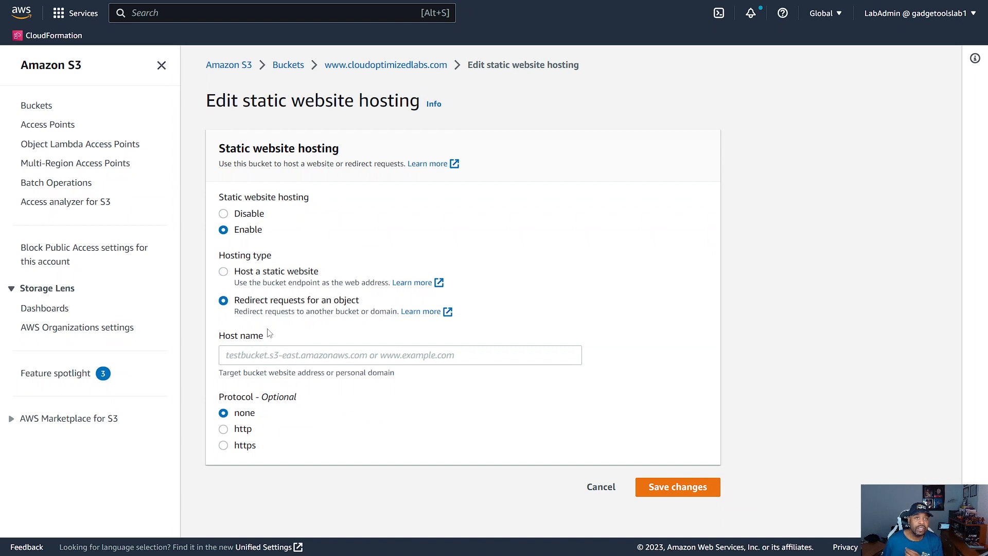
# Step: Set the redirect host name to cloudoptimizedlabs.com with the http protocol and save the changes
pyautogui.click(255, 355)
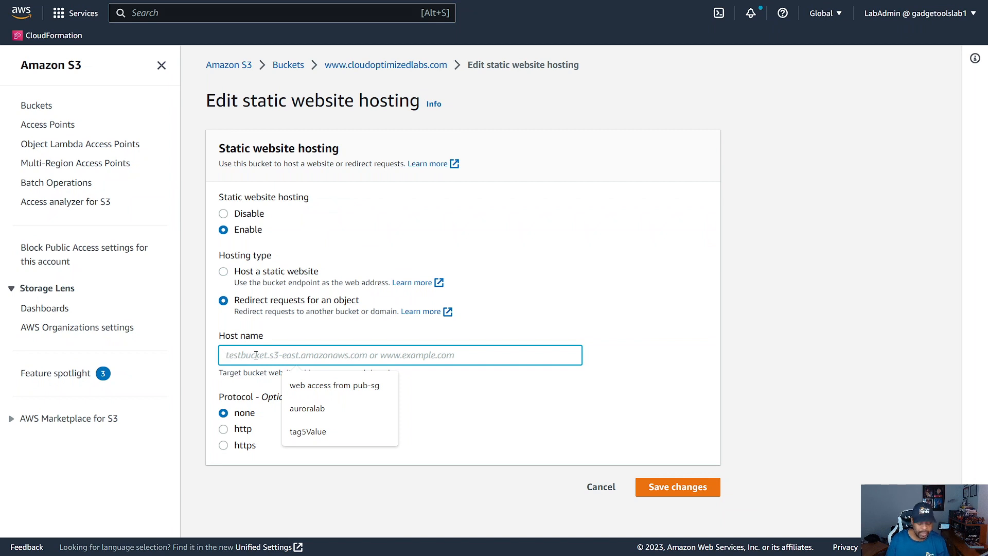
pyautogui.write('cloudoptimizedlabs.com')
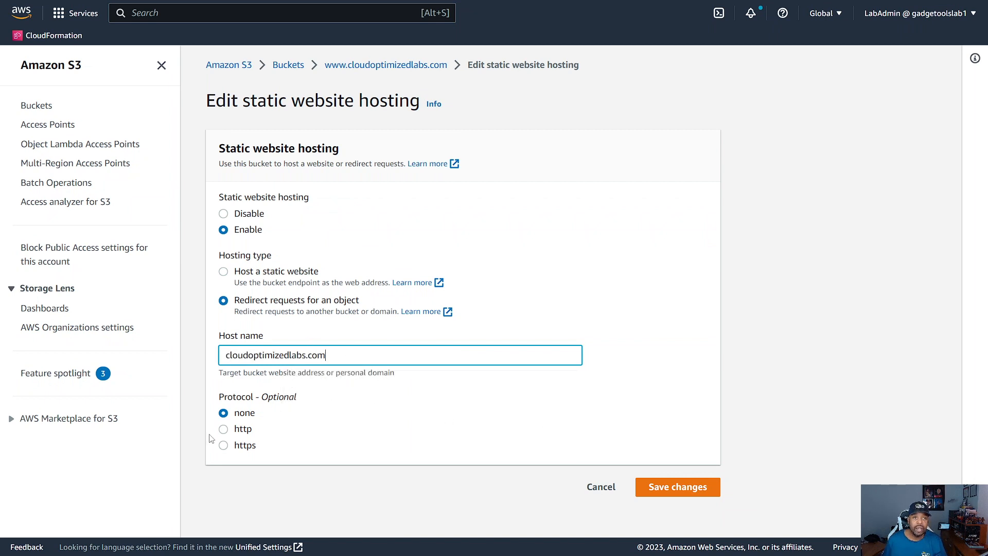
pyautogui.click(224, 431)
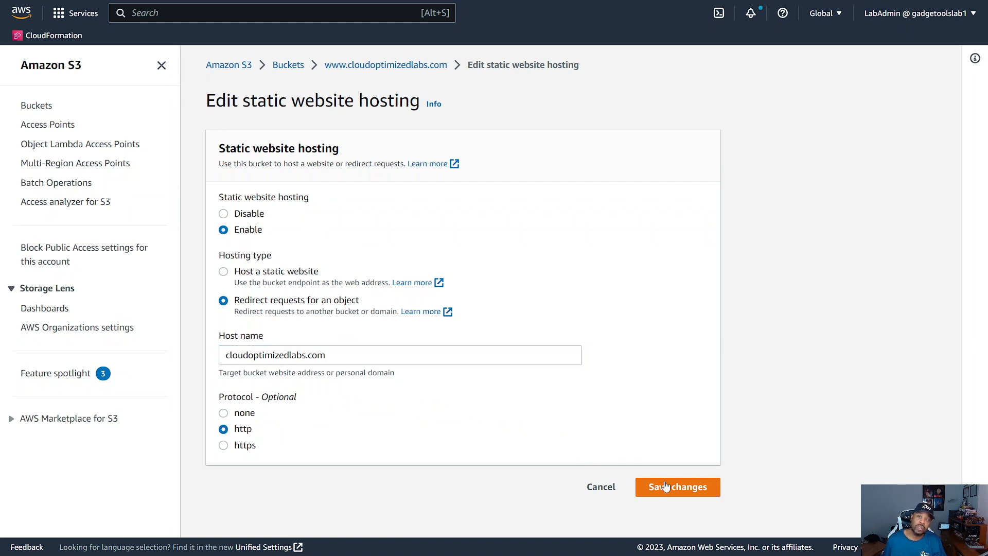
pyautogui.click(682, 495)
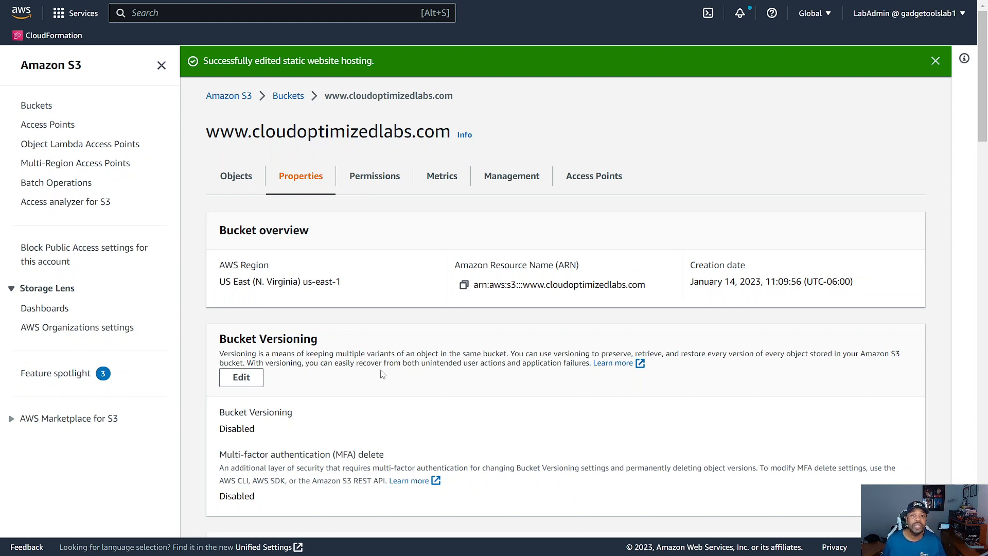
# Step: Return to the bucket list and start an upload into the cloudoptimizedlabs.com bucket
pyautogui.scroll(-20, 383, 374)
pyautogui.scroll(20, 415, 422)
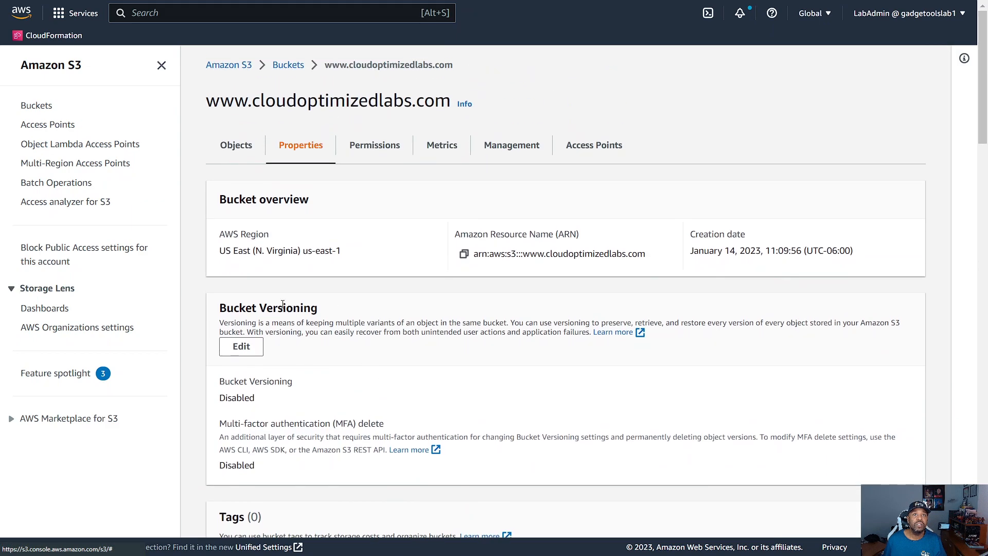
pyautogui.click(288, 68)
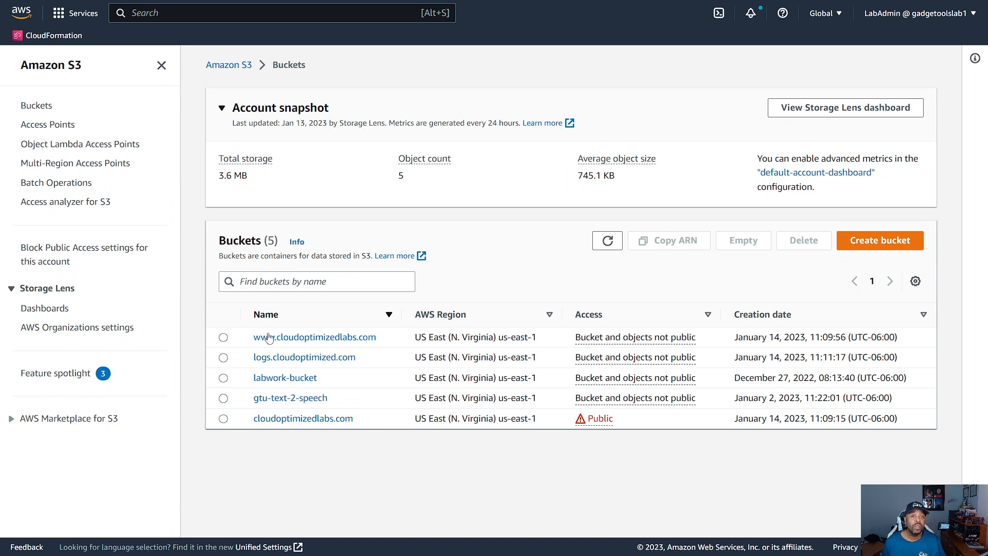
pyautogui.click(278, 419)
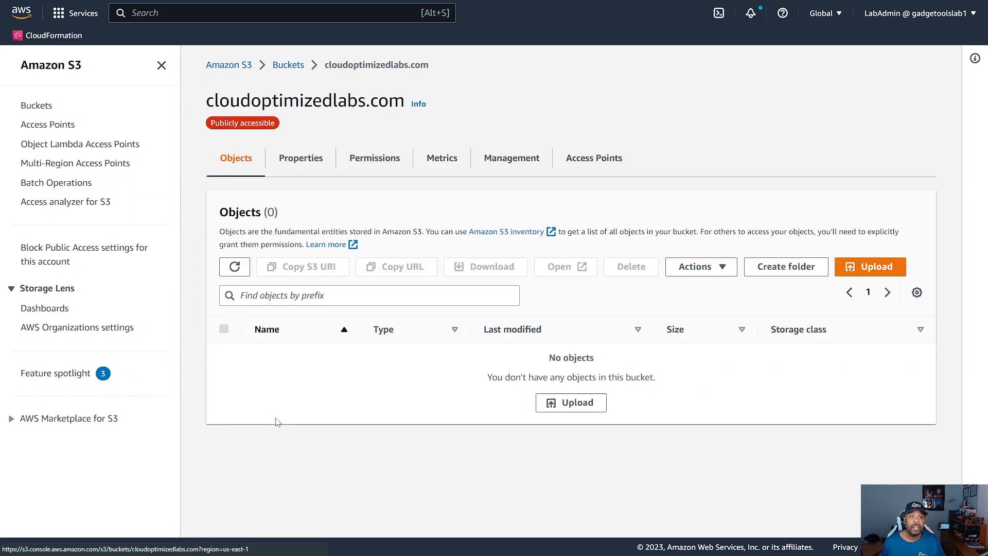
pyautogui.click(592, 406)
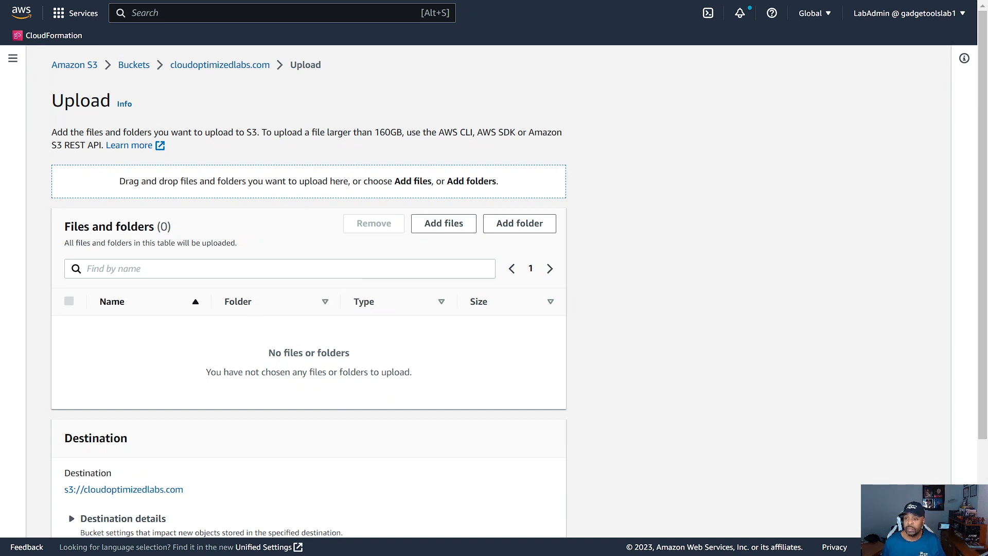
# Step: Add the website's files and folders to the upload list and upload them to the cloudoptimizedlabs.com bucket
pyautogui.moveTo(466, 330)
pyautogui.mouseDown()
pyautogui.moveTo(457, 324)
pyautogui.moveTo(470, 332)
pyautogui.moveTo(484, 315)
pyautogui.moveTo(452, 319)
pyautogui.mouseUp()
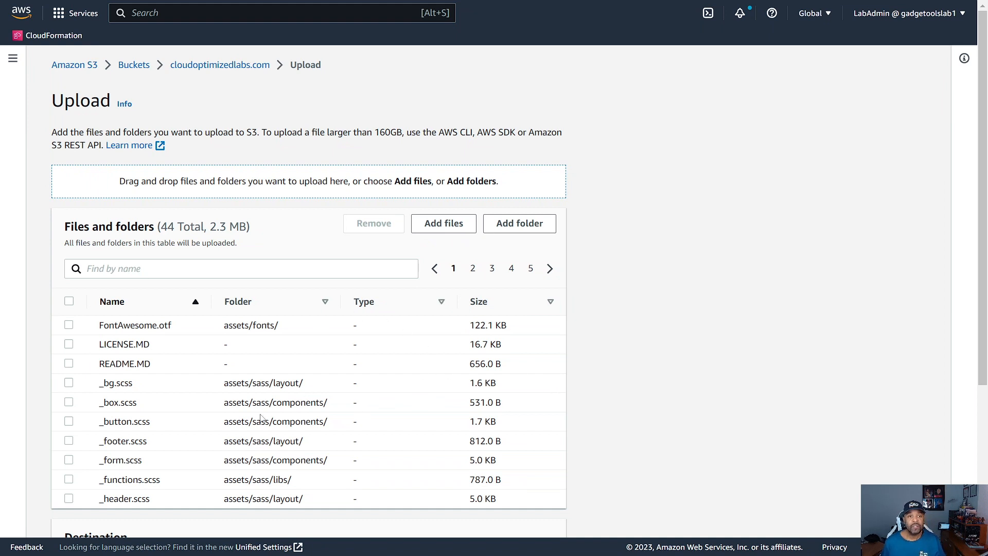
pyautogui.scroll(-5, 260, 418)
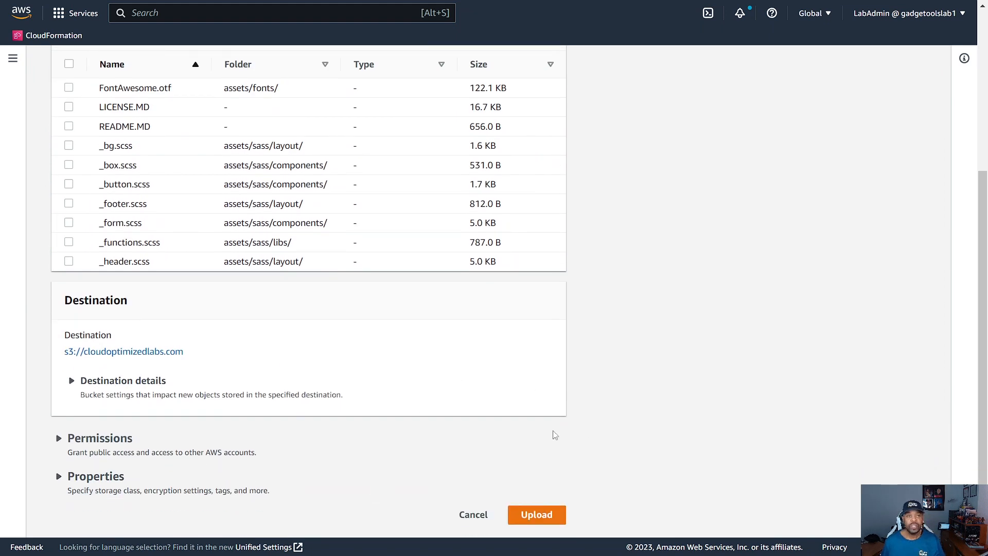
pyautogui.click(538, 521)
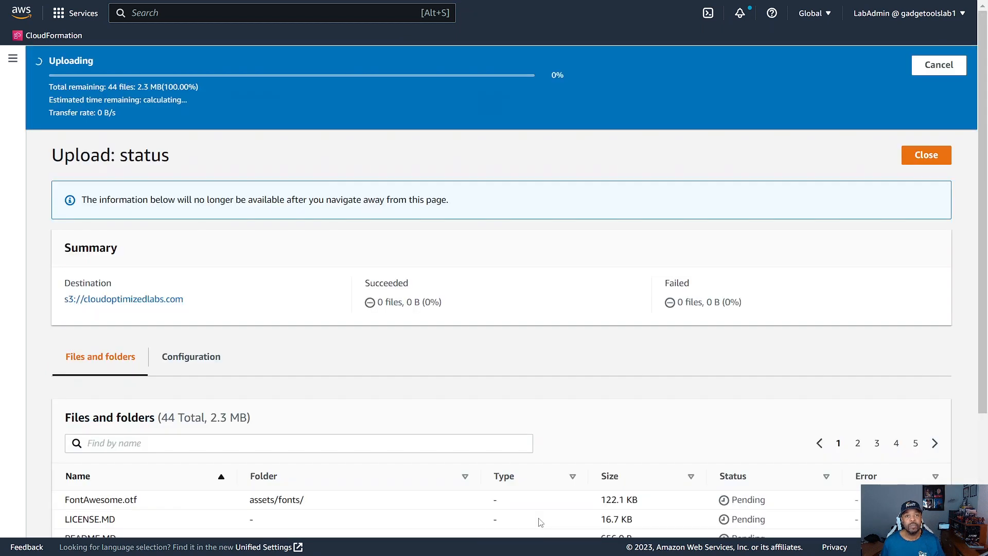
pyautogui.scroll(-4, 582, 426)
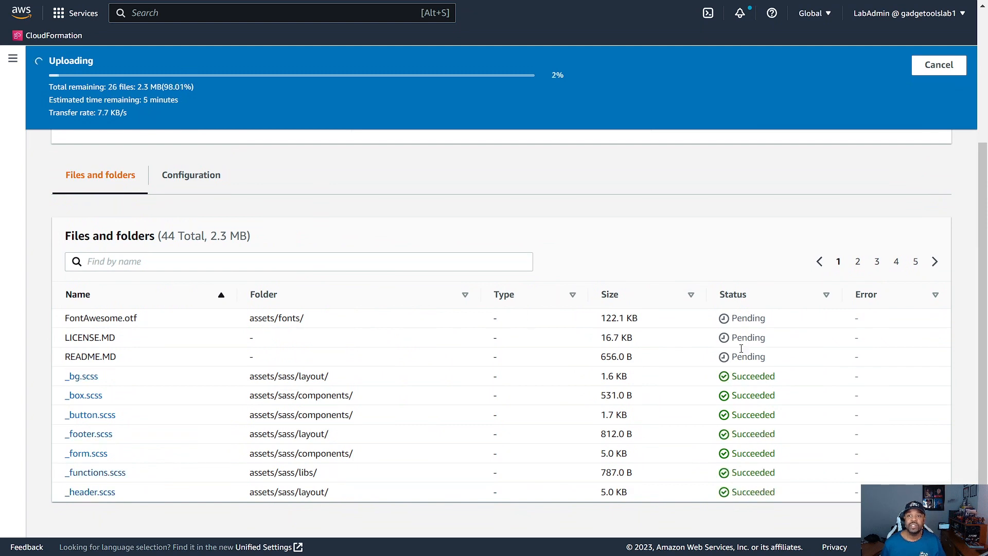
pyautogui.scroll(4, 618, 405)
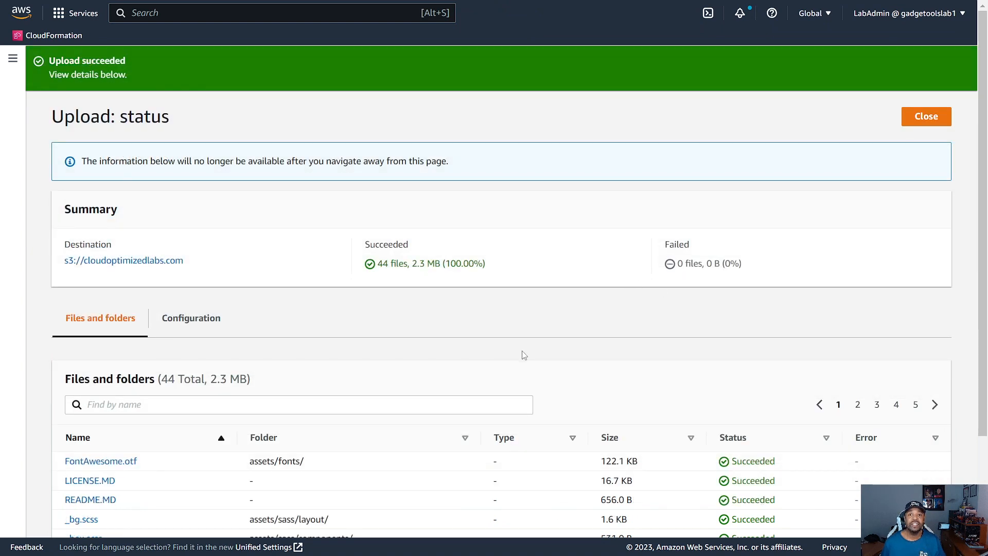
pyautogui.scroll(-3, 521, 353)
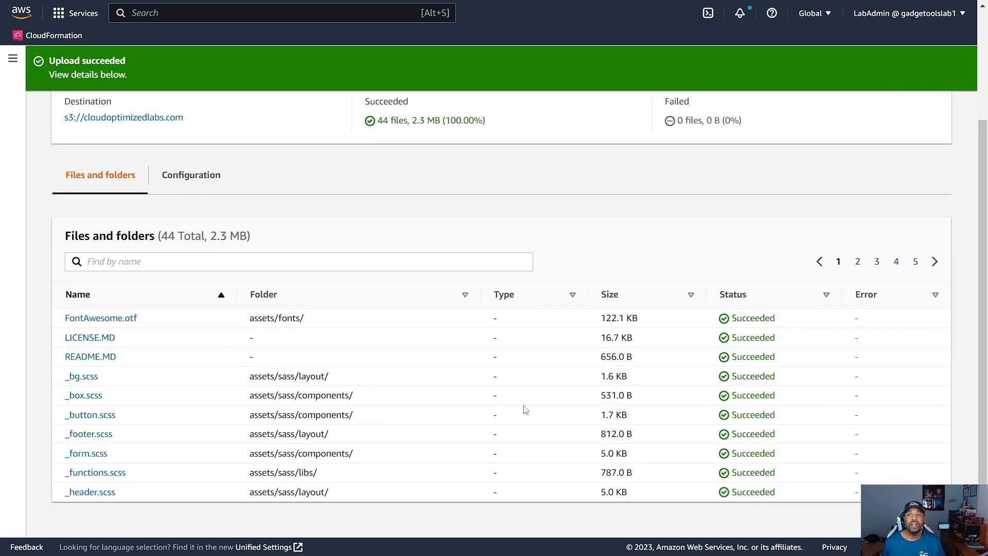
pyautogui.scroll(3, 320, 370)
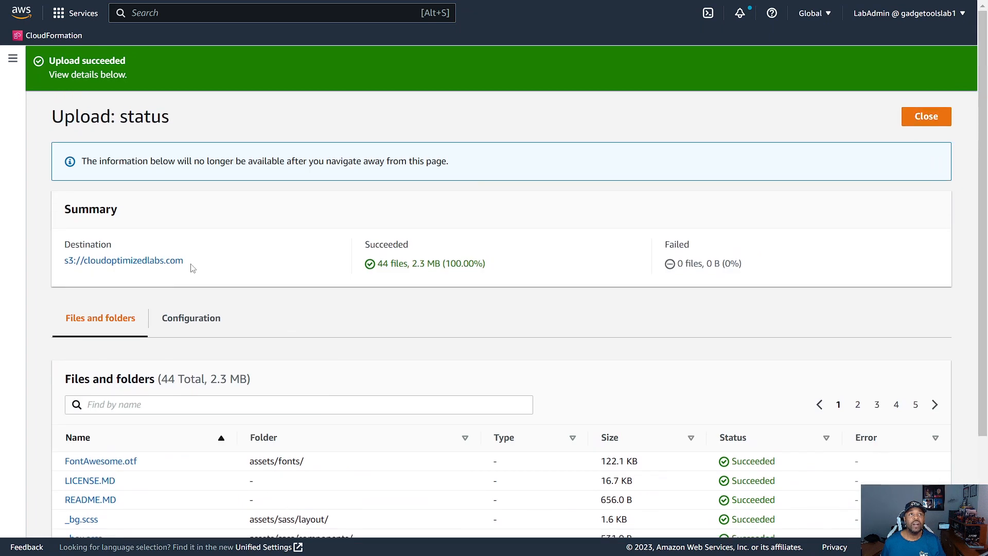
# Step: Return to the bucket list and open the cloudoptimizedlabs.com bucket to see its uploaded objects
pyautogui.click(13, 60)
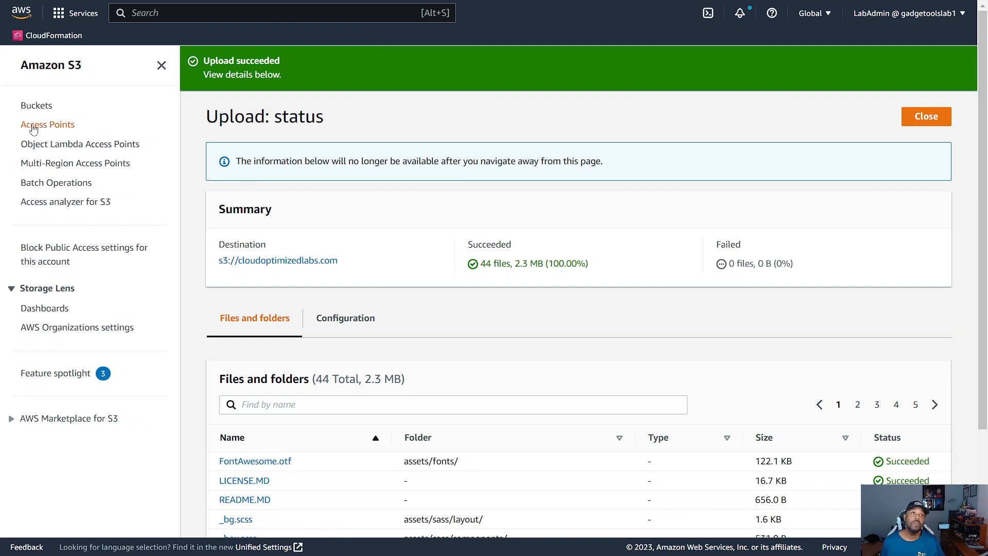
pyautogui.click(35, 108)
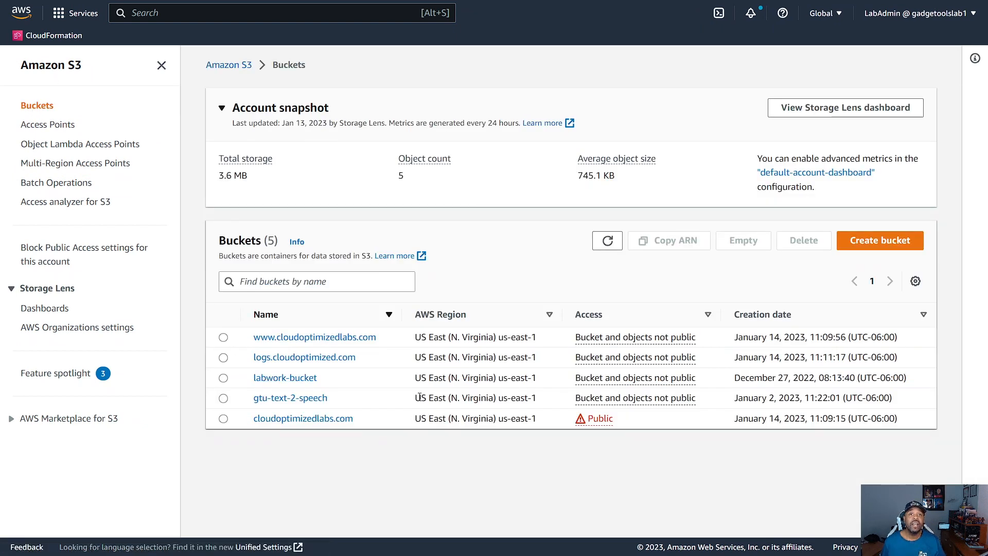
pyautogui.click(290, 418)
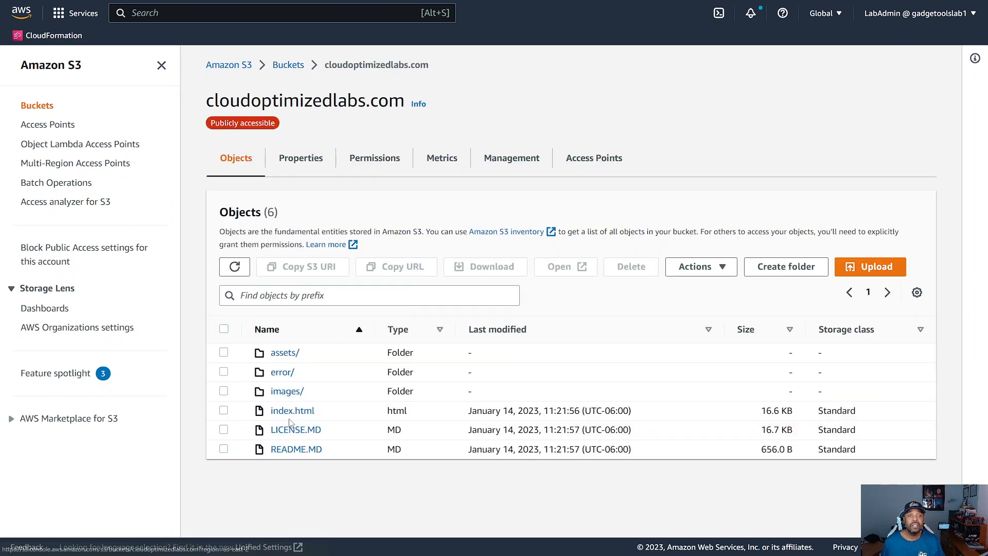
# Step: Copy the bucket website endpoint from the static website hosting properties of the cloudoptimizedlabs.com bucket
pyautogui.click(304, 159)
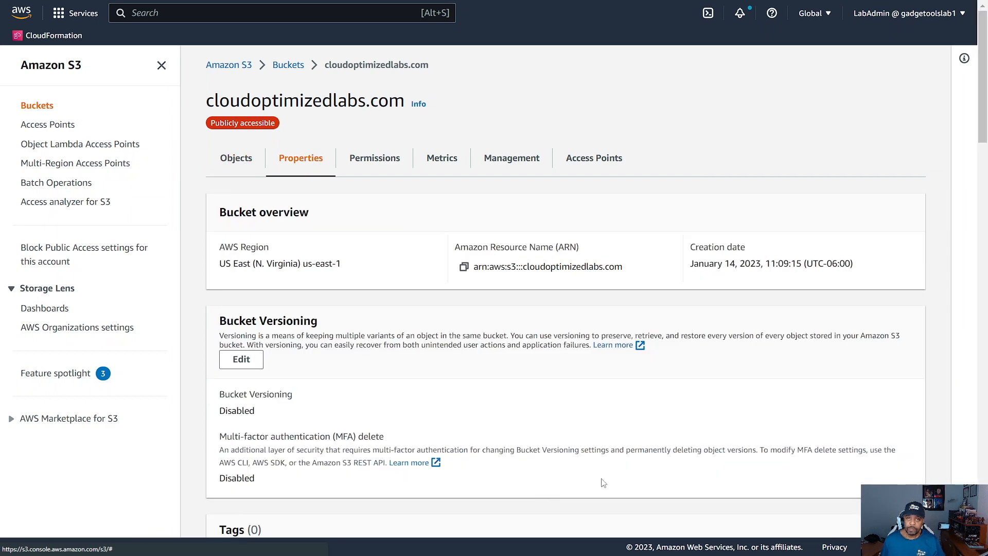
pyautogui.scroll(-15, 586, 460)
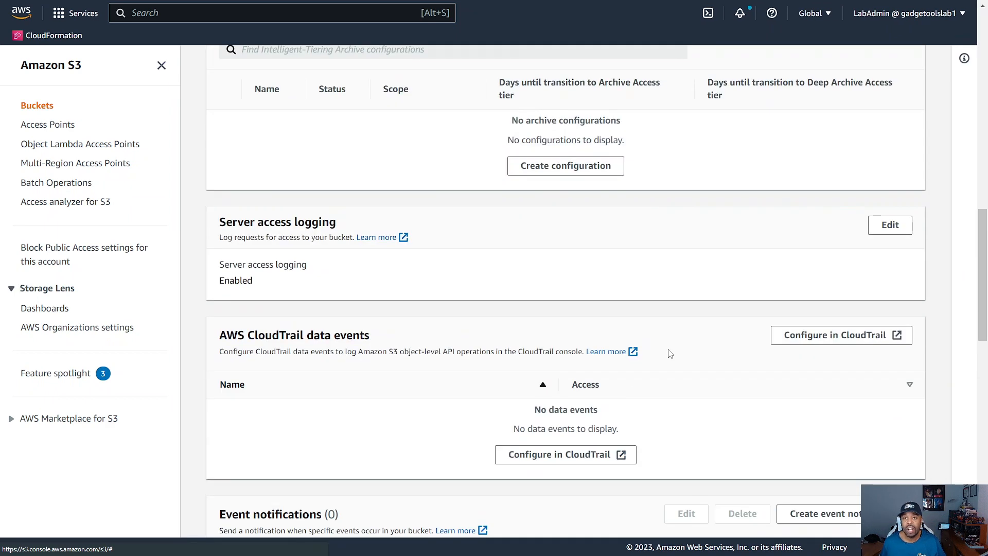
pyautogui.scroll(-15, 622, 346)
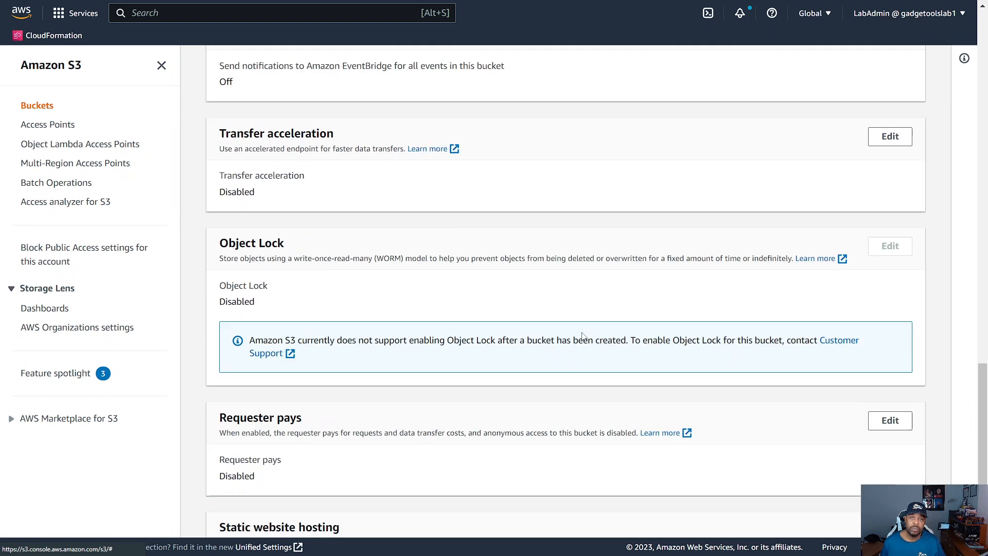
pyautogui.scroll(-1, 684, 350)
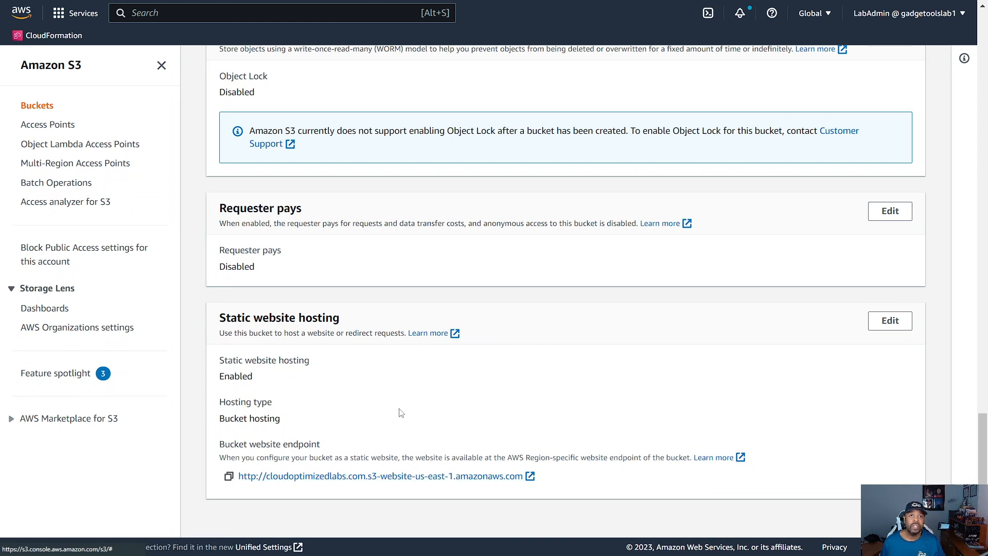
pyautogui.scroll(20, 401, 412)
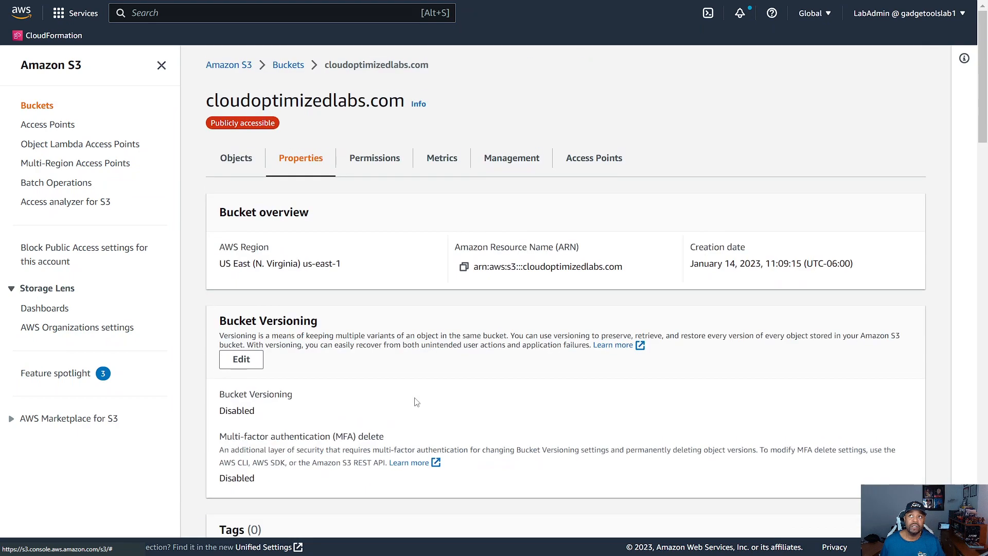
pyautogui.scroll(-20, 418, 402)
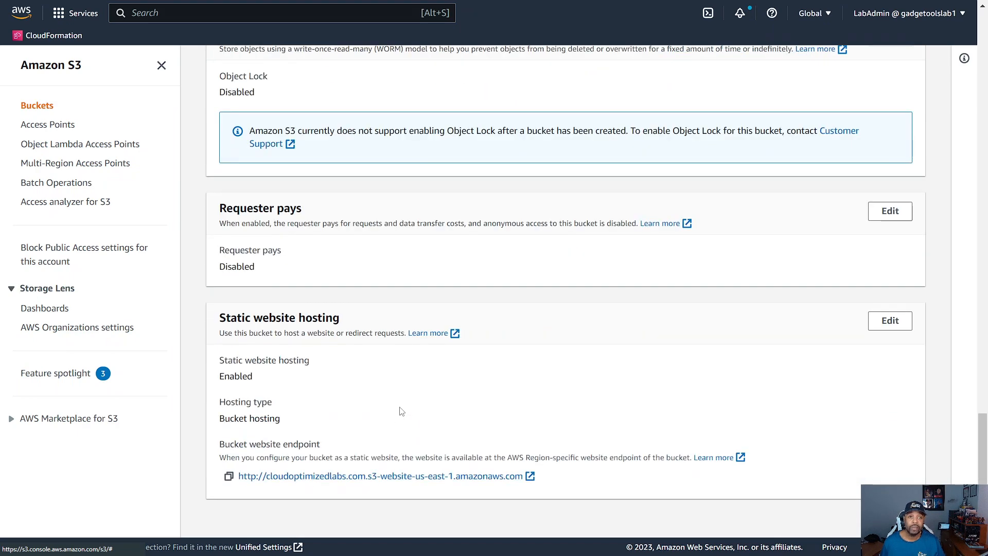
pyautogui.click(229, 478)
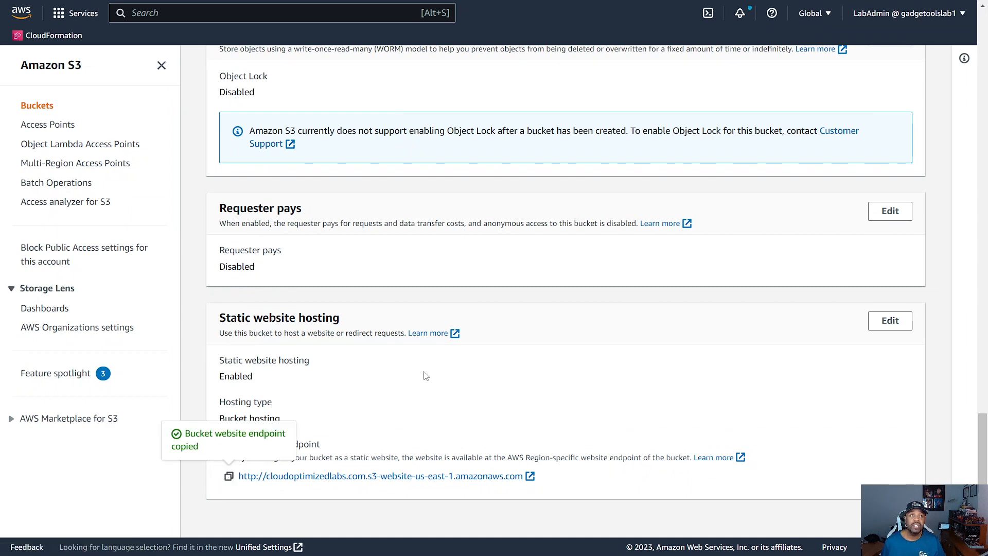
# Step: Open the copied website endpoint in a separate browser tab and show the site in full screen
pyautogui.scroll(5, 426, 376)
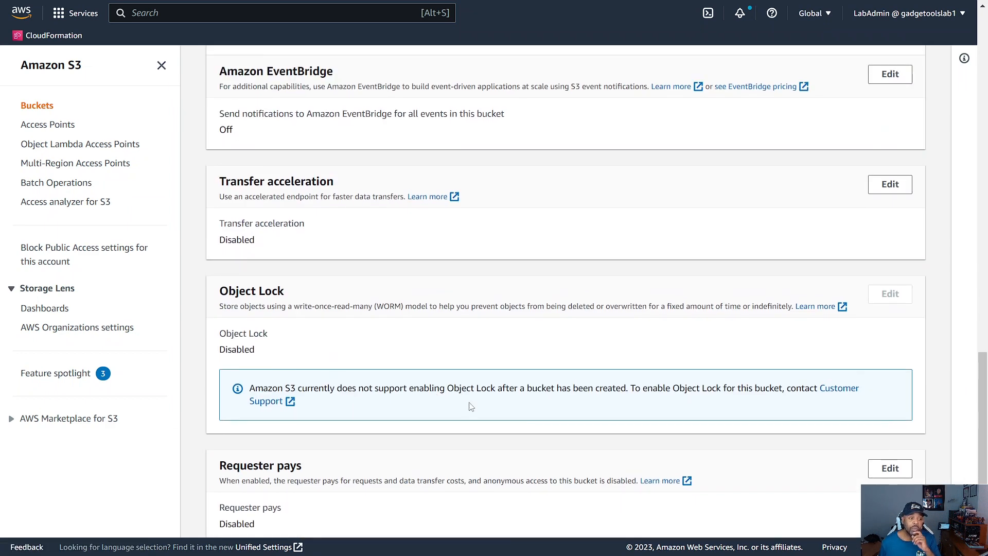
pyautogui.scroll(15, 622, 332)
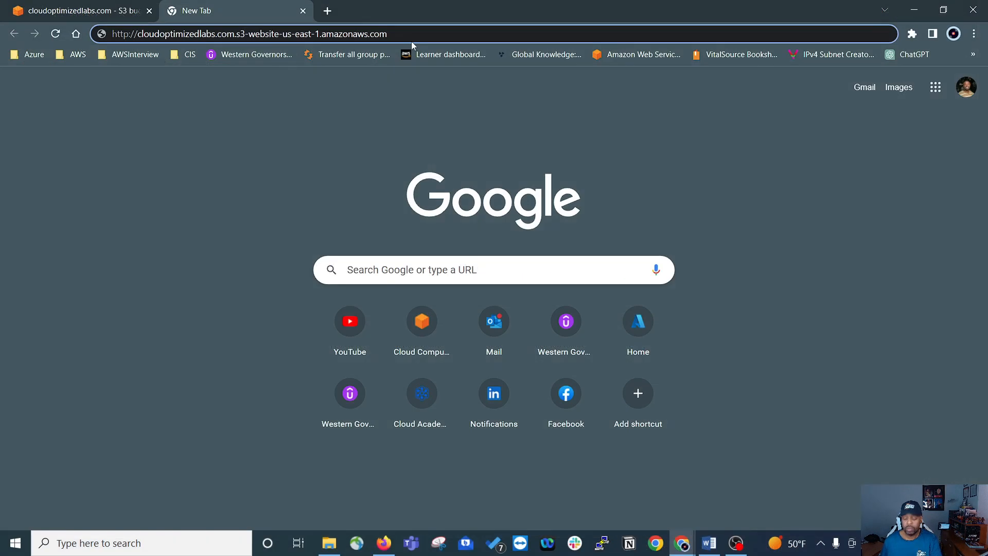
pyautogui.press('Return')
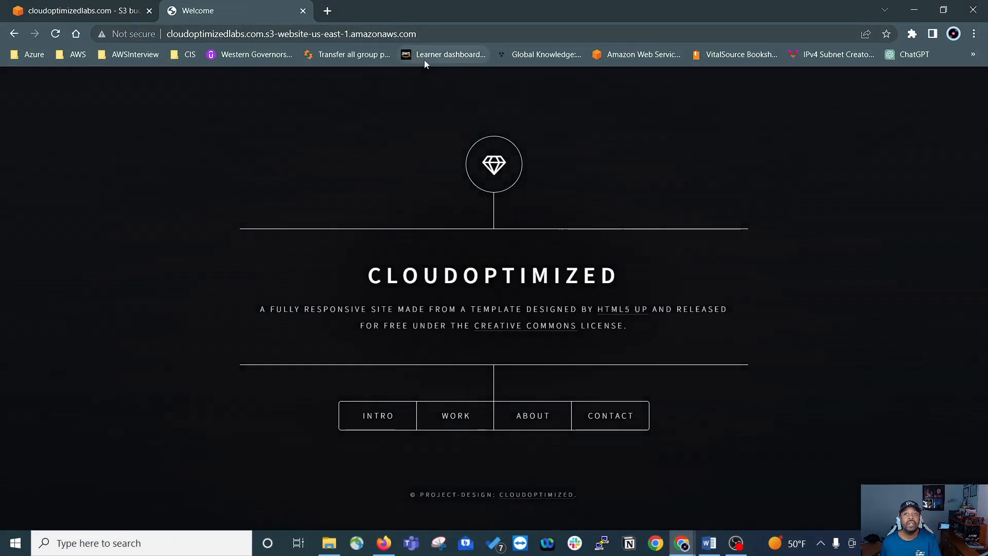
pyautogui.press('F11')
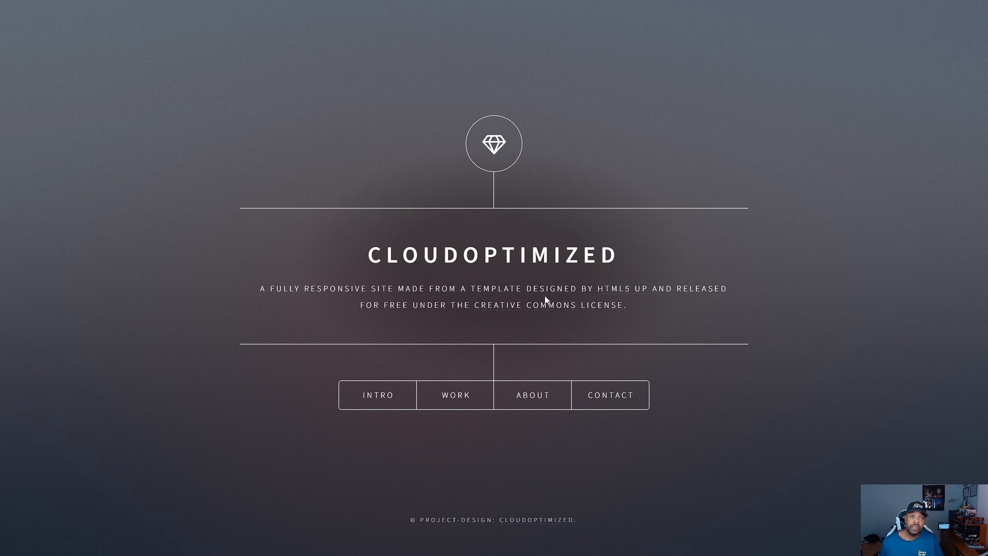
# Step: Examine the Intro, Work and About sections of the hosted website, closing each one after viewing it
pyautogui.click(386, 396)
pyautogui.scroll(-3, 592, 239)
pyautogui.scroll(3, 573, 230)
pyautogui.click(675, 52)
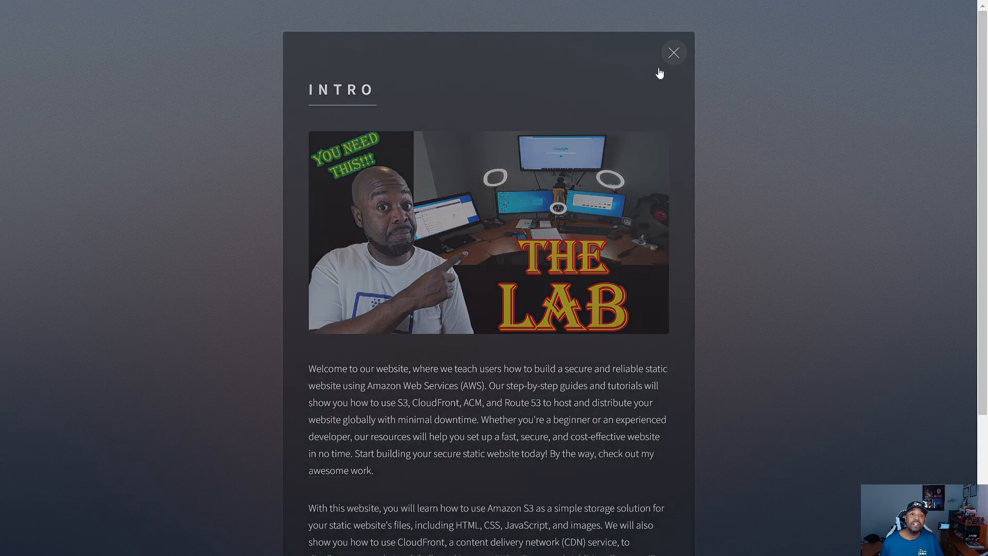
pyautogui.click(452, 400)
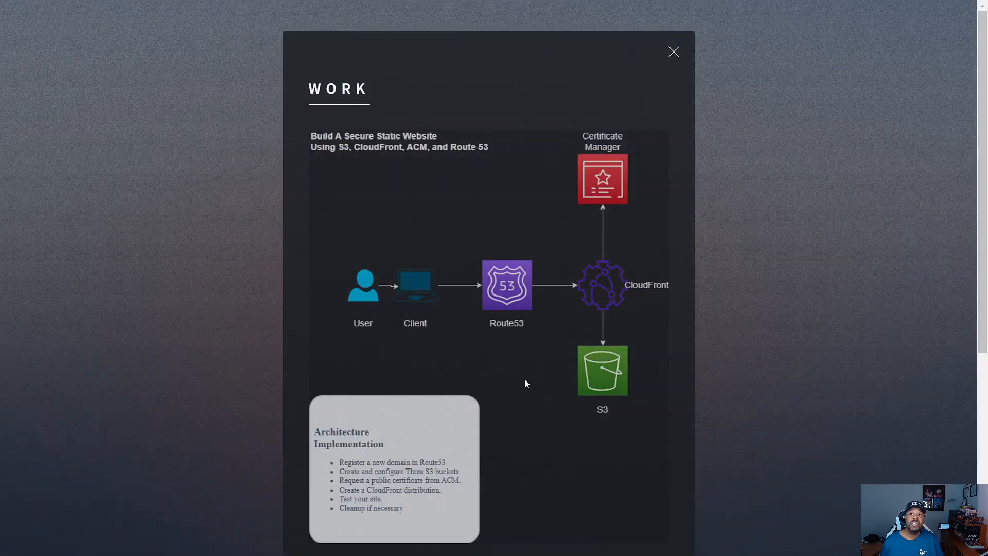
pyautogui.scroll(-5, 525, 382)
pyautogui.scroll(5, 723, 37)
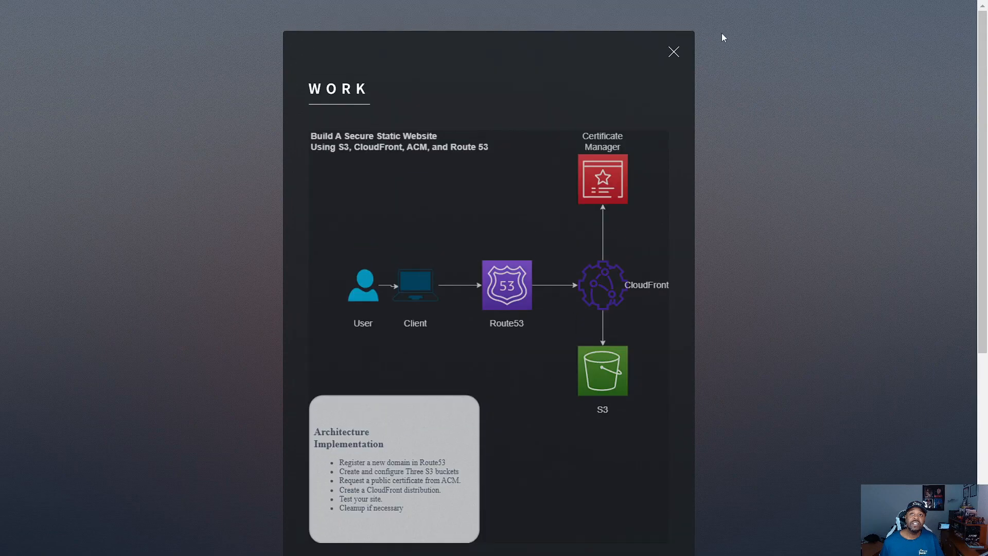
pyautogui.click(674, 51)
pyautogui.click(533, 393)
pyautogui.scroll(-5, 532, 409)
pyautogui.scroll(5, 533, 410)
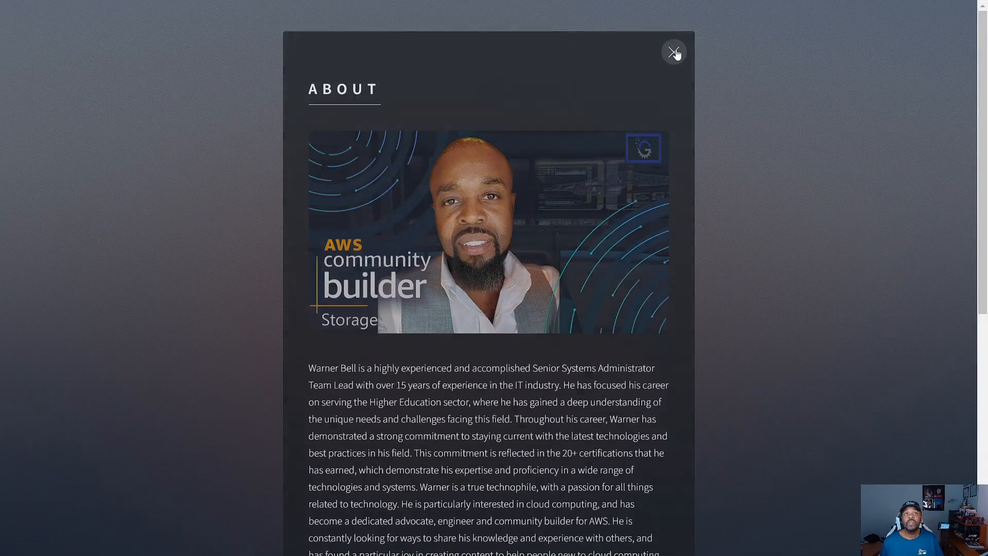
pyautogui.click(674, 50)
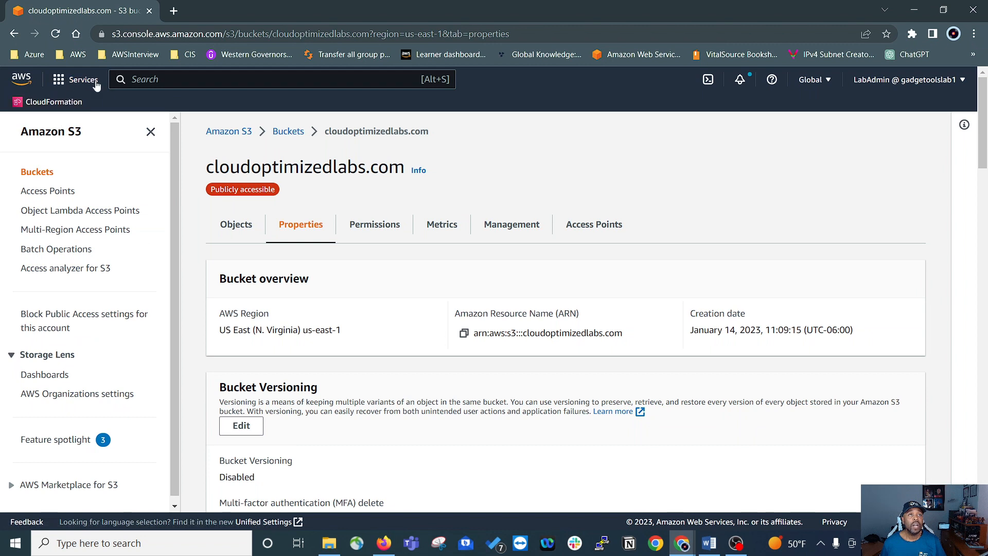
# Step: Open the AWS console home in a second full-screen tab, search for rt53 and open the Route 53 service
pyautogui.middleClick(23, 81)
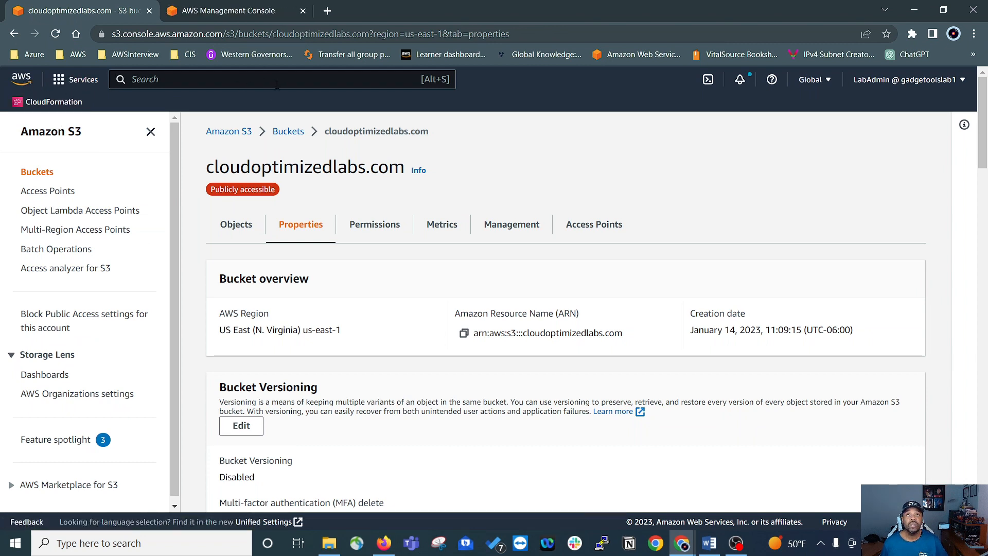
pyautogui.hotkey('ctrl', 'Tab')
pyautogui.press('F11')
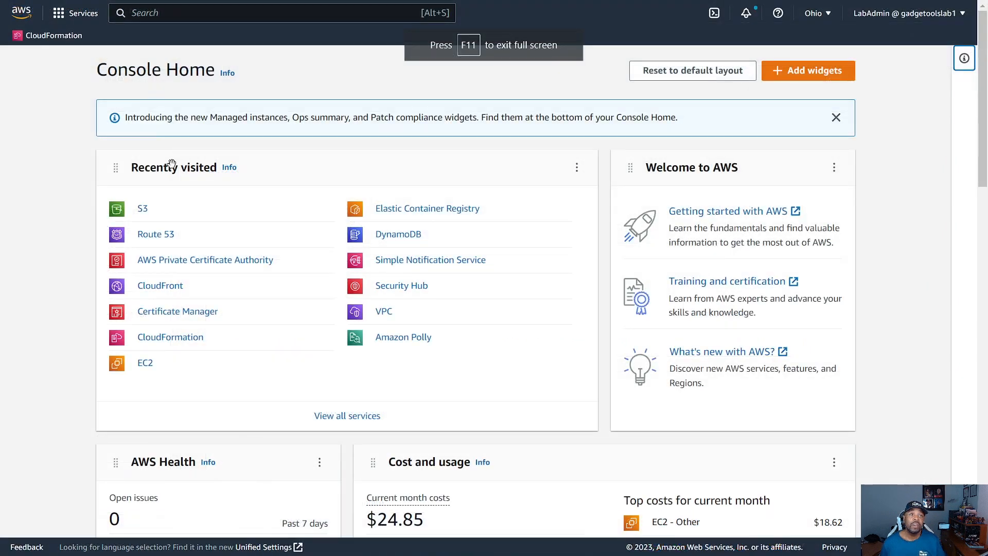
pyautogui.click(190, 14)
pyautogui.write('rt53')
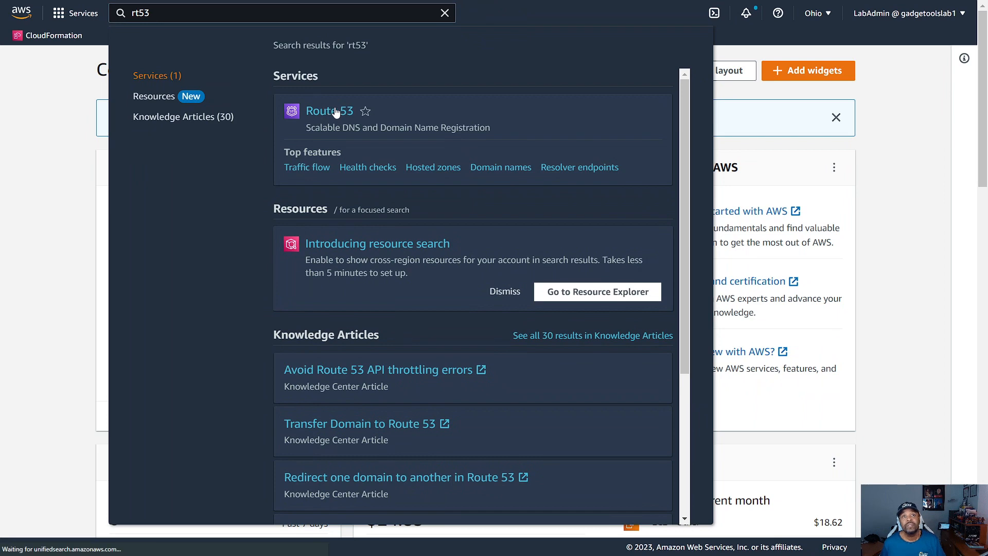
pyautogui.click(333, 111)
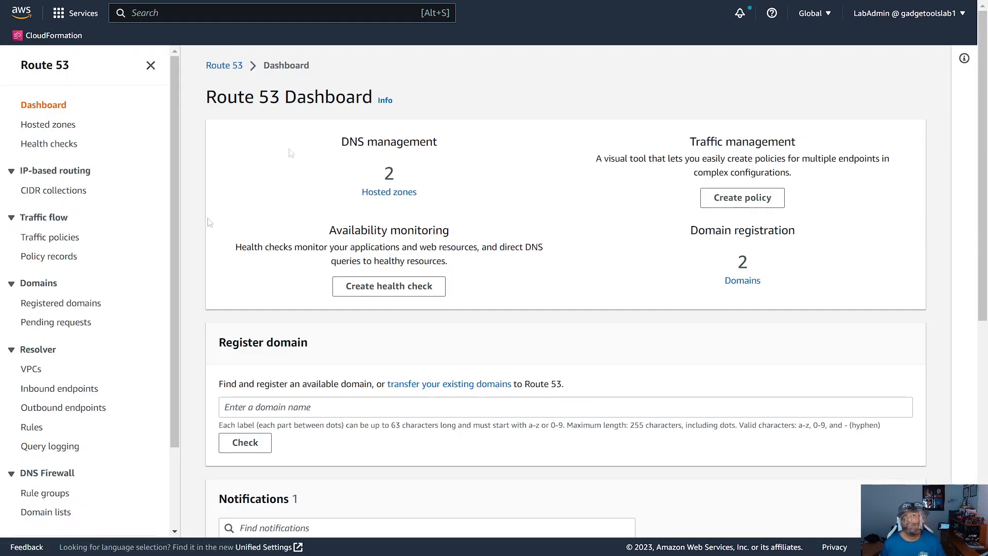
# Step: Open the cloudoptimizedlabs.com hosted zone in Route 53 and start creating a record in it
pyautogui.click(50, 128)
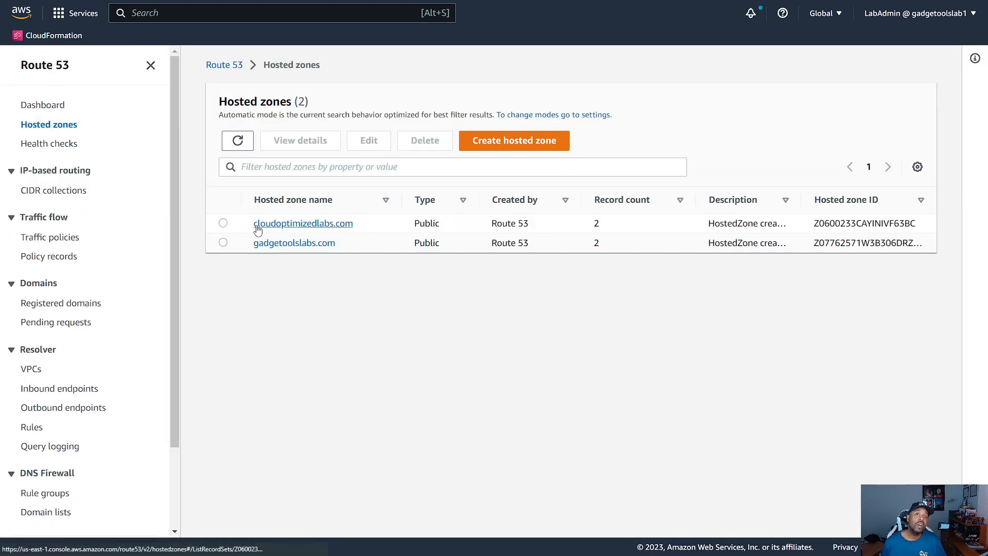
pyautogui.click(285, 224)
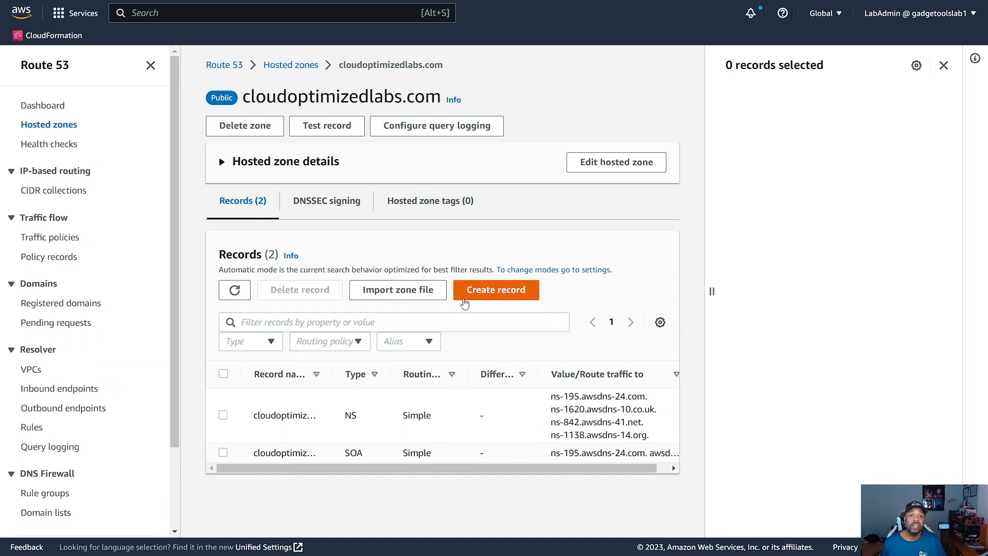
pyautogui.click(503, 298)
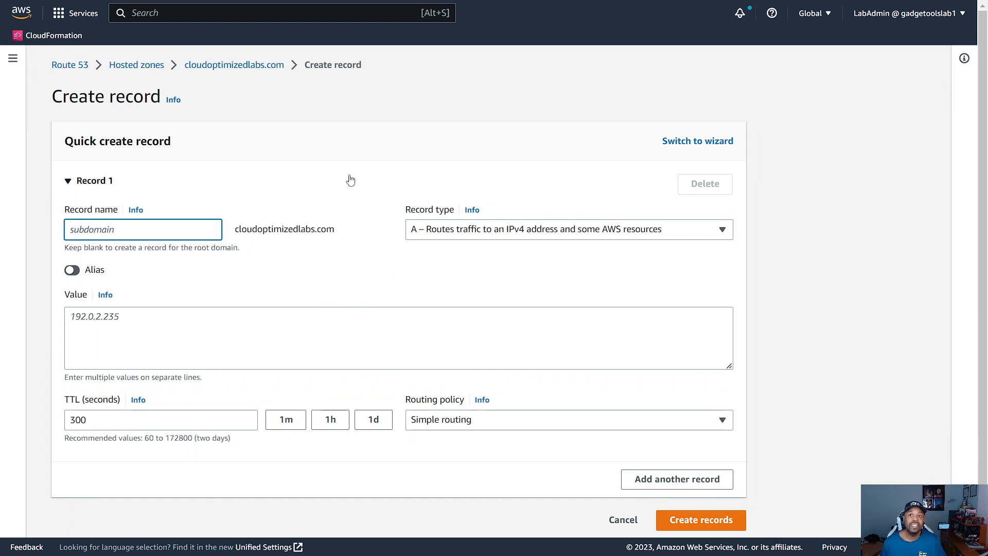
# Step: Switch the record creation to the wizard and review the available routing policies
pyautogui.click(681, 143)
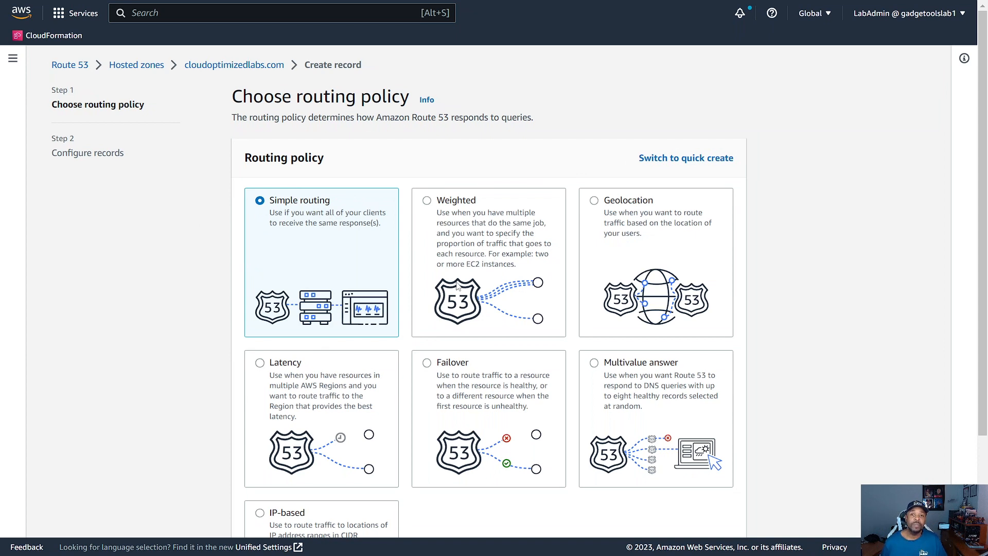
pyautogui.scroll(-1, 566, 329)
pyautogui.scroll(1, 566, 329)
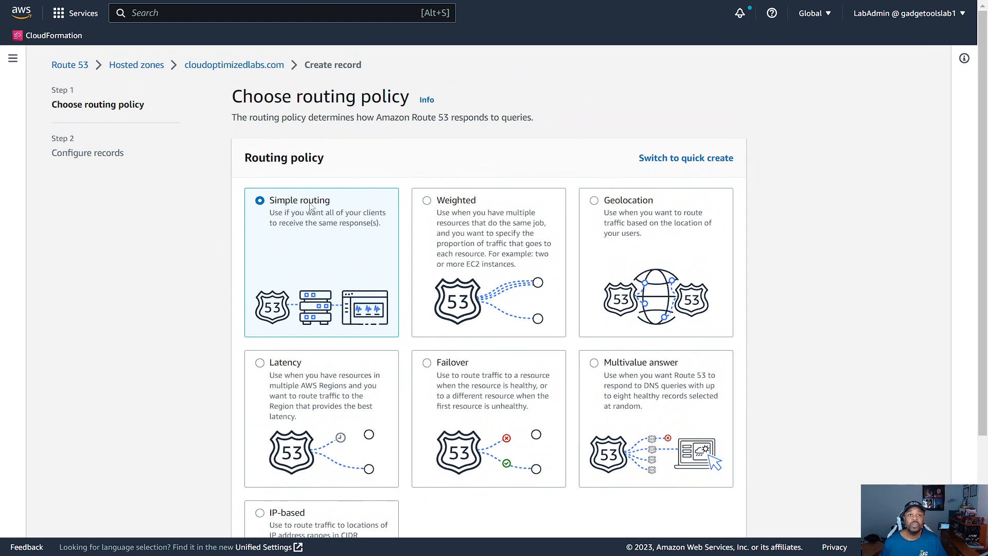
# Step: Continue with simple routing and start defining an A record with a blank subdomain for the root domain
pyautogui.scroll(-3, 492, 304)
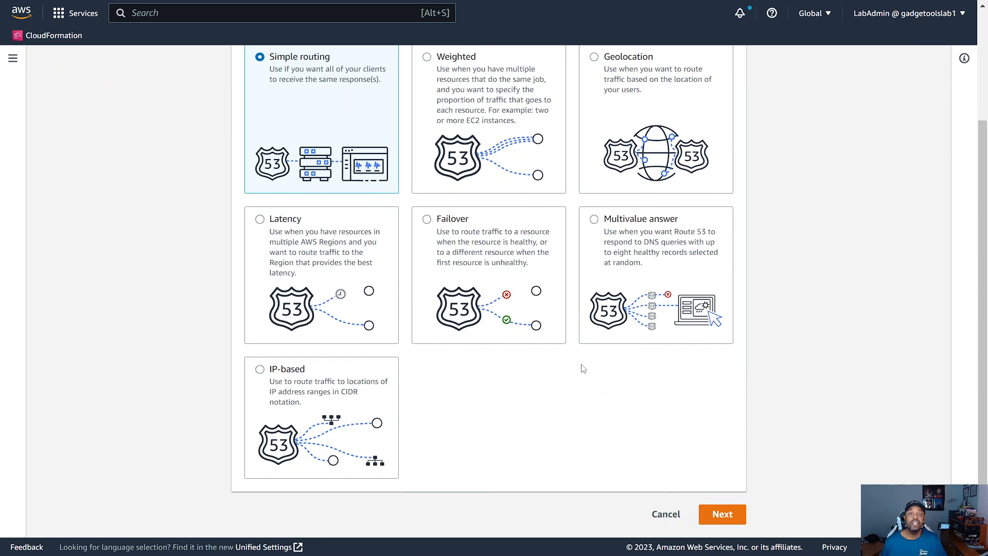
pyautogui.click(722, 515)
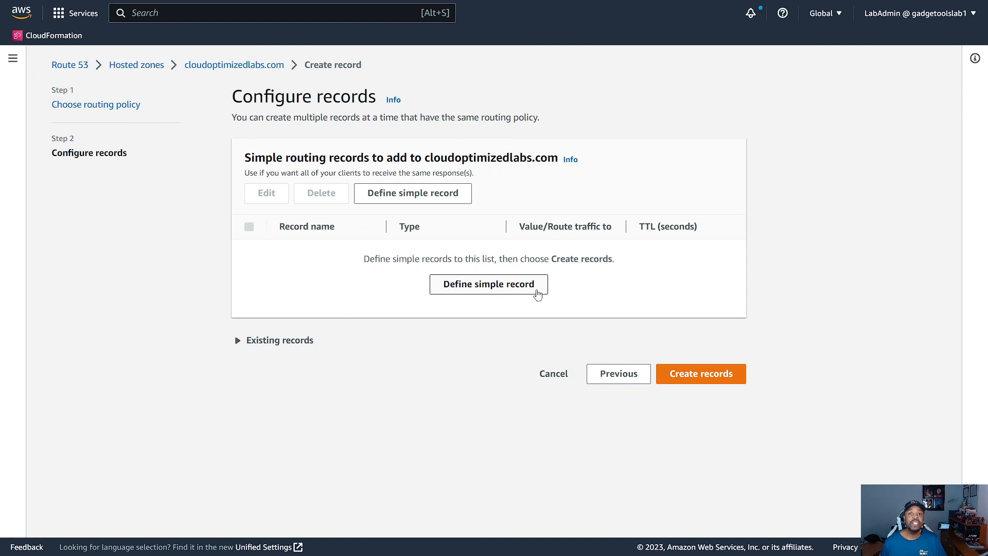
pyautogui.click(496, 290)
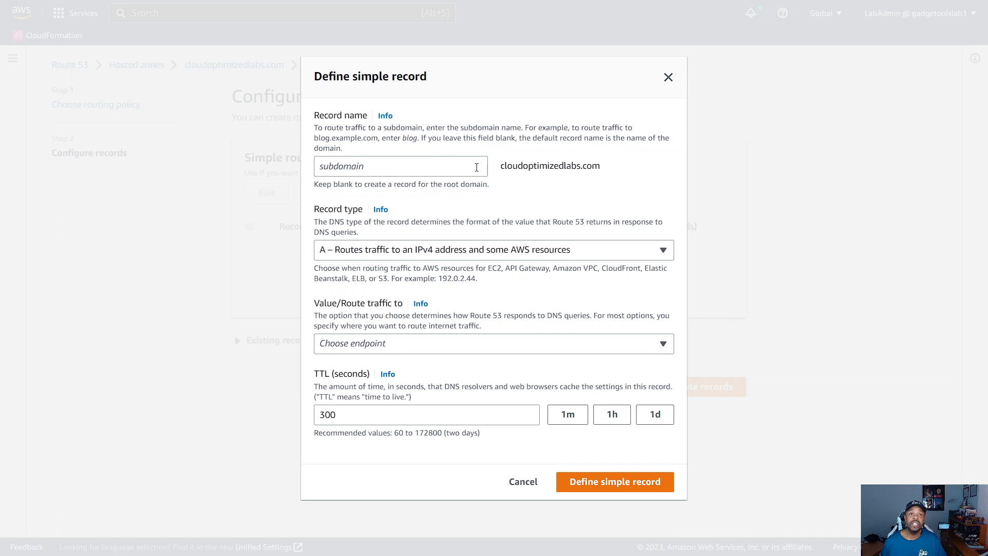
pyautogui.click(425, 168)
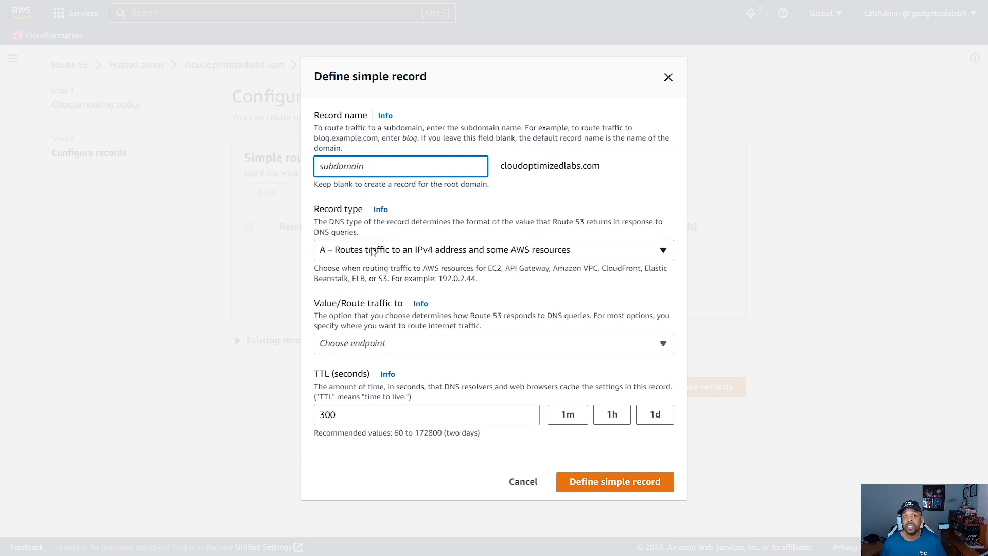
pyautogui.click(355, 250)
pyautogui.click(343, 256)
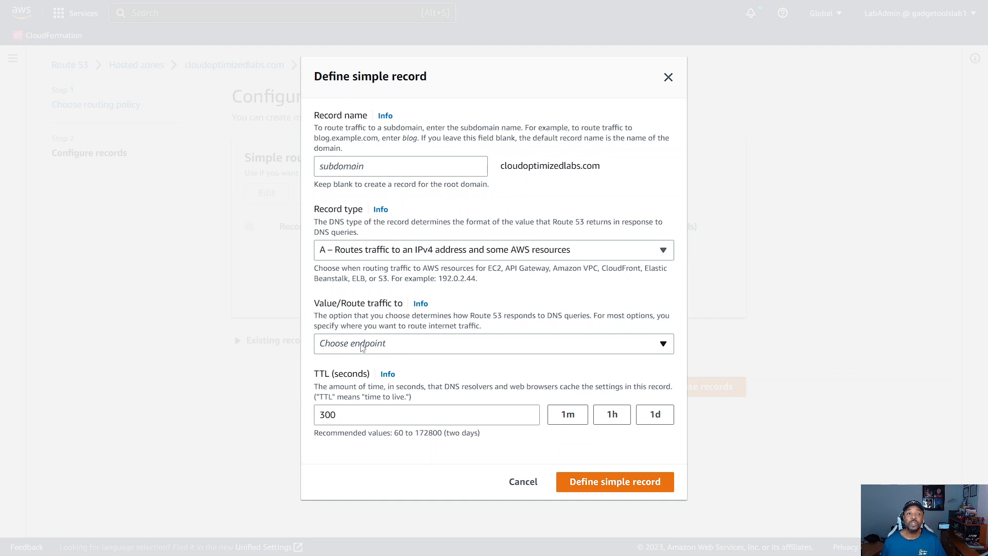
# Step: Route the root domain record's traffic to an alias to an S3 website endpoint
pyautogui.click(627, 350)
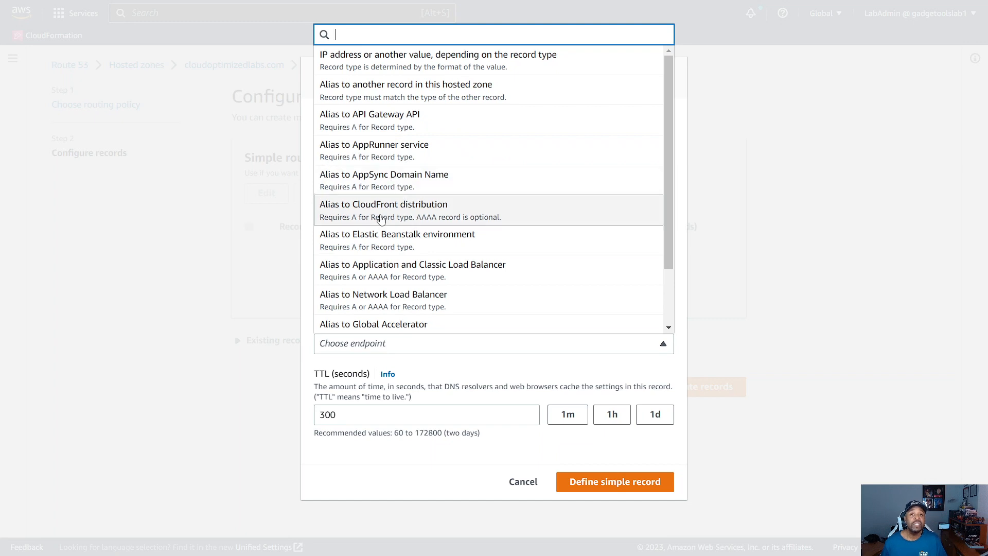
pyautogui.scroll(-1, 387, 236)
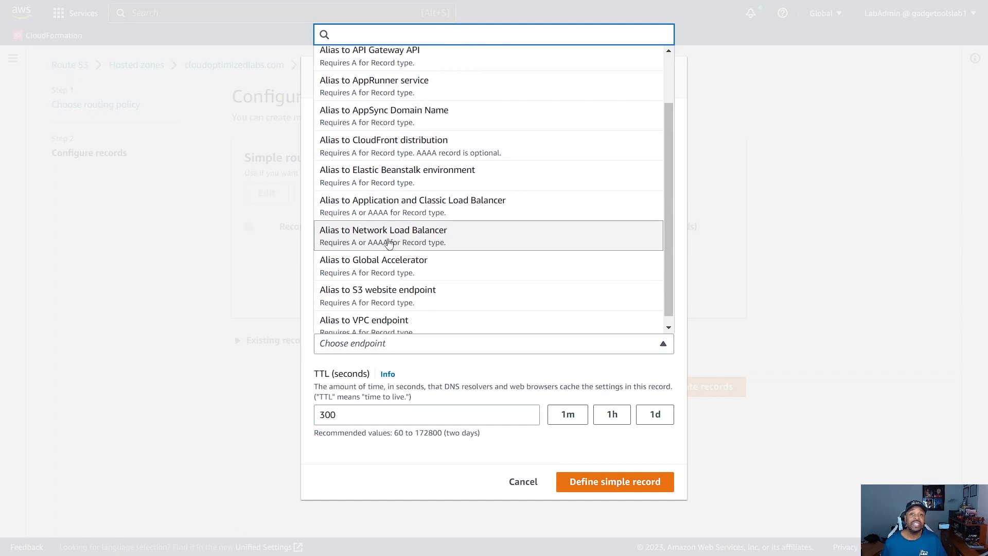
pyautogui.scroll(-1, 380, 242)
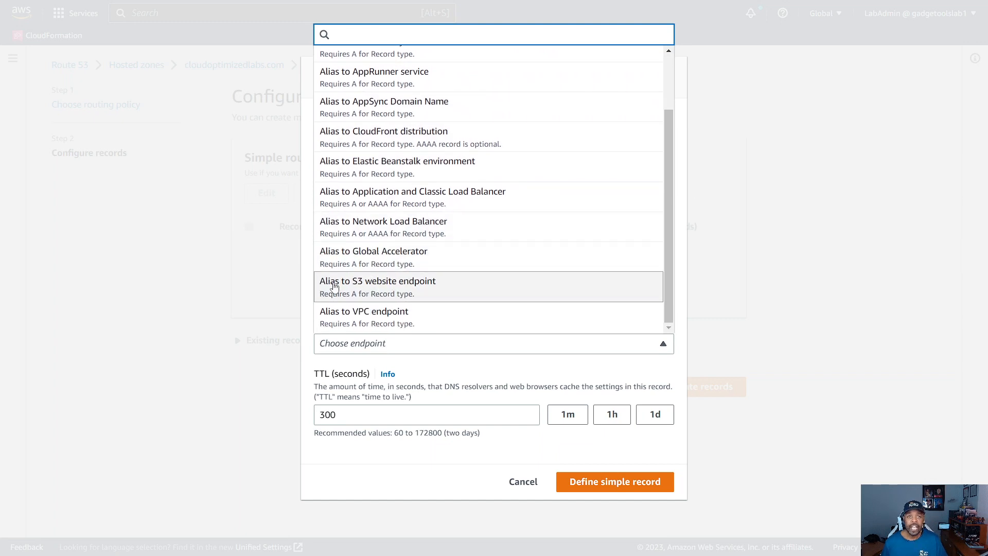
pyautogui.click(412, 286)
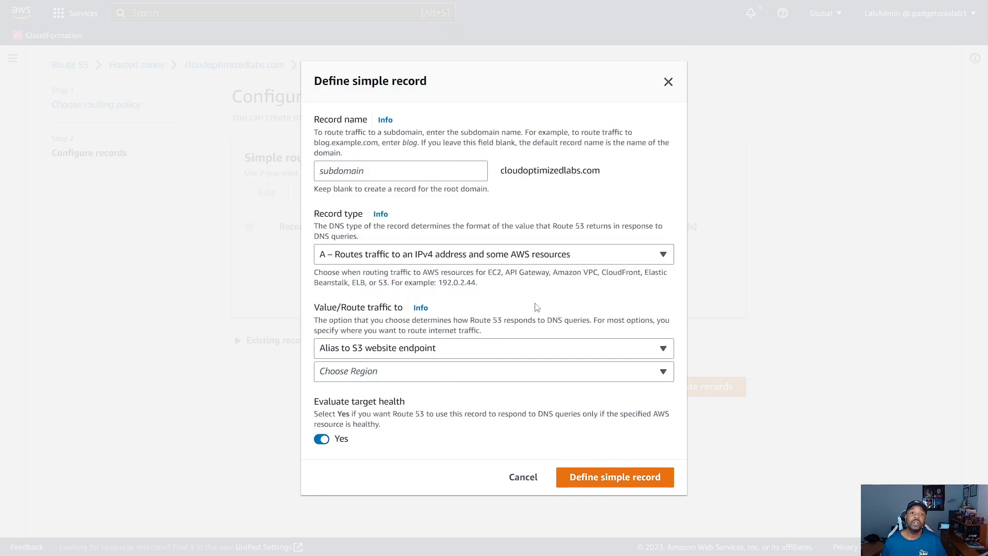
# Step: Set the root record's endpoint region to US East (N. Virginia) [us-east-1]
pyautogui.click(465, 377)
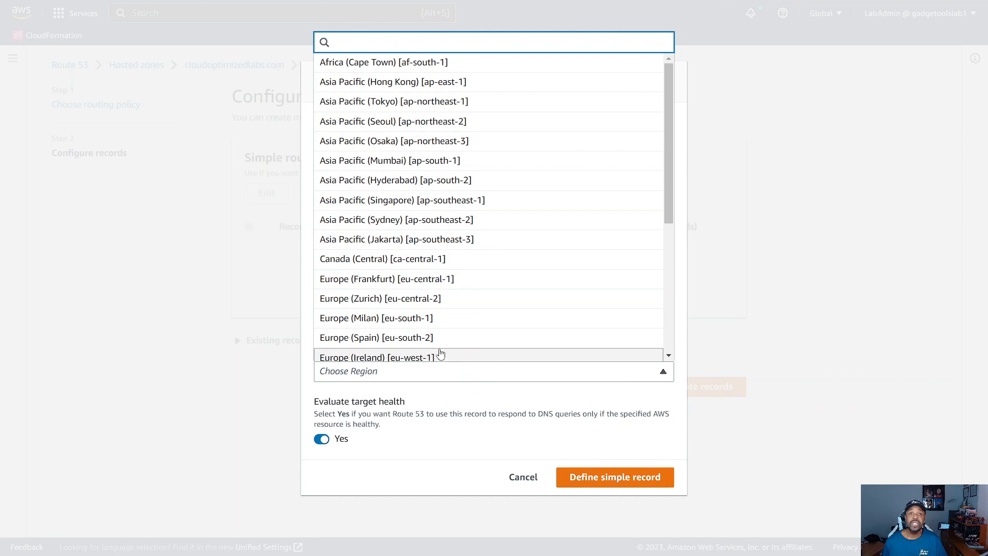
pyautogui.scroll(-2, 393, 211)
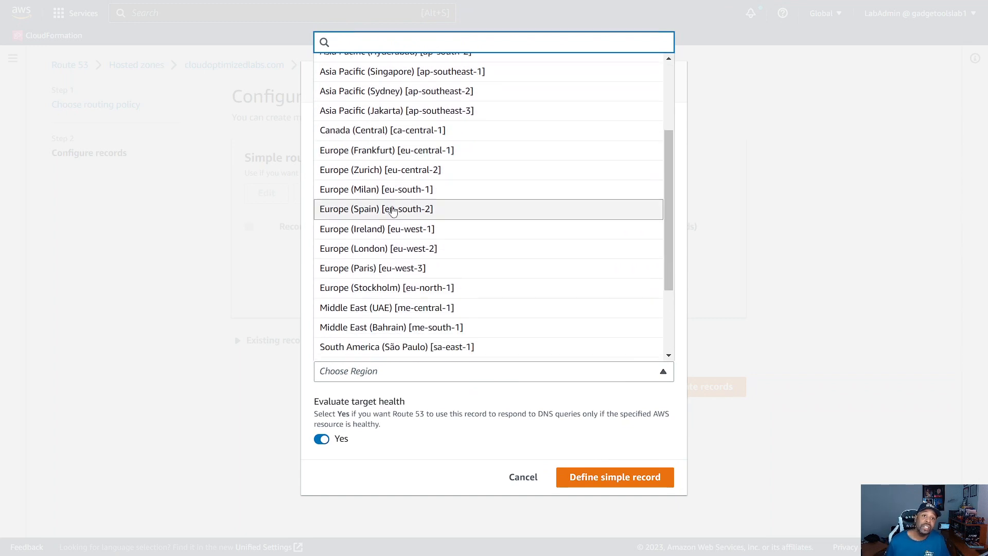
pyautogui.scroll(2, 394, 212)
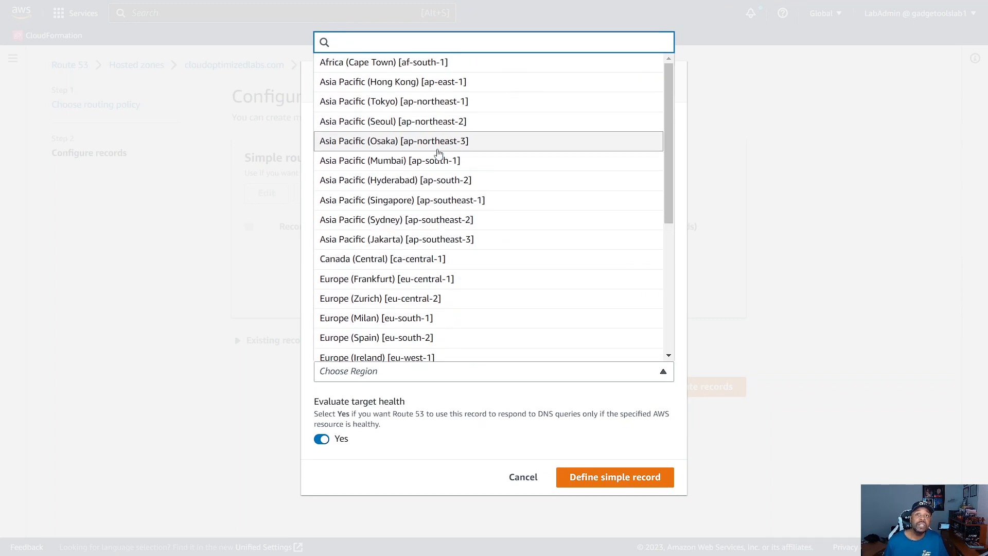
pyautogui.scroll(-2, 434, 252)
pyautogui.scroll(-3, 434, 252)
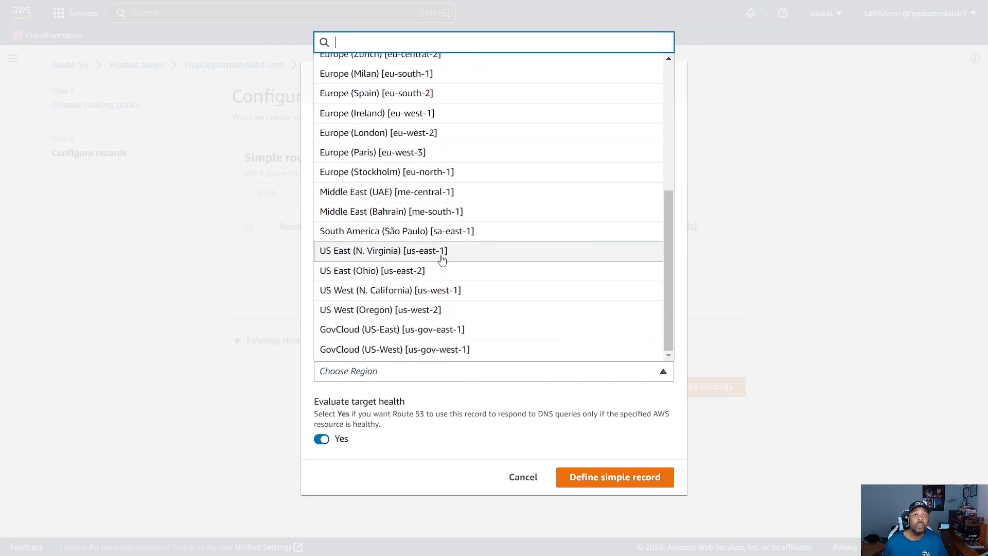
pyautogui.scroll(1, 401, 305)
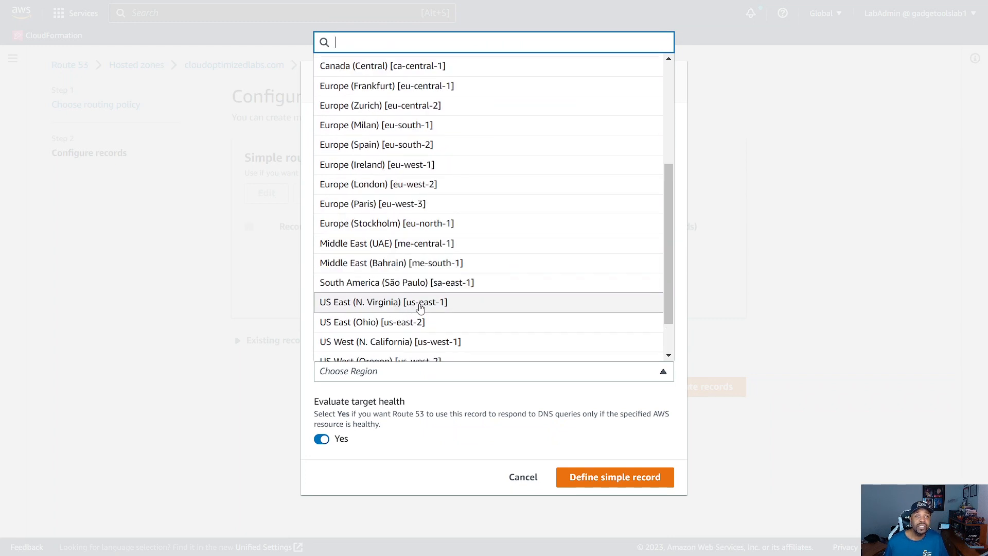
pyautogui.click(421, 303)
# Step: Choose the cloudoptimizedlabs.com S3 endpoint and define the root record with target health evaluation turned off
pyautogui.click(430, 384)
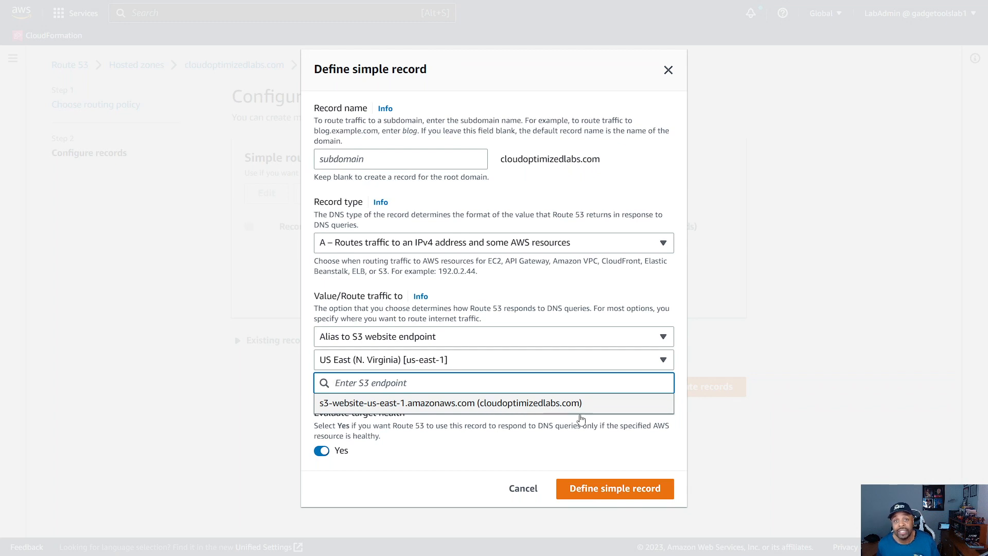
pyautogui.click(426, 407)
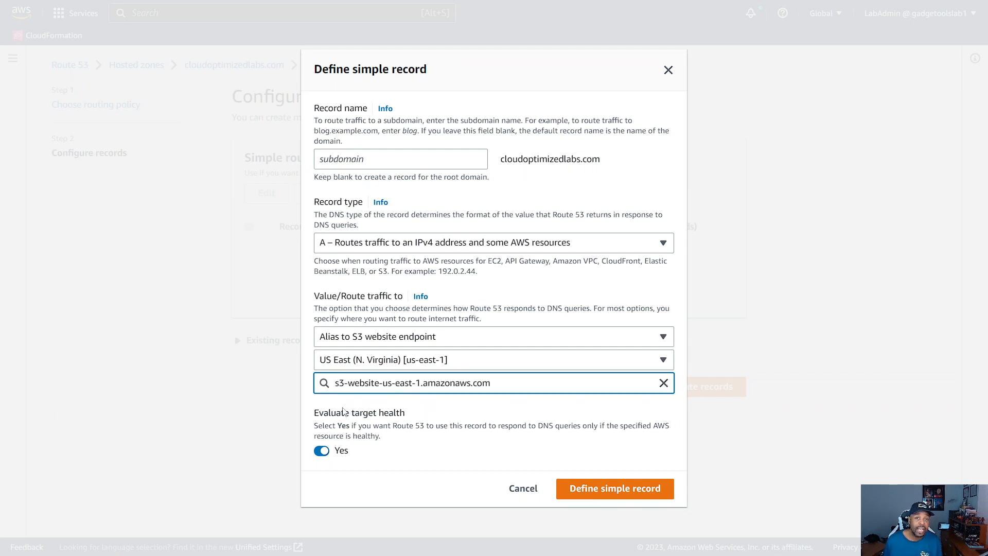
pyautogui.click(322, 451)
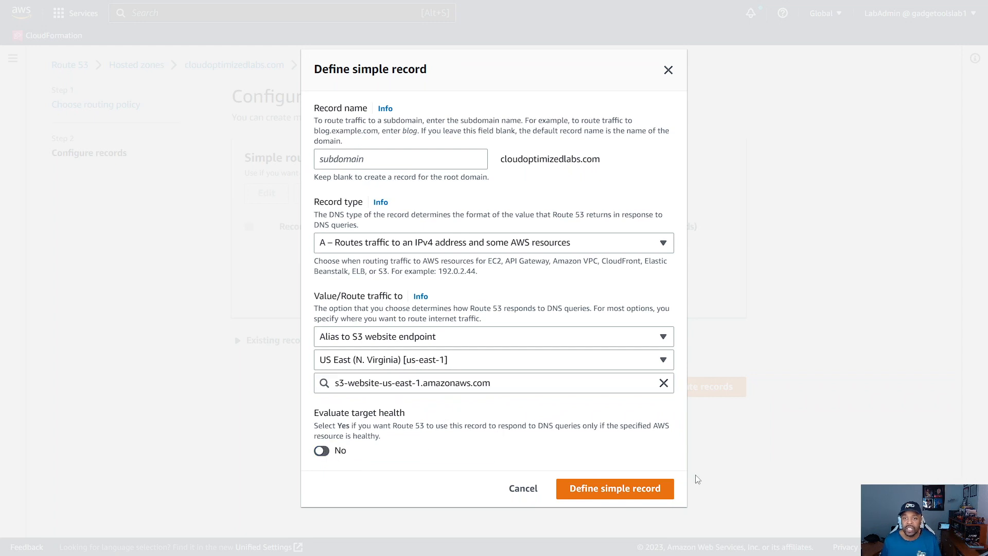
pyautogui.click(617, 489)
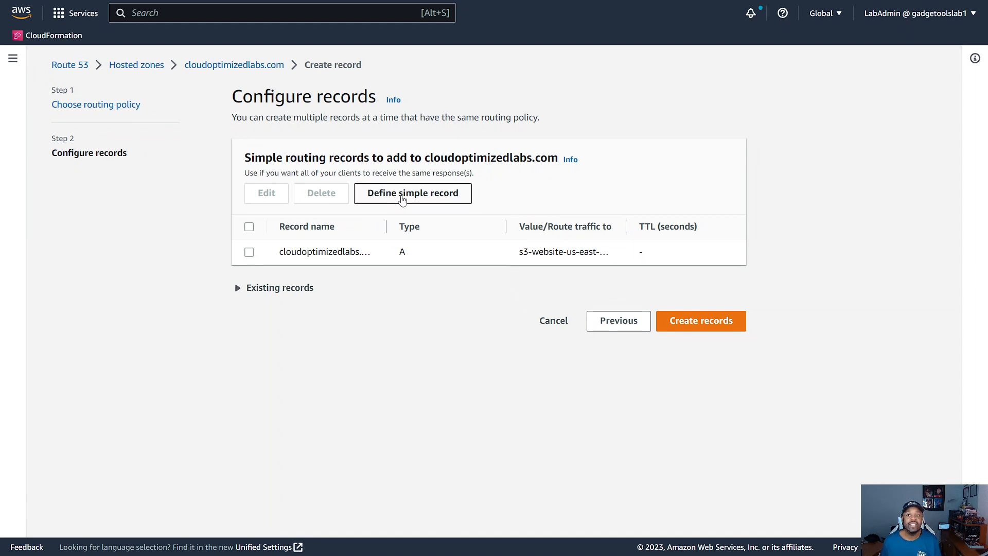
# Step: Start a second simple record named www and route its traffic to an alias to an S3 website endpoint
pyautogui.click(402, 199)
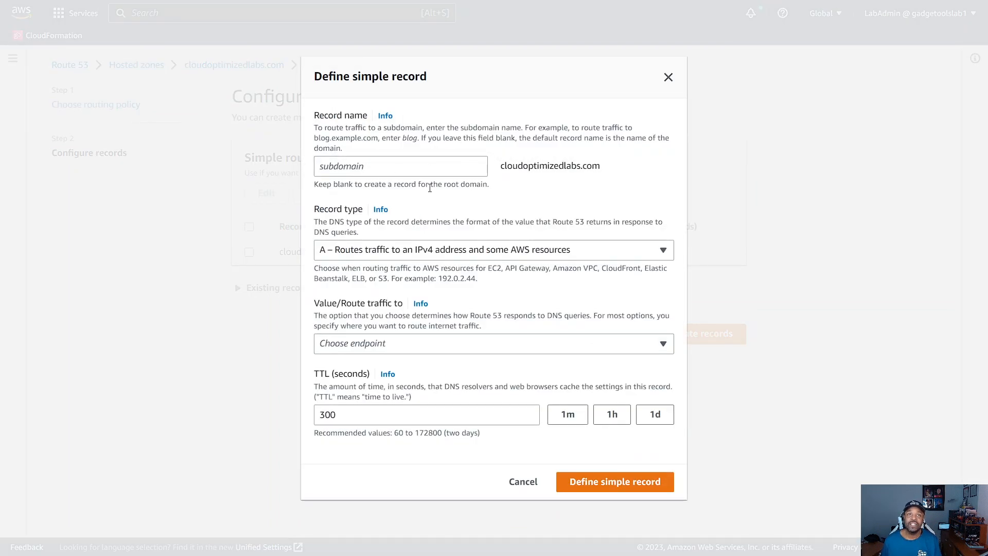
pyautogui.click(366, 173)
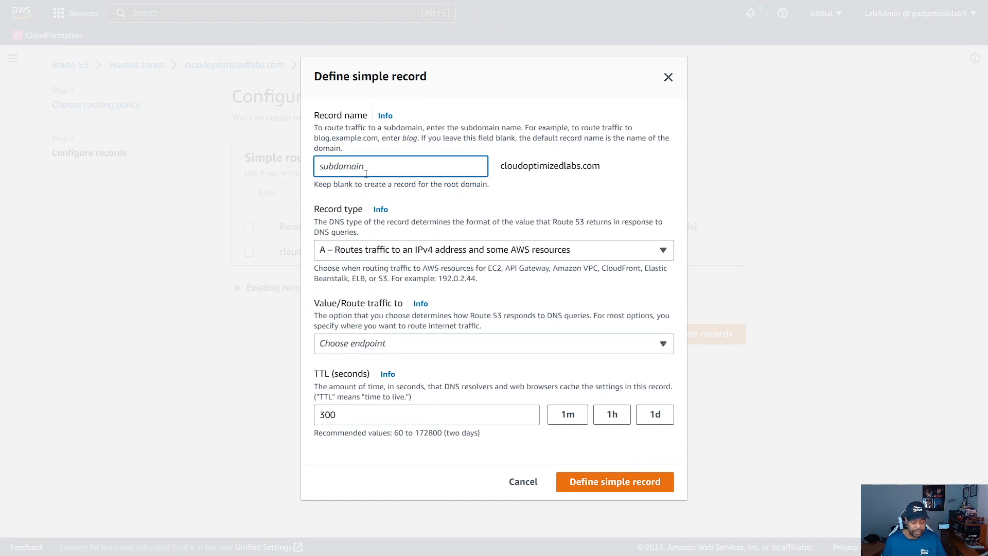
pyautogui.write('www')
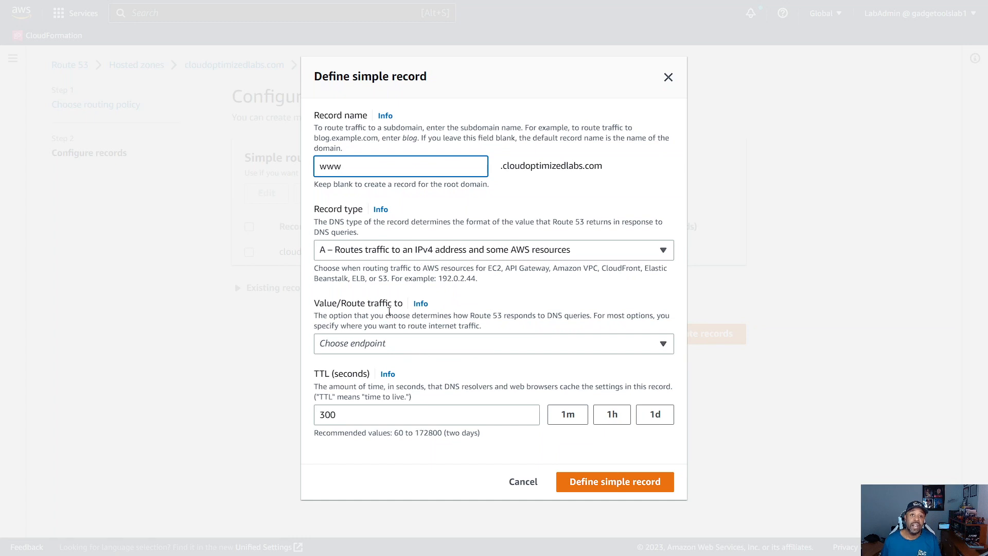
pyautogui.click(475, 348)
pyautogui.scroll(-2, 427, 289)
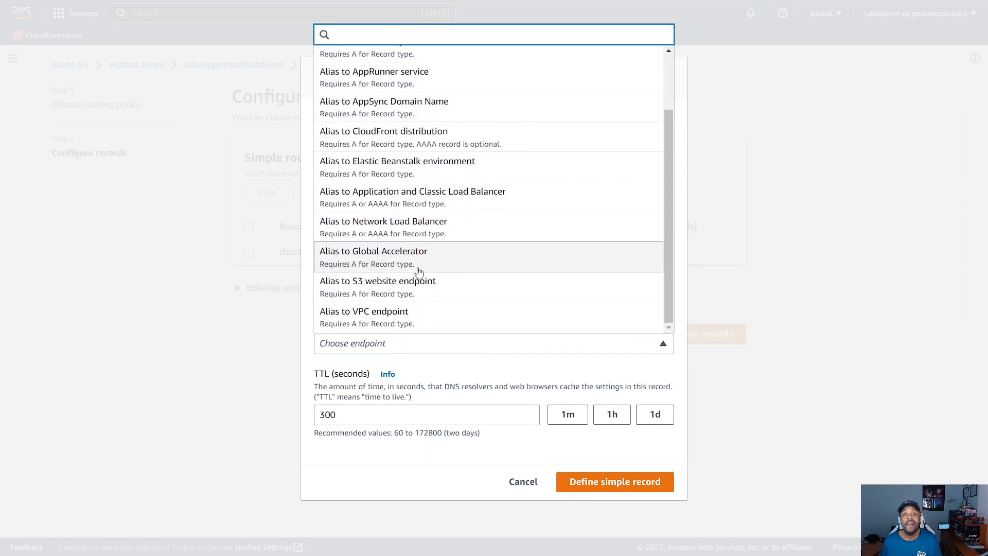
pyautogui.click(387, 287)
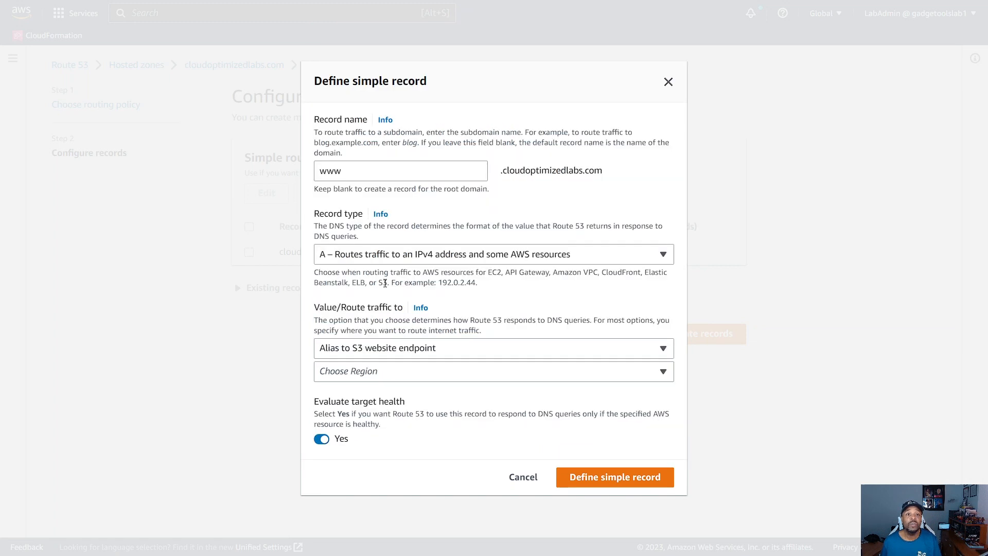
# Step: Set the www record's endpoint region to US East (N. Virginia) [us-east-1]
pyautogui.click(463, 371)
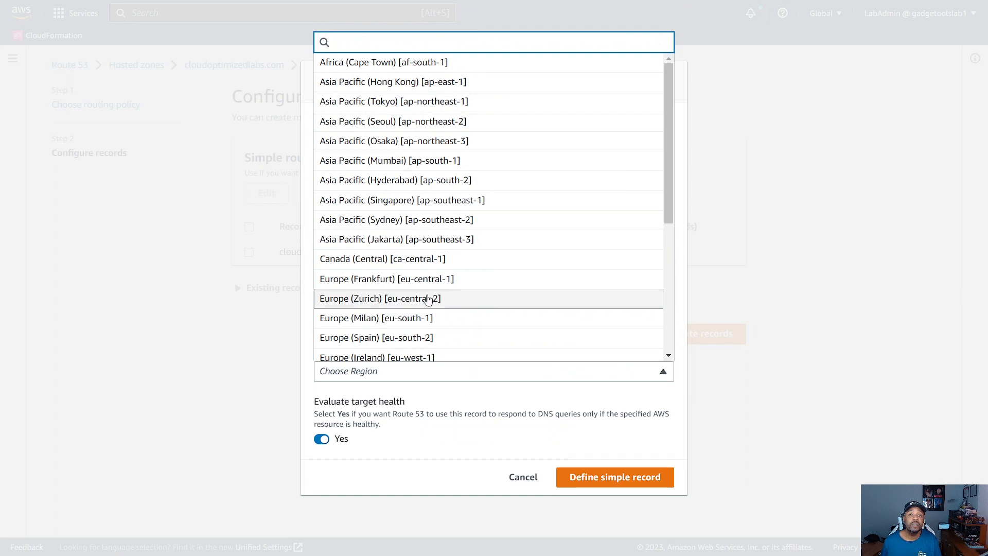
pyautogui.scroll(-2, 412, 286)
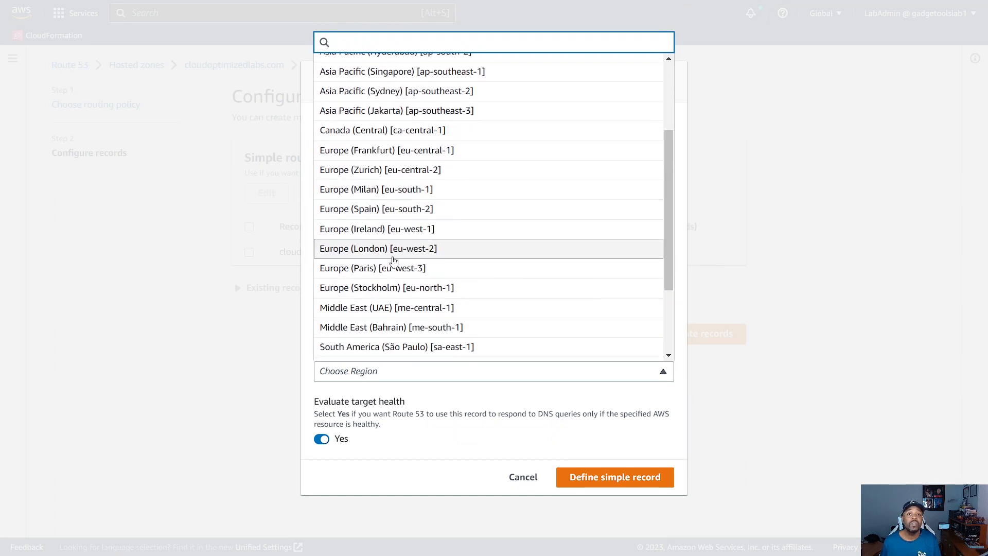
pyautogui.scroll(-1, 401, 308)
pyautogui.click(383, 342)
pyautogui.click(451, 380)
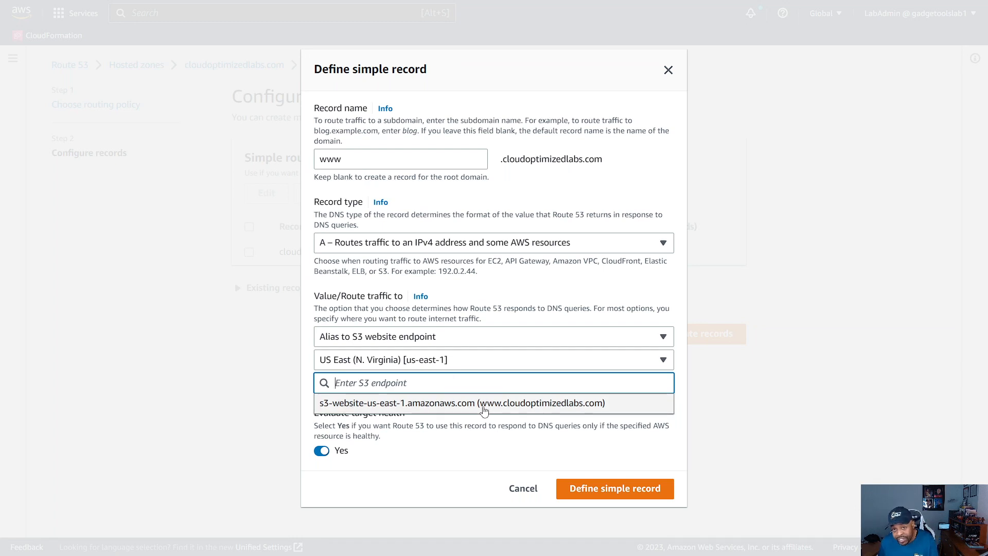
pyautogui.click(523, 406)
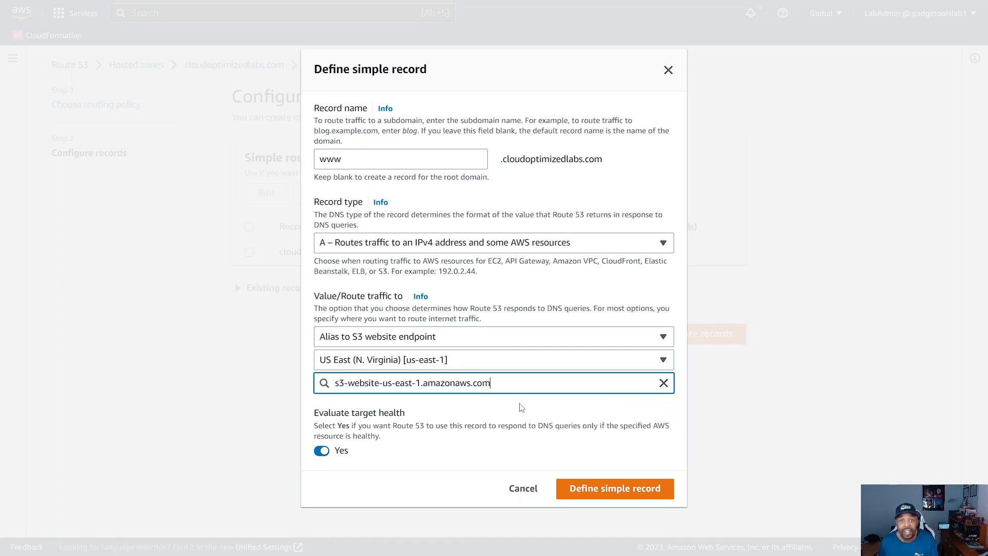
pyautogui.click(323, 451)
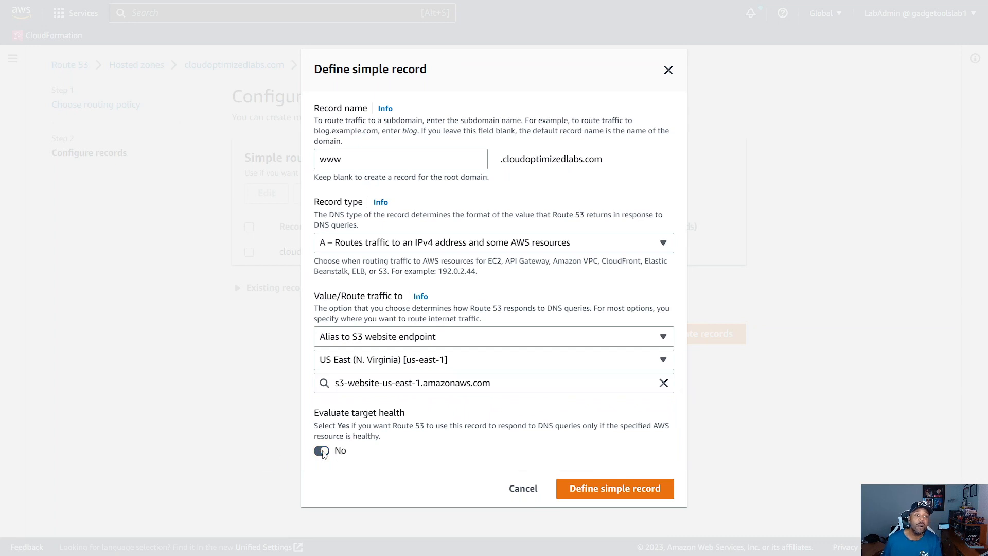
pyautogui.click(605, 490)
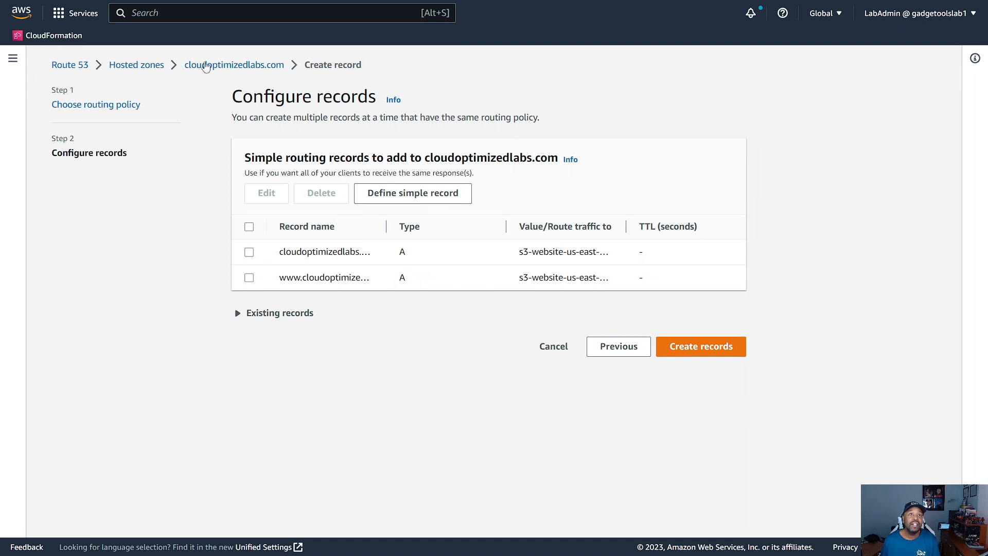
# Step: Create the two defined records and refresh the record list of the cloudoptimizedlabs.com hosted zone
pyautogui.click(215, 69)
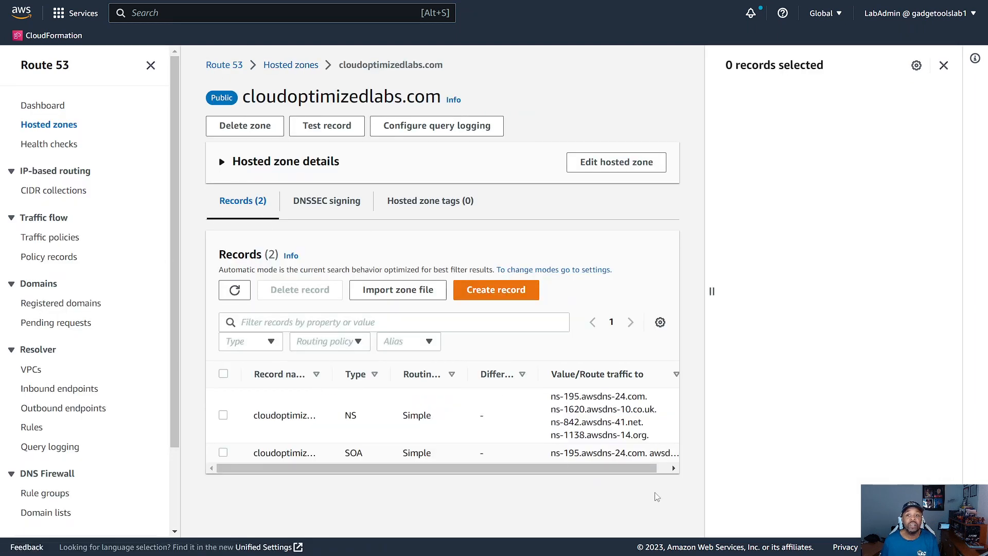
pyautogui.click(230, 292)
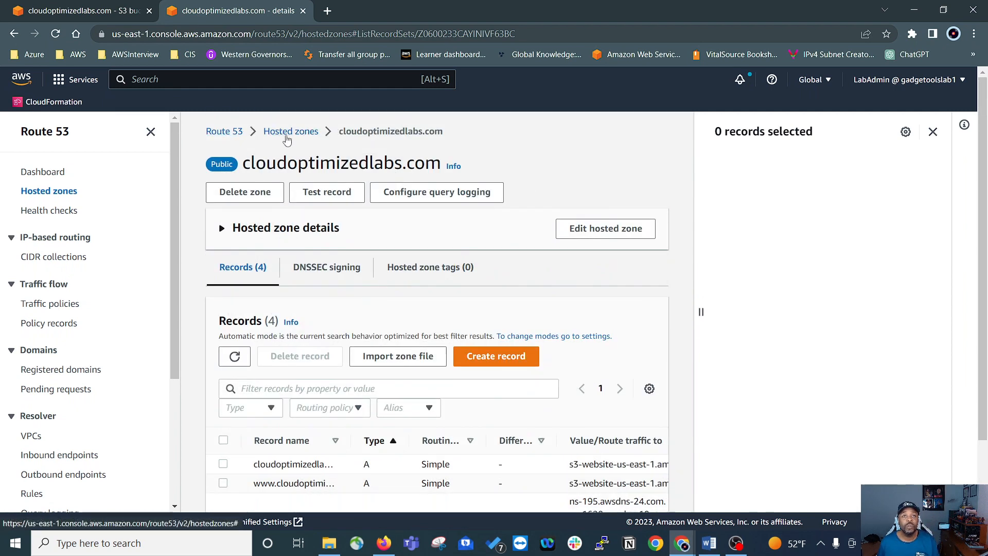
pyautogui.scroll(-1, 399, 253)
pyautogui.scroll(-1, 402, 240)
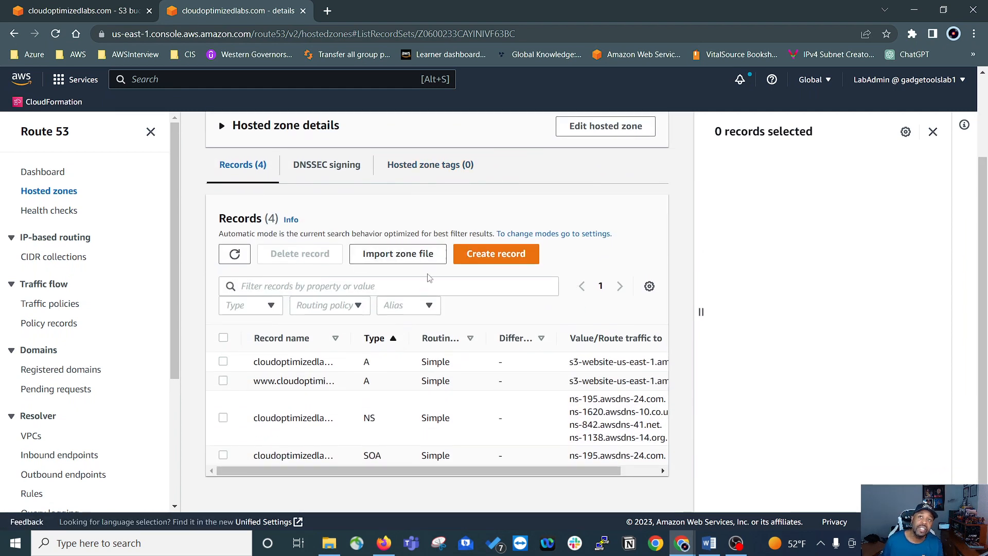
pyautogui.scroll(2, 403, 321)
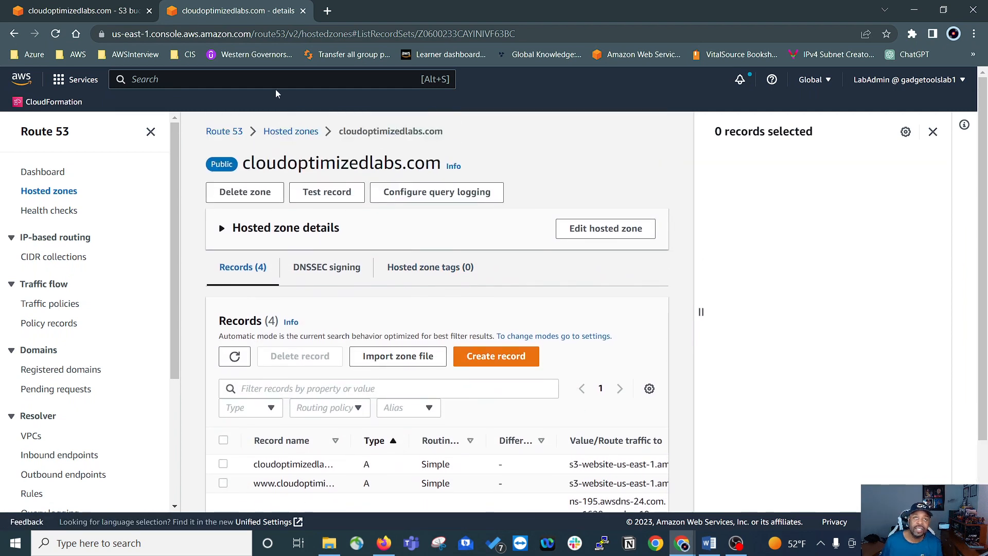
# Step: Open cloudoptimizedlabs.com in a new browser tab and view the site's connection security information
pyautogui.click(328, 11)
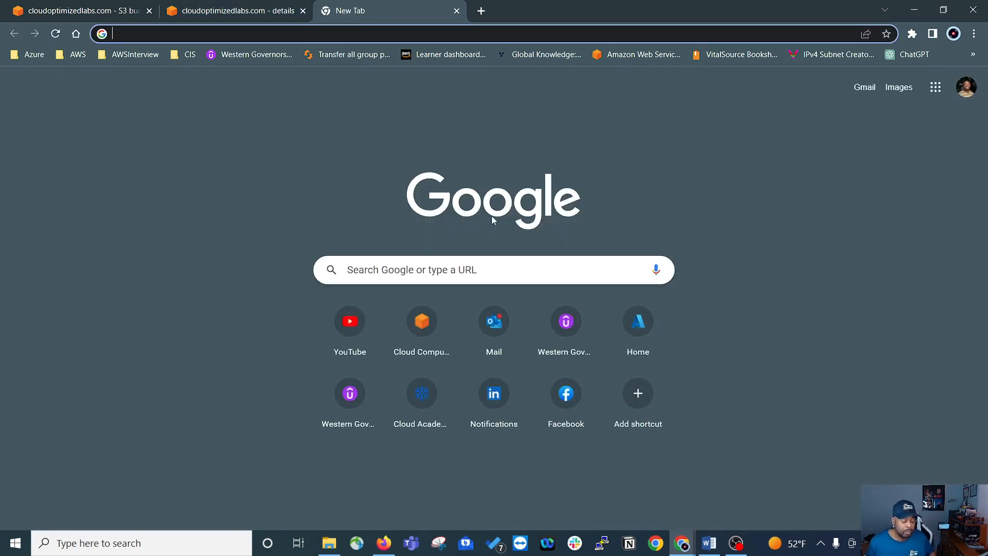
pyautogui.click(332, 34)
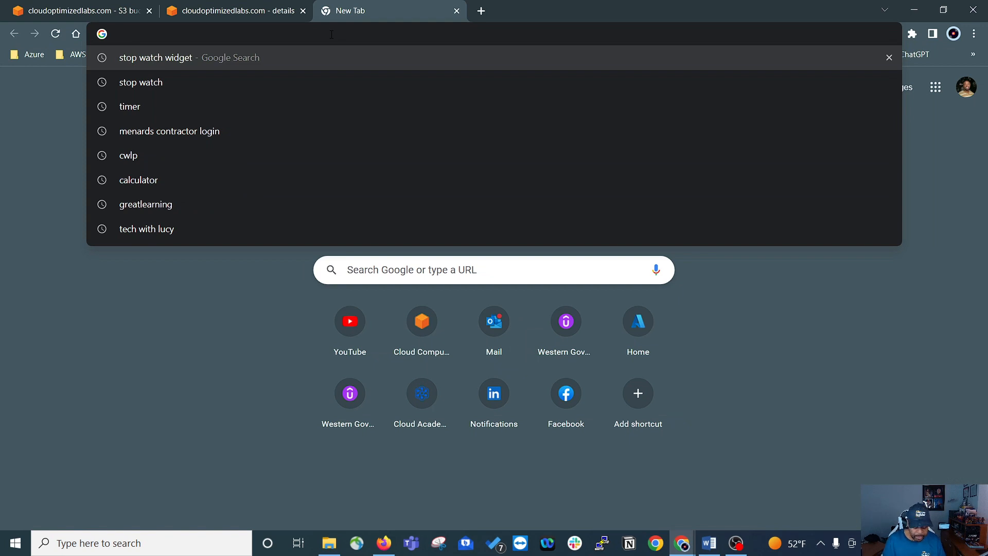
pyautogui.write('cloudoptimizedlabs.com')
pyautogui.press('Return')
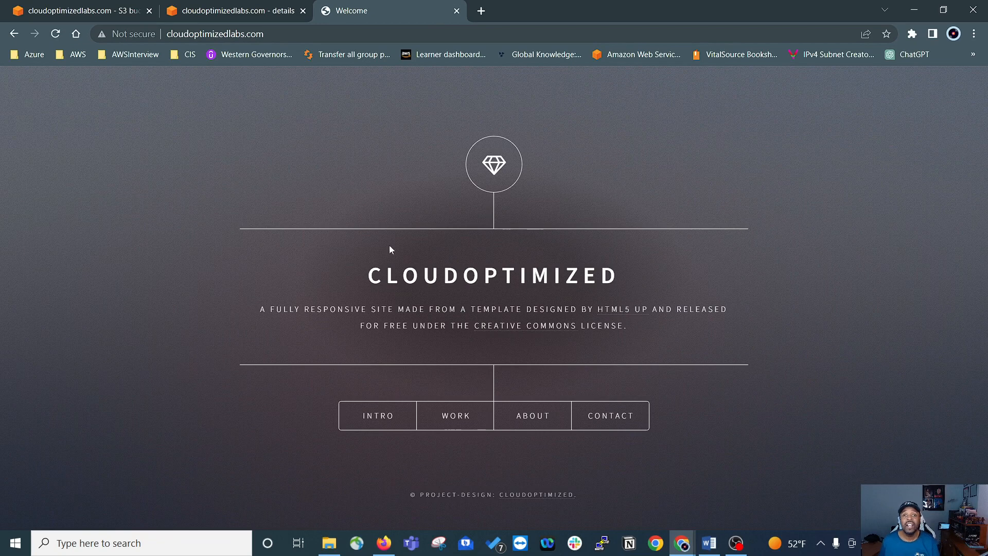
pyautogui.click(163, 35)
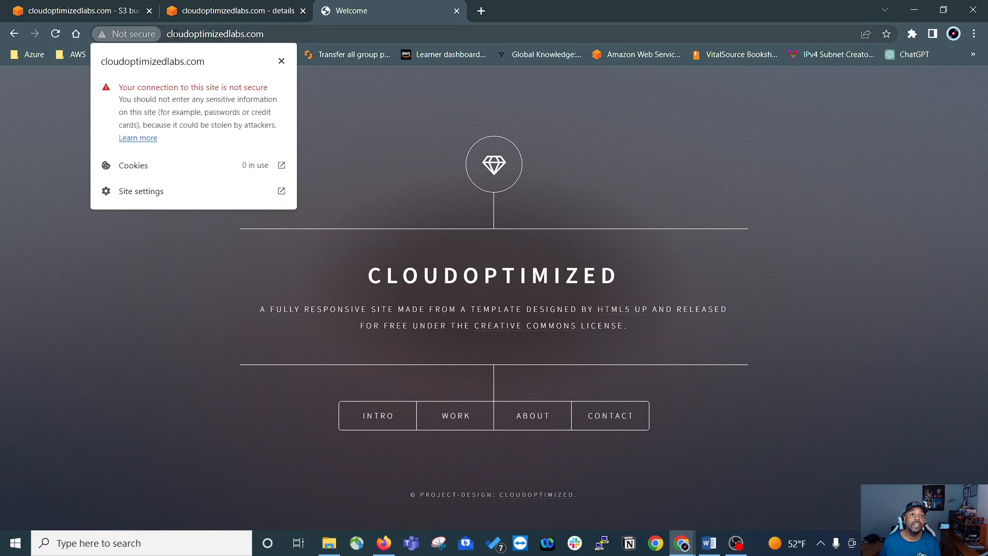
pyautogui.click(243, 34)
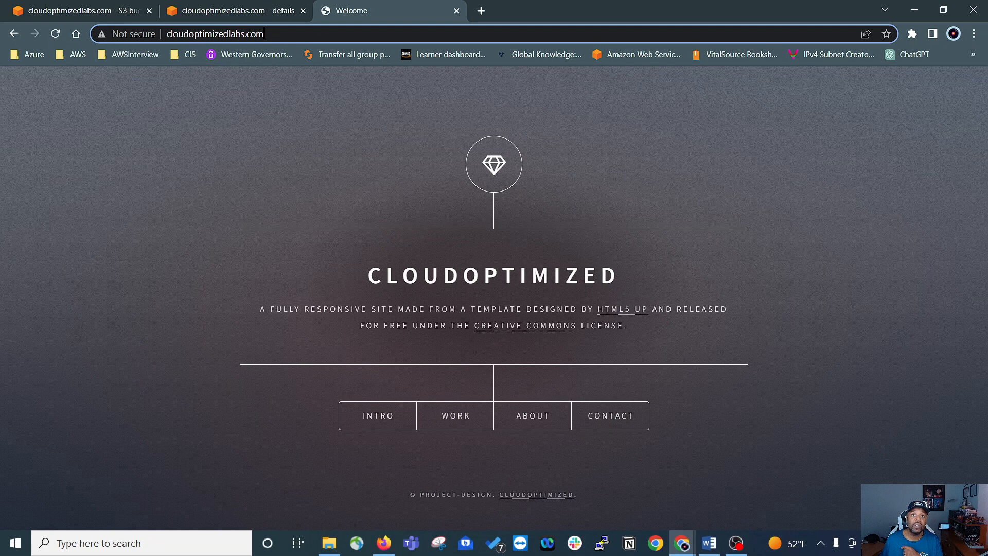
pyautogui.moveTo(264, 34); pyautogui.dragTo(167, 33)
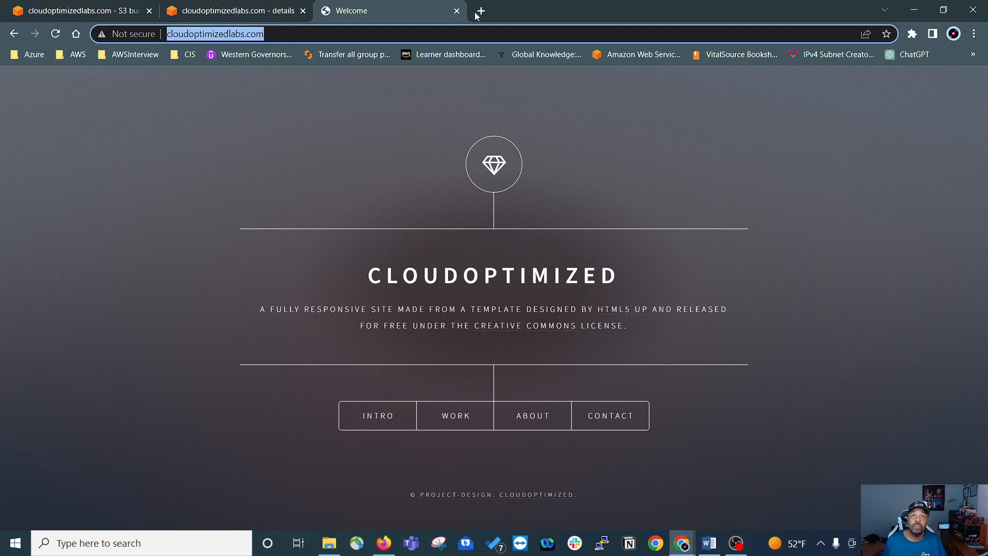
pyautogui.click(478, 13)
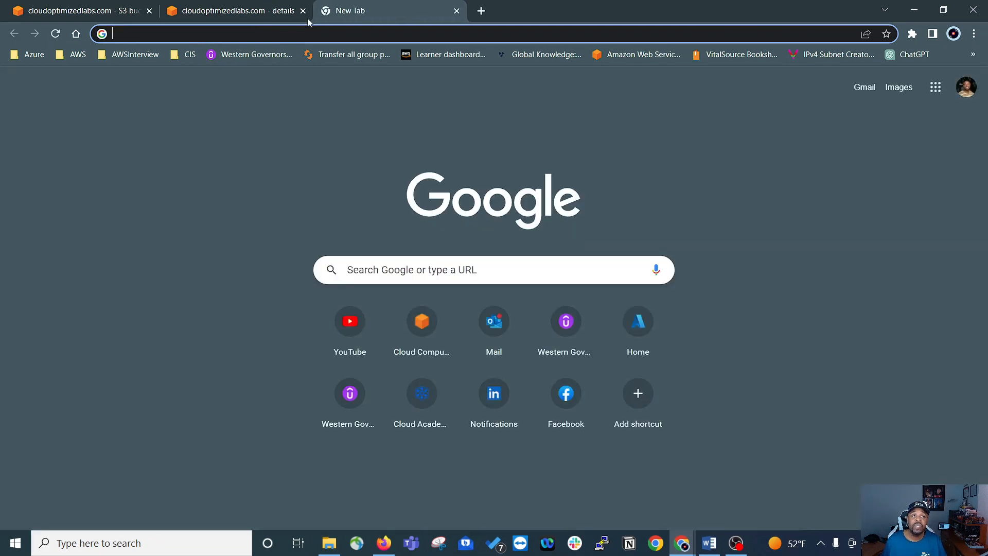
pyautogui.click(207, 33)
pyautogui.write('ww')
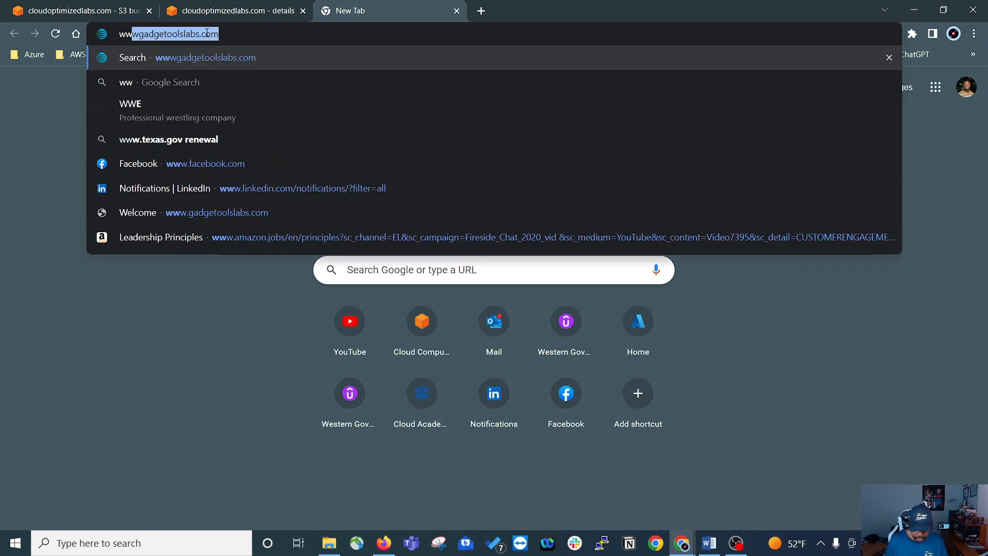
pyautogui.write('w.cloudoptimizedlabs.com')
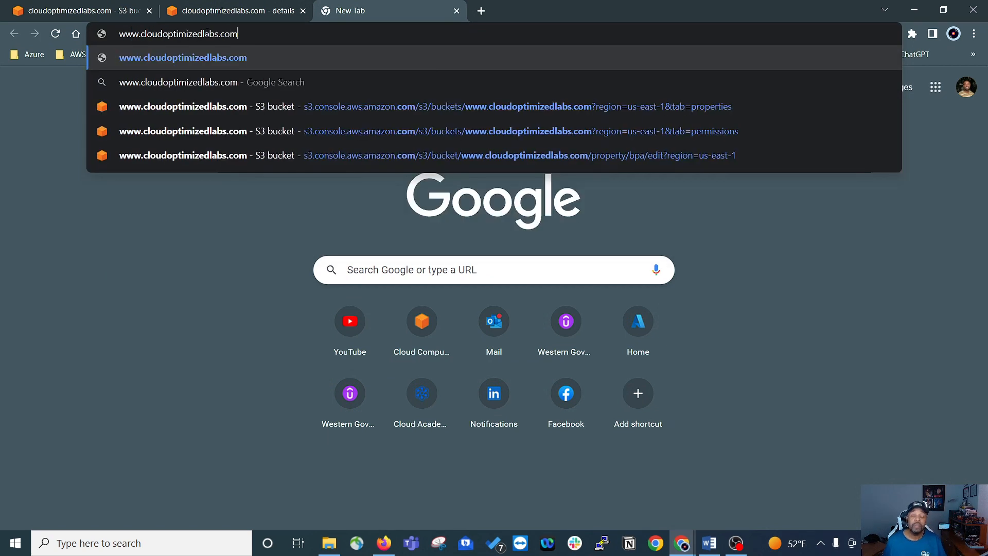
pyautogui.press('Return')
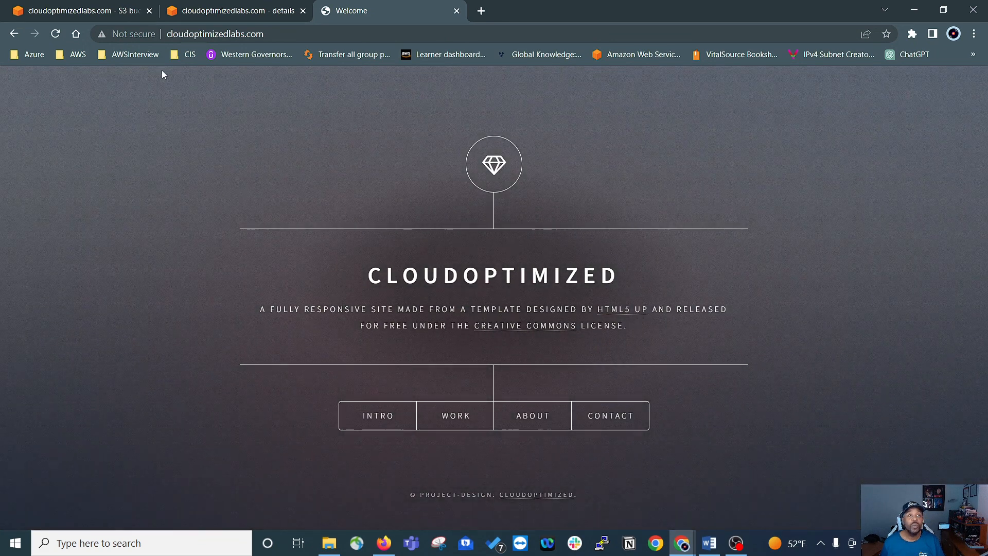
pyautogui.click(206, 34)
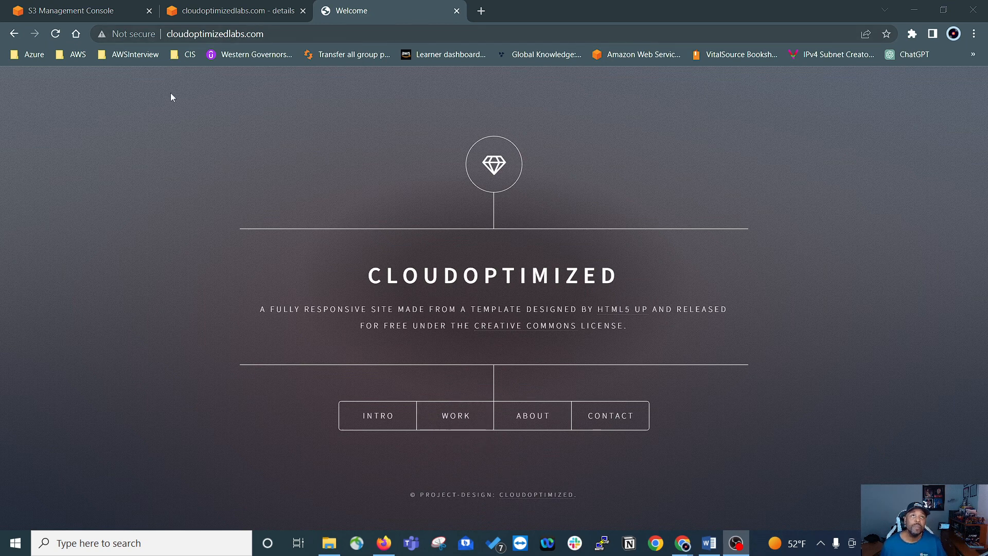
# Step: Open a separate AWS console tab from the S3 console and find and open Certificate Manager there
pyautogui.click(130, 10)
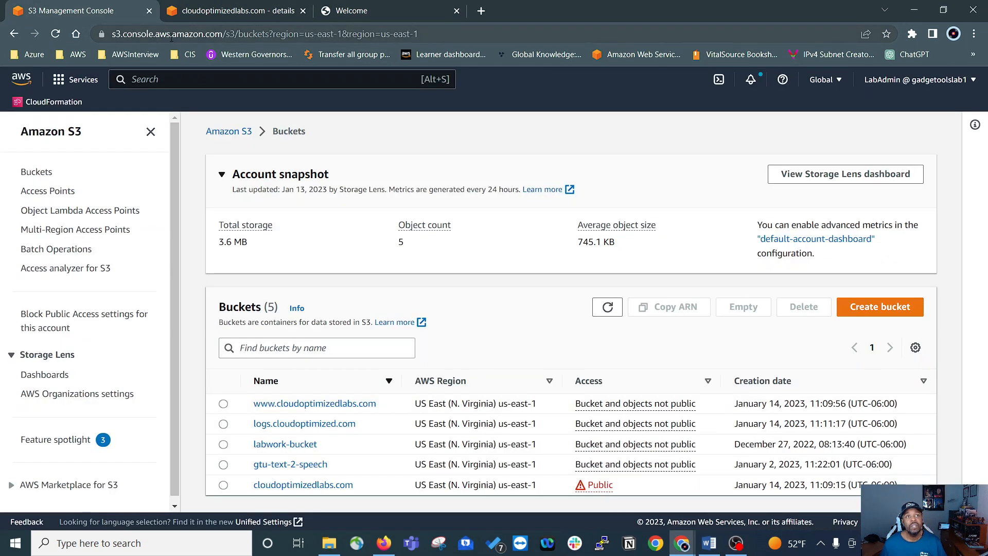
pyautogui.middleClick(22, 81)
pyautogui.click(224, 11)
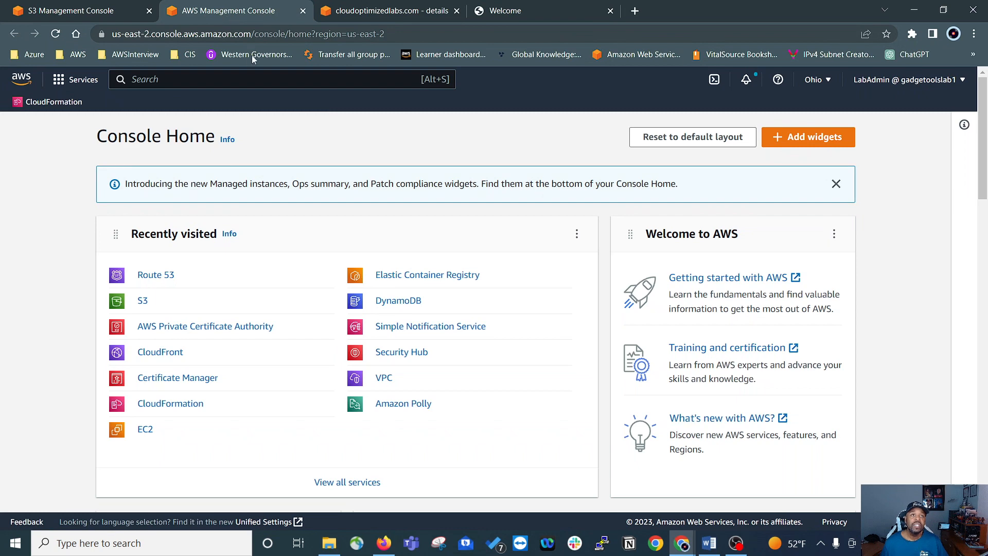
pyautogui.click(220, 85)
pyautogui.write('c')
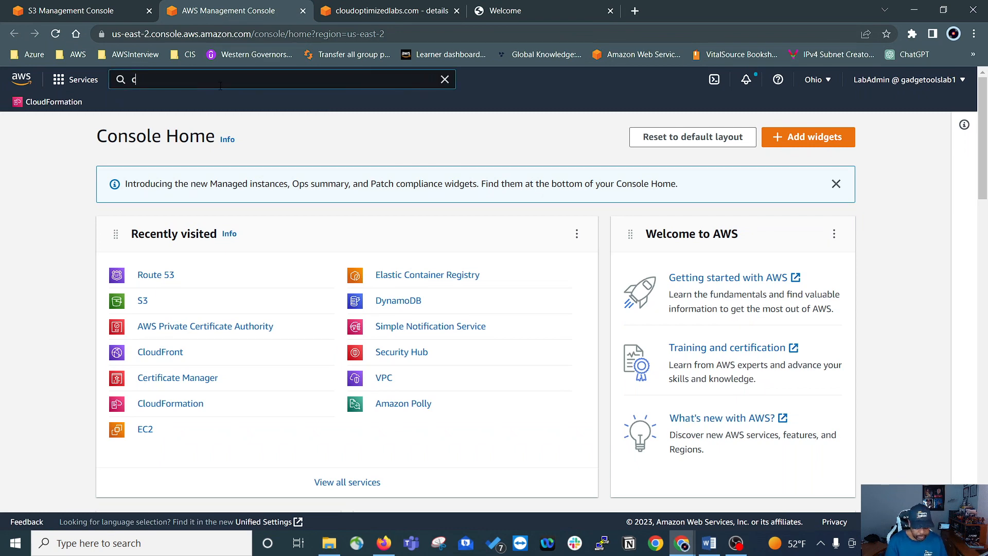
pyautogui.write('ertidicate')
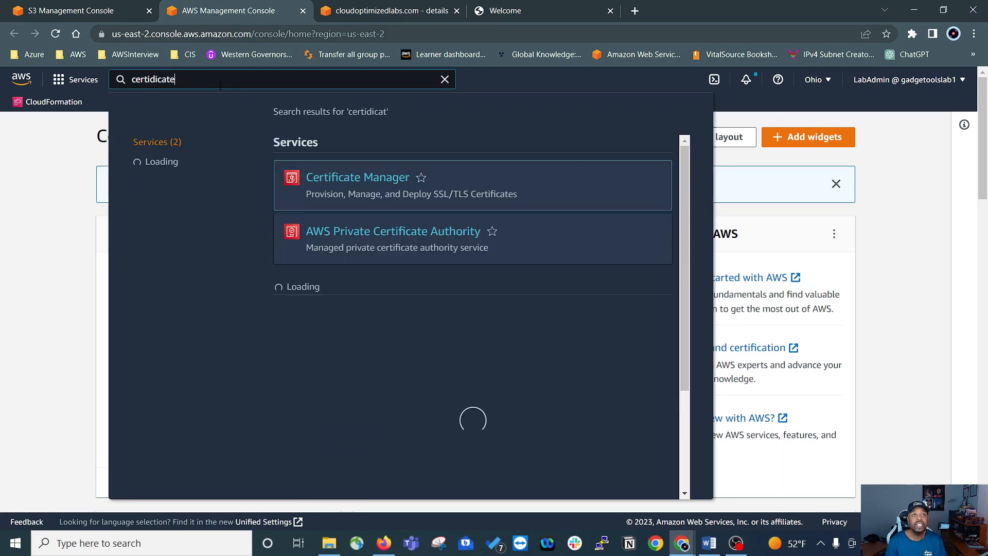
pyautogui.click(361, 180)
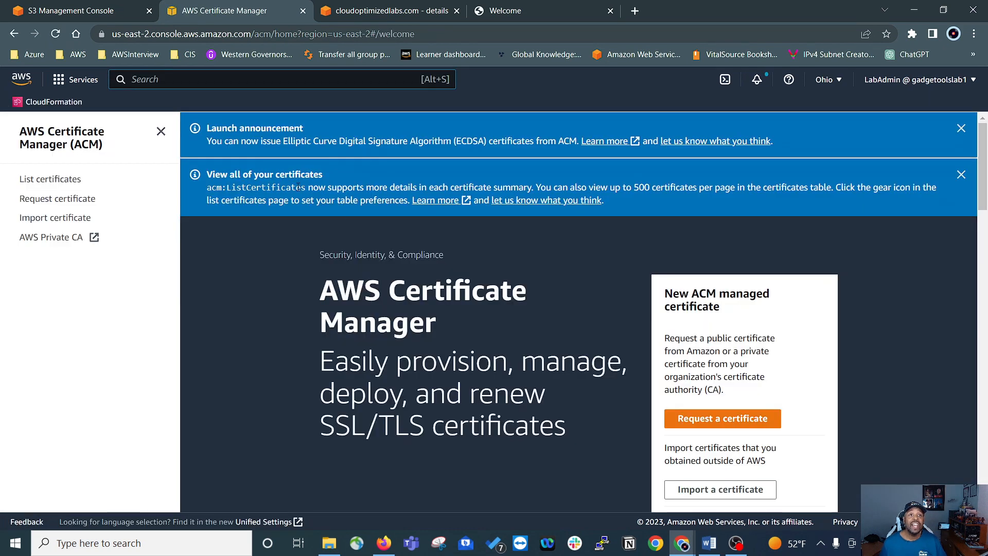
# Step: Start a public certificate request and dismiss the two announcement banners
pyautogui.click(733, 421)
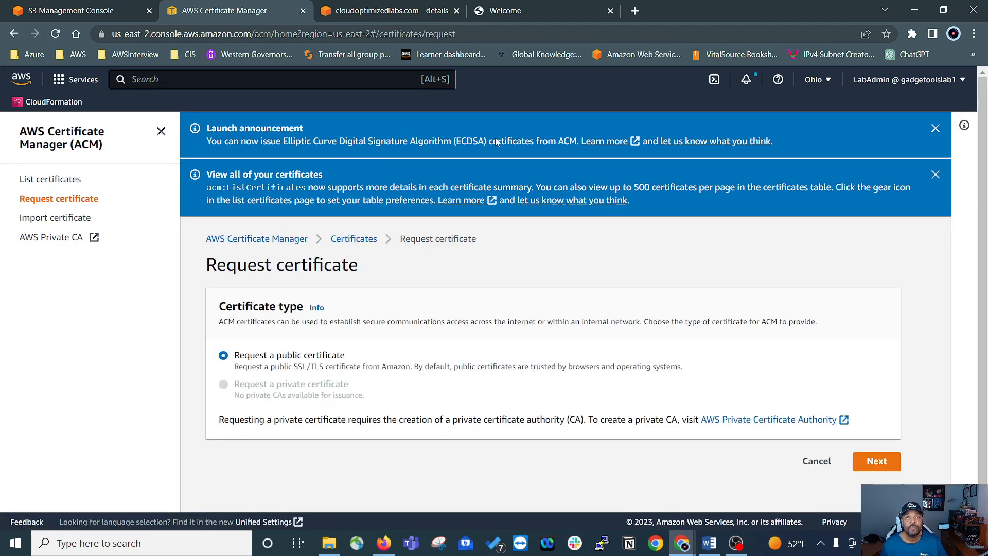
pyautogui.click(935, 174)
pyautogui.click(935, 128)
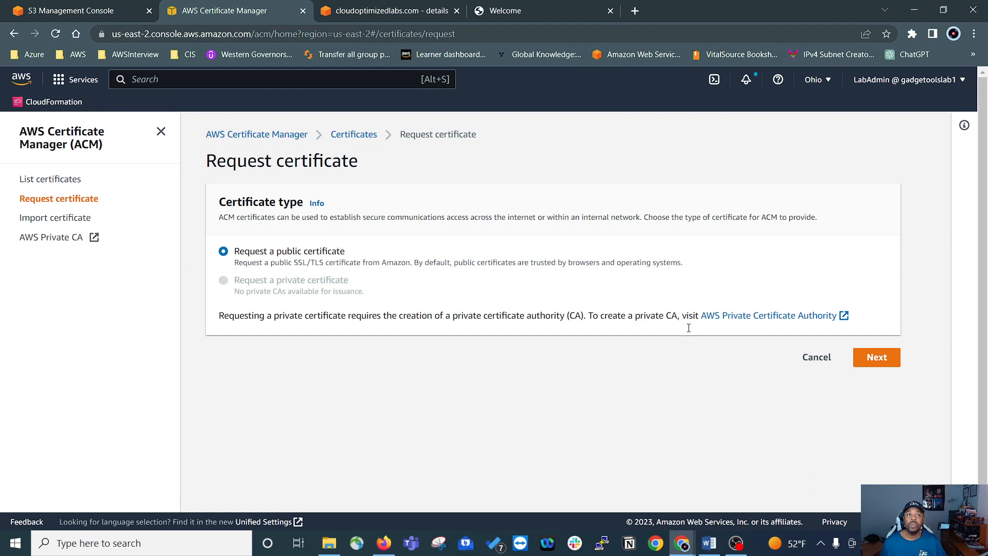
pyautogui.click(877, 357)
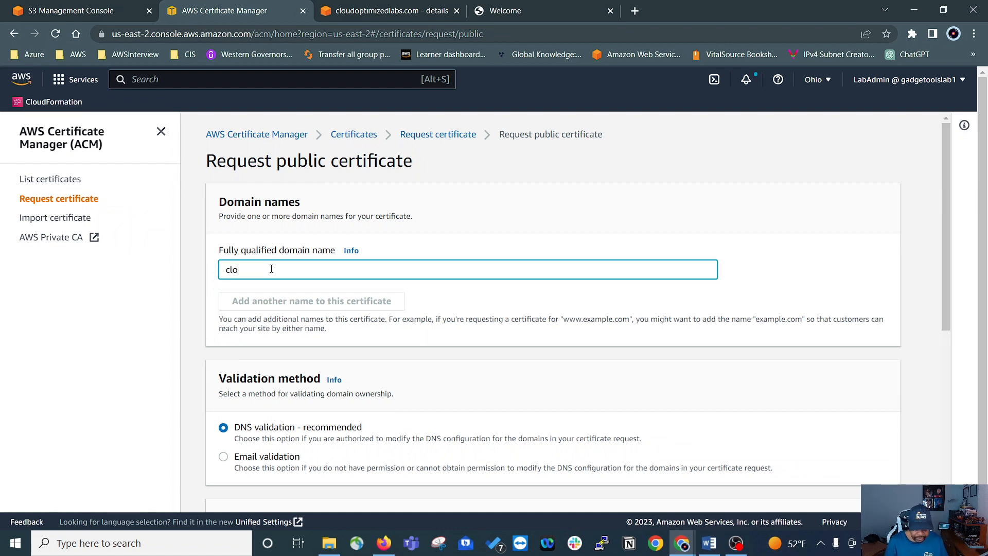
pyautogui.write('udoptimizedlabs.com')
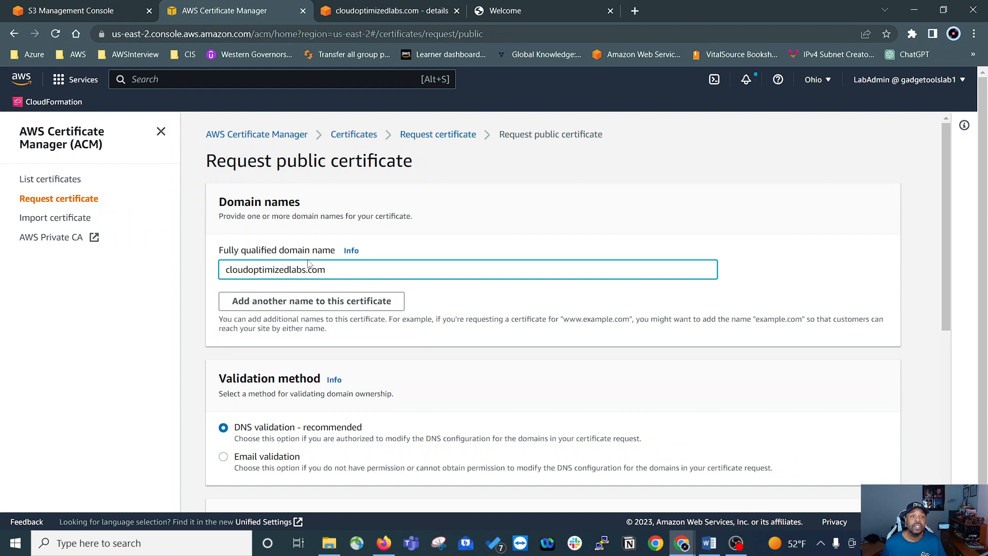
pyautogui.click(309, 303)
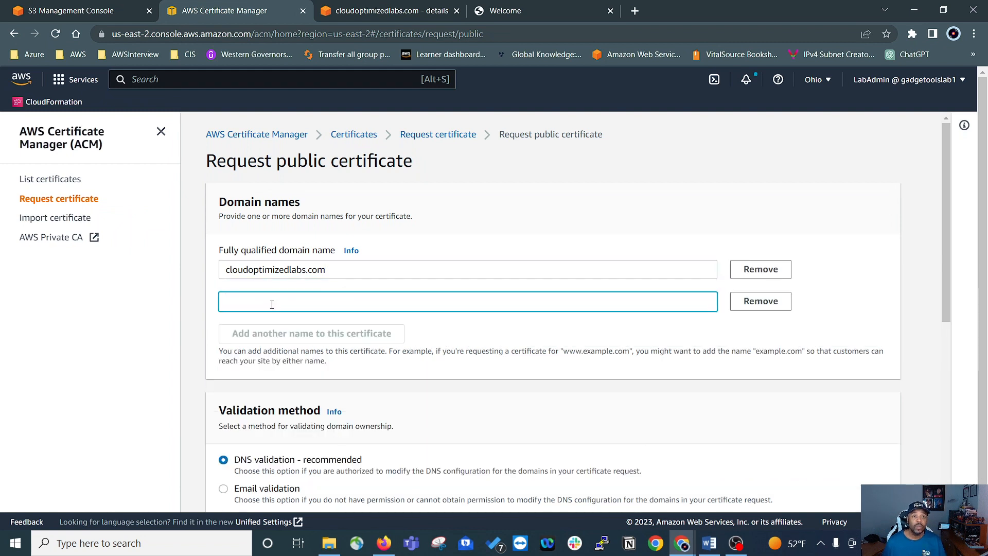
pyautogui.write('www.cloudoptimizedlabs.com')
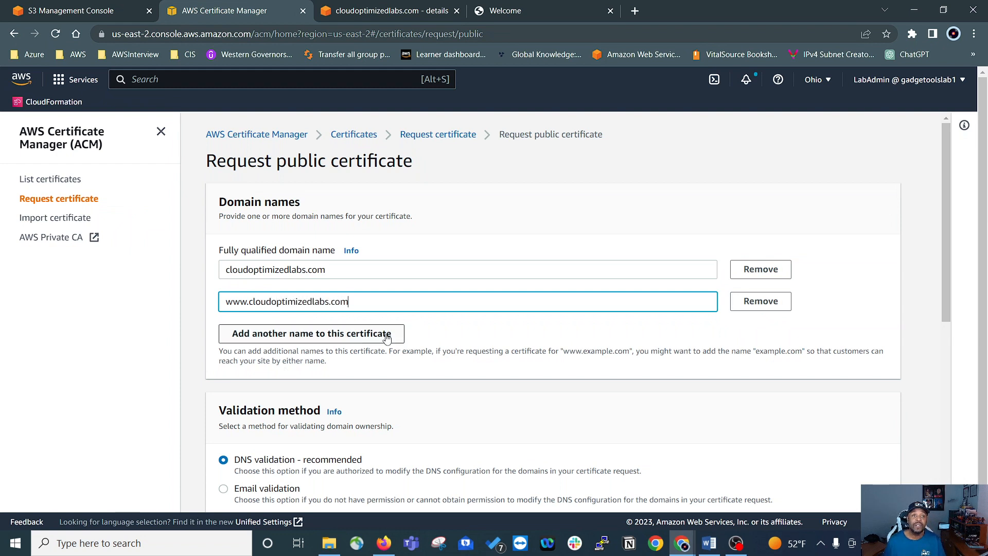
pyautogui.click(560, 348)
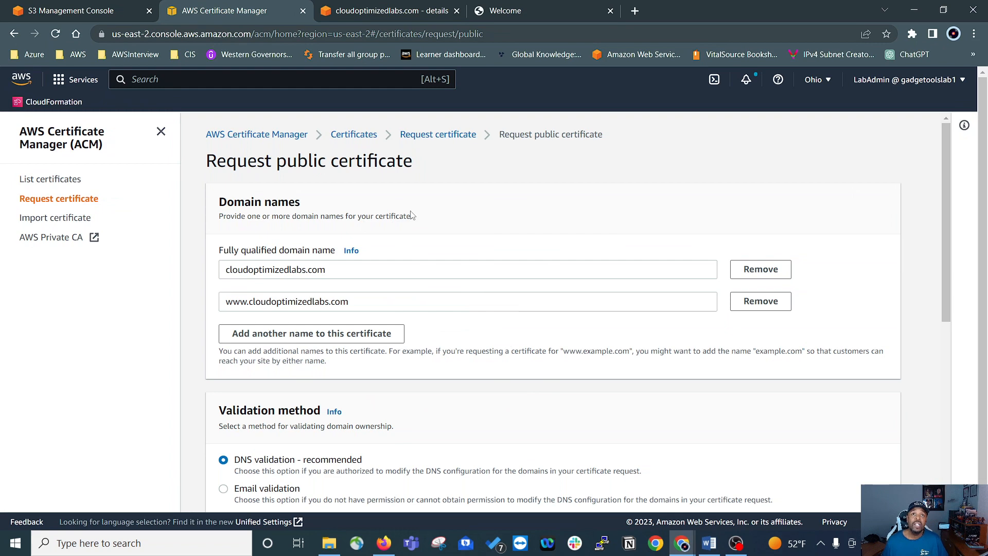
pyautogui.click(536, 16)
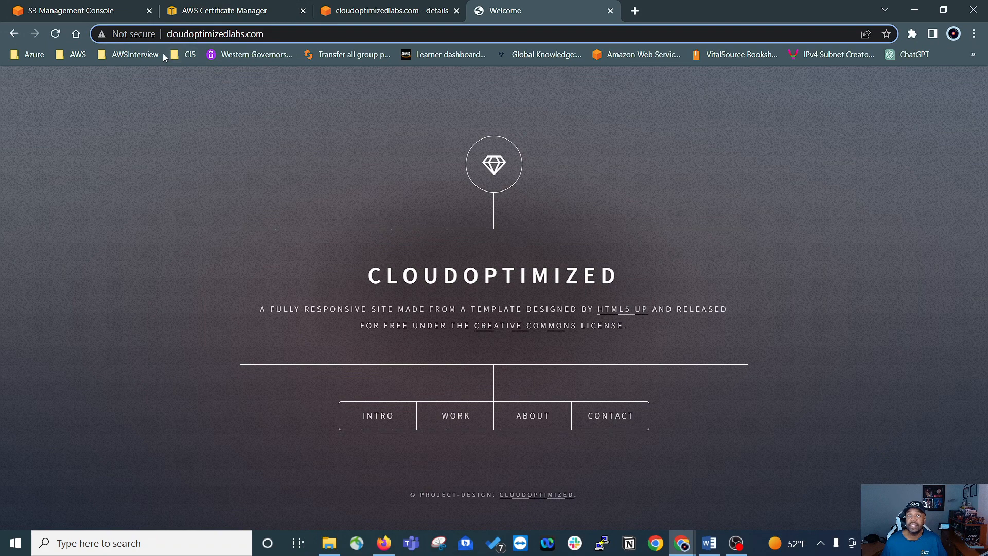
pyautogui.hotkey('ctrl', 'shift', 'Tab')
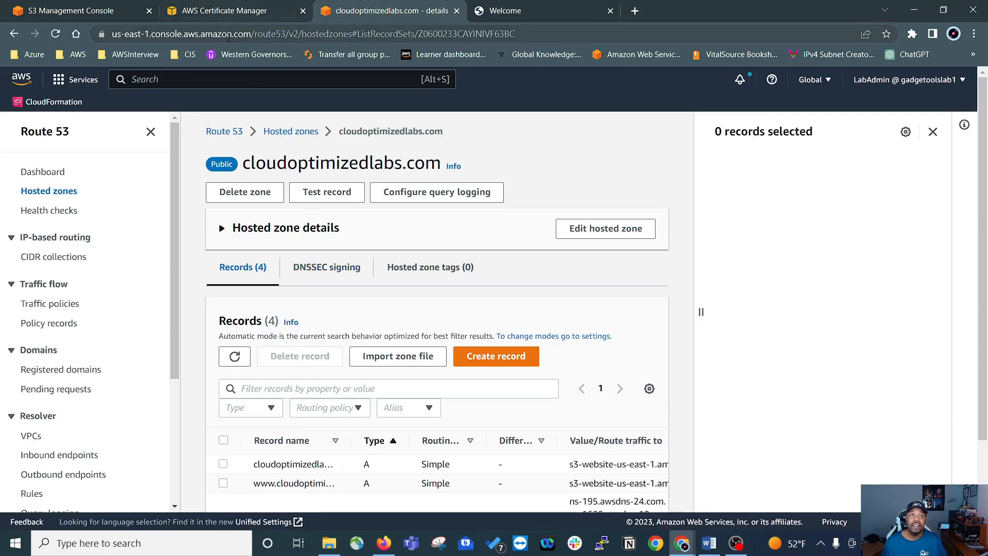
pyautogui.click(234, 16)
# Step: Submit the certificate request with DNS validation, the RSA 2048 key algorithm and no tags
pyautogui.scroll(-3, 467, 349)
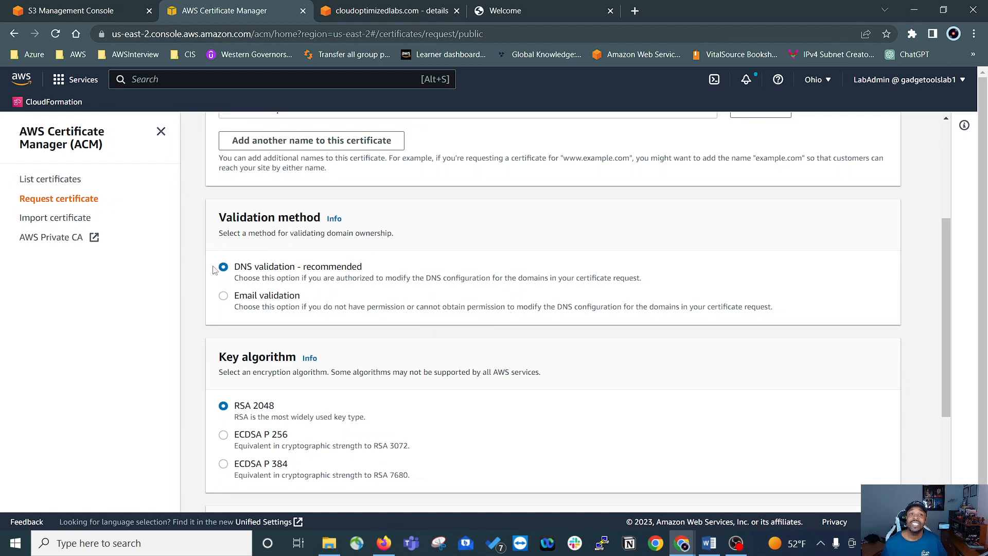
pyautogui.scroll(-3, 550, 276)
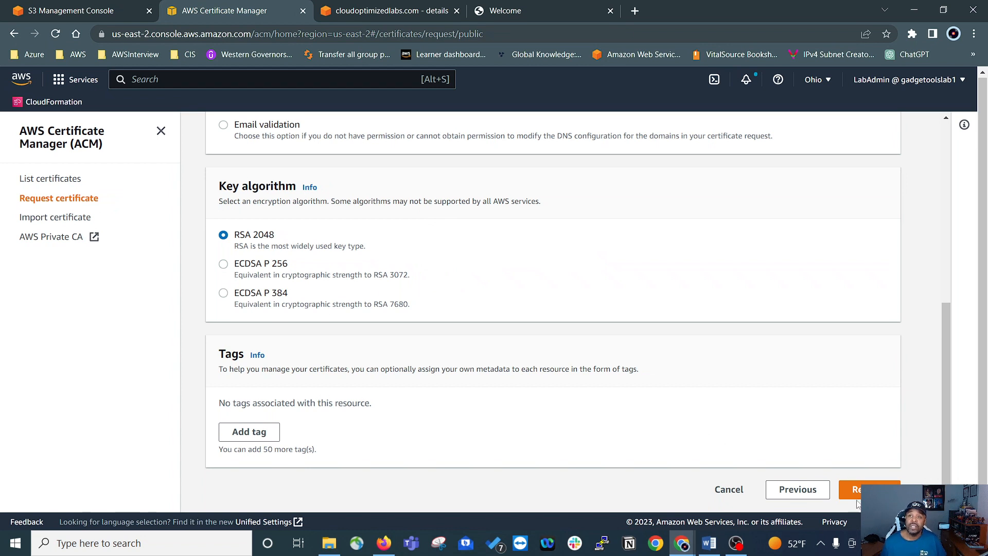
pyautogui.click(859, 490)
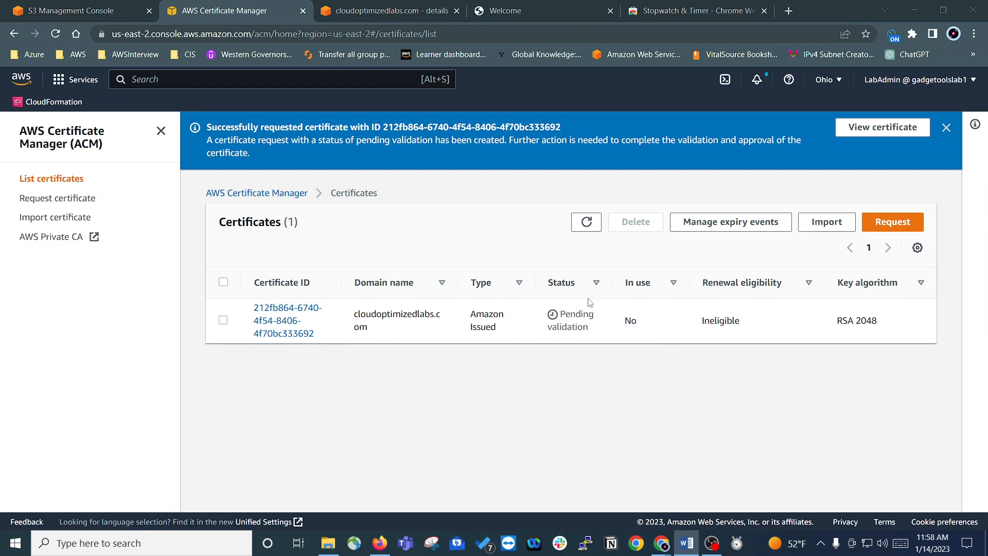
# Step: Open the requested certificate and create its DNS validation records in Route 53 for both the root and www domains
pyautogui.click(273, 311)
pyautogui.scroll(-3, 517, 338)
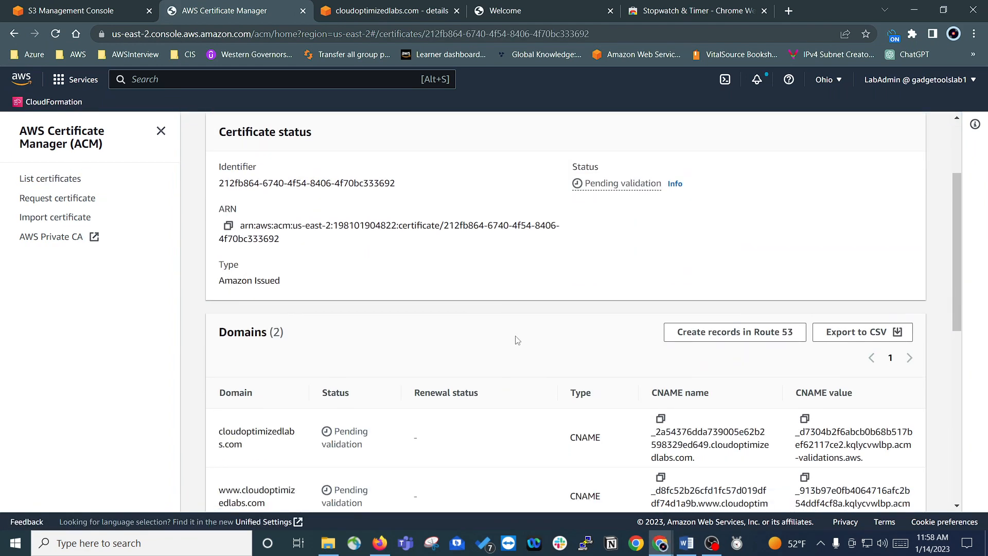
pyautogui.scroll(-5, 540, 316)
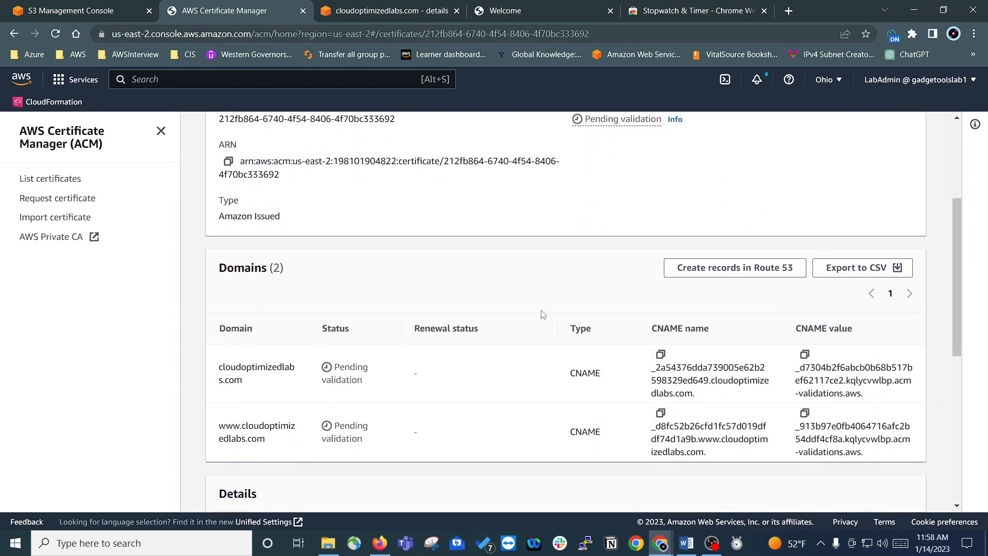
pyautogui.scroll(2, 520, 288)
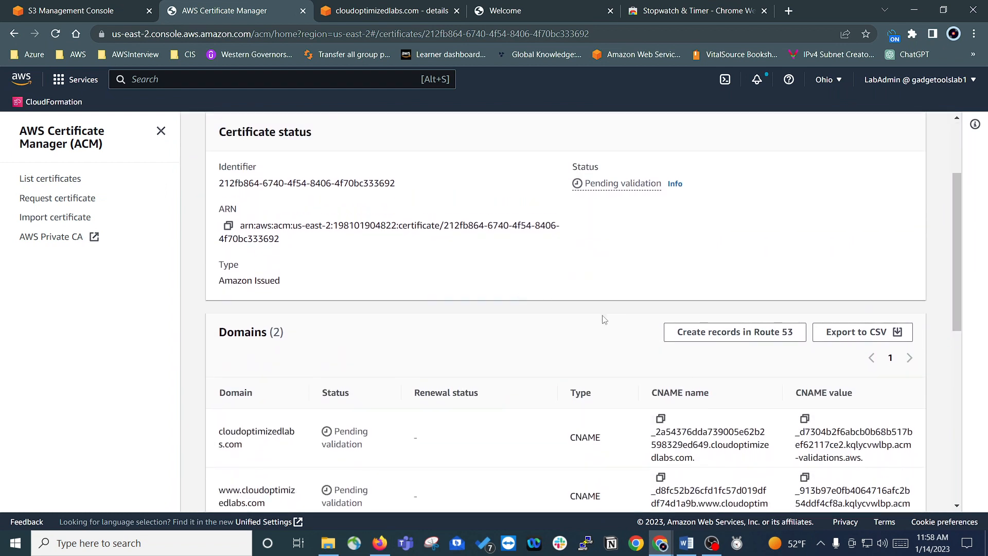
pyautogui.scroll(-2, 612, 325)
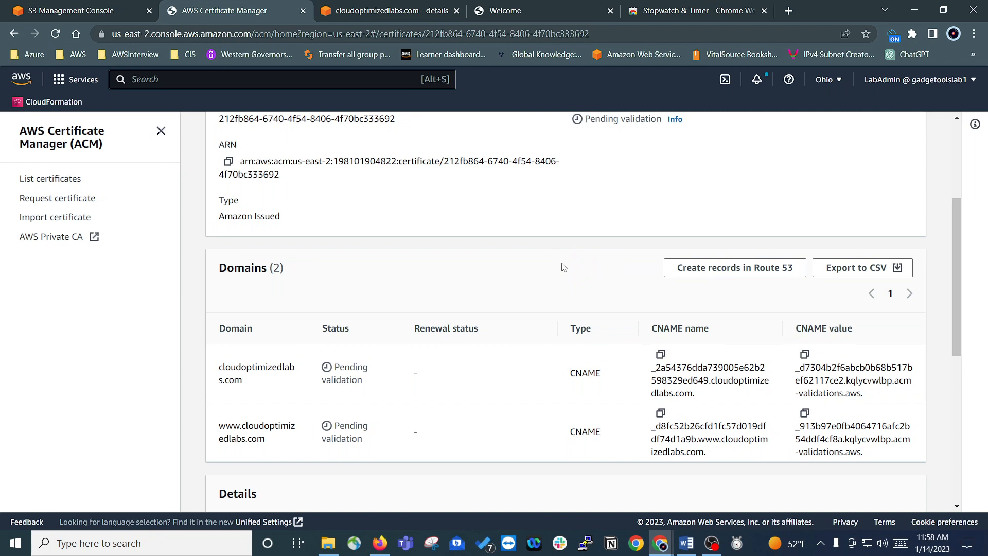
pyautogui.scroll(-1, 536, 280)
pyautogui.scroll(1, 540, 278)
pyautogui.scroll(3, 509, 241)
pyautogui.scroll(-4, 514, 240)
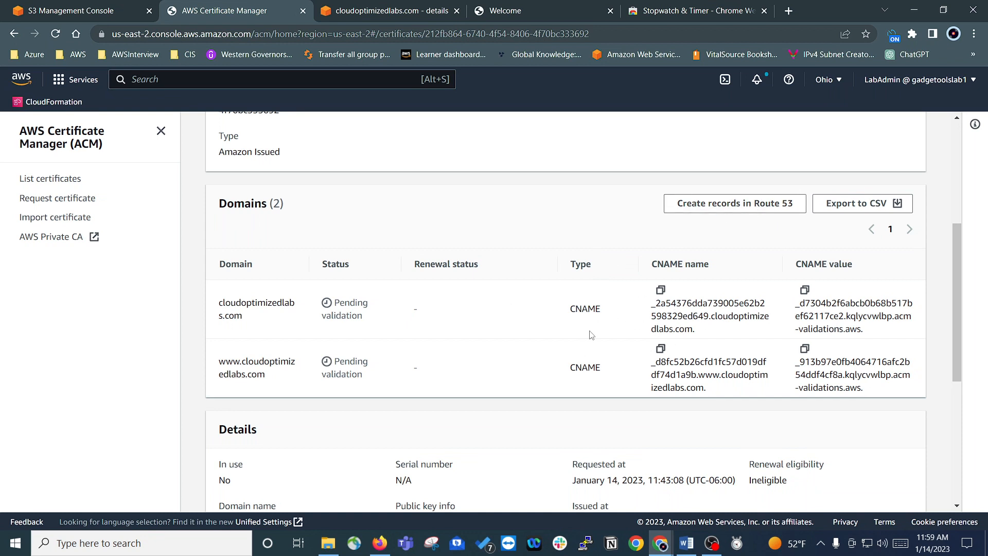
pyautogui.click(709, 205)
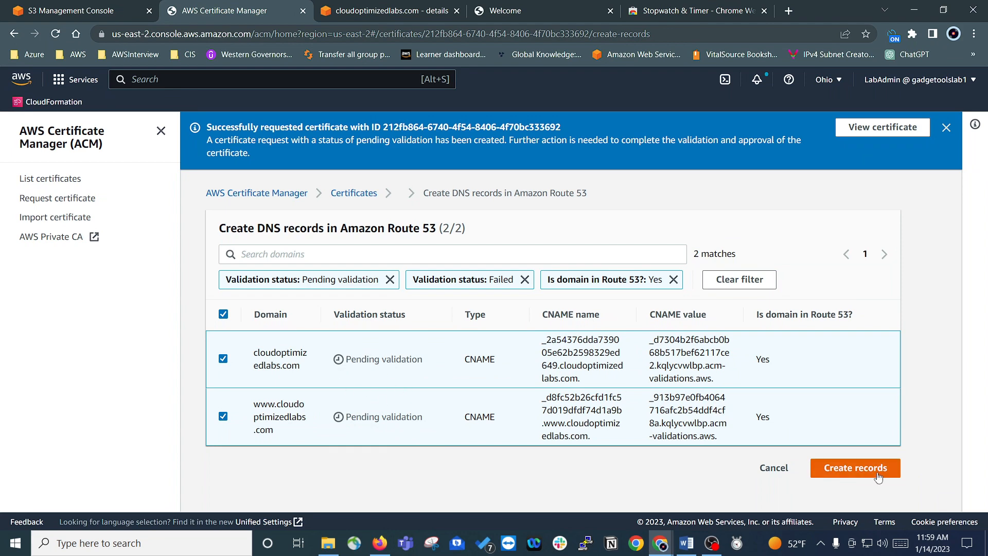
pyautogui.click(846, 471)
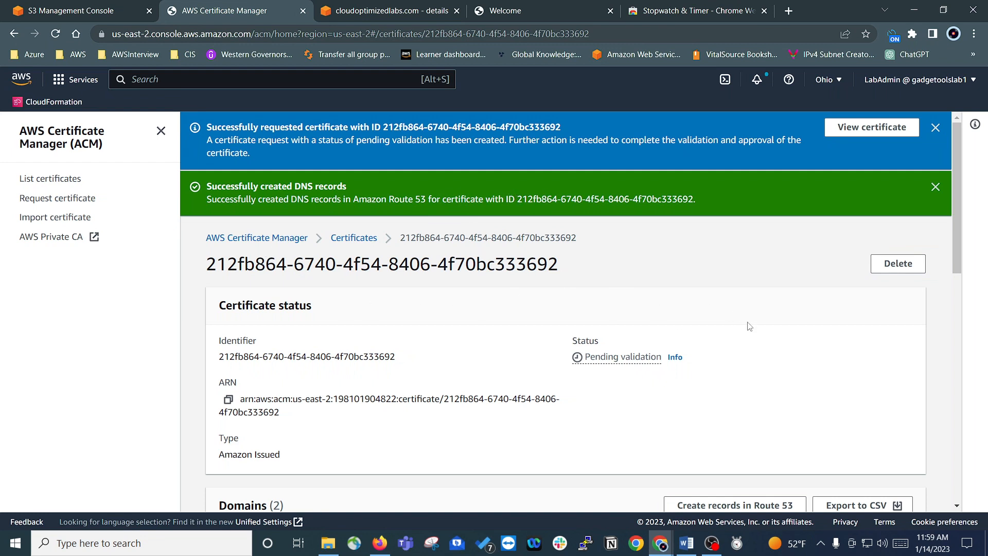
# Step: Check the validation status of both certificate domains, and return to the certificates list to refresh it
pyautogui.scroll(-4, 754, 321)
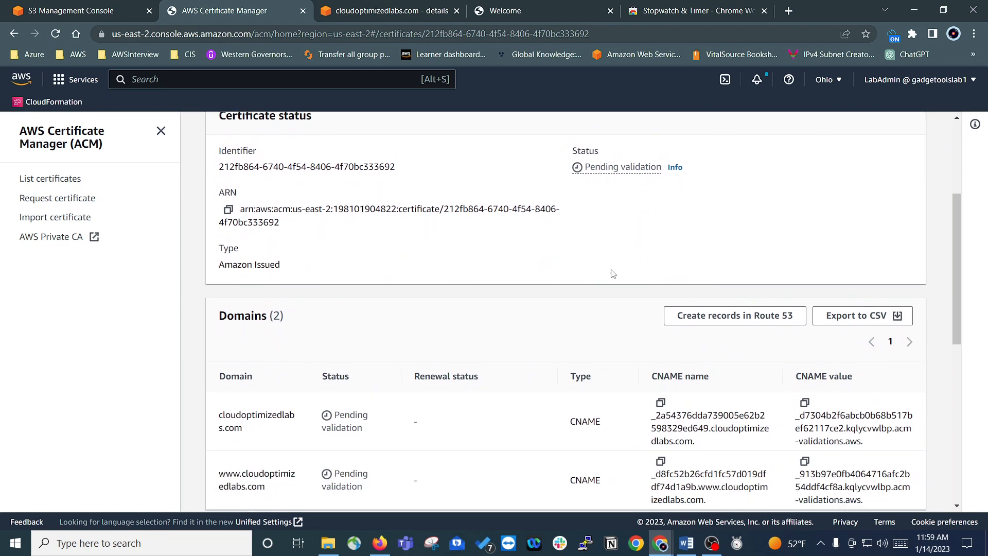
pyautogui.scroll(-1, 599, 273)
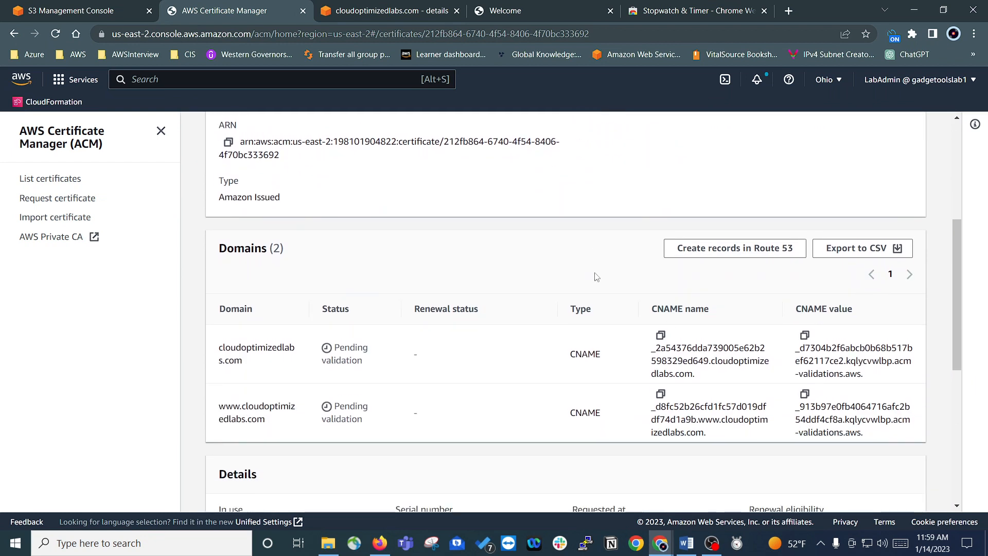
pyautogui.scroll(4, 597, 278)
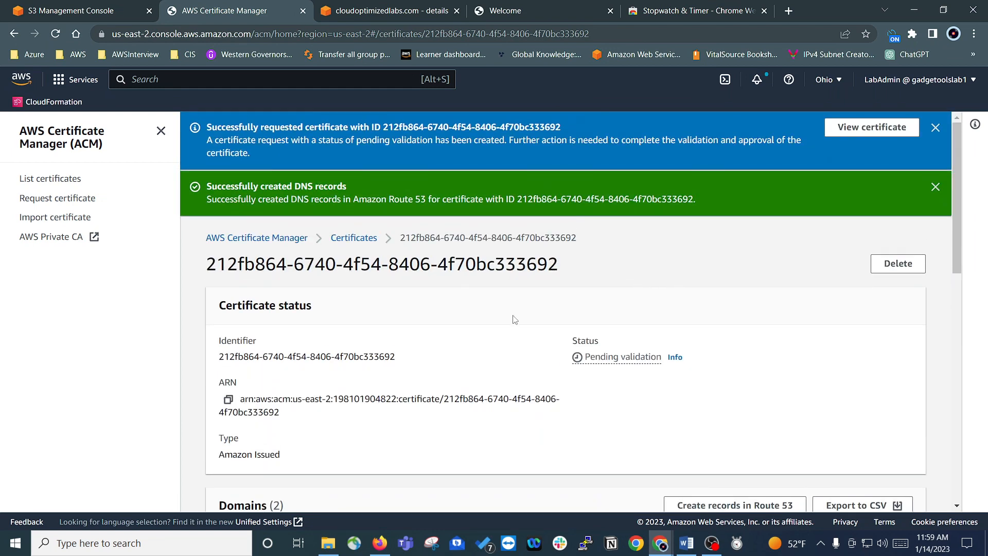
pyautogui.click(45, 187)
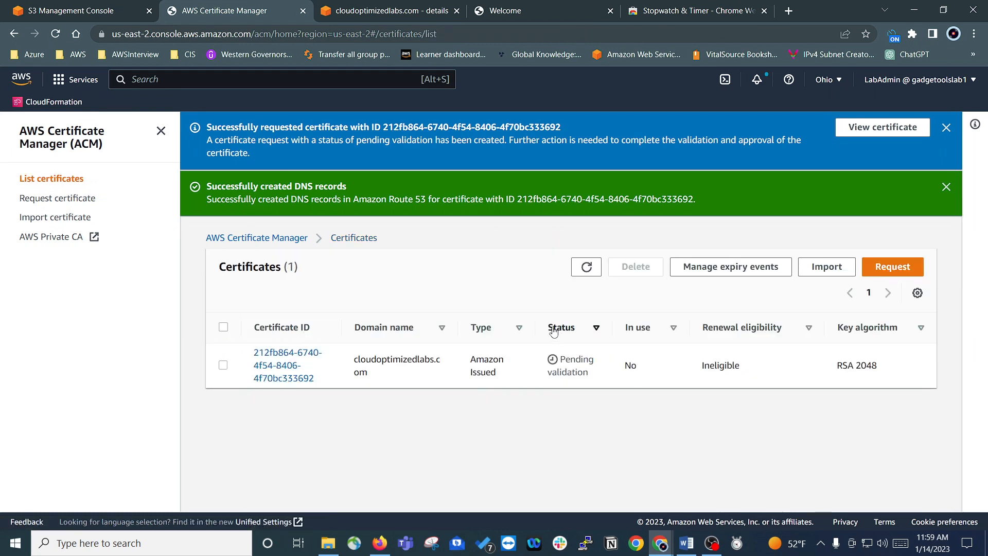
pyautogui.click(588, 269)
# Step: Switch to the Stopwatch app, refresh the certificates list, and start the stopwatch to time the certificate validation
pyautogui.click(736, 544)
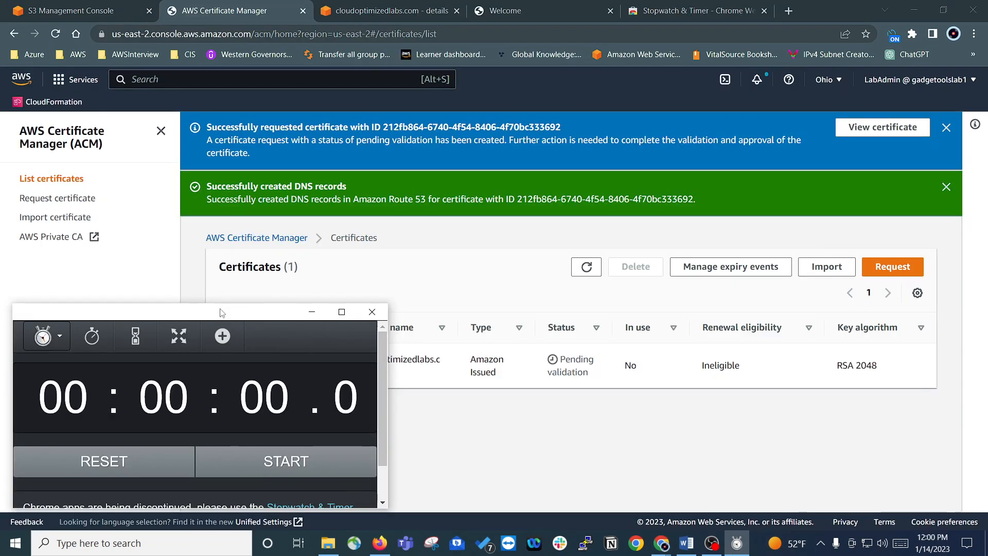
pyautogui.moveTo(222, 313); pyautogui.dragTo(245, 300)
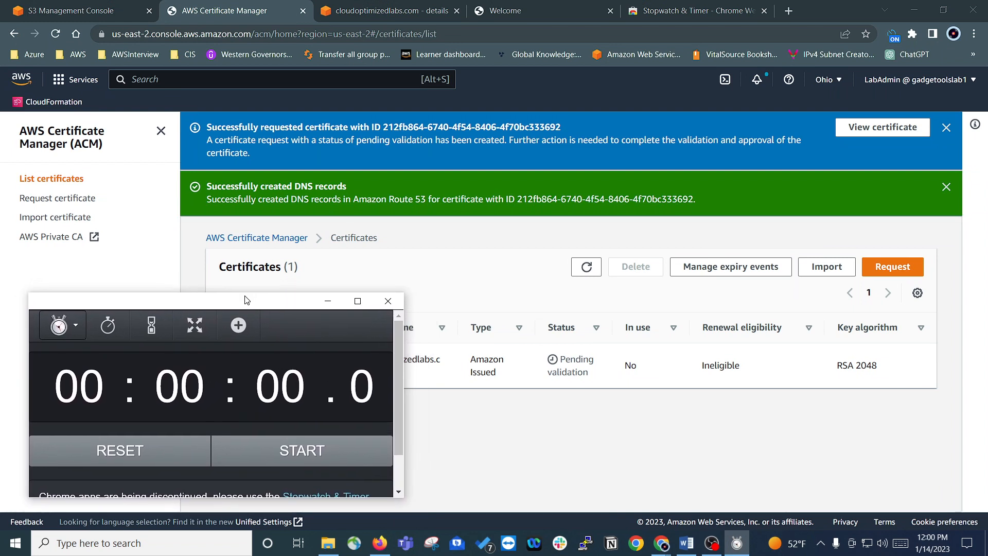
pyautogui.click(592, 270)
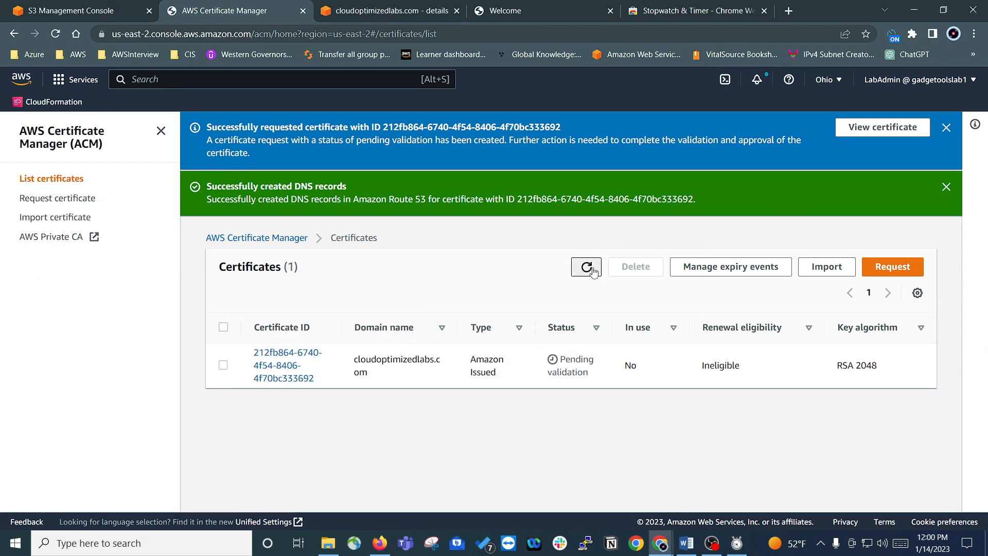
pyautogui.click(737, 544)
pyautogui.click(315, 451)
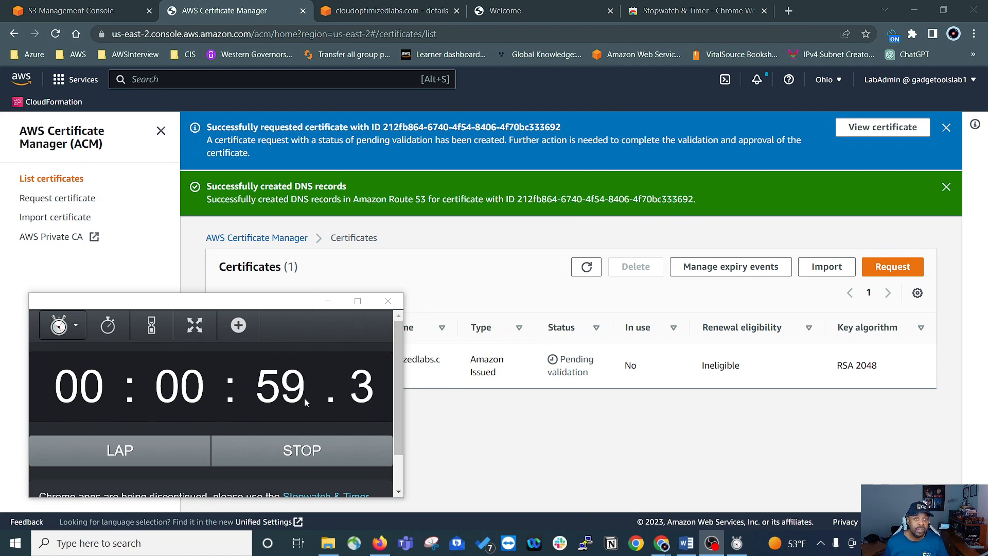
# Step: Refresh the certificates list to check the certificate's status, and stop and minimize the stopwatch
pyautogui.click(587, 267)
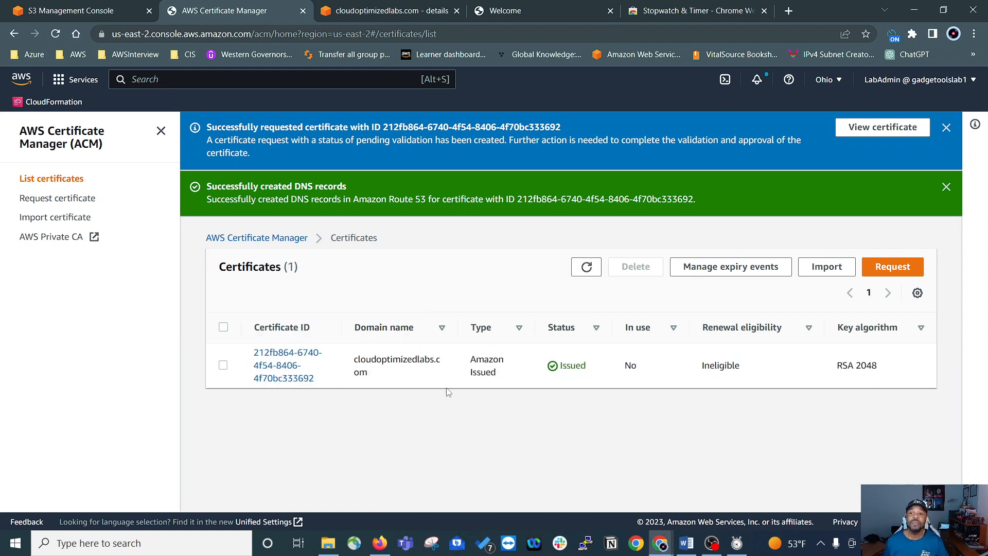
pyautogui.click(737, 543)
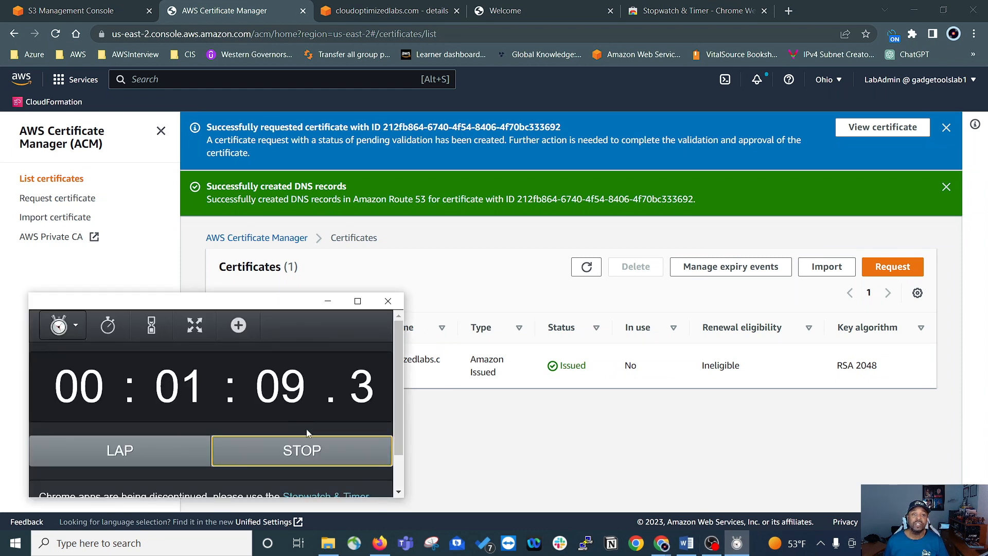
pyautogui.click(304, 453)
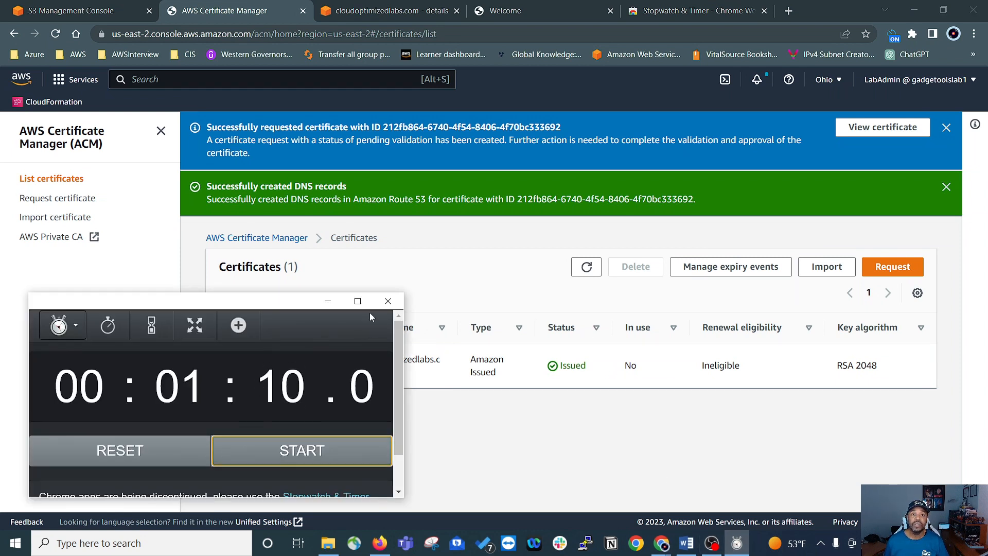
pyautogui.click(327, 303)
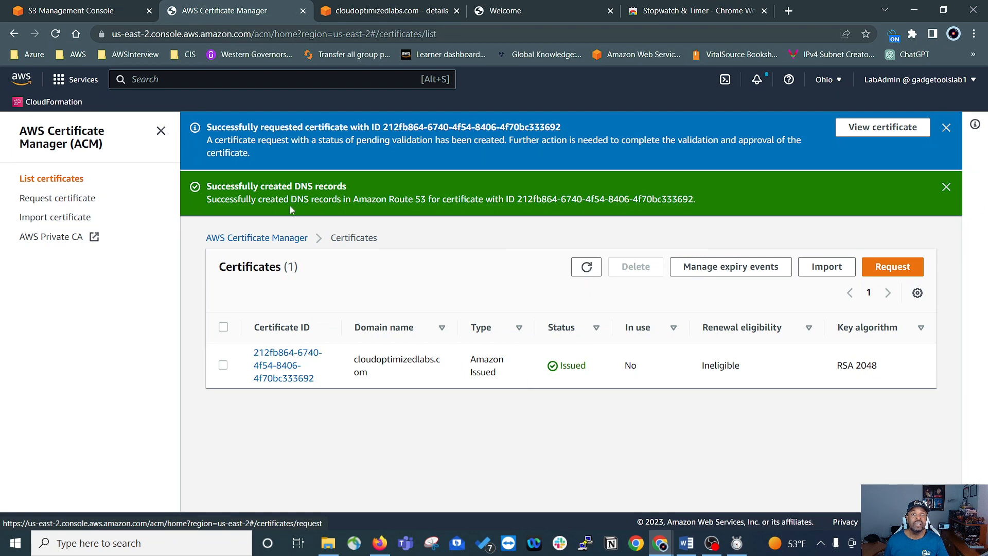
# Step: Open the cloudoptimizedlabs.com certificate and examine its overall status and the validation status of its domains
pyautogui.click(284, 356)
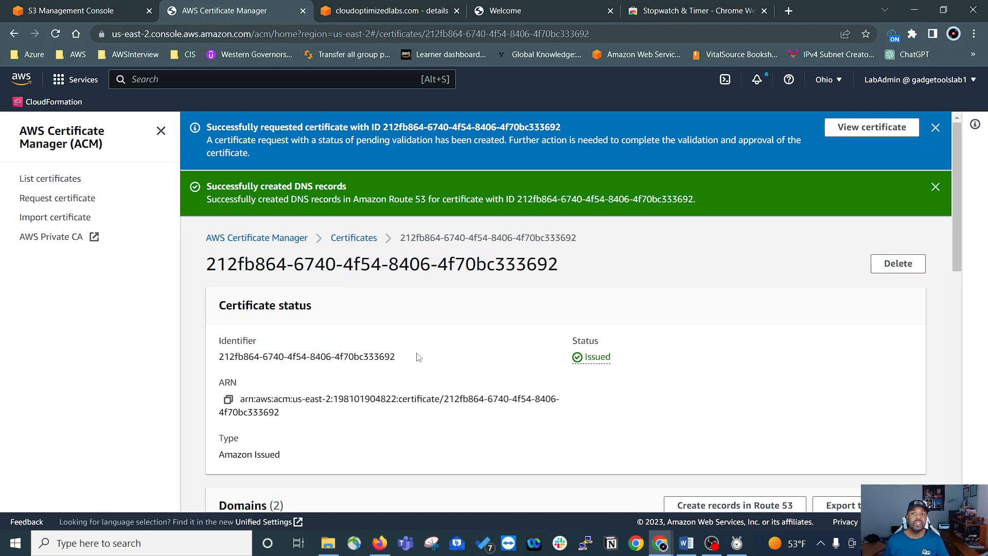
pyautogui.scroll(-2, 596, 184)
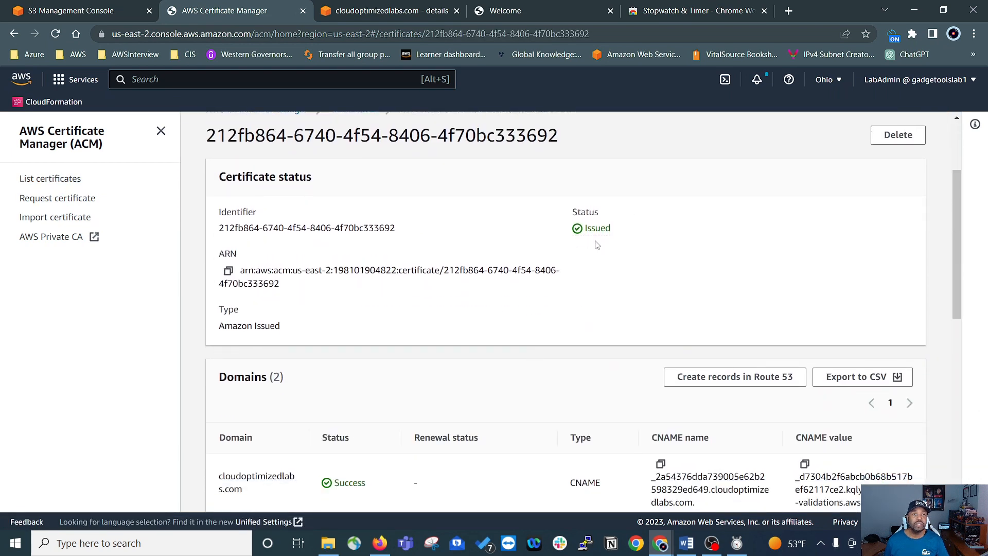
pyautogui.scroll(-1, 607, 263)
pyautogui.scroll(4, 525, 425)
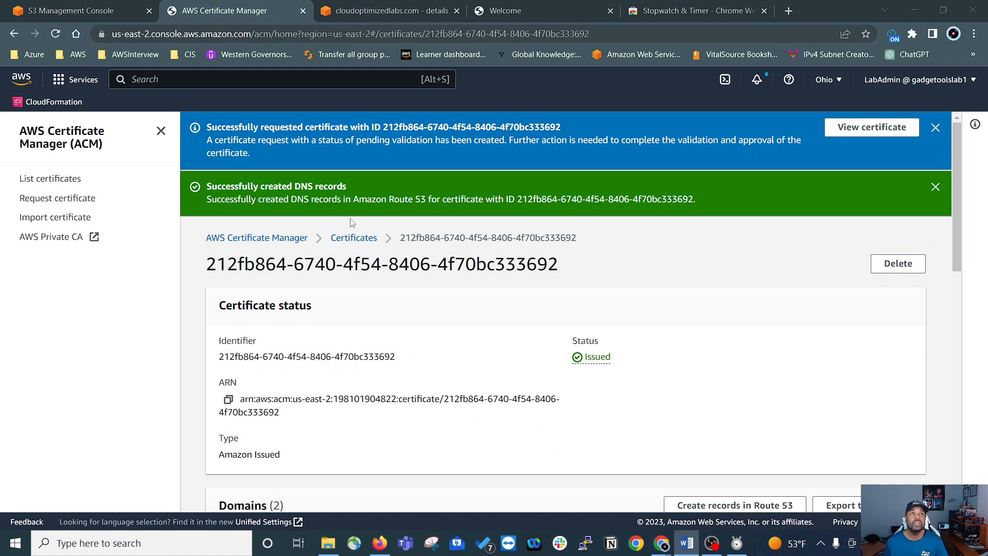
# Step: Open the CloudFront service from a new console tab and view it in full screen
pyautogui.middleClick(22, 84)
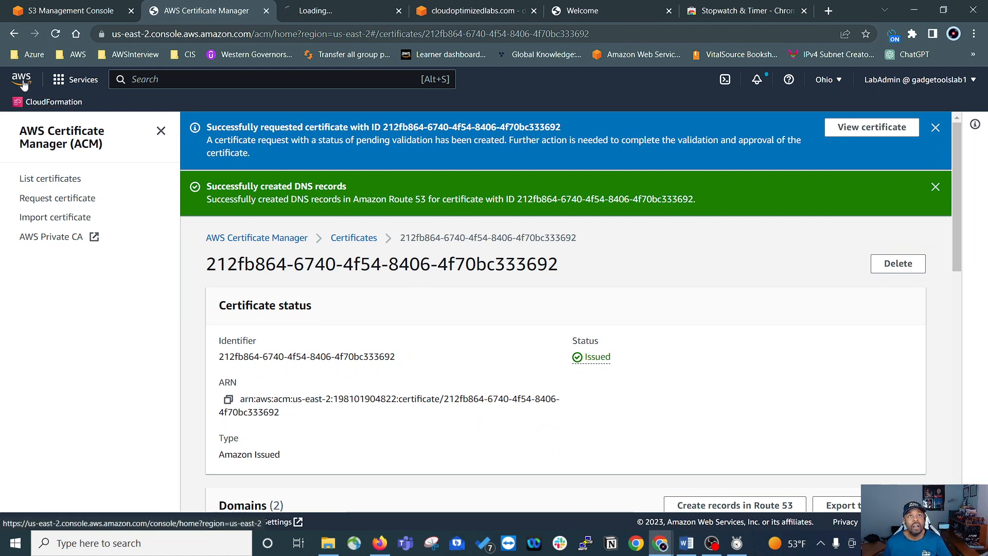
pyautogui.click(325, 10)
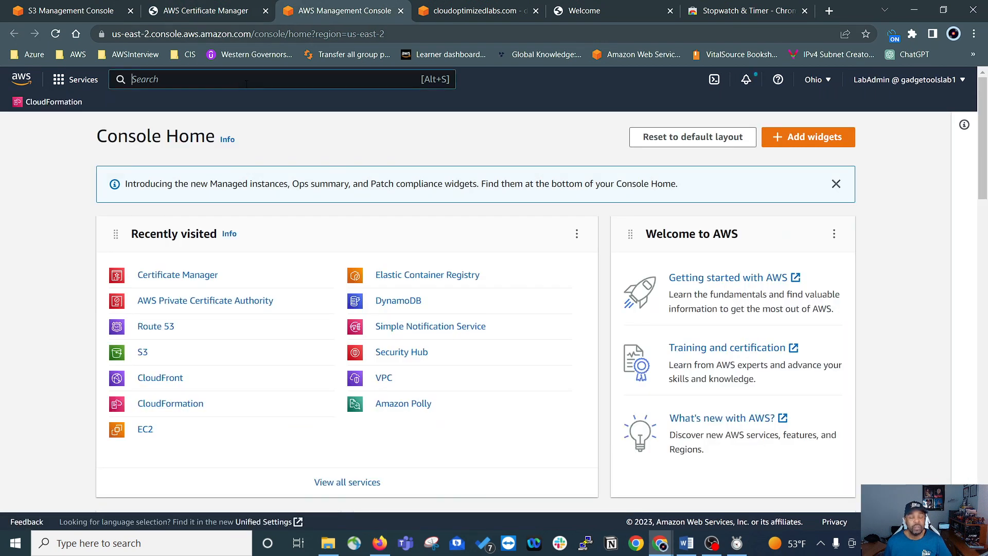
pyautogui.click(246, 84)
pyautogui.write('cloud')
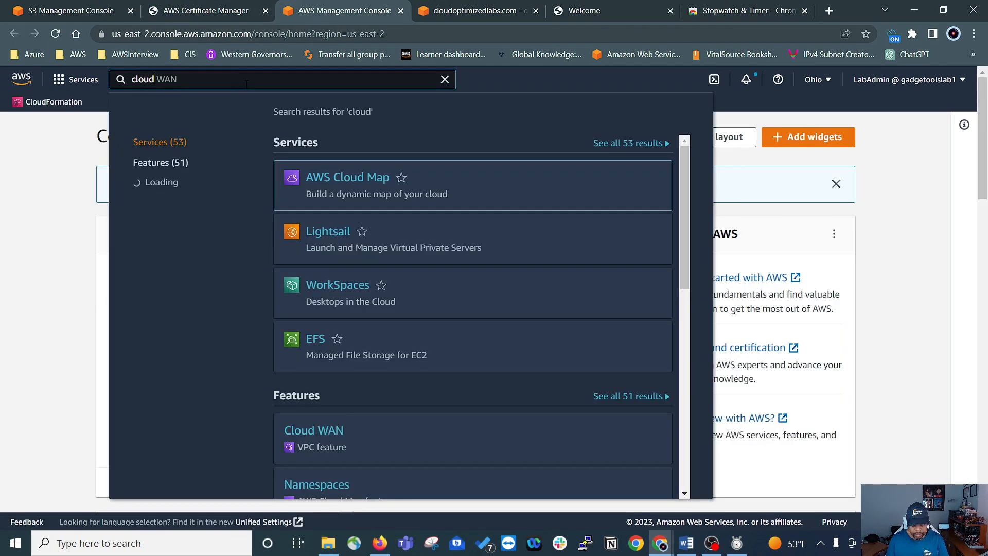
pyautogui.write('front')
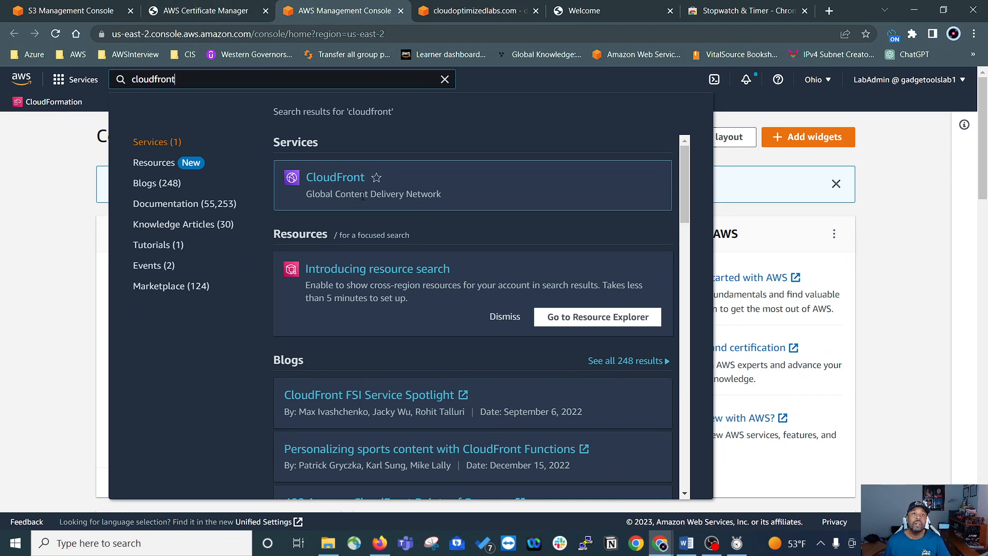
pyautogui.click(347, 185)
pyautogui.press('F11')
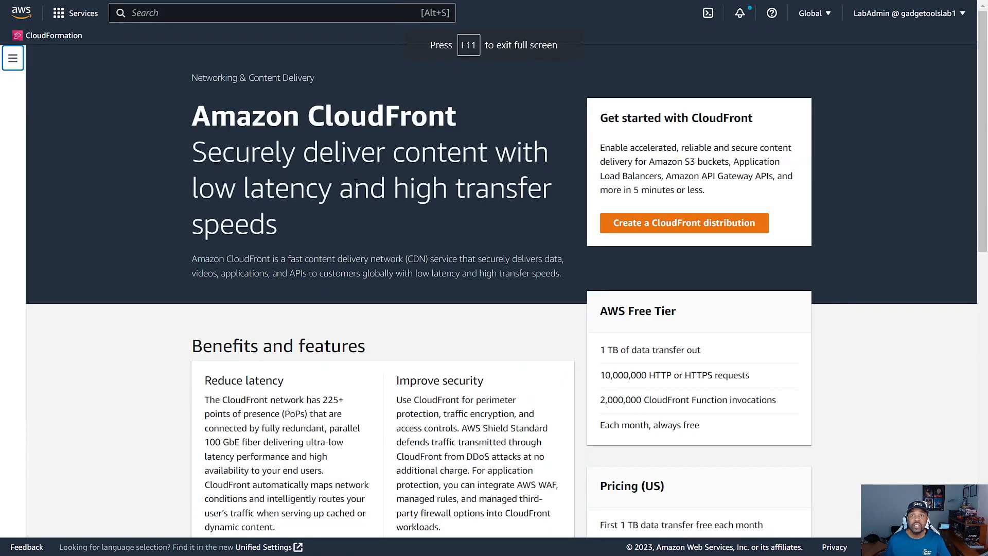
# Step: Start a CloudFront distribution with the cloudoptimizedlabs.com S3 bucket as its origin, using the bucket's website endpoint
pyautogui.click(694, 225)
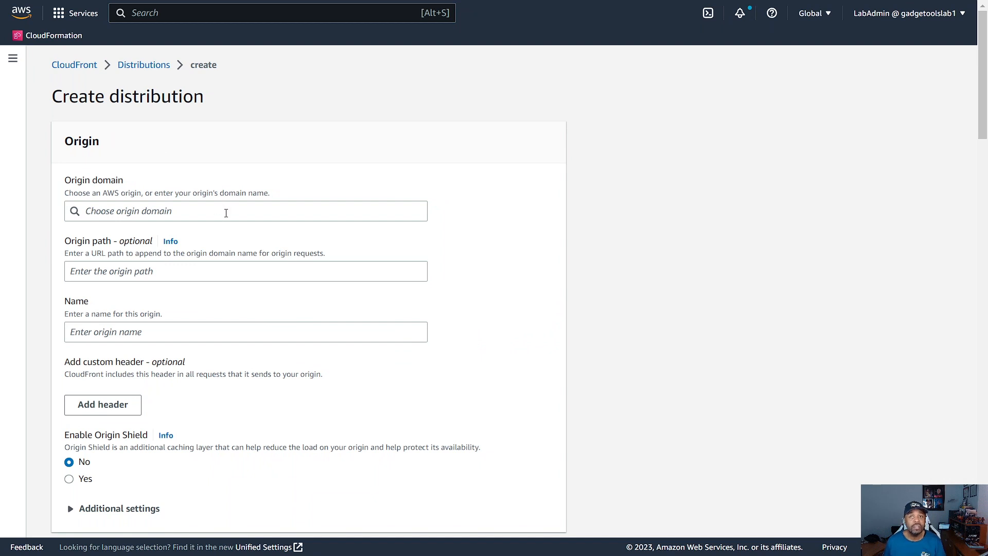
pyautogui.click(206, 211)
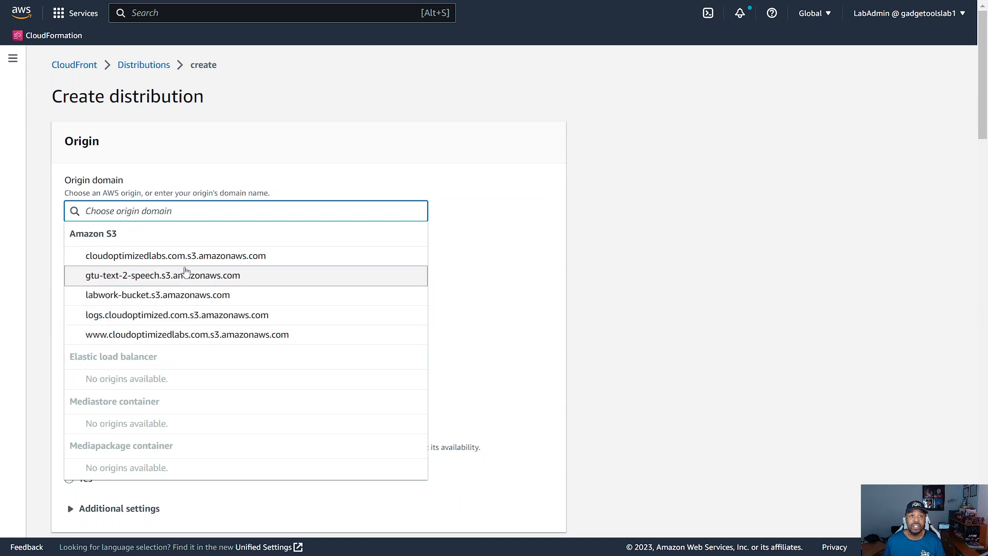
pyautogui.click(153, 262)
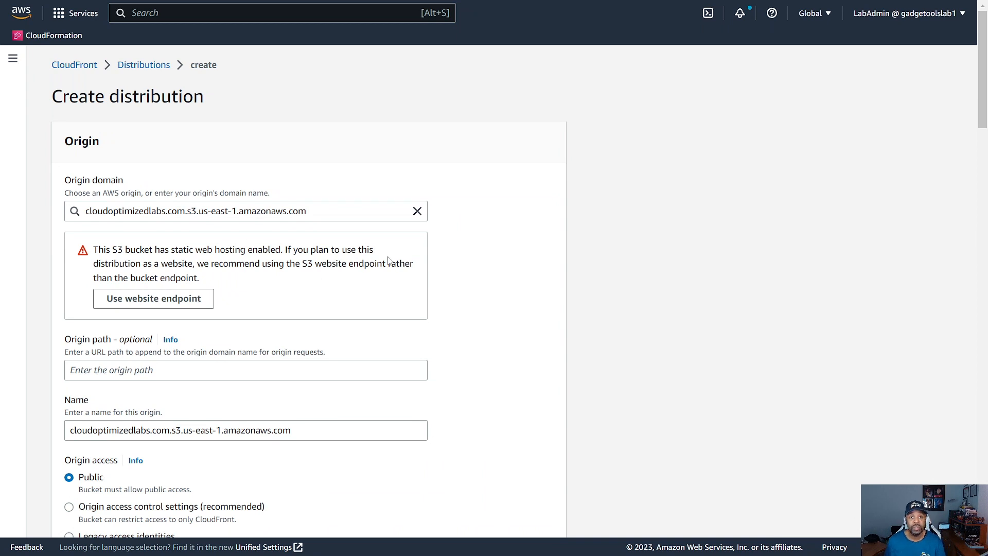
pyautogui.click(154, 300)
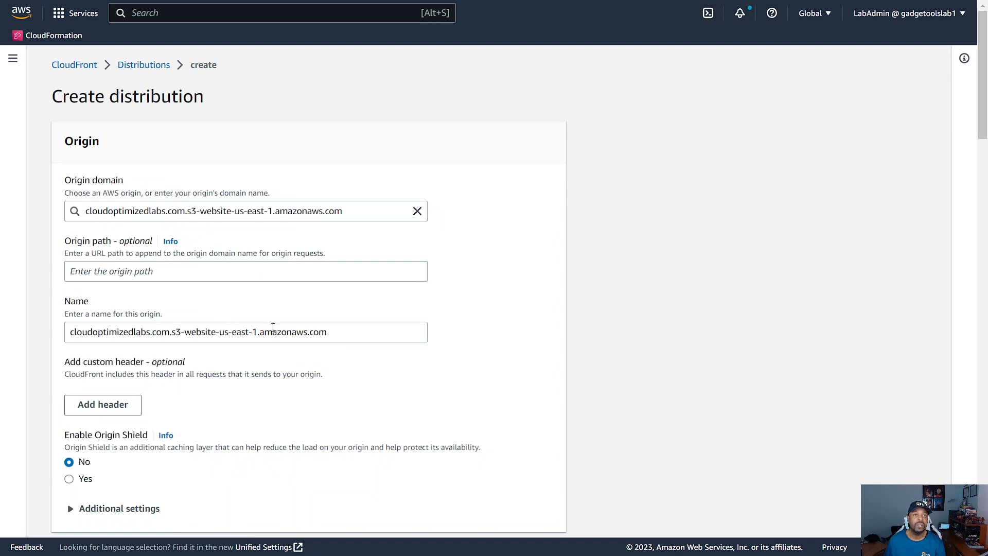
# Step: Set the default cache behavior's viewer protocol policy to Redirect HTTP to HTTPS
pyautogui.scroll(-1, 247, 347)
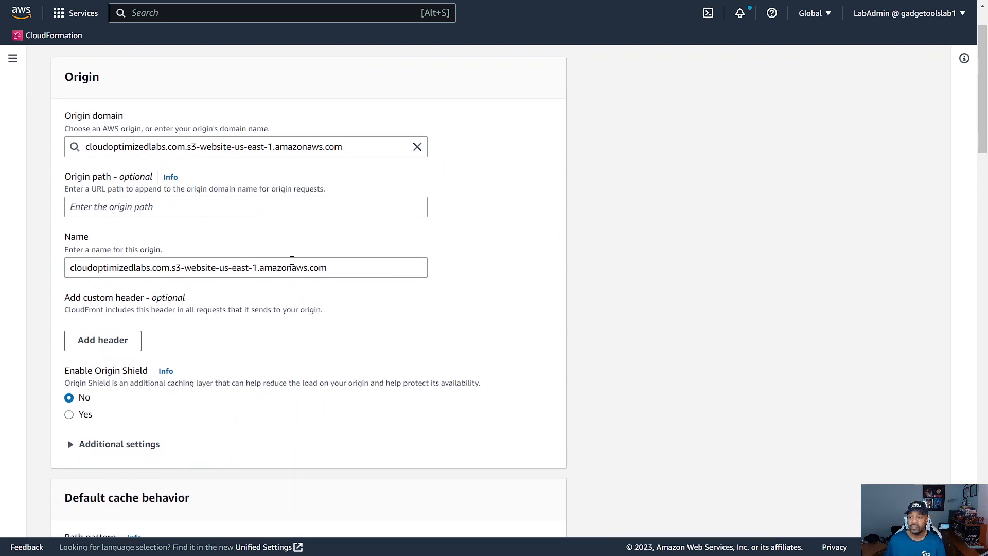
pyautogui.scroll(-6, 292, 260)
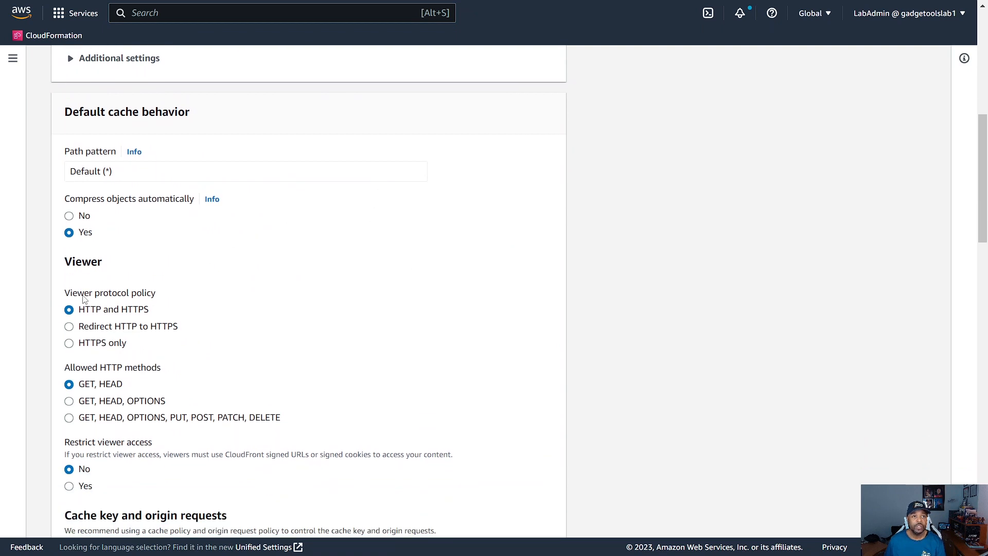
pyautogui.click(70, 327)
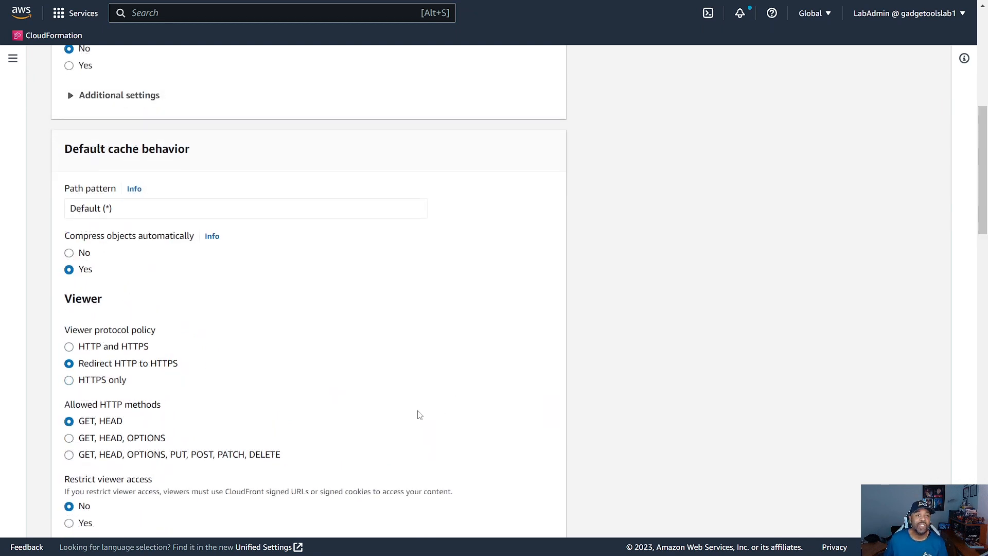
# Step: Try the price class for only North America and Europe, and restore the use of all edge locations
pyautogui.scroll(-8, 412, 401)
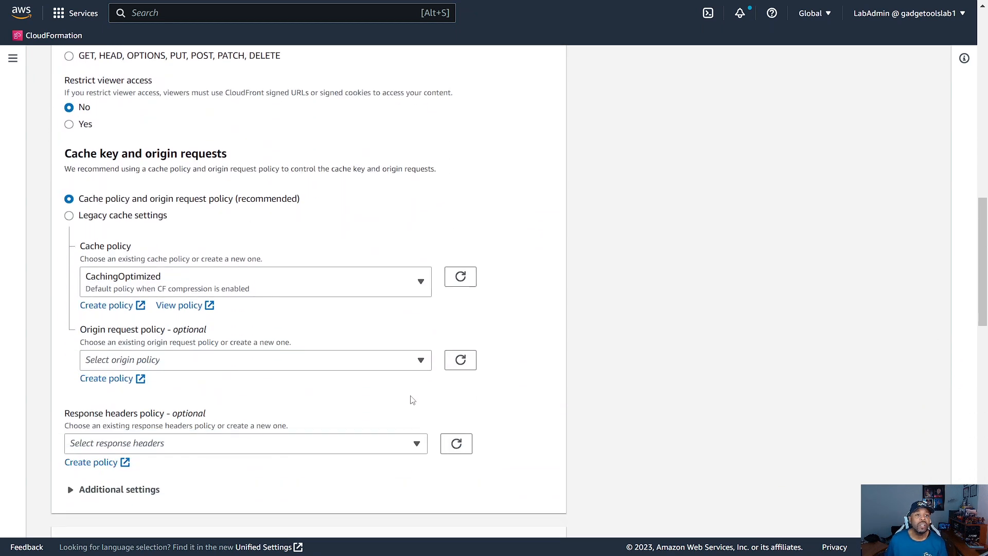
pyautogui.scroll(-8, 413, 401)
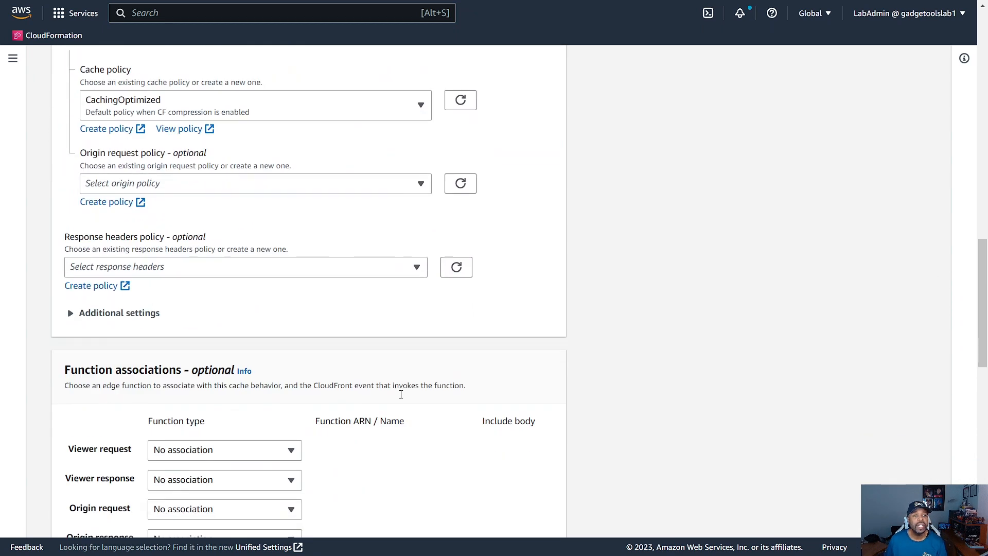
pyautogui.scroll(-1, 379, 392)
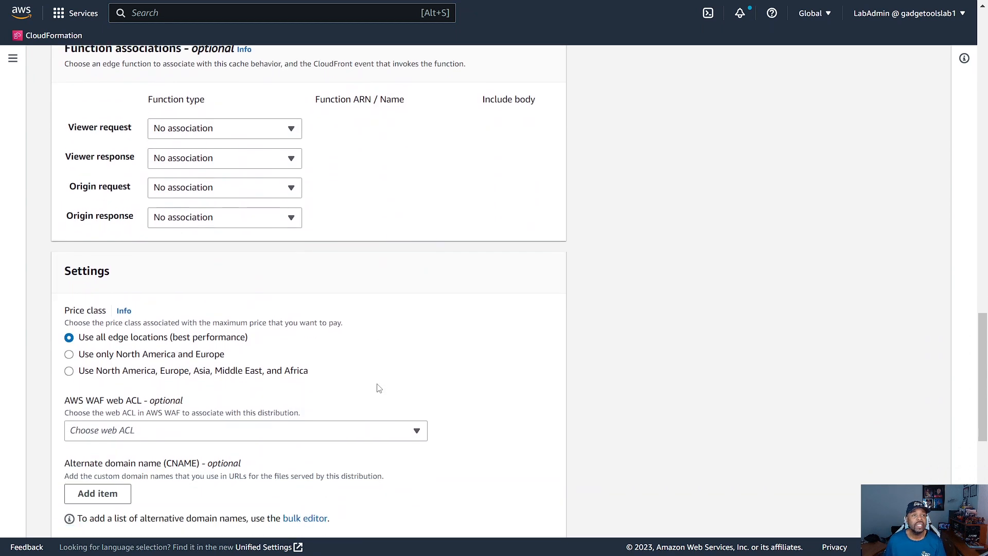
pyautogui.scroll(-1, 379, 353)
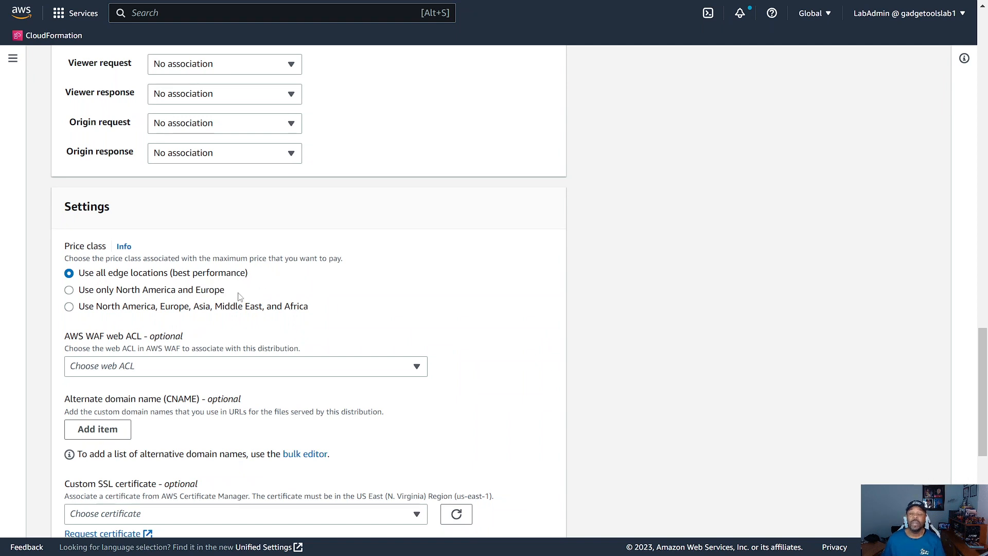
pyautogui.click(70, 291)
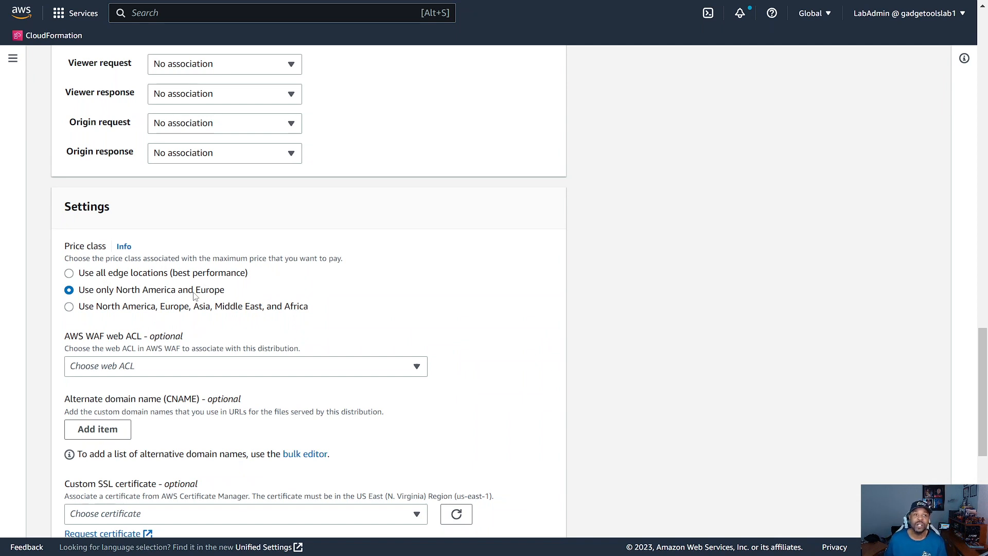
pyautogui.click(69, 274)
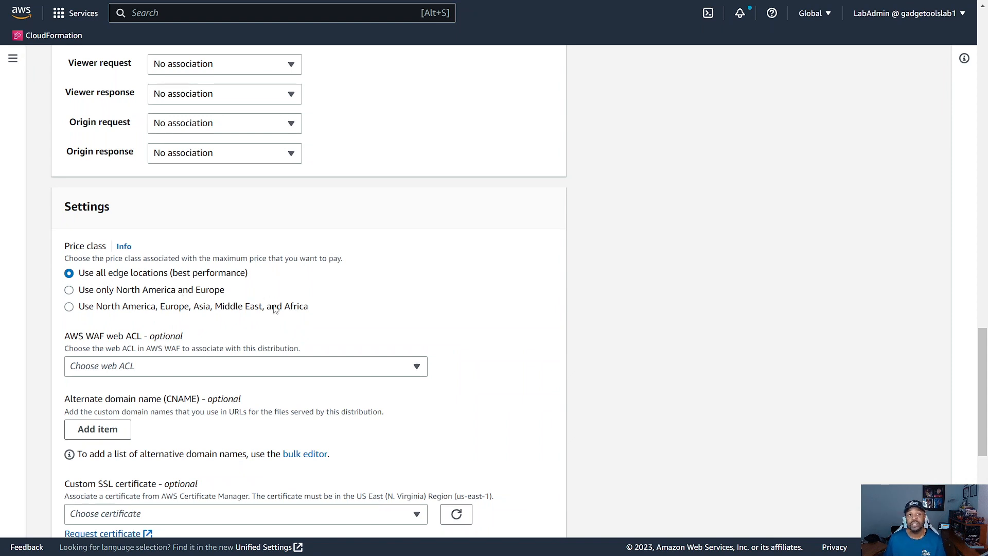
pyautogui.scroll(-1, 266, 306)
pyautogui.scroll(2, 382, 404)
pyautogui.scroll(-2, 382, 406)
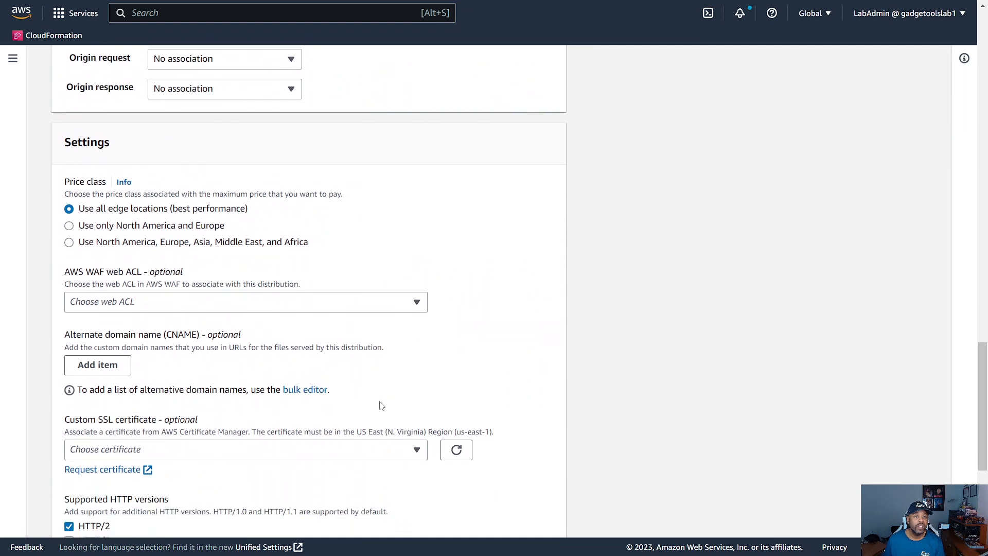
pyautogui.scroll(-1, 382, 406)
pyautogui.scroll(-1, 292, 368)
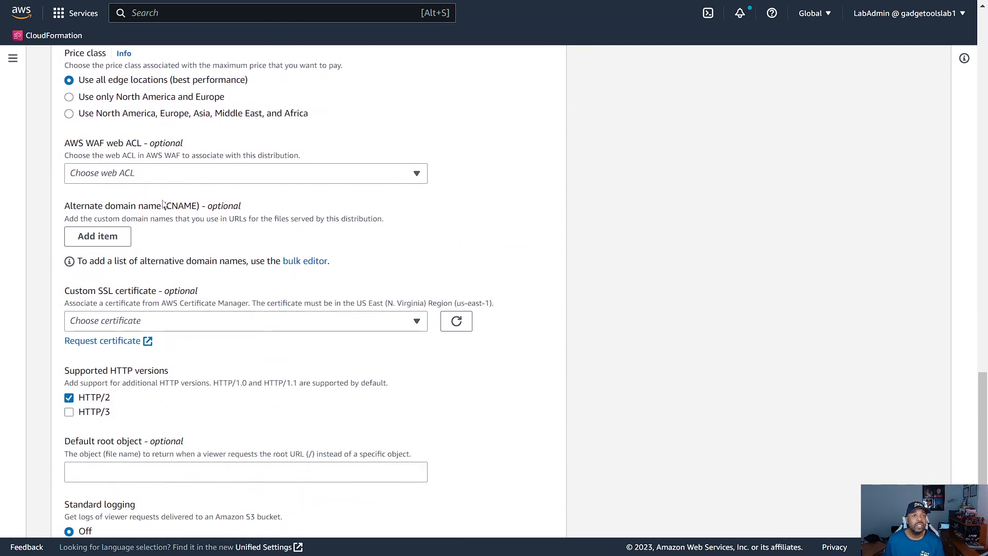
pyautogui.click(96, 238)
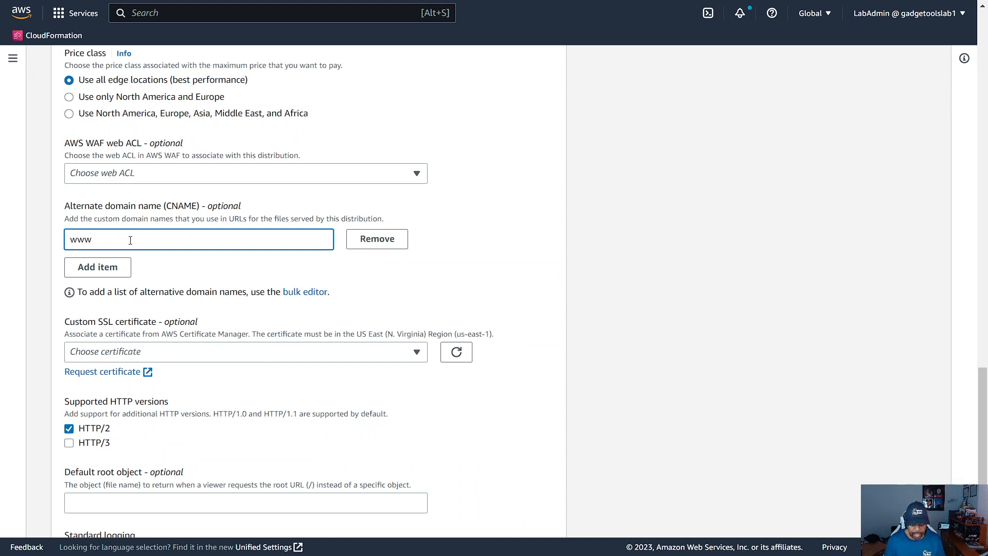
pyautogui.write('cloudoptimizedlabs.com')
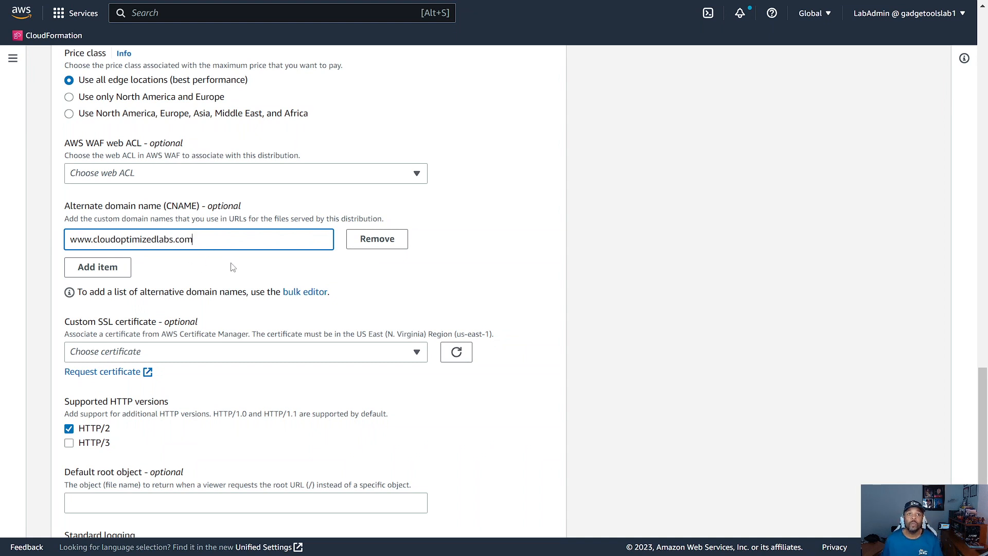
pyautogui.scroll(1, 234, 268)
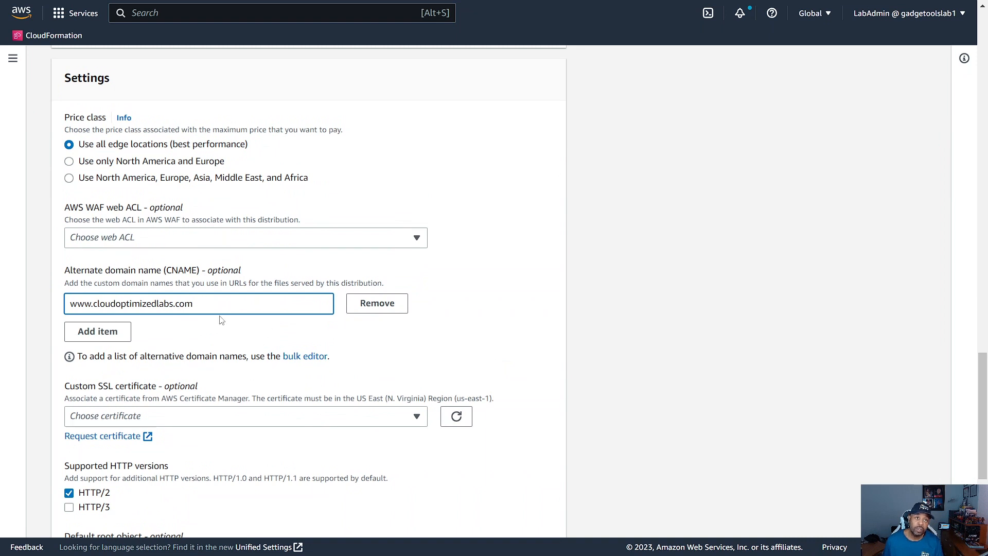
pyautogui.scroll(-1, 249, 287)
pyautogui.click(220, 275)
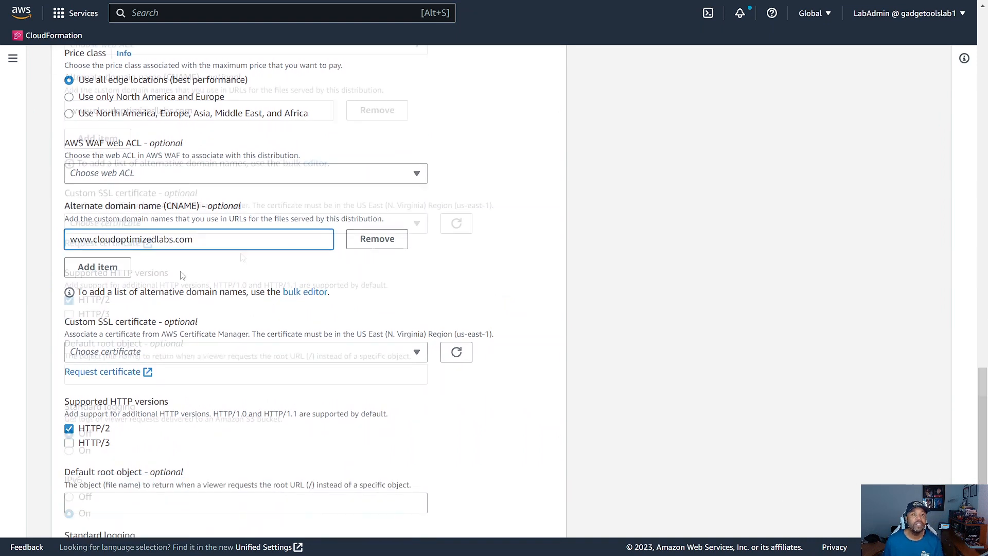
# Step: Assign the cloudoptimizedlabs.com ACM certificate as the distribution's custom SSL certificate
pyautogui.scroll(-2, 247, 252)
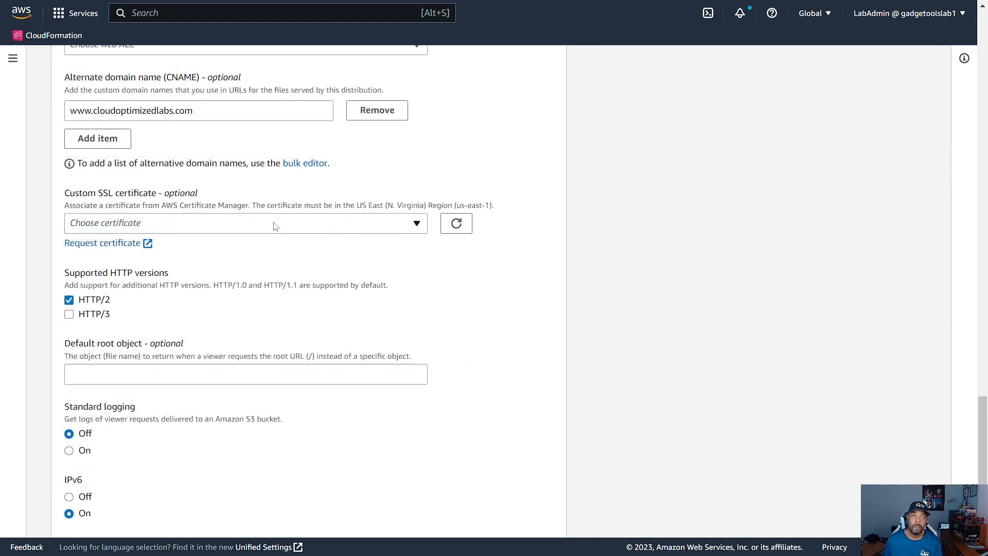
pyautogui.click(275, 226)
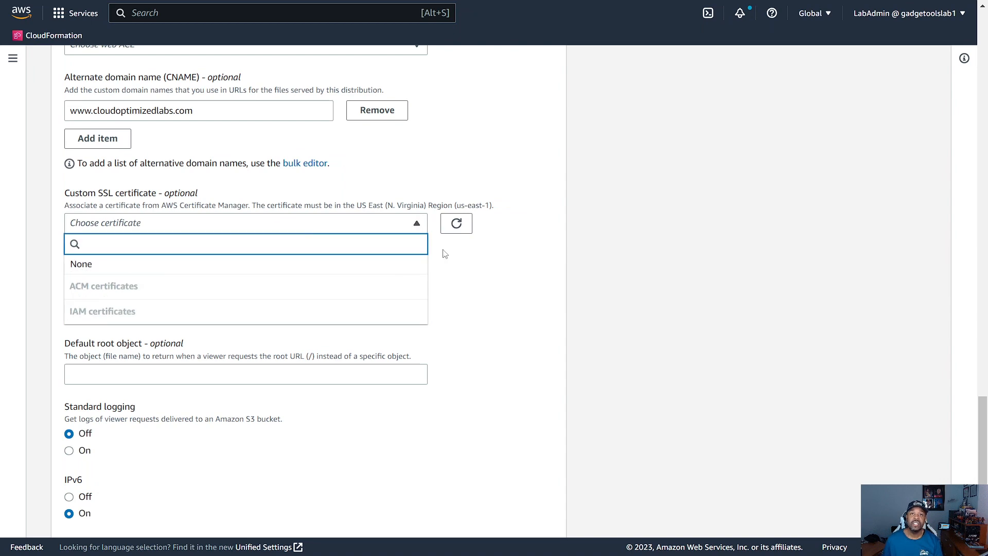
pyautogui.click(462, 253)
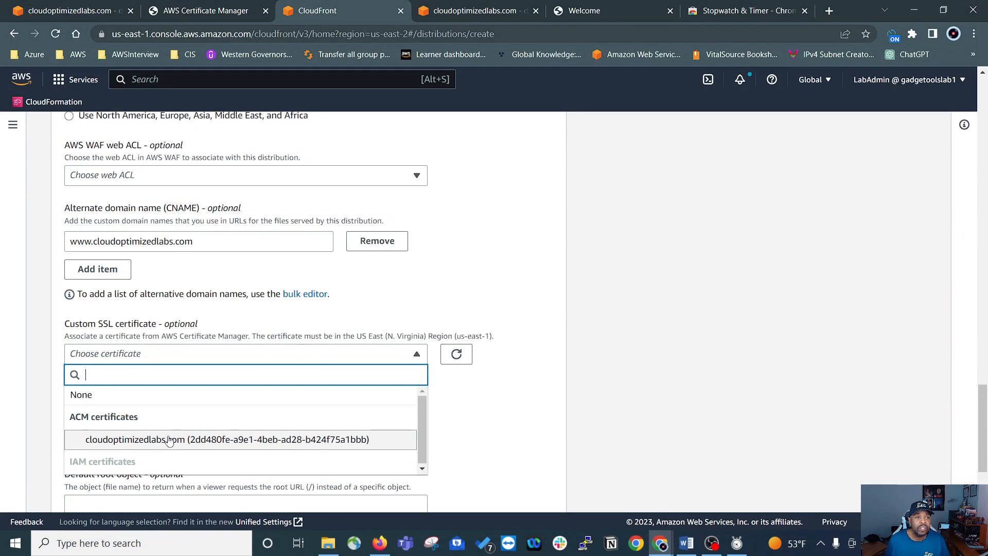
pyautogui.click(181, 442)
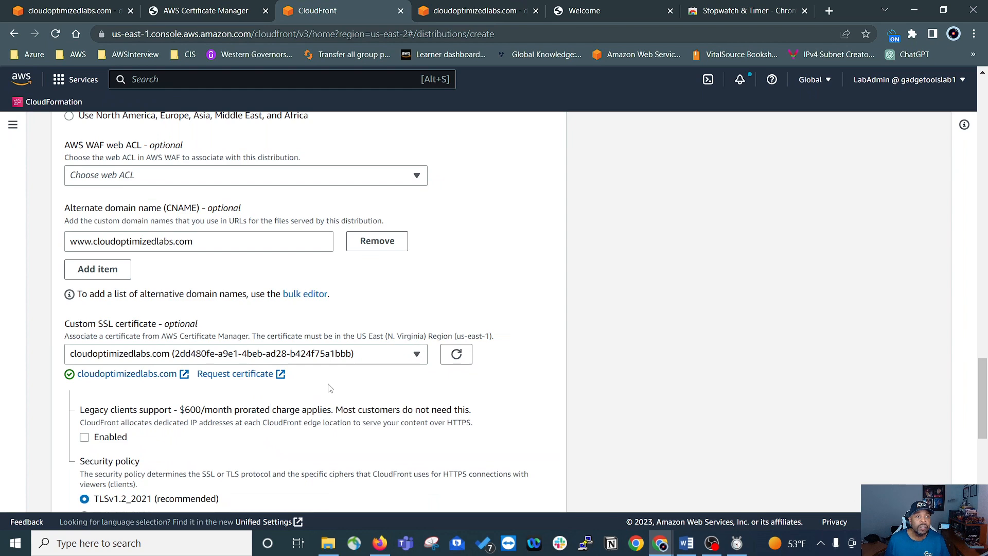
# Step: Set the distribution's default root object to index.html
pyautogui.scroll(-2, 329, 389)
pyautogui.scroll(-1, 333, 387)
pyautogui.scroll(-1, 135, 312)
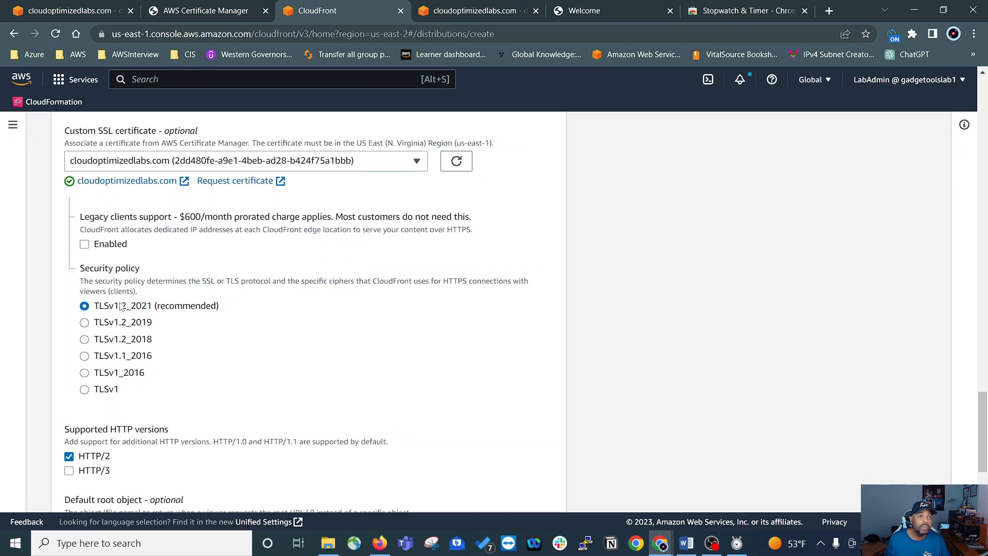
pyautogui.scroll(-3, 434, 359)
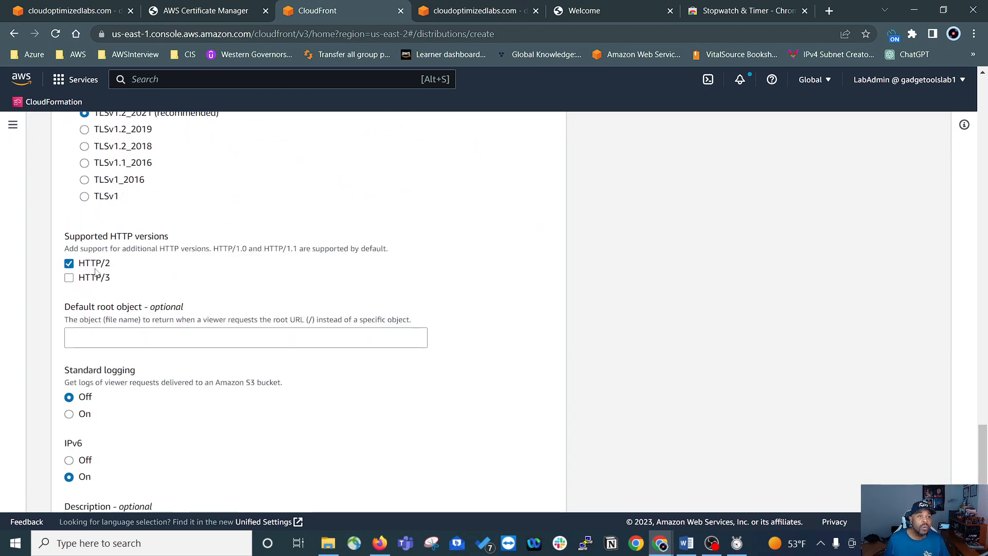
pyautogui.scroll(-2, 304, 295)
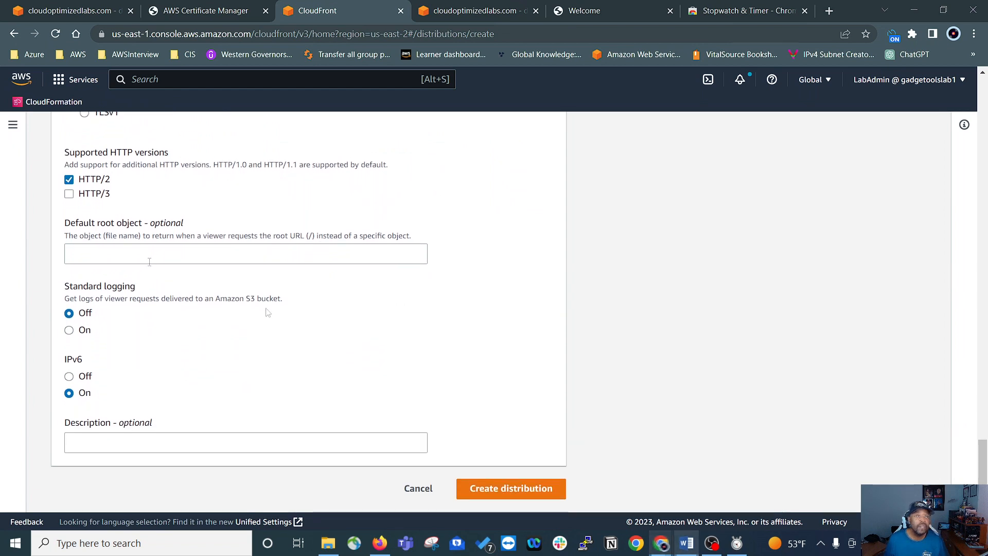
pyautogui.scroll(1, 151, 250)
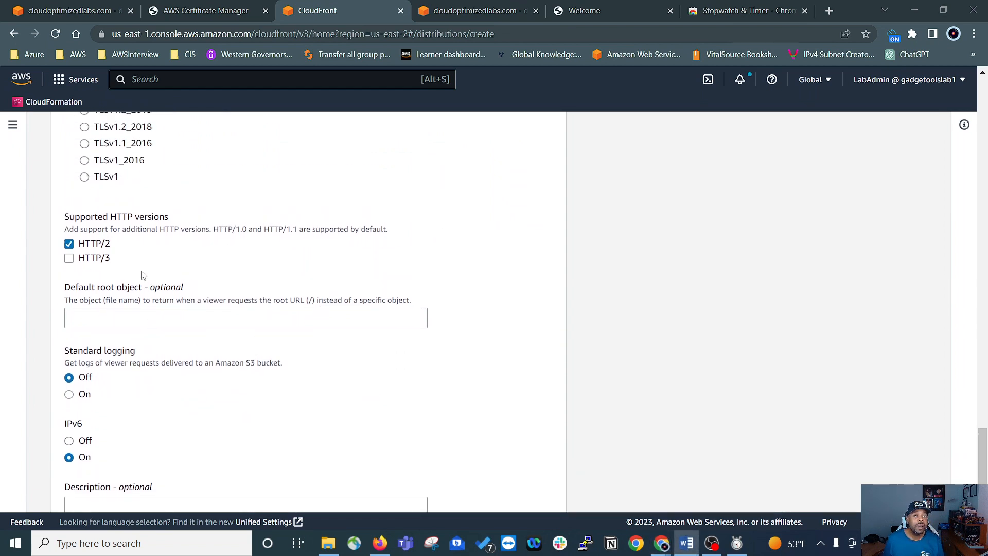
pyautogui.click(105, 322)
pyautogui.write('i')
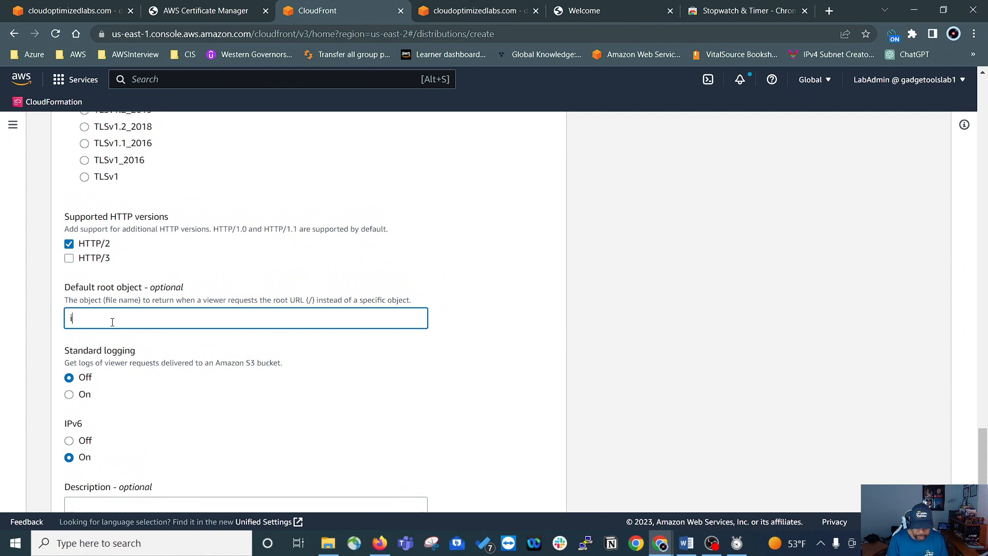
pyautogui.write('ndex.')
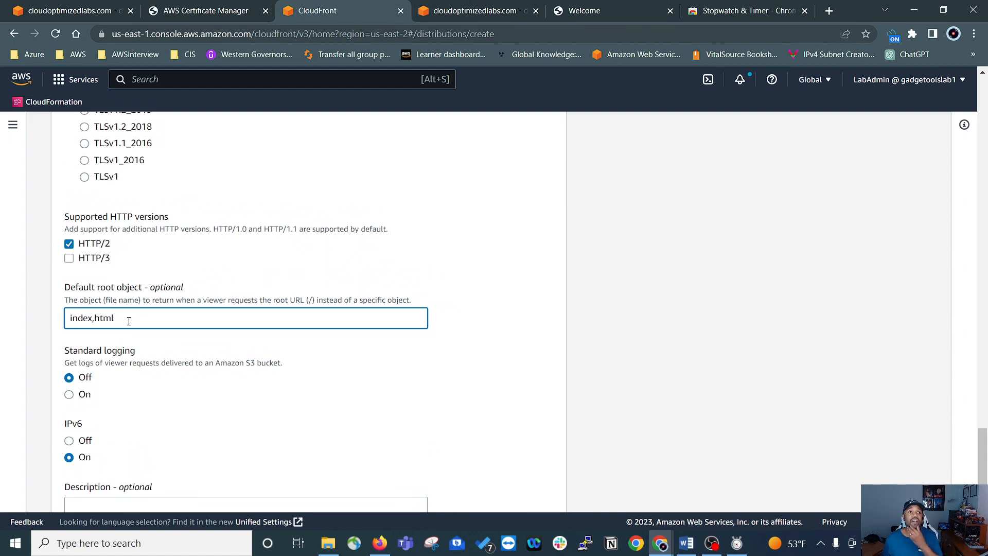
pyautogui.press('BackSpace')
pyautogui.press('BackSpace')
pyautogui.press('BackSpace')
pyautogui.press('BackSpace')
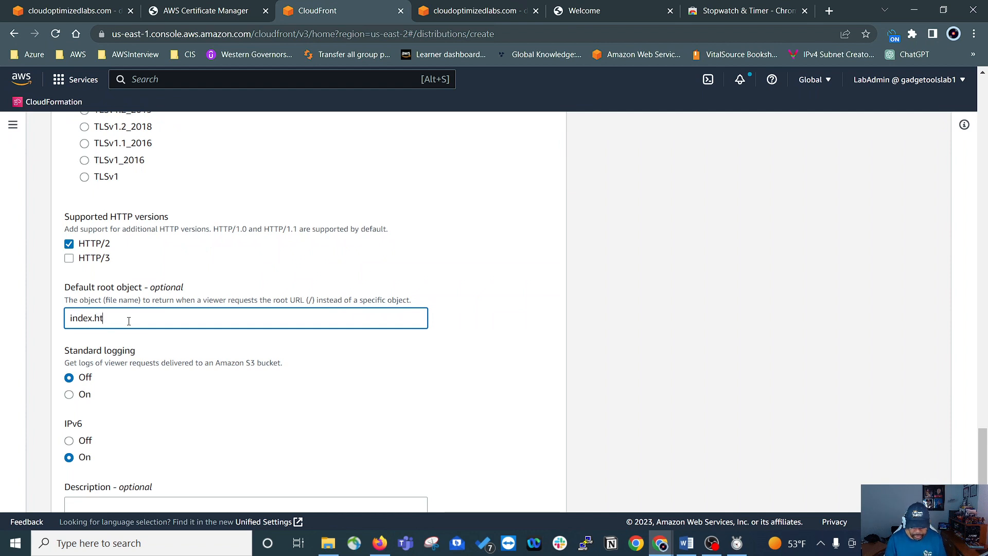
pyautogui.click(160, 343)
# Step: Turn on standard logging and deliver the logs to the logs.cloudoptimized.com S3 bucket
pyautogui.scroll(-2, 168, 338)
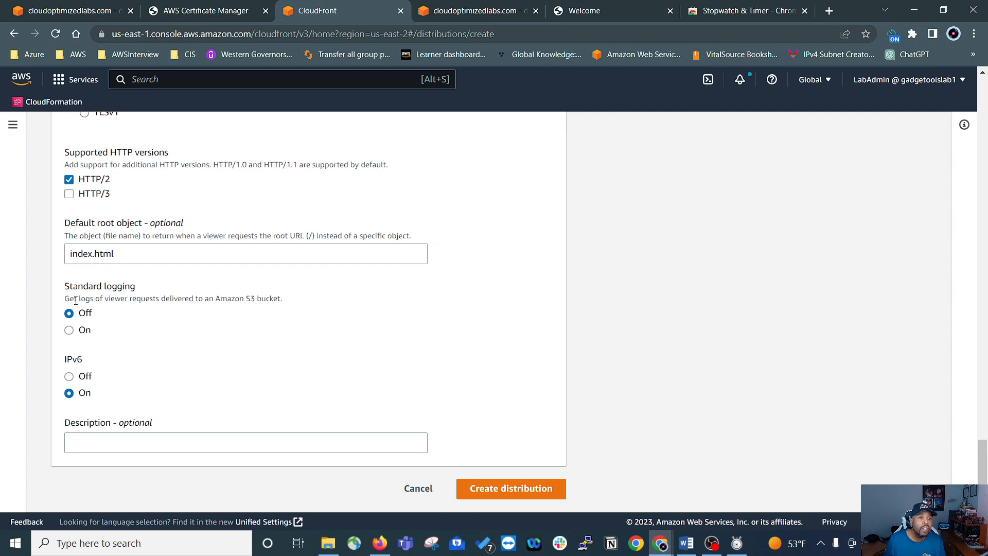
pyautogui.click(69, 330)
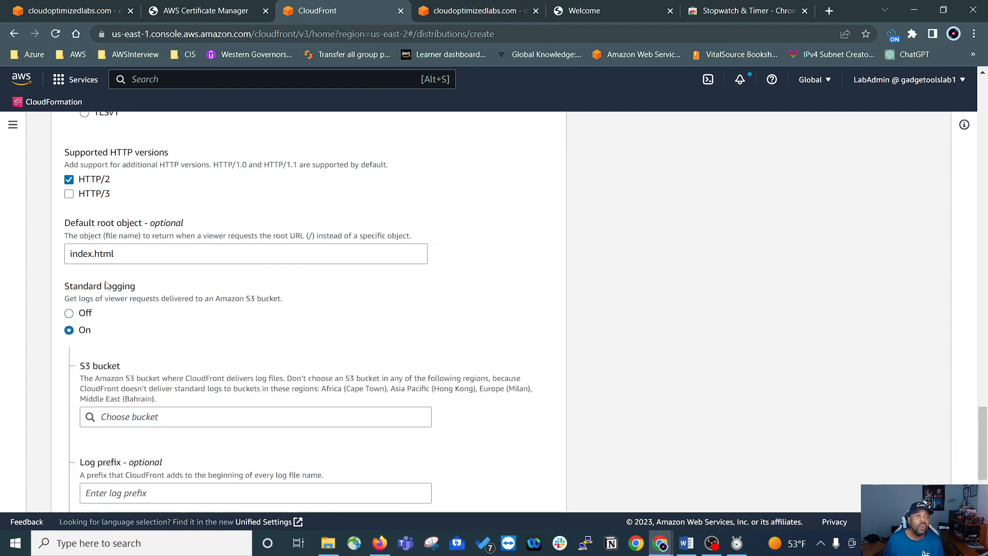
pyautogui.scroll(-4, 198, 323)
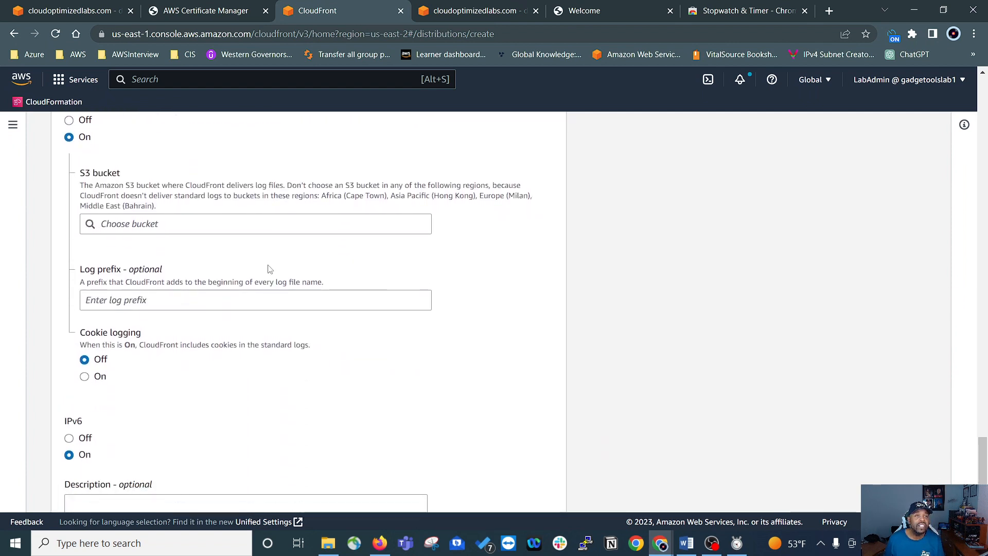
pyautogui.click(157, 225)
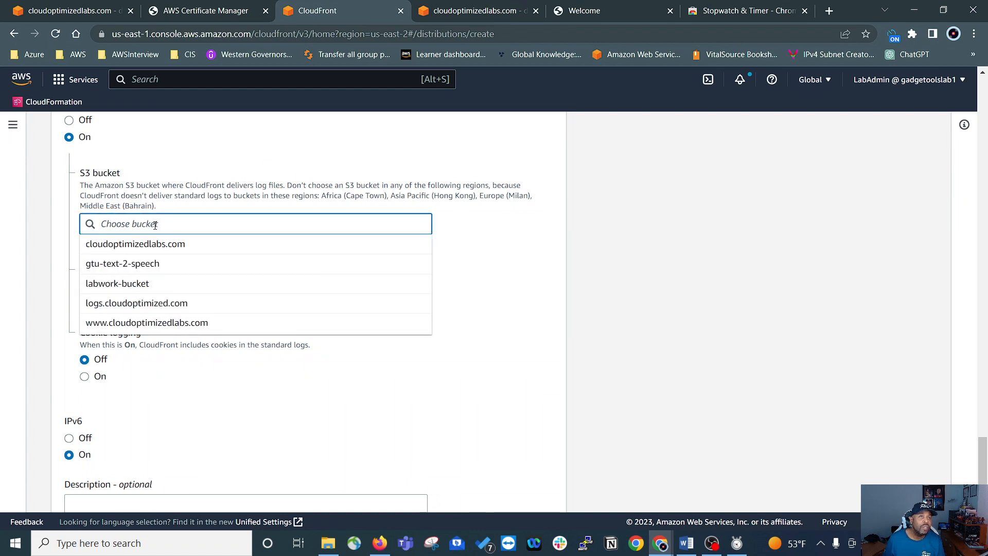
pyautogui.click(146, 303)
# Step: Set the log prefix for standard logging to AccessLogs
pyautogui.scroll(1, 263, 251)
pyautogui.click(112, 370)
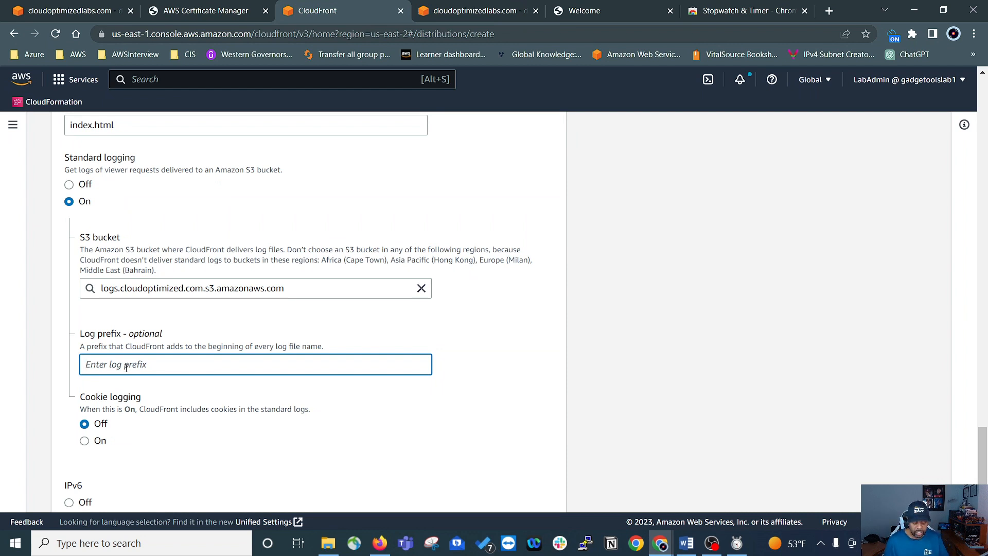
pyautogui.write('A')
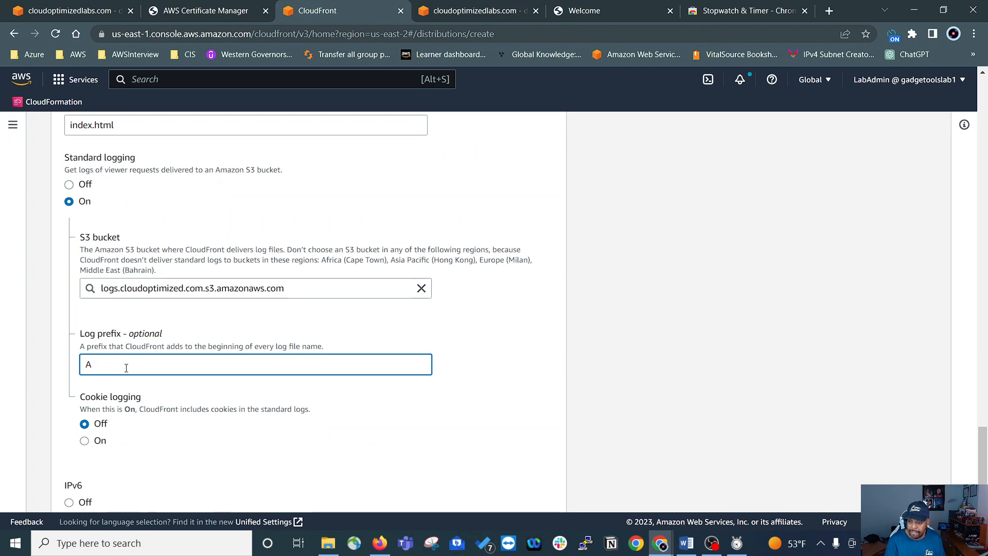
pyautogui.write('cces')
pyautogui.press('BackSpace')
pyautogui.write('essLogs')
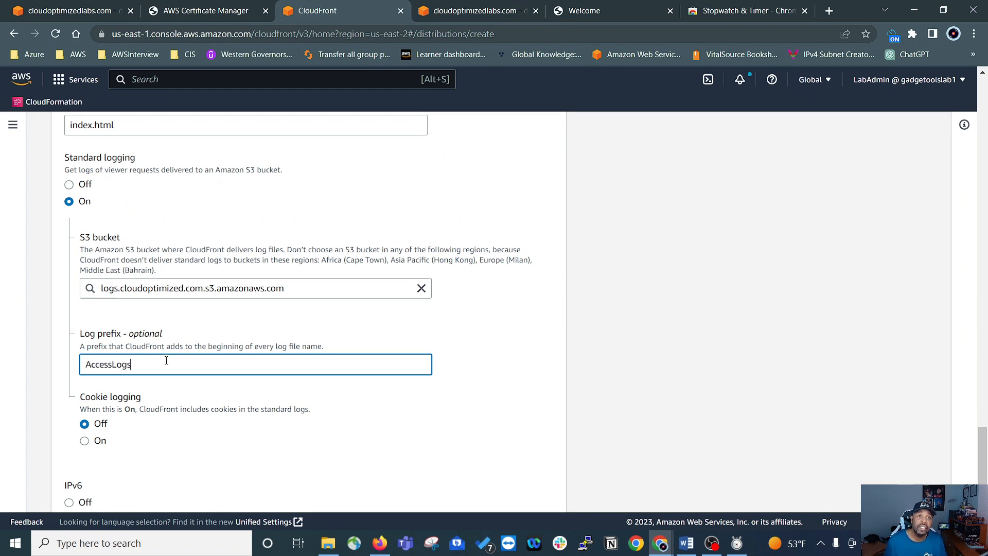
# Step: Create the CloudFront distribution with the configured settings, leaving cookie logging off and IPv6 on
pyautogui.scroll(-3, 245, 333)
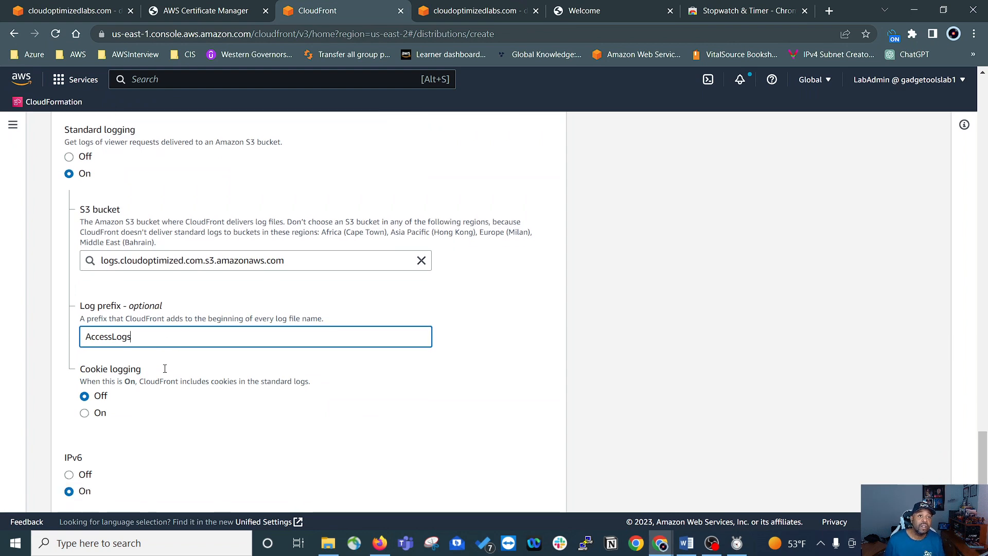
pyautogui.click(233, 334)
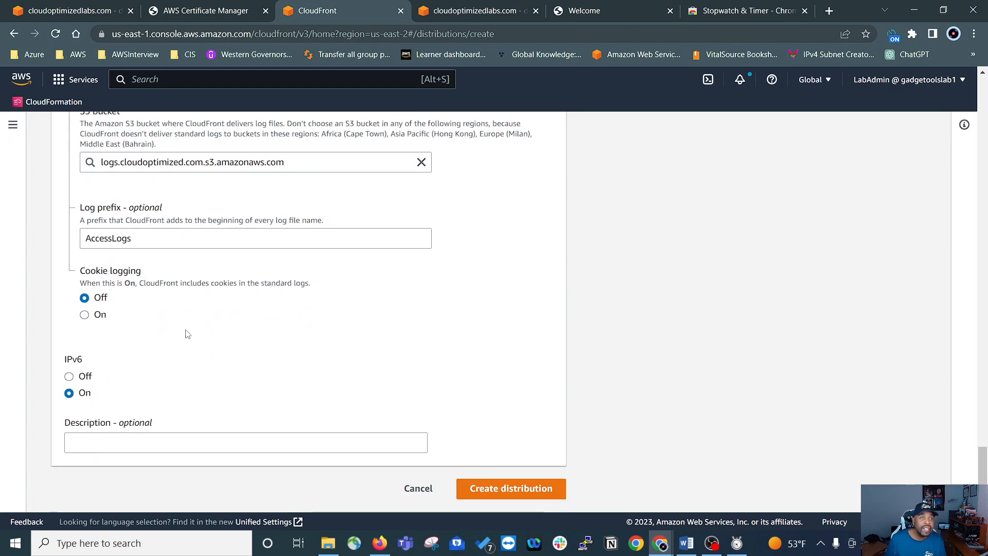
pyautogui.click(509, 492)
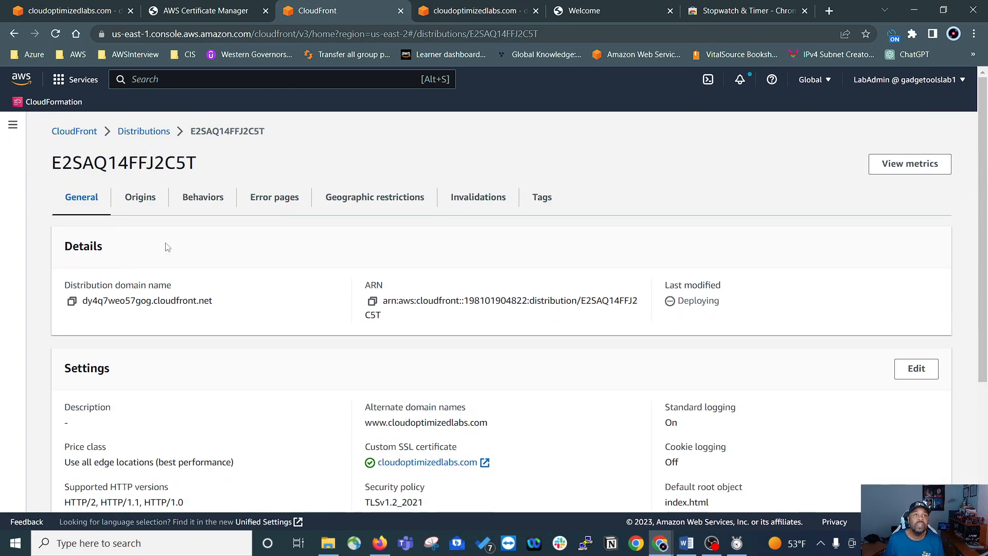
# Step: Open the new distribution from the distributions list and review its general details, deployment status and settings
pyautogui.click(13, 125)
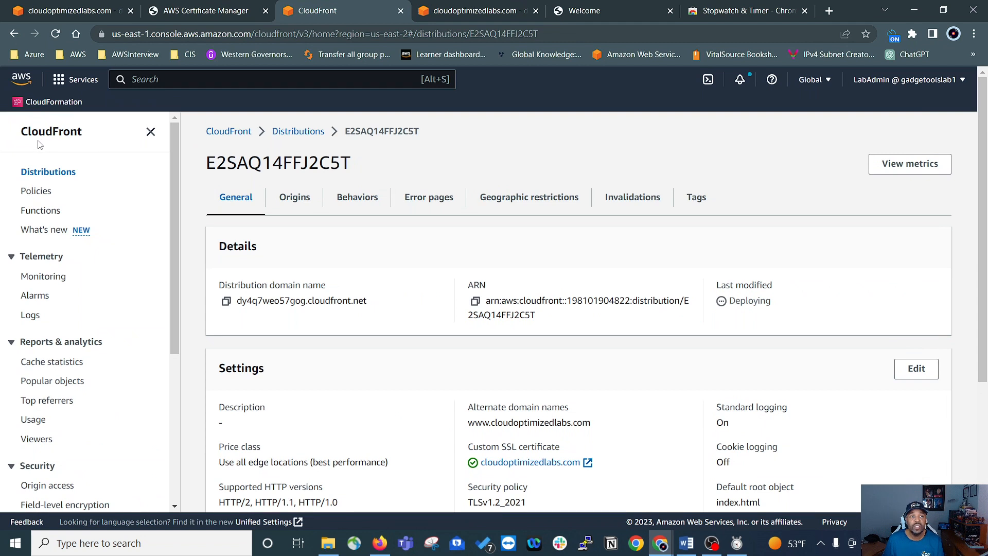
pyautogui.click(48, 172)
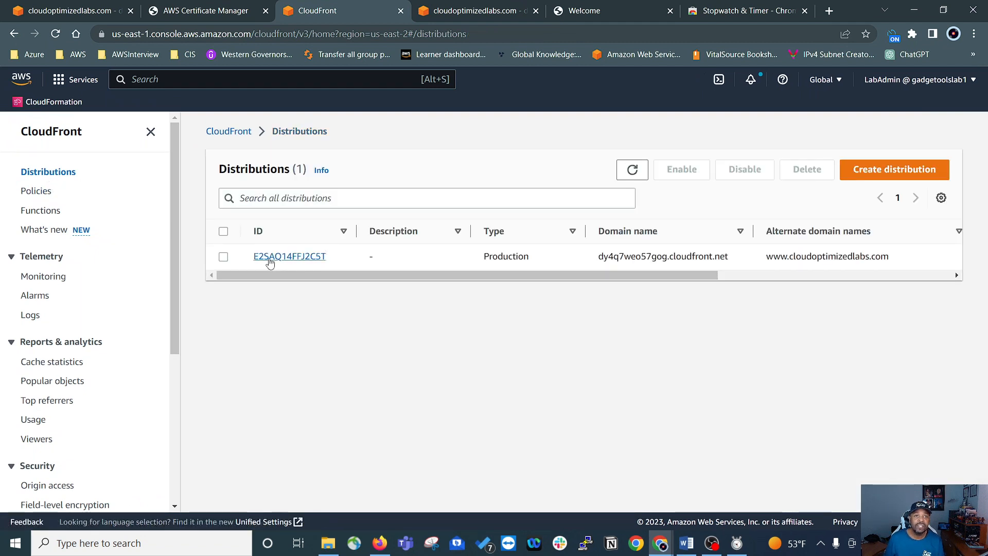
pyautogui.click(271, 257)
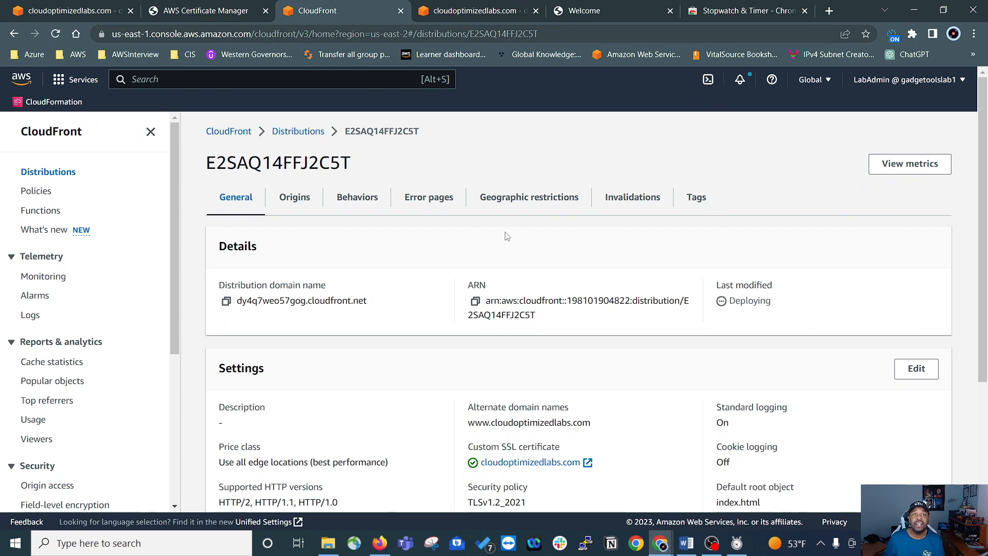
pyautogui.scroll(-4, 505, 234)
pyautogui.scroll(4, 664, 309)
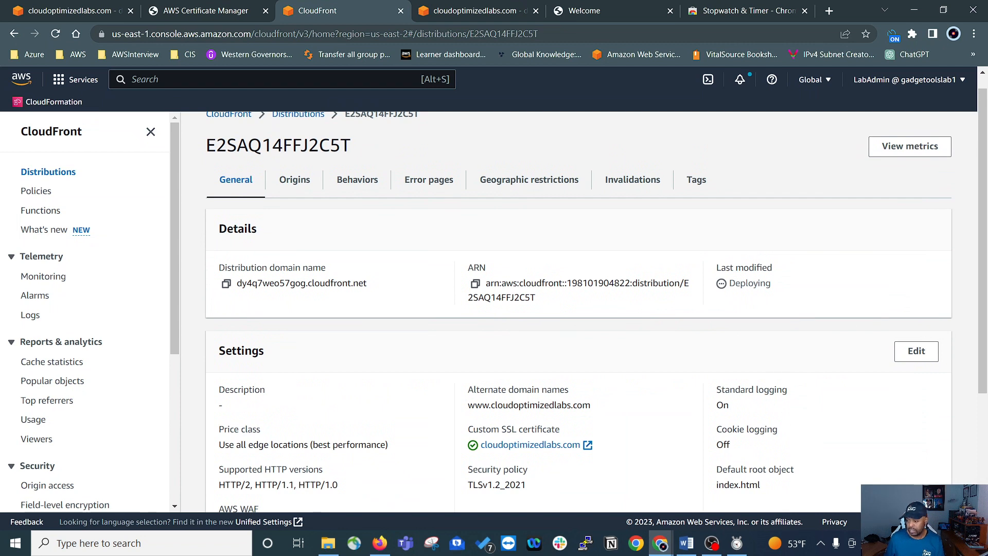
pyautogui.scroll(-1, 404, 282)
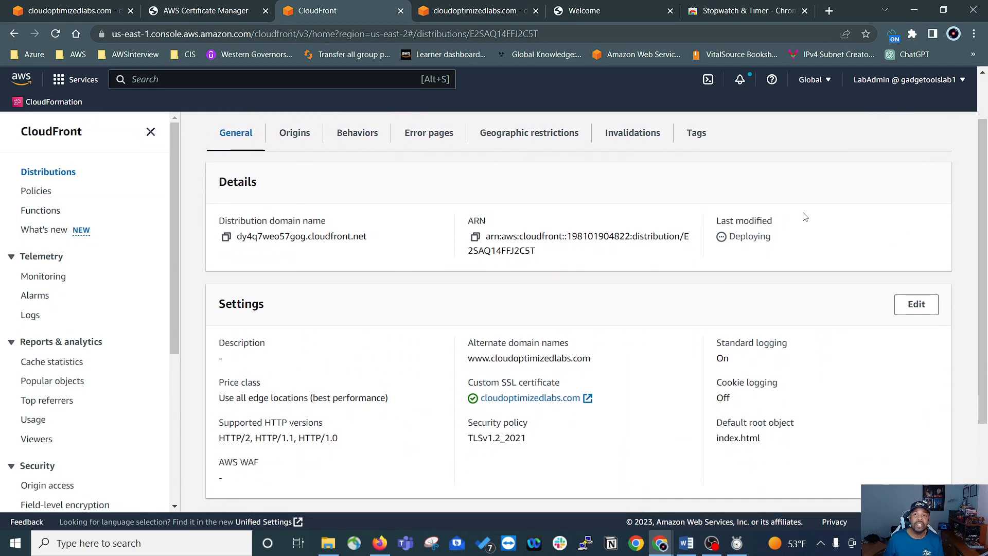
pyautogui.scroll(1, 806, 216)
pyautogui.scroll(-1, 721, 232)
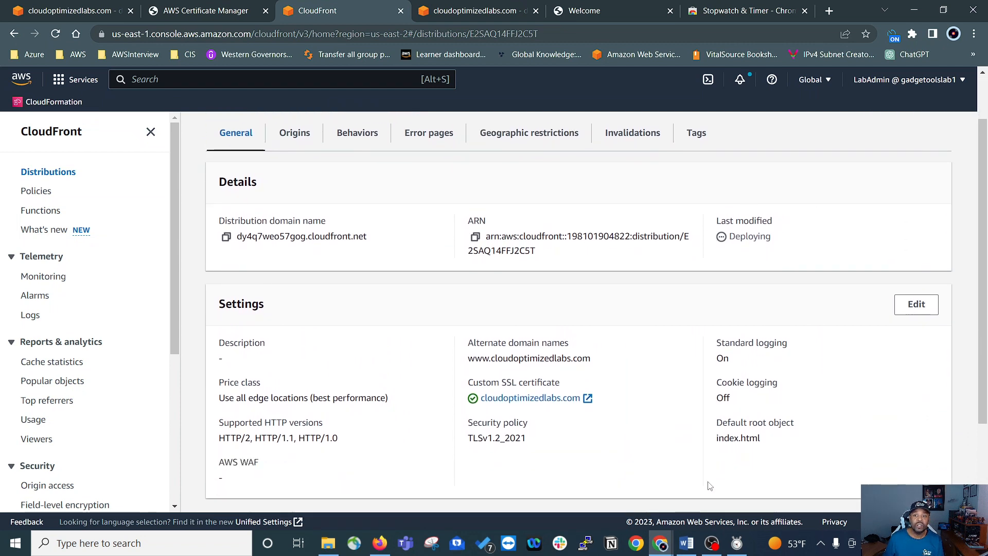
# Step: Switch to the Stopwatch app, reset it and start timing the distribution's deployment
pyautogui.click(737, 543)
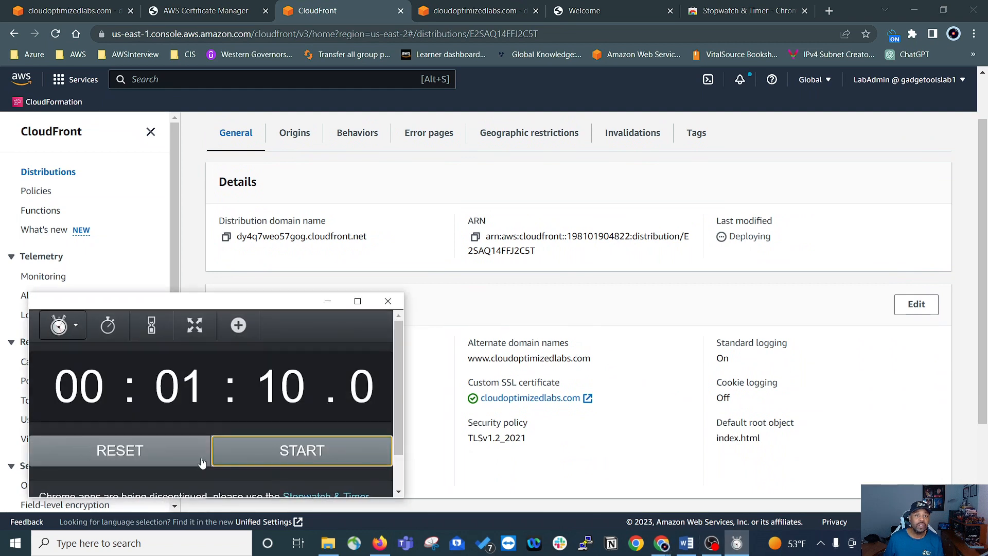
pyautogui.click(153, 452)
pyautogui.click(302, 458)
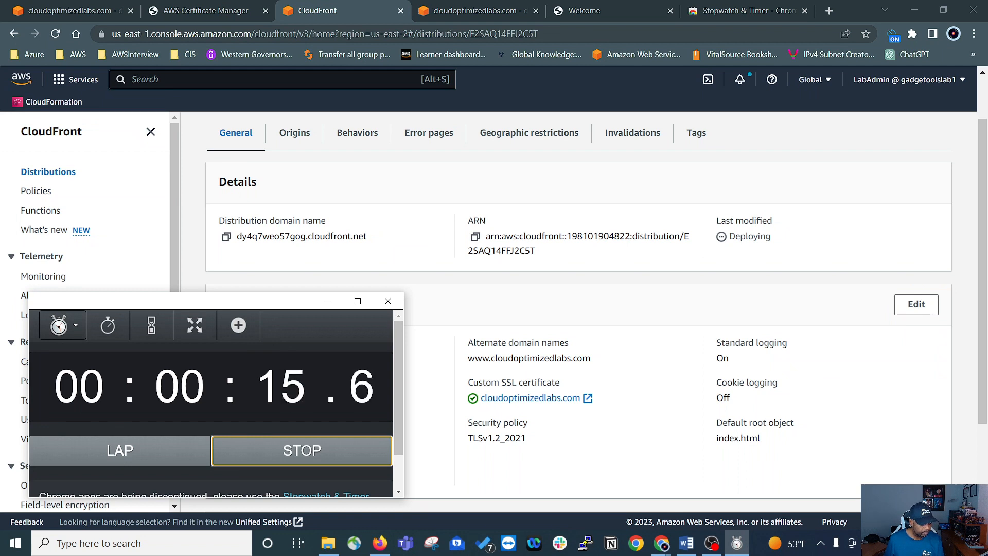
# Step: Reopen the distribution from the distributions list, refresh its page, and check the deployment status against the running Stopwatch app
pyautogui.hotkey('alt', 'Tab')
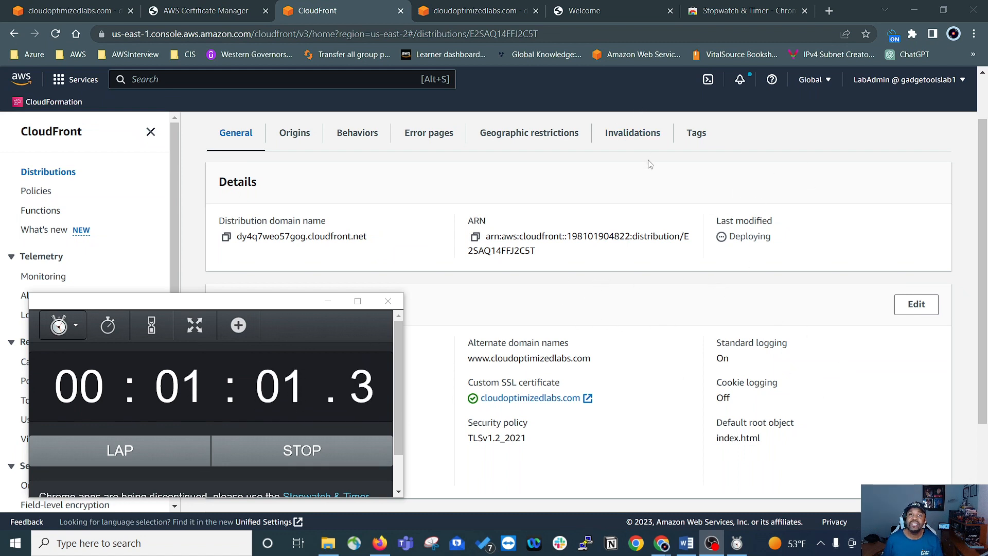
pyautogui.scroll(-2, 716, 175)
pyautogui.scroll(4, 718, 193)
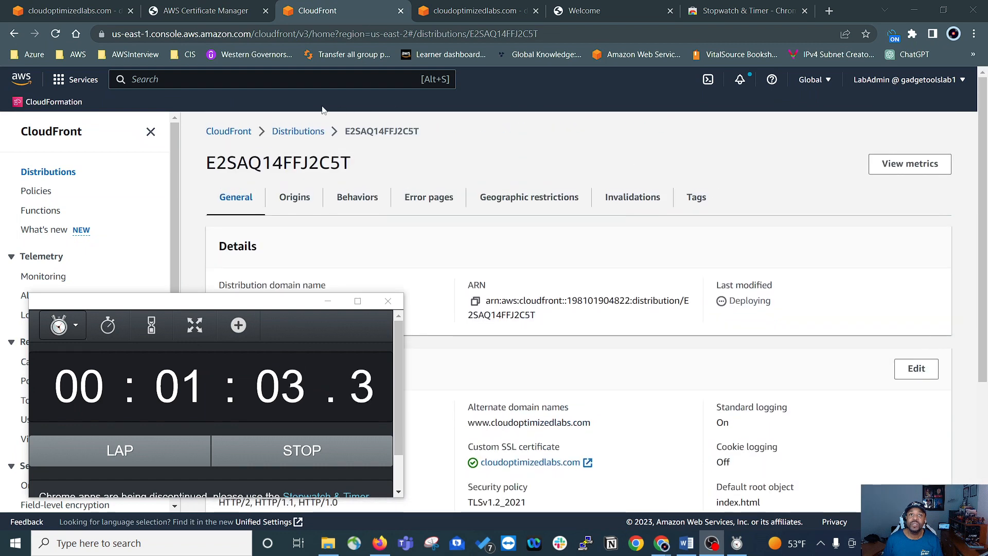
pyautogui.click(298, 131)
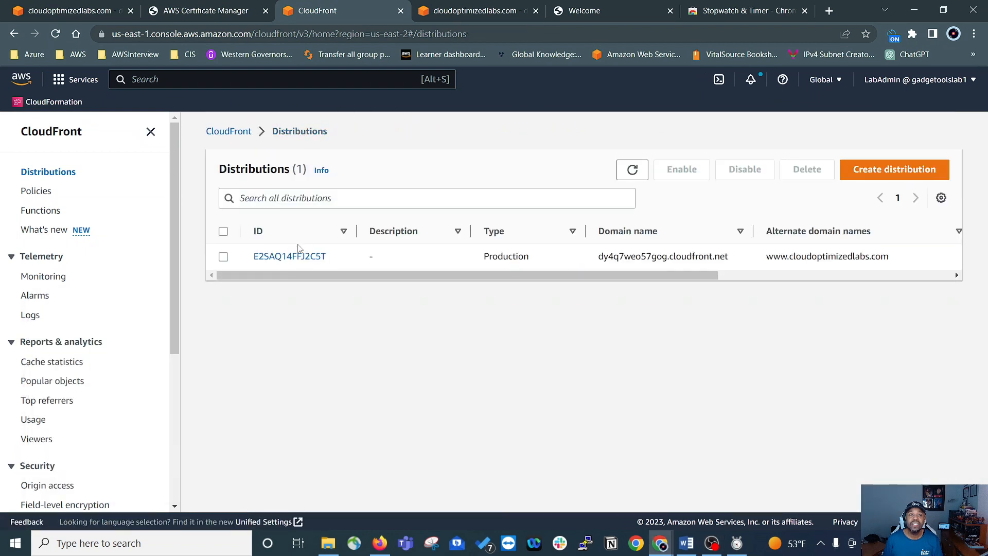
pyautogui.click(300, 256)
pyautogui.scroll(-2, 678, 307)
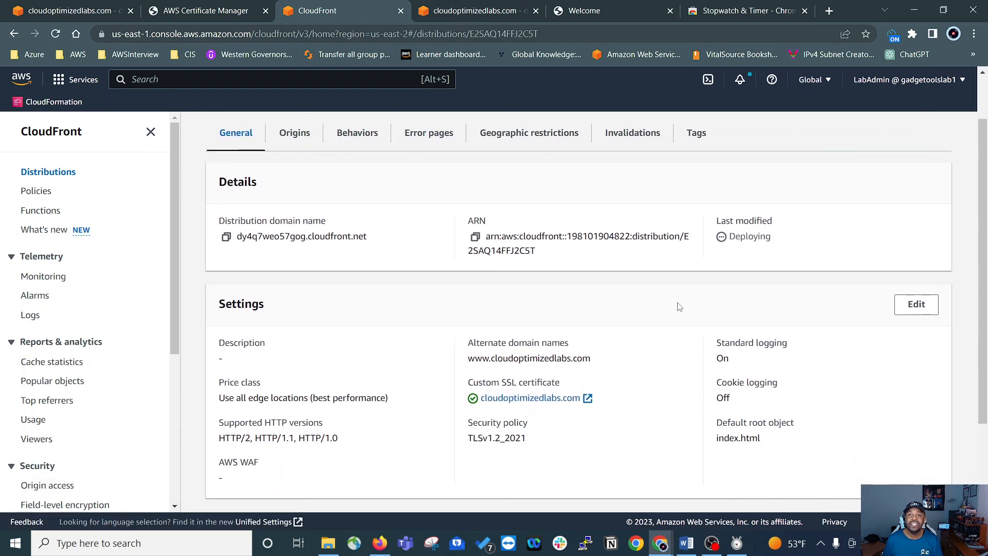
pyautogui.click(57, 35)
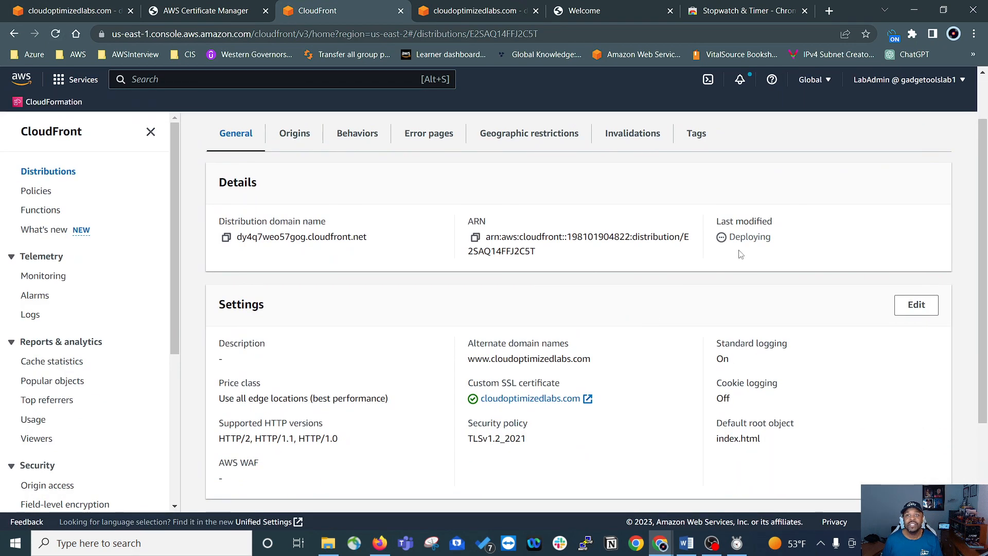
pyautogui.click(737, 544)
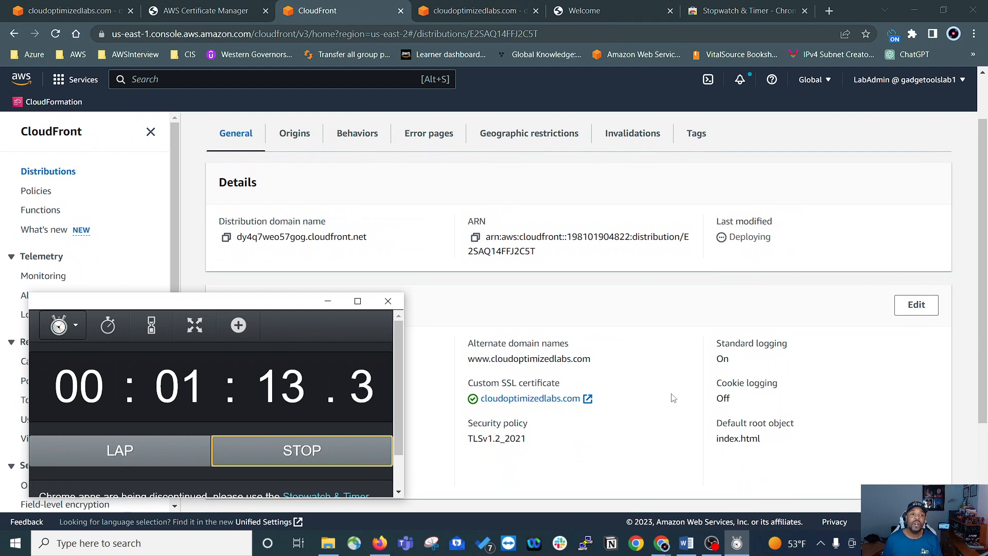
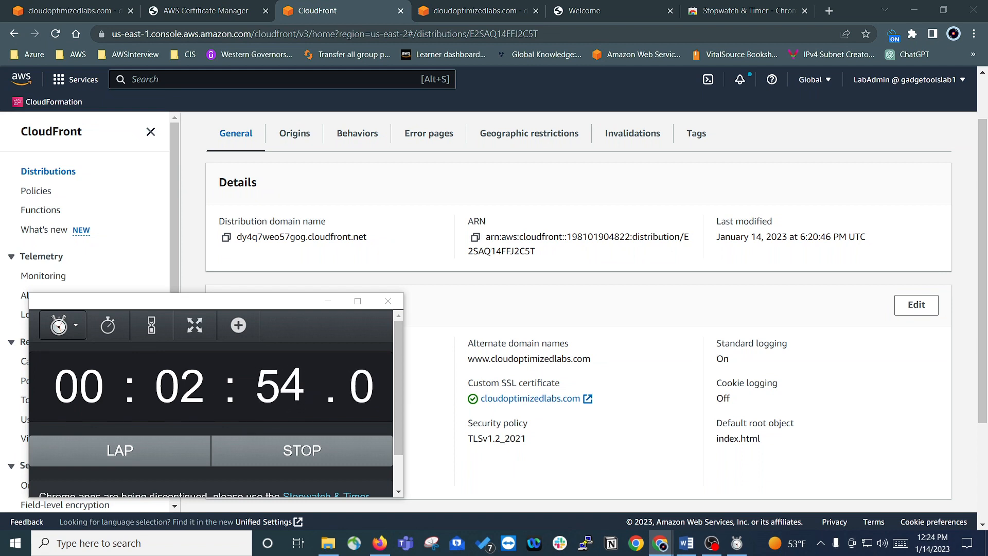
# Step: Review the distribution's details and settings, including its last modified date, alternate domain name and SSL certificate
pyautogui.click(605, 291)
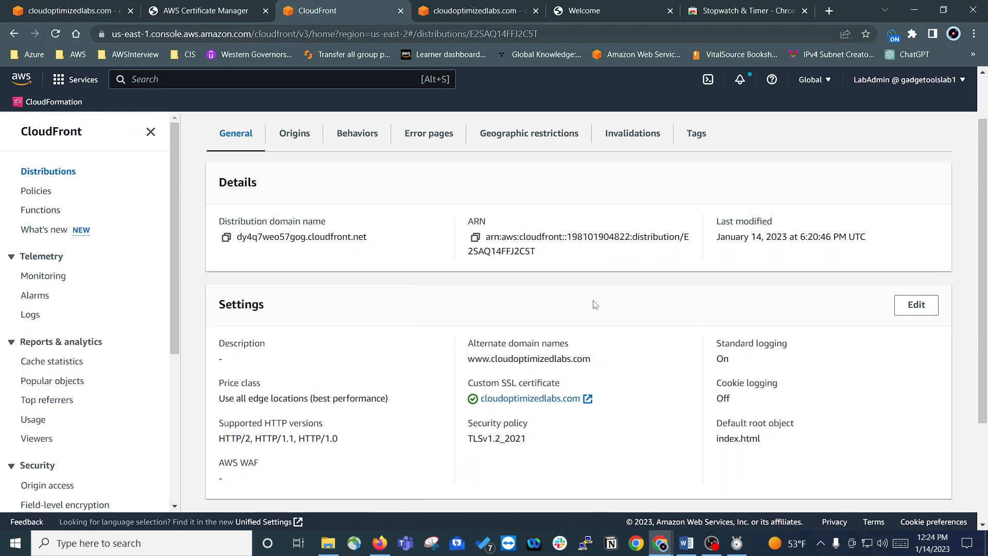
pyautogui.scroll(1, 595, 305)
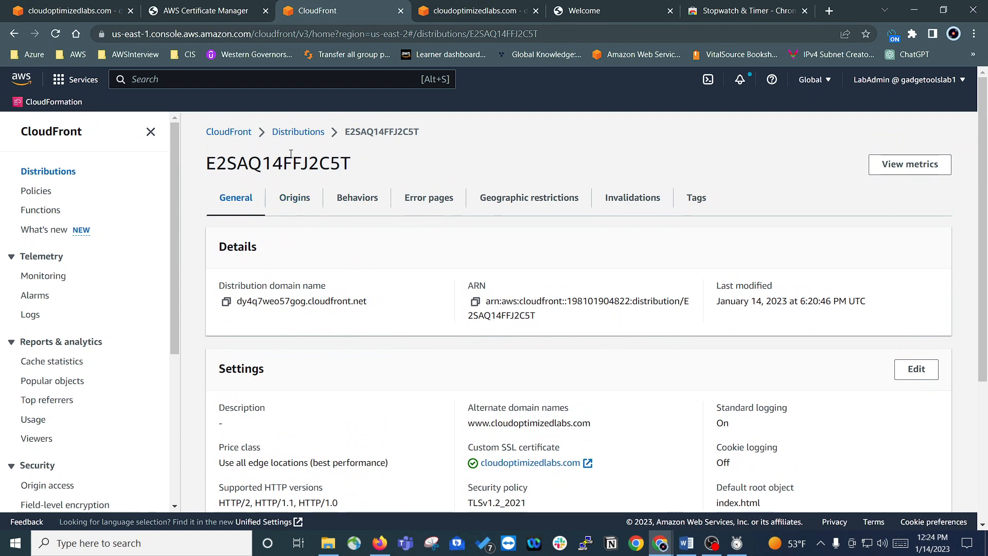
pyautogui.scroll(-2, 515, 340)
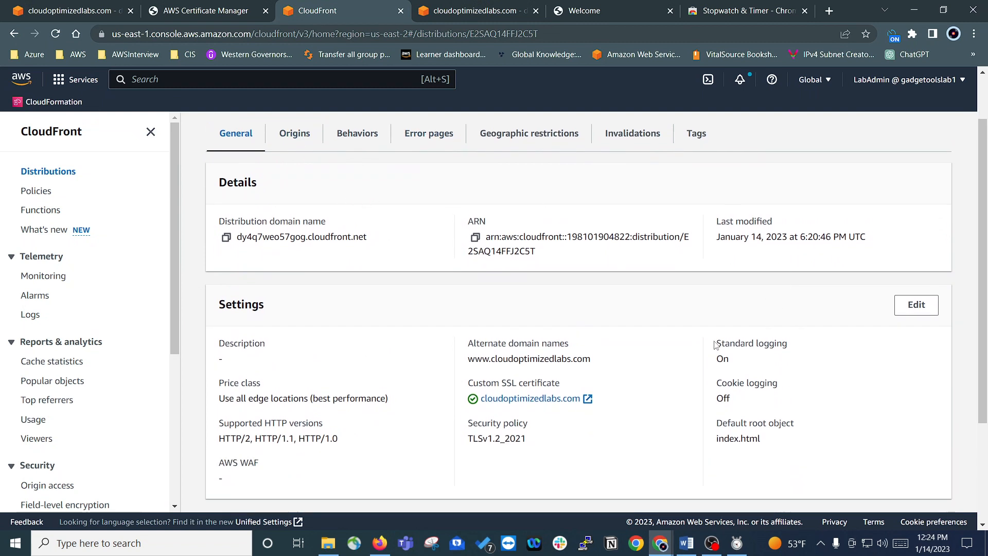
pyautogui.scroll(2, 514, 340)
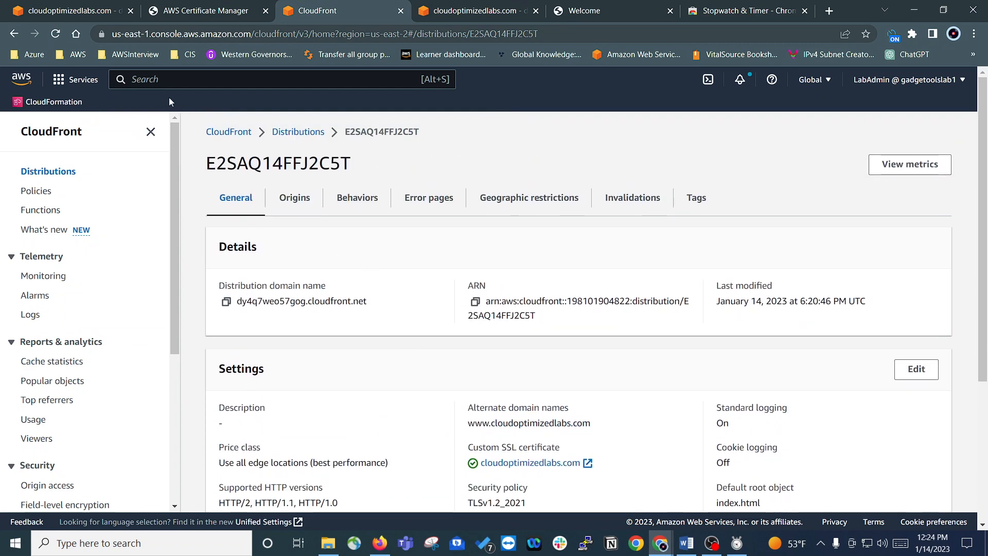
# Step: Check the distribution's status in the distributions list against the elapsed time in the Stopwatch app
pyautogui.click(304, 132)
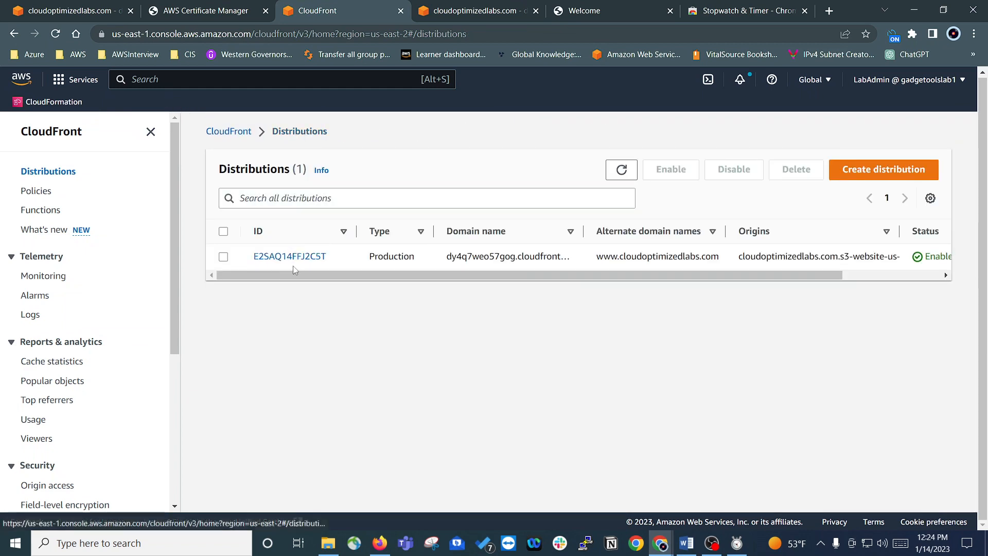
pyautogui.moveTo(432, 276); pyautogui.dragTo(530, 277)
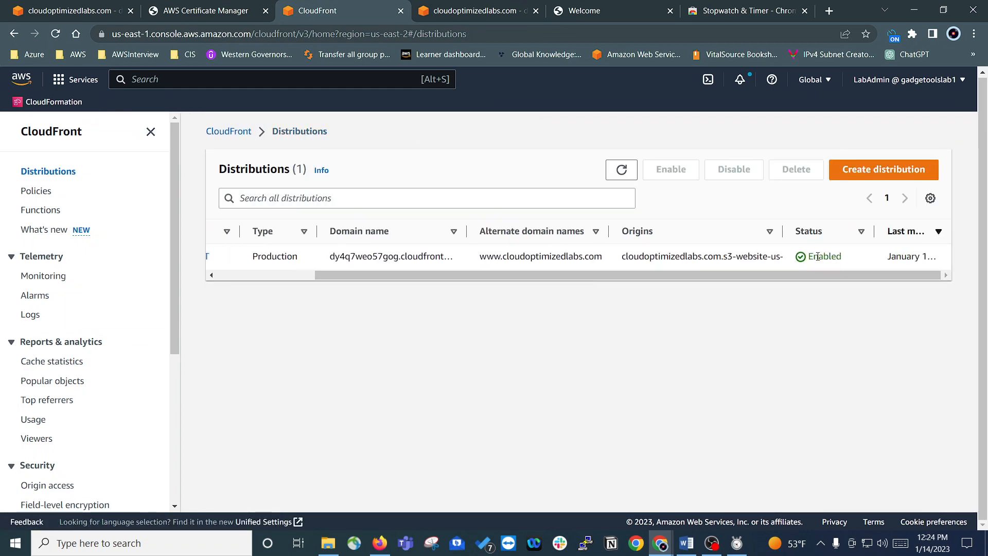
pyautogui.click(737, 545)
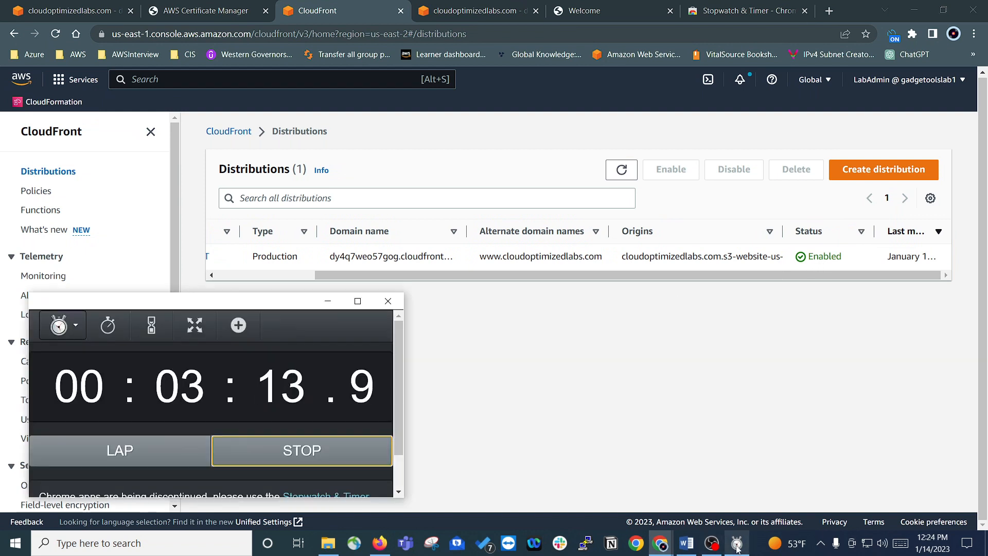
pyautogui.click(736, 549)
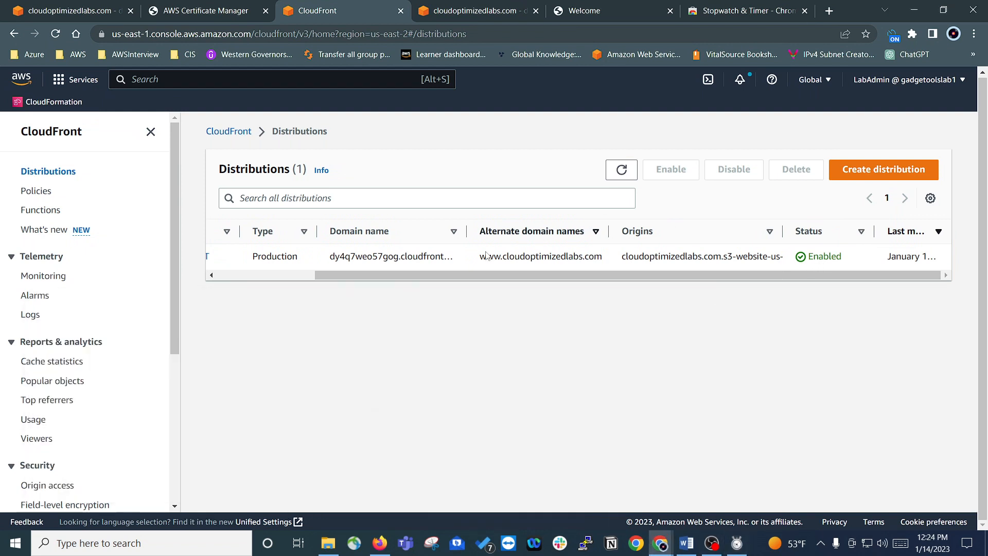
# Step: Open the distribution from the distributions list and copy its distribution domain name
pyautogui.moveTo(577, 278); pyautogui.dragTo(411, 286)
pyautogui.click(298, 257)
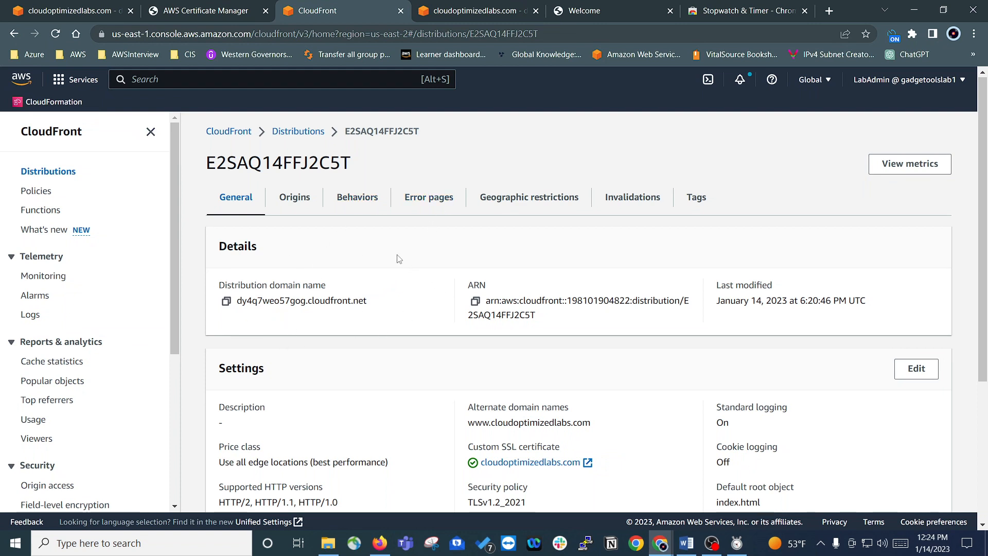
pyautogui.click(226, 302)
# Step: Load the copied distribution domain over HTTPS in a new incognito window and check the site's connection information
pyautogui.click(975, 34)
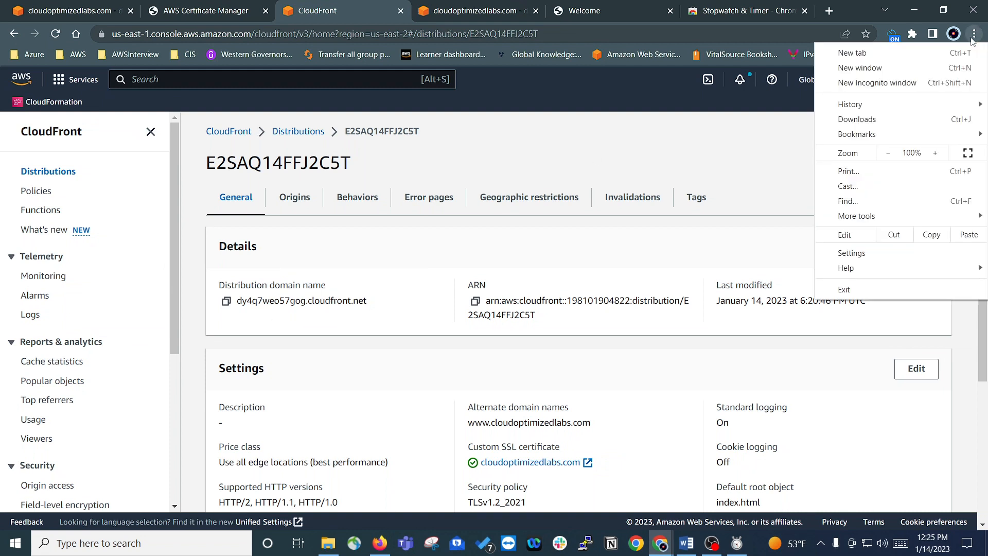
pyautogui.click(860, 83)
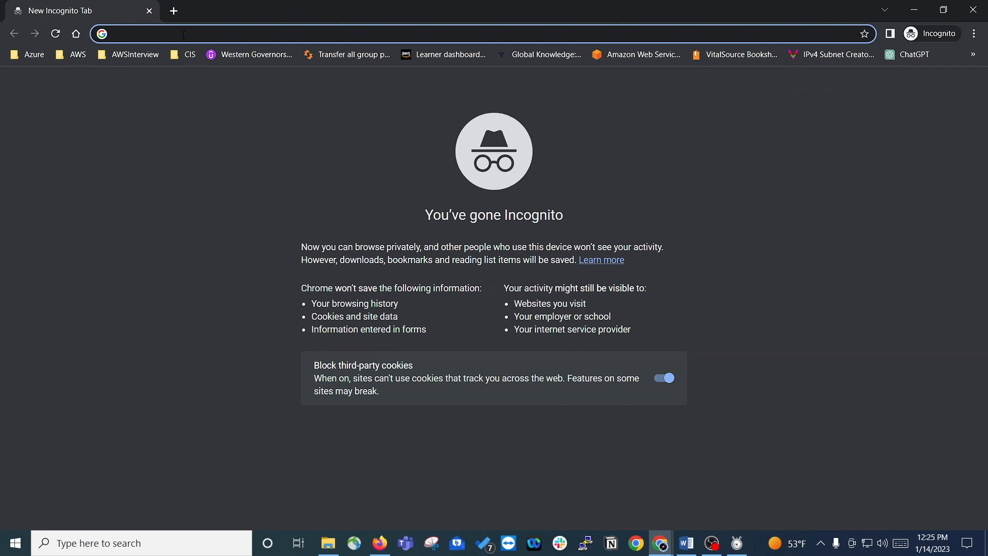
pyautogui.rightClick(183, 35)
pyautogui.click(214, 122)
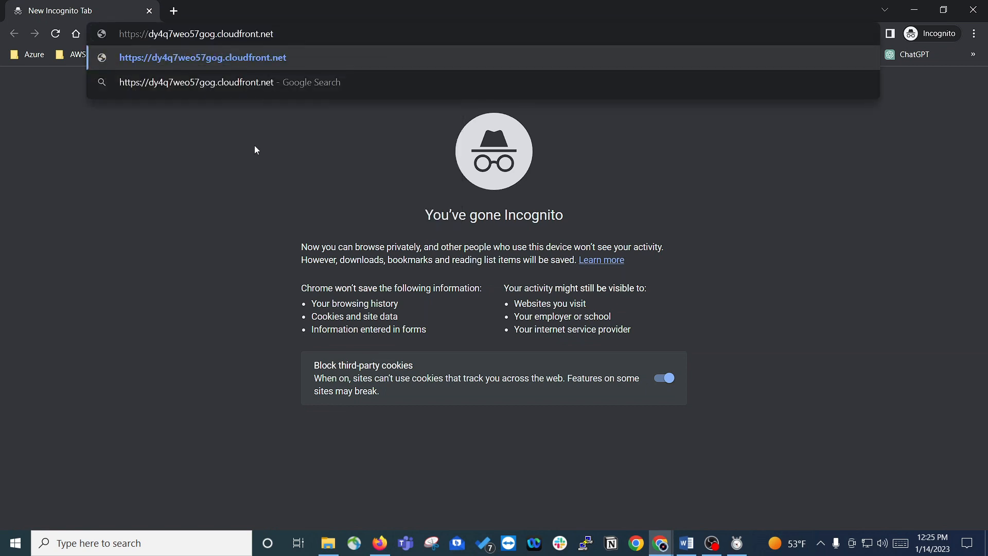
pyautogui.press('Return')
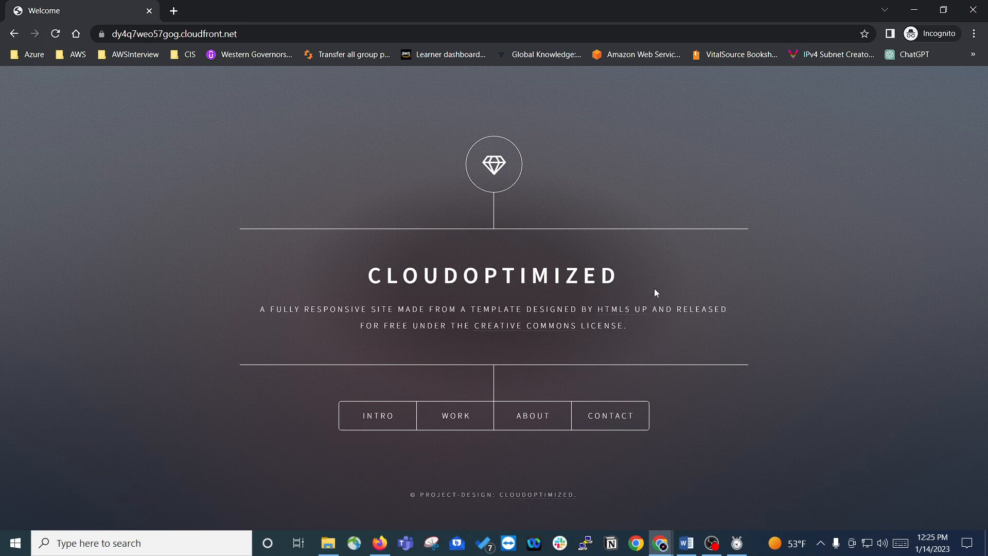
pyautogui.click(97, 36)
pyautogui.click(141, 304)
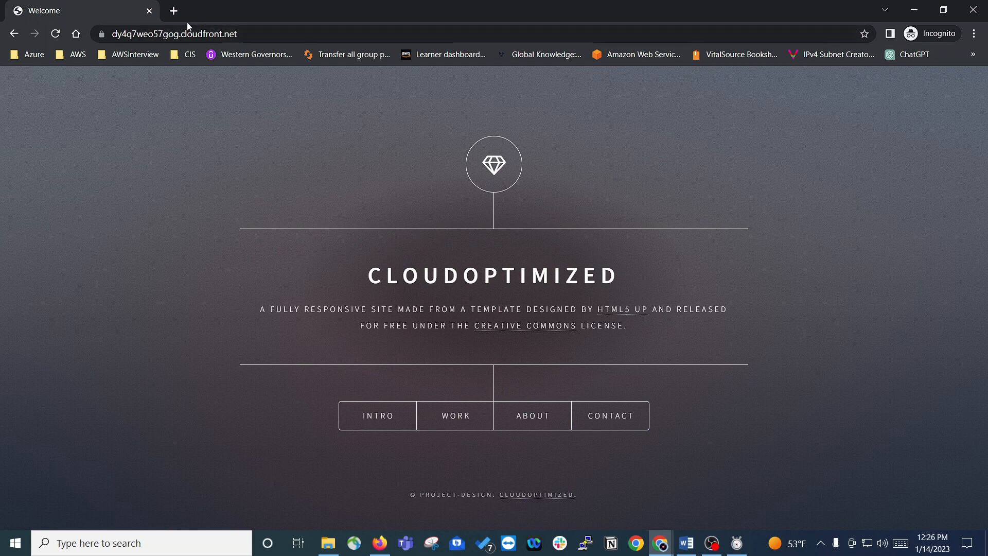
# Step: Load cloudoptimizedlabs.com in a second incognito tab to check its connection security, and close the incognito window
pyautogui.click(174, 11)
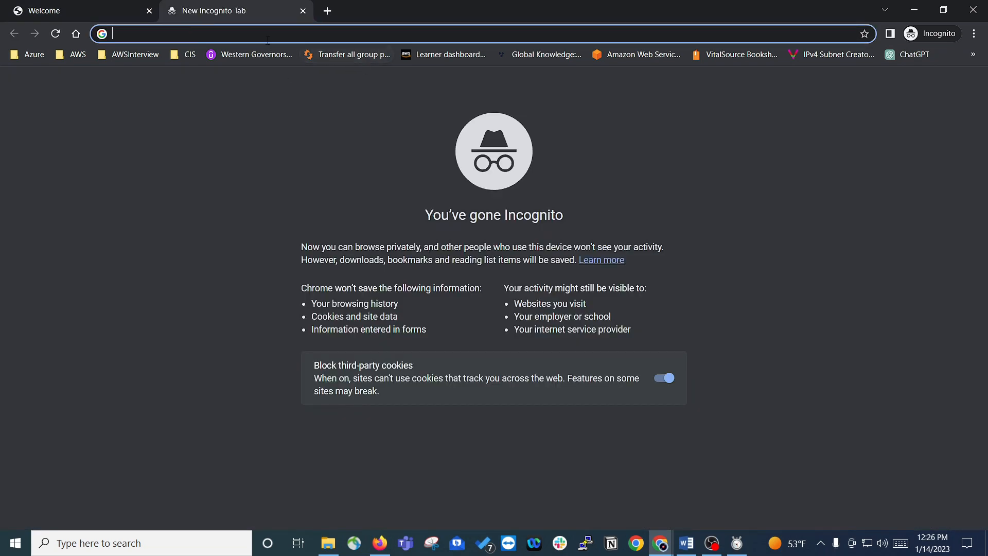
pyautogui.write('clou')
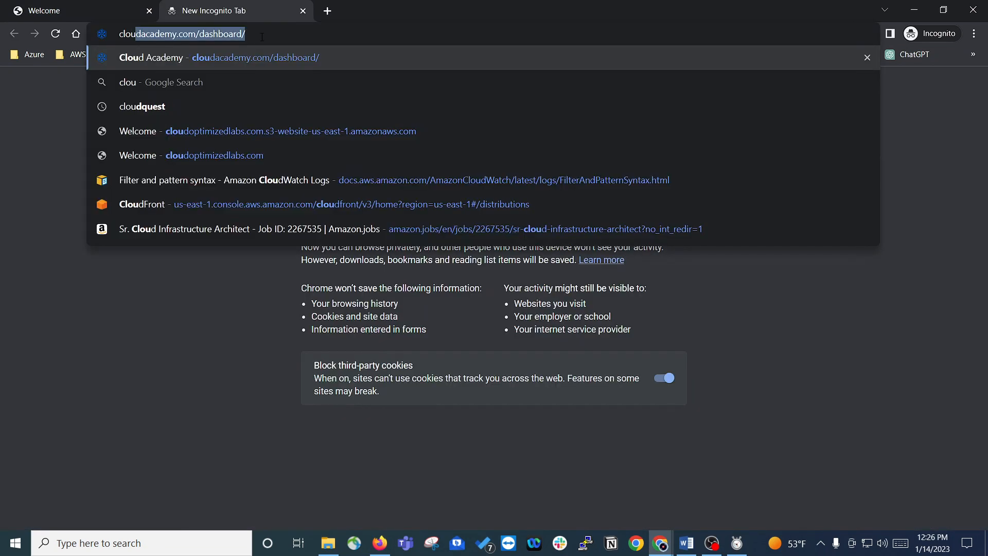
pyautogui.write('doptim')
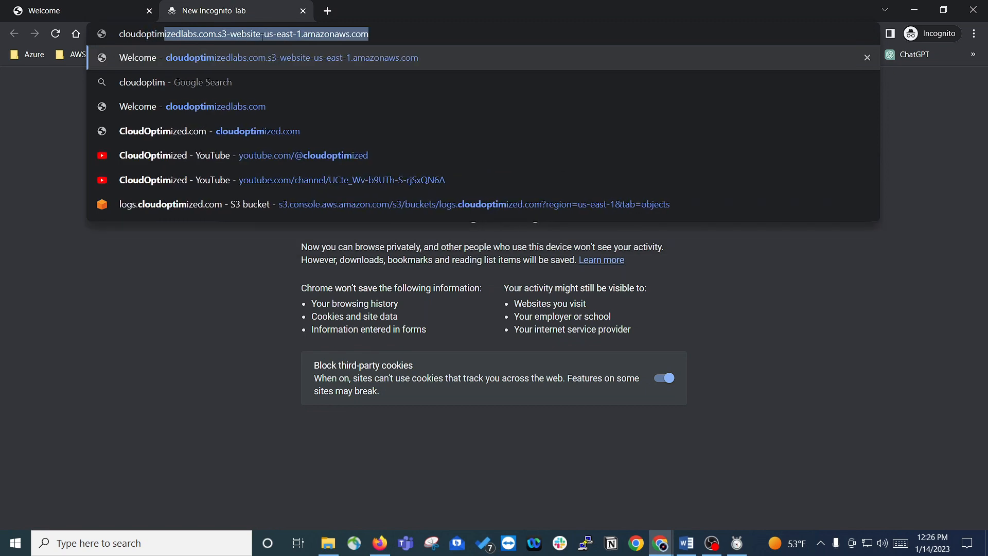
pyautogui.write('izedlabs')
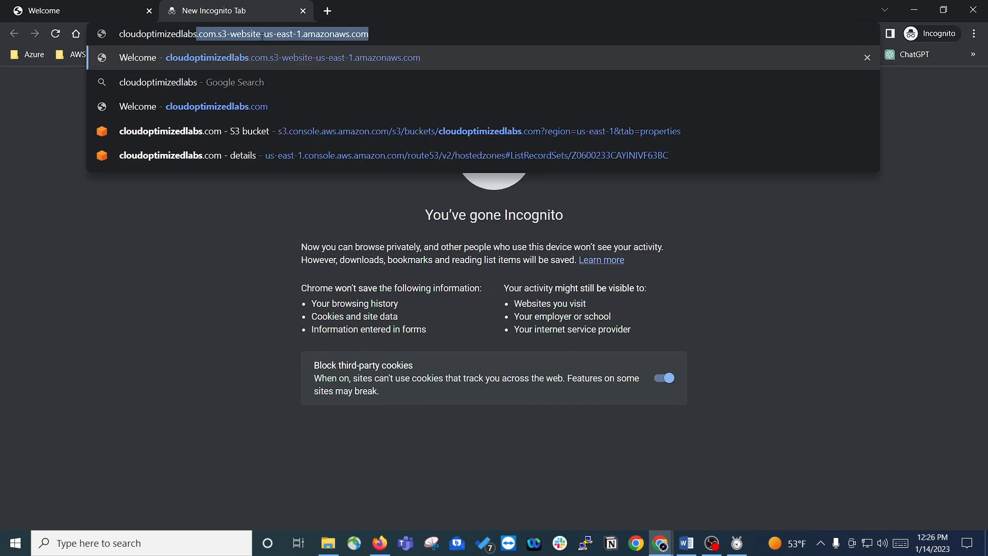
pyautogui.write('.com')
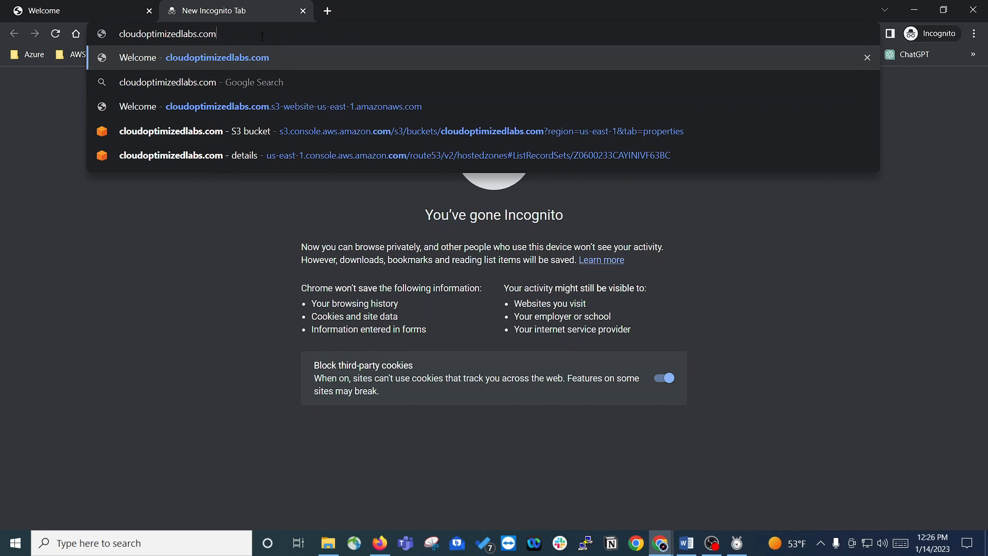
pyautogui.press('Return')
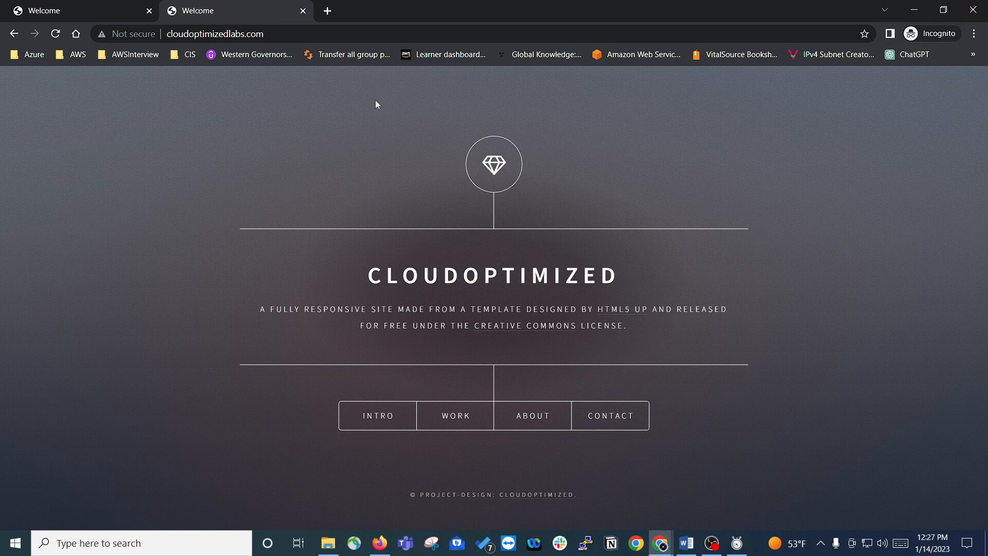
pyautogui.click(974, 12)
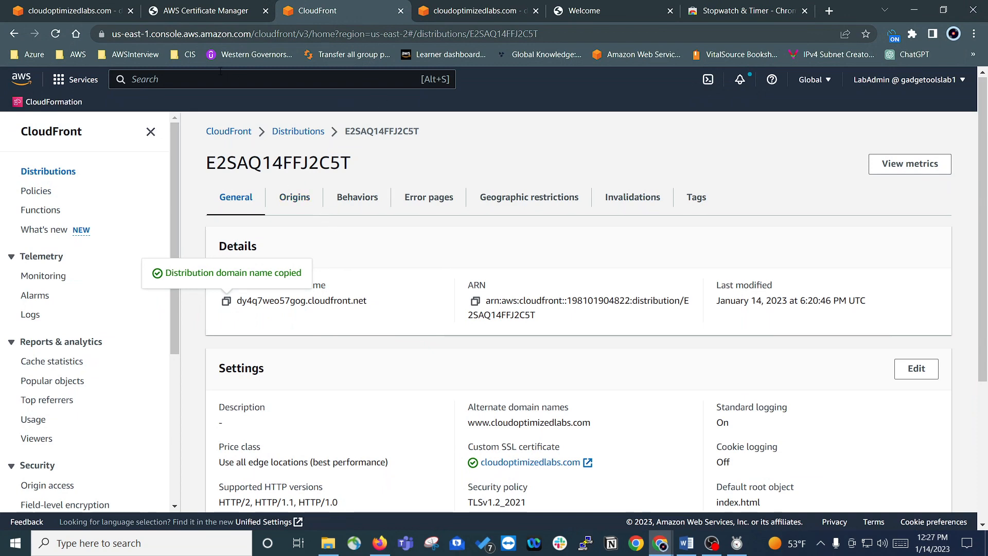
# Step: Reopen the cloudoptimizedlabs.com hosted zone in Route 53 and sort its records by record name
pyautogui.click(88, 11)
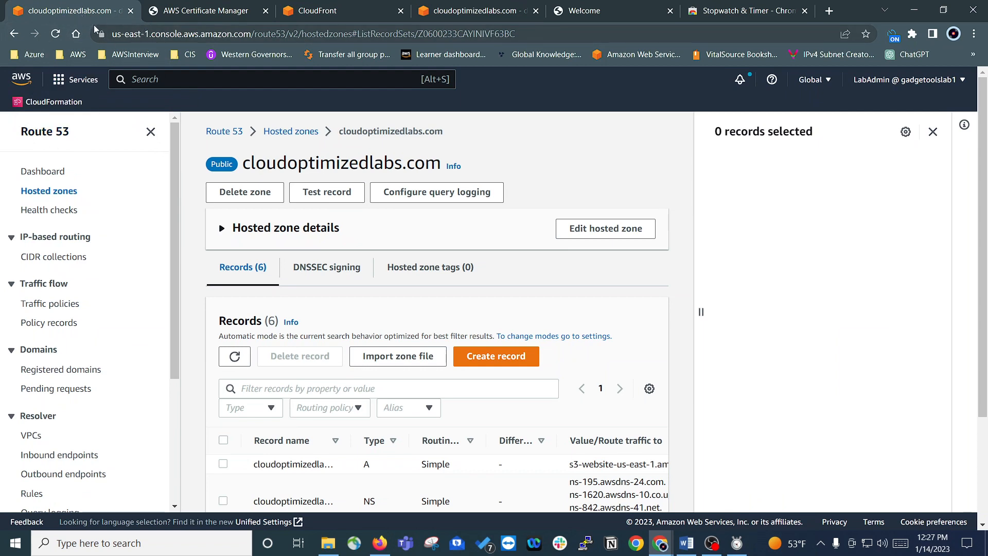
pyautogui.click(49, 132)
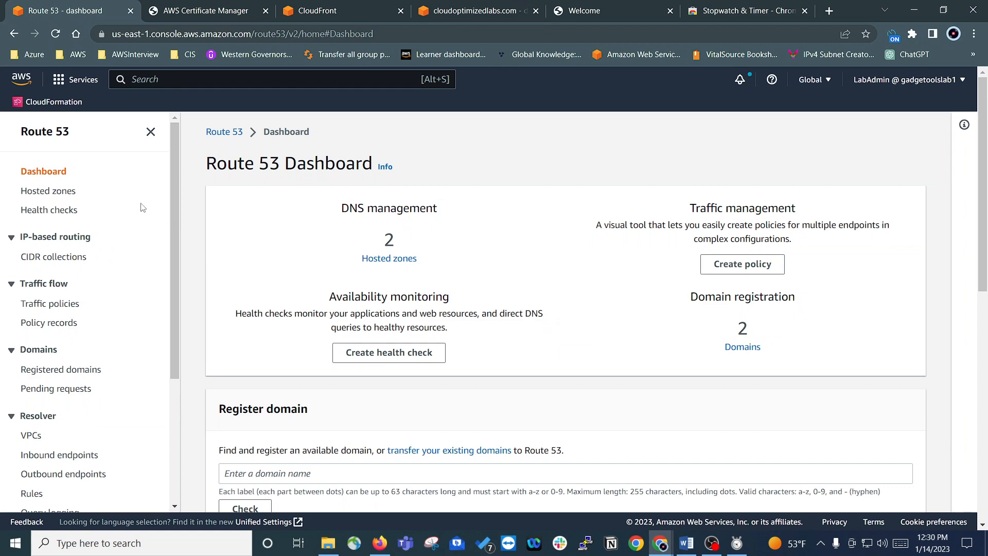
pyautogui.click(56, 34)
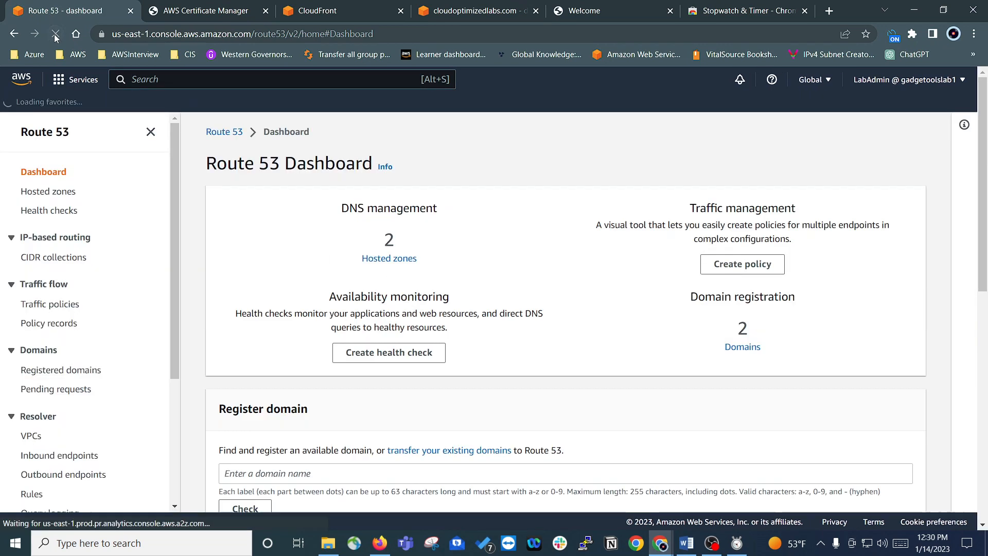
pyautogui.click(44, 197)
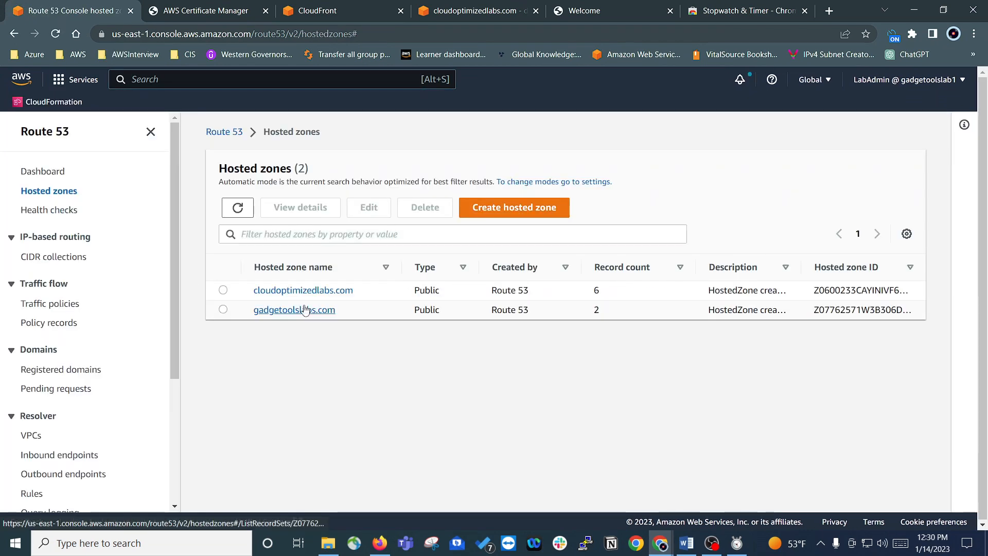
pyautogui.click(287, 292)
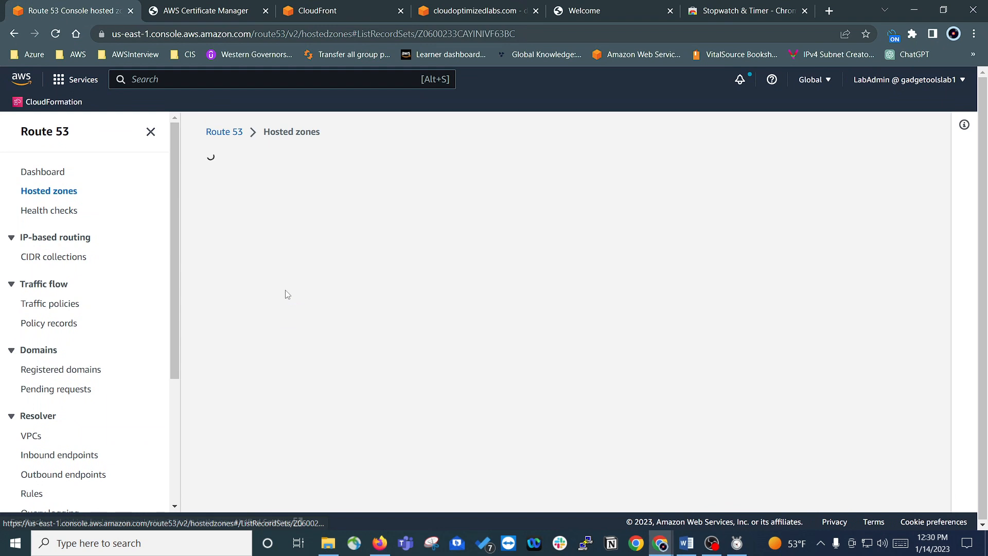
pyautogui.scroll(-3, 360, 335)
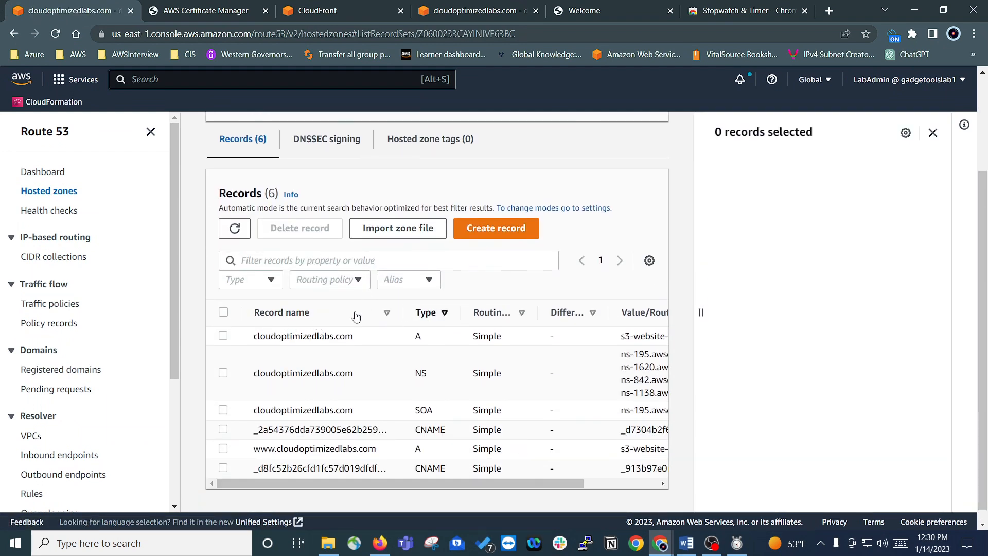
pyautogui.click(319, 313)
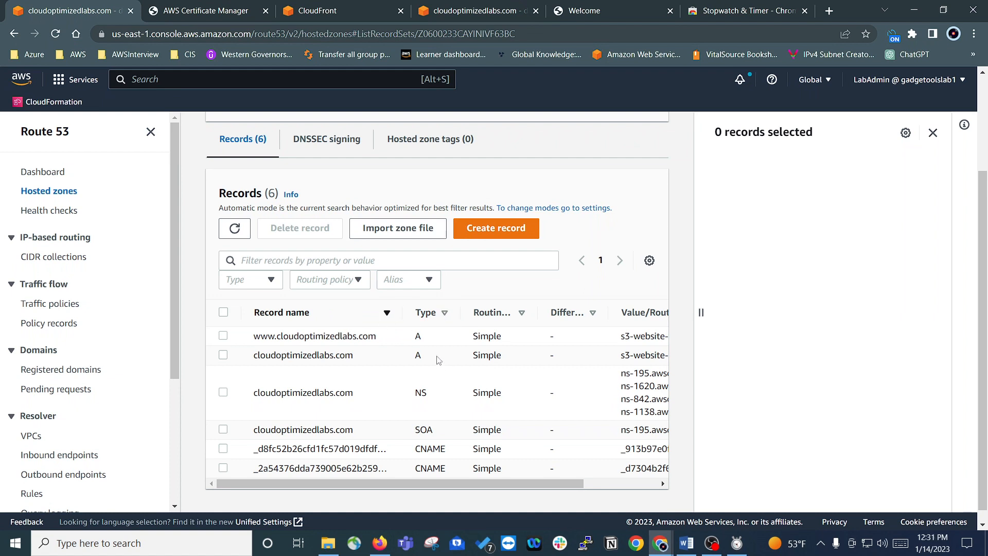
# Step: Edit the root domain's A record as an alias to a CloudFront distribution, choosing s3-website-us-east-1.amazonaws.com (cloudoptimizedlabs.com) as the target
pyautogui.click(223, 355)
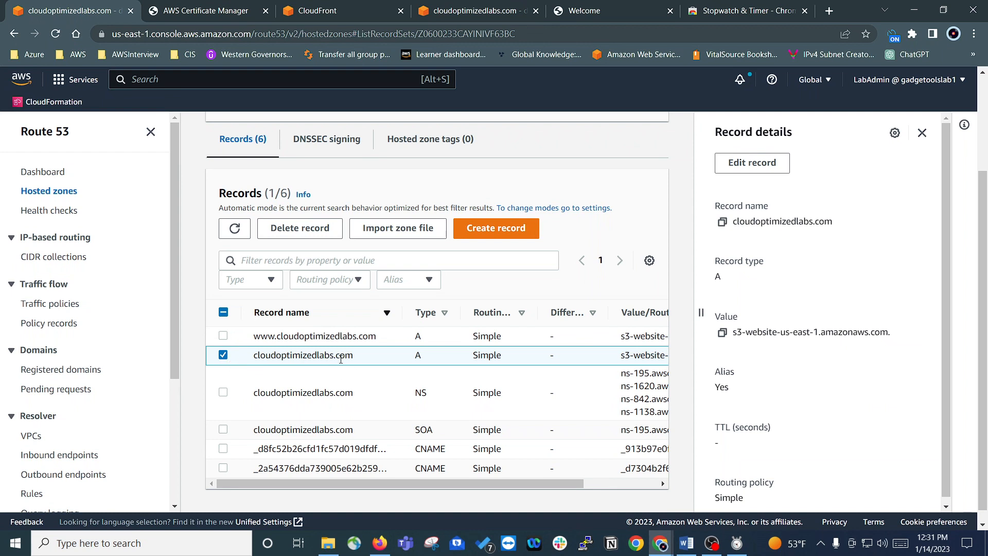
pyautogui.click(751, 164)
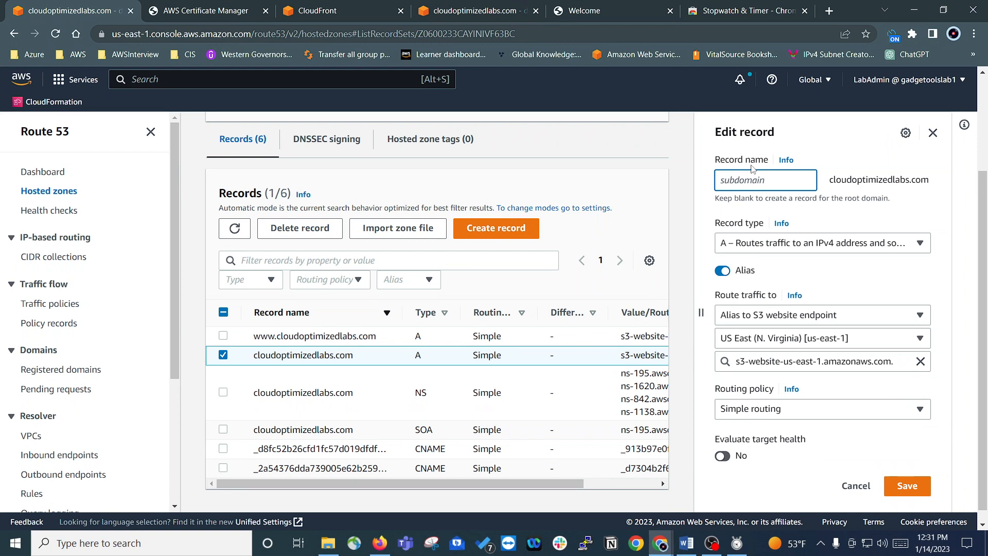
pyautogui.scroll(-1, 745, 304)
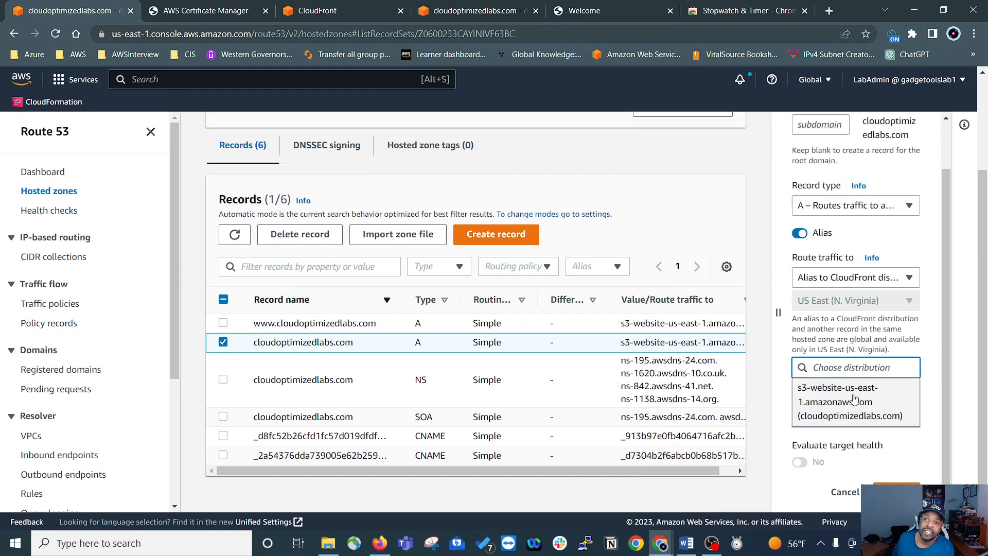
pyautogui.click(822, 400)
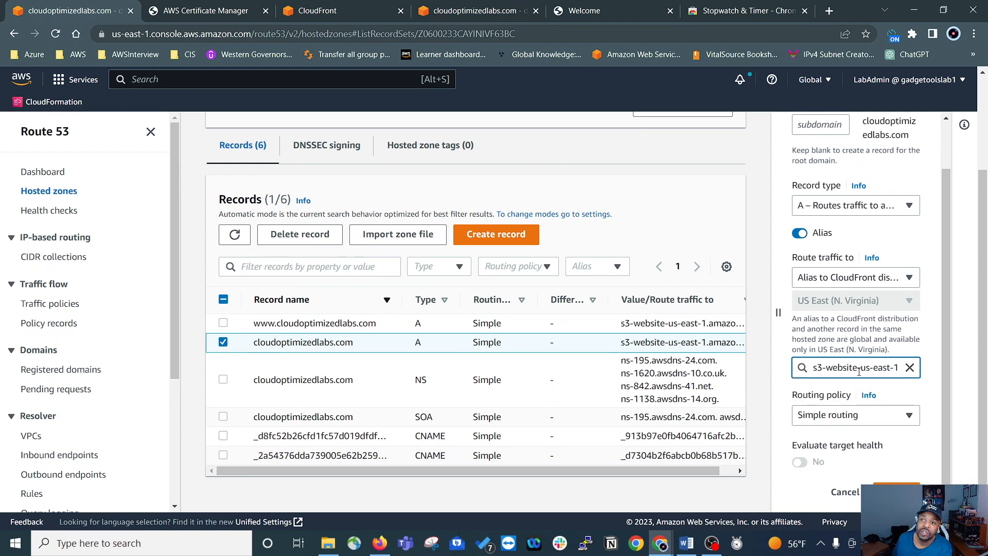
# Step: Check the alias endpoint and CloudFront distribution suggestions for the root domain's A record, and reload the hosted zone page
pyautogui.click(879, 367)
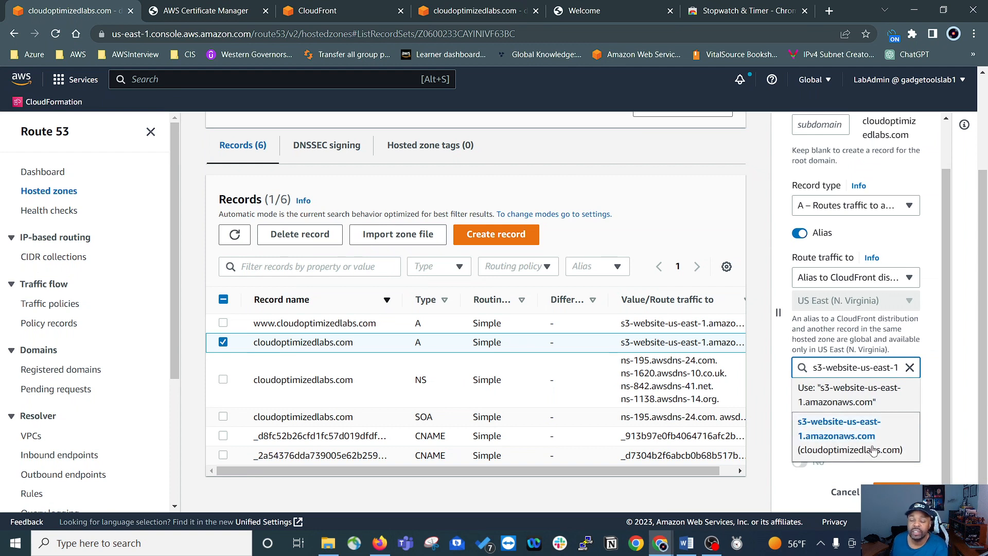
pyautogui.click(928, 336)
pyautogui.click(851, 365)
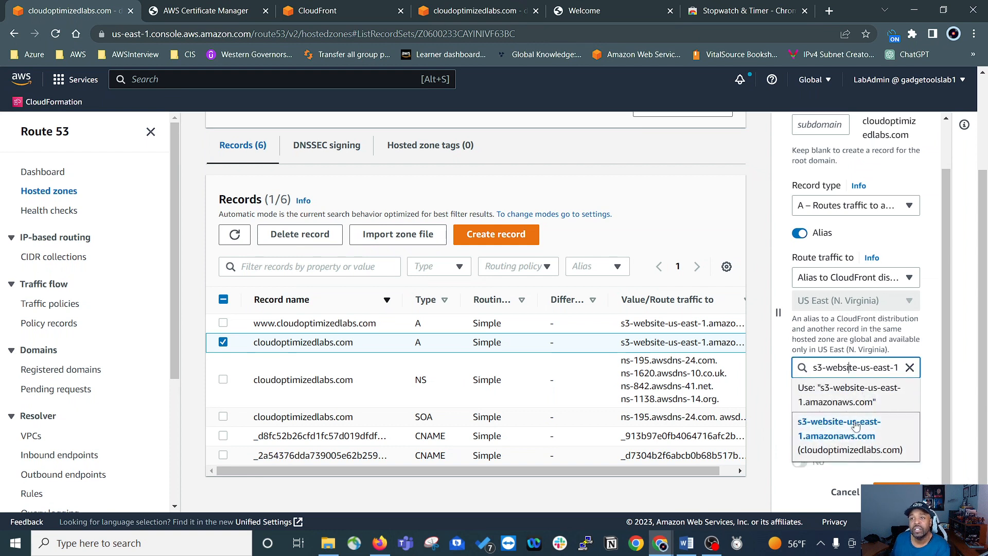
pyautogui.click(936, 337)
pyautogui.click(834, 278)
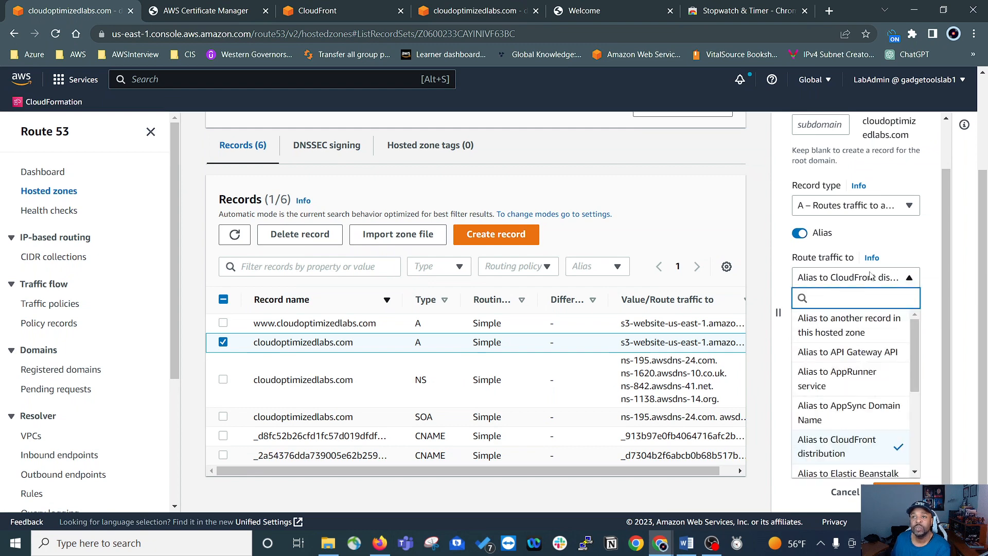
pyautogui.click(870, 276)
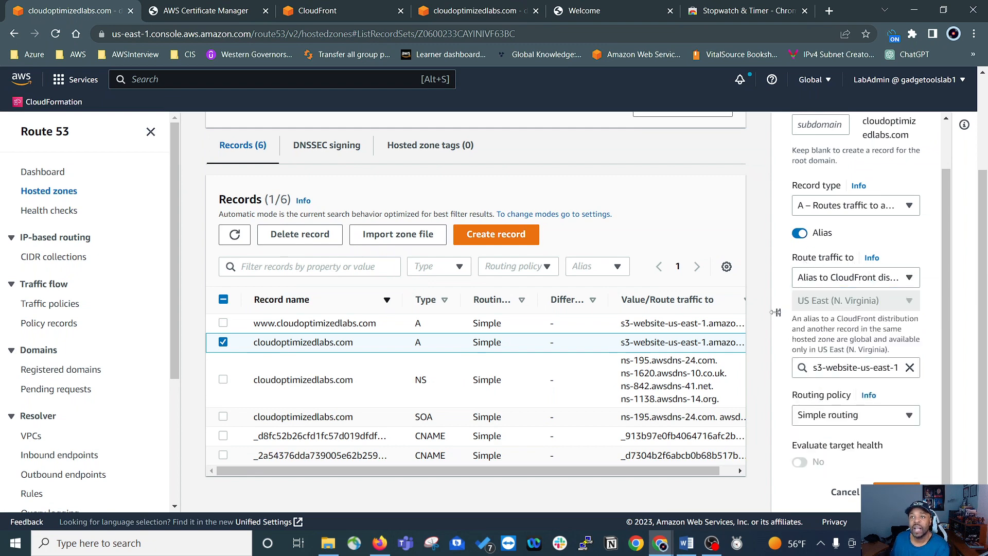
pyautogui.click(874, 367)
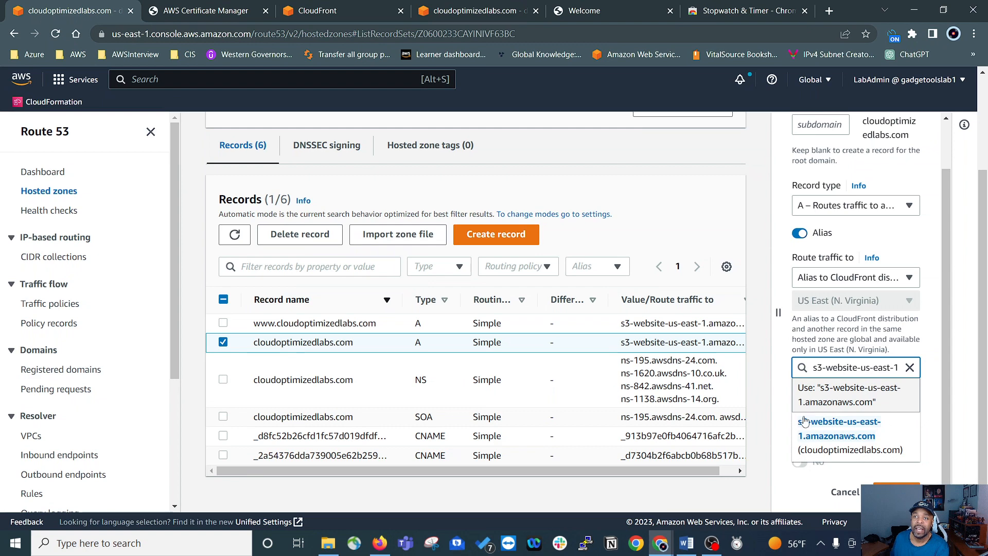
pyautogui.click(871, 367)
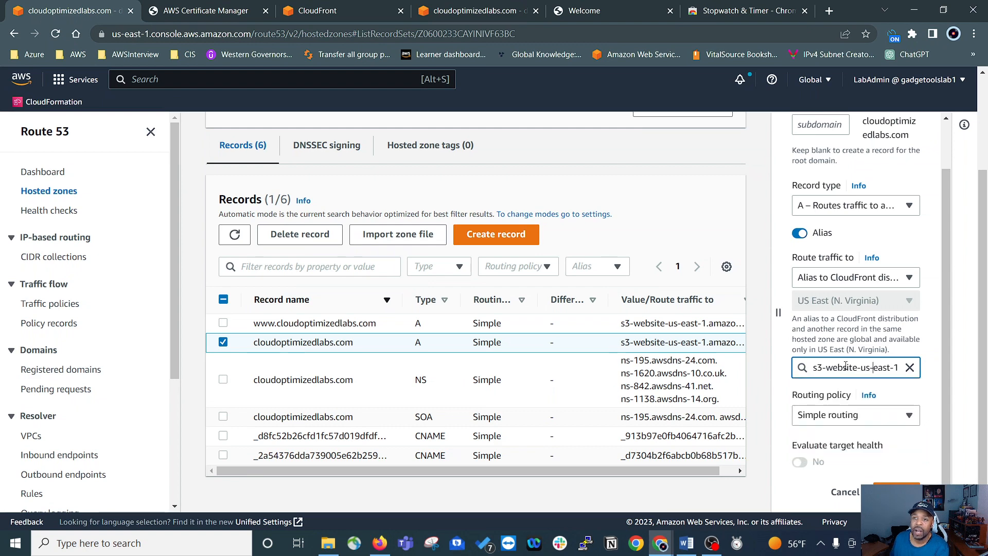
pyautogui.click(53, 33)
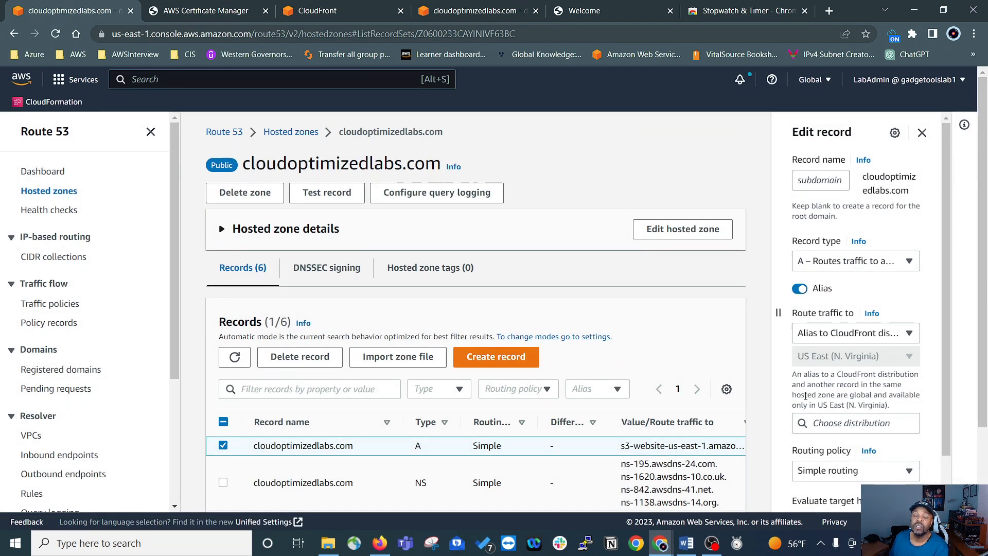
pyautogui.scroll(-3, 458, 363)
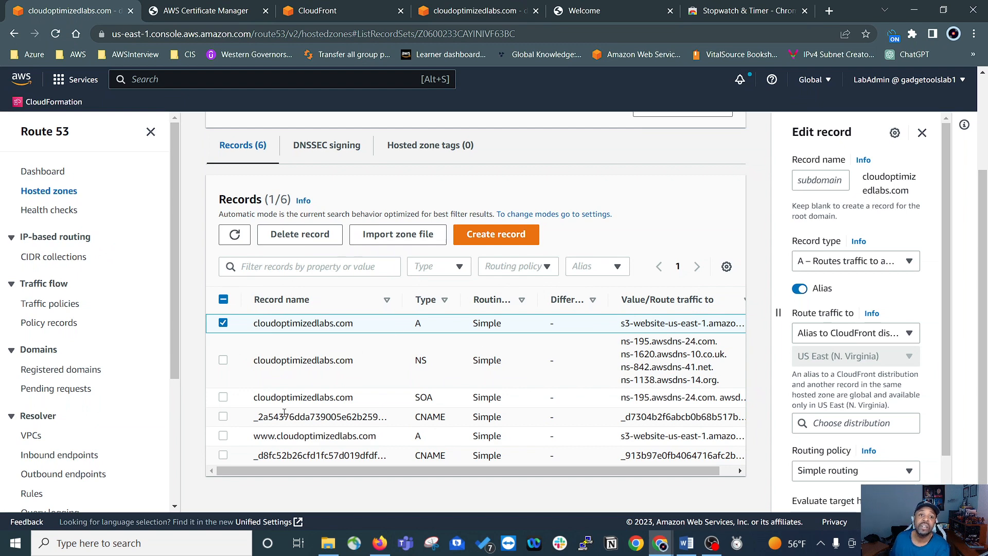
pyautogui.click(223, 436)
pyautogui.click(313, 236)
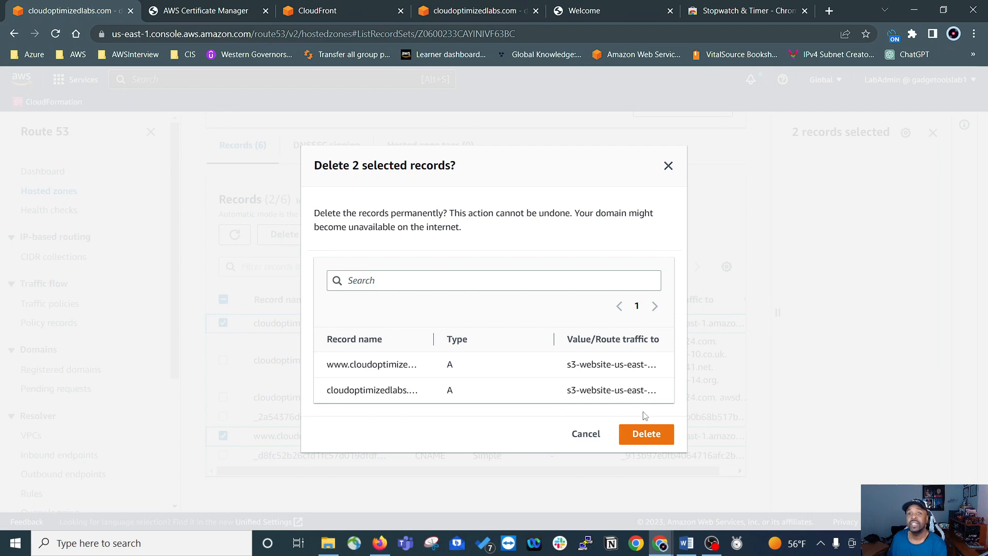
pyautogui.click(638, 435)
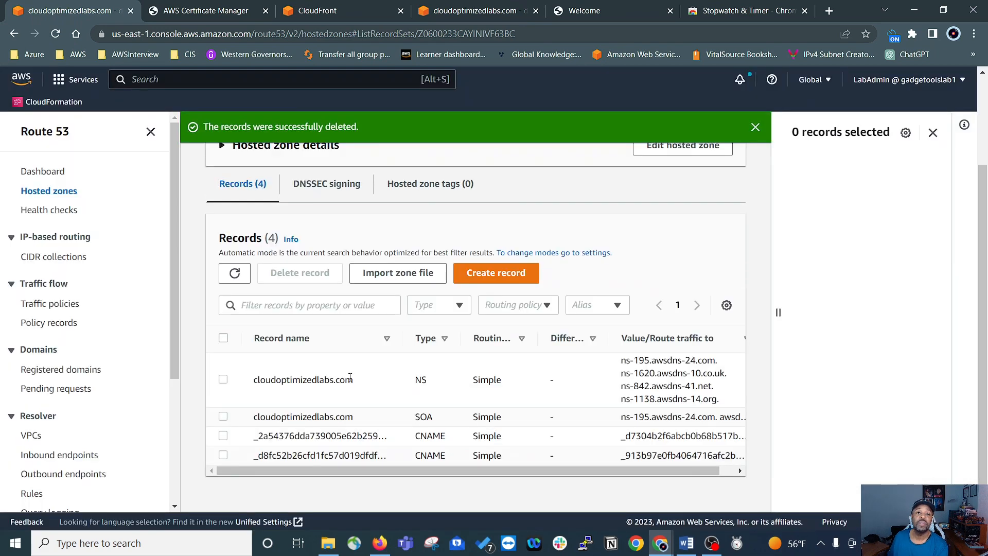
# Step: Start creating new records in the hosted zone with the simple routing policy
pyautogui.scroll(3, 356, 378)
pyautogui.scroll(-3, 355, 368)
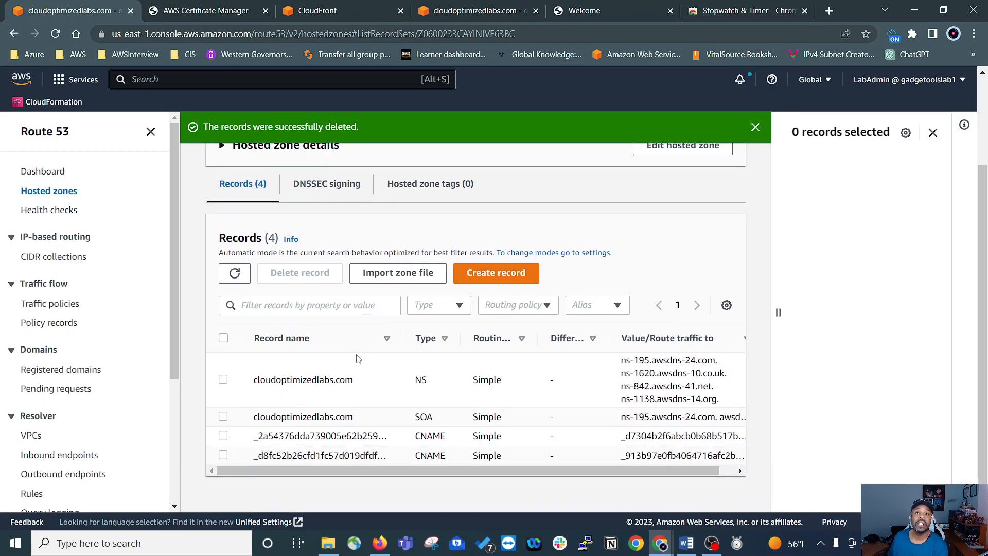
pyautogui.click(495, 273)
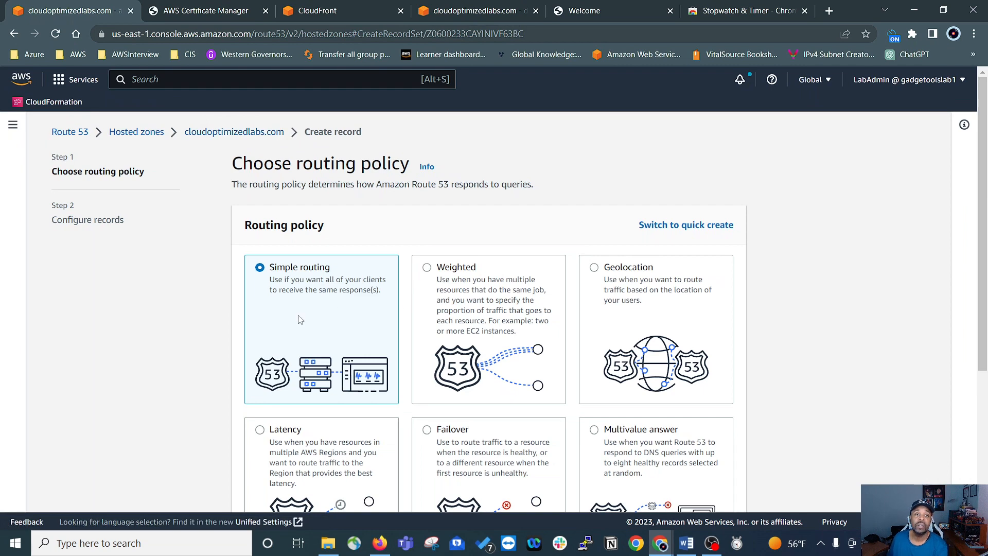
pyautogui.scroll(-1, 335, 315)
pyautogui.scroll(-4, 335, 315)
pyautogui.click(722, 486)
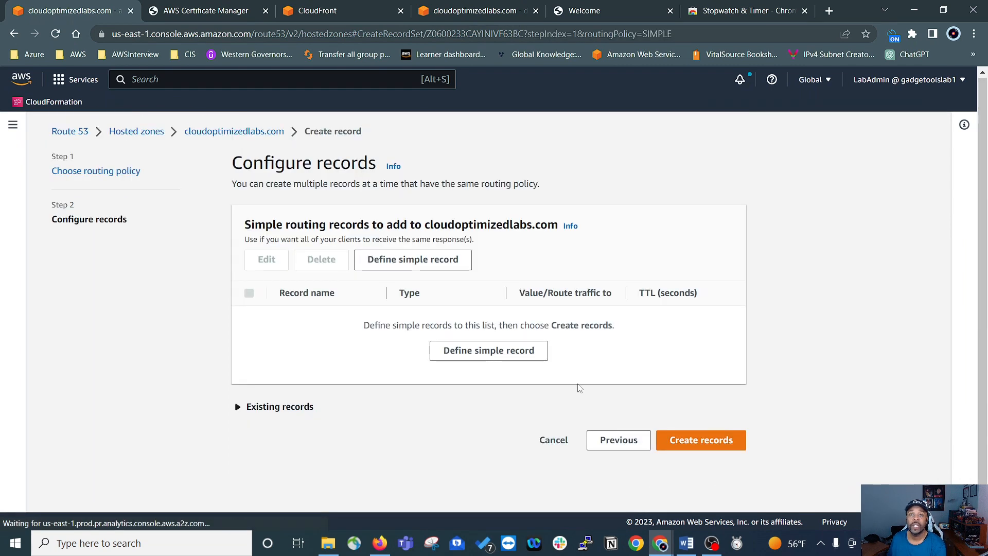
# Step: Define a root domain A record as an alias to the CloudFront distribution d11po0tm2ij1by.cloudfront.net, leaving the subdomain blank
pyautogui.click(474, 354)
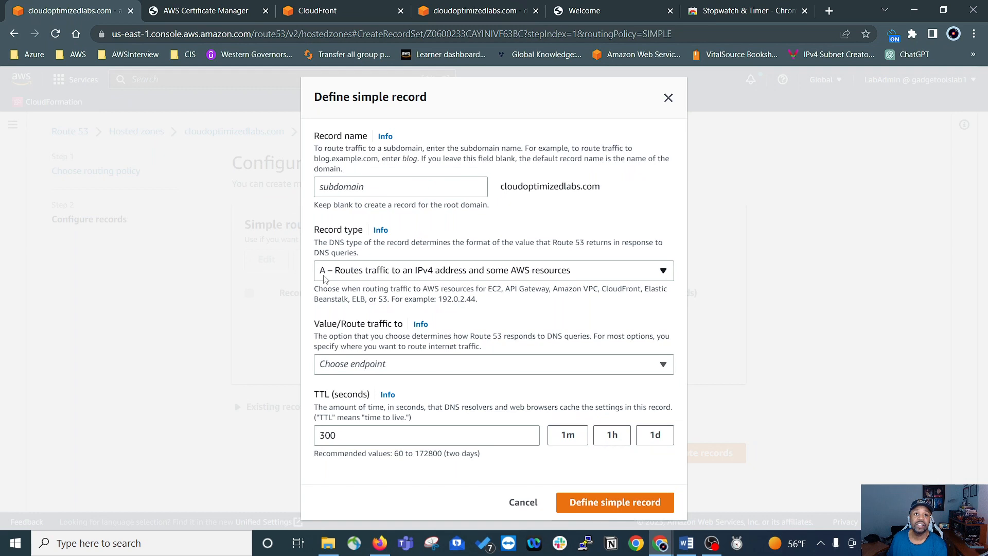
pyautogui.click(432, 365)
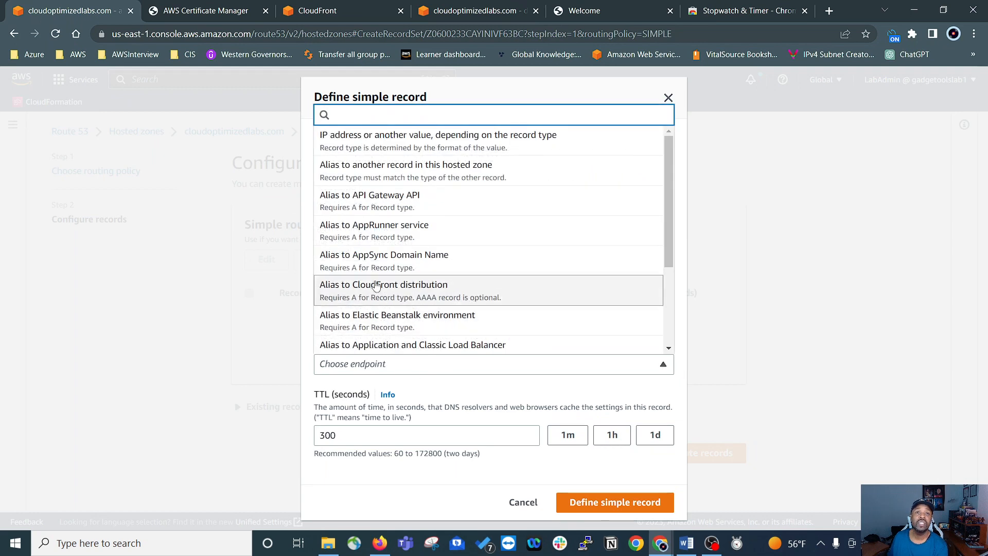
pyautogui.scroll(-1, 403, 220)
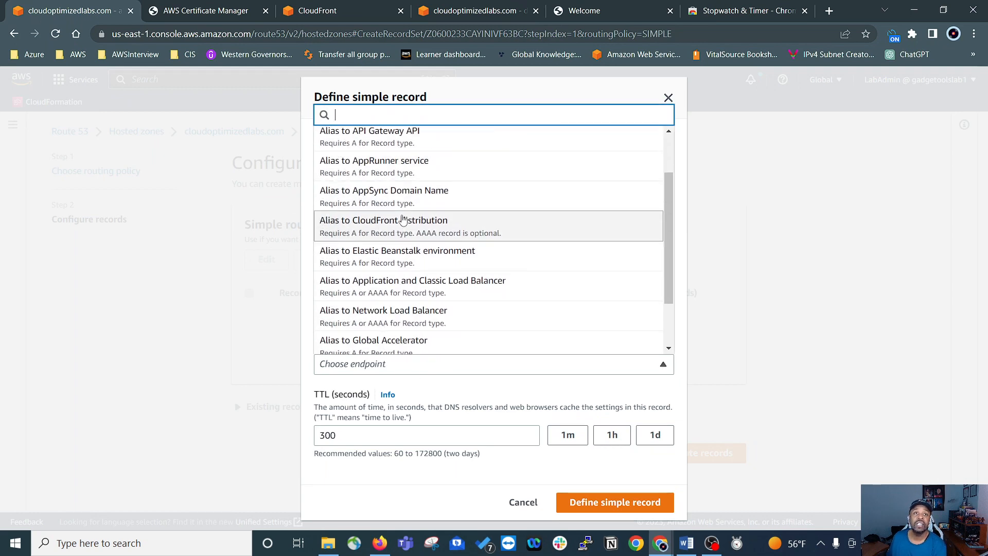
pyautogui.click(394, 226)
pyautogui.scroll(-1, 535, 292)
pyautogui.click(421, 398)
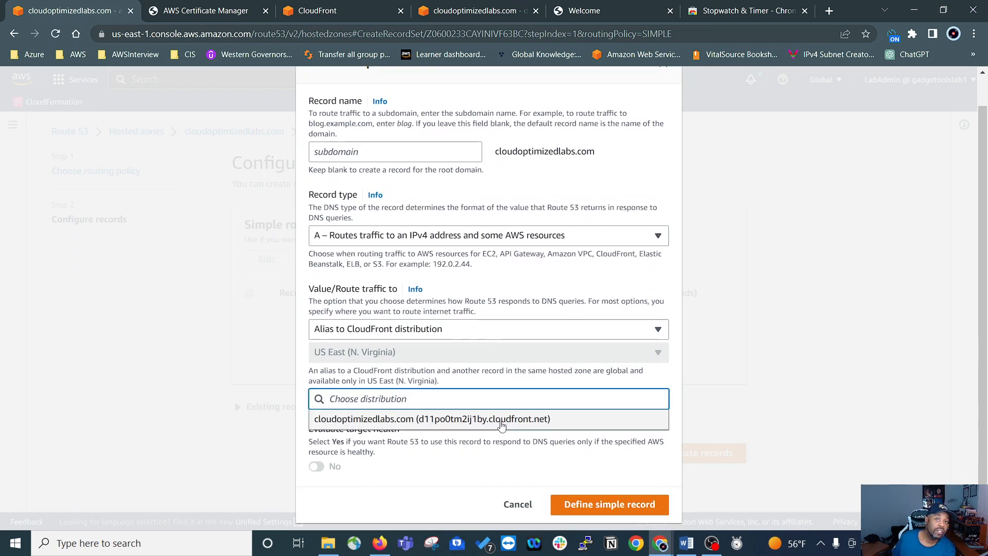
pyautogui.click(516, 421)
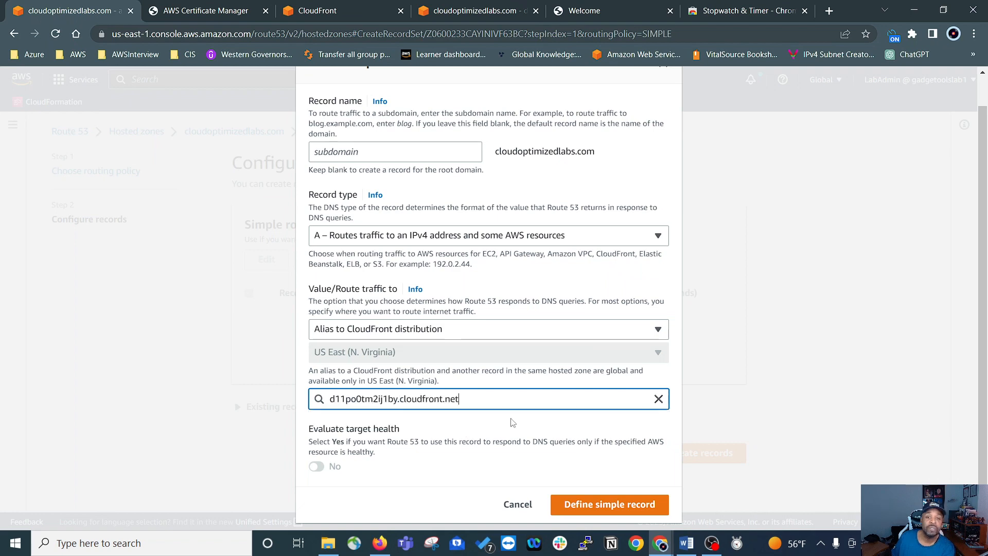
pyautogui.click(592, 512)
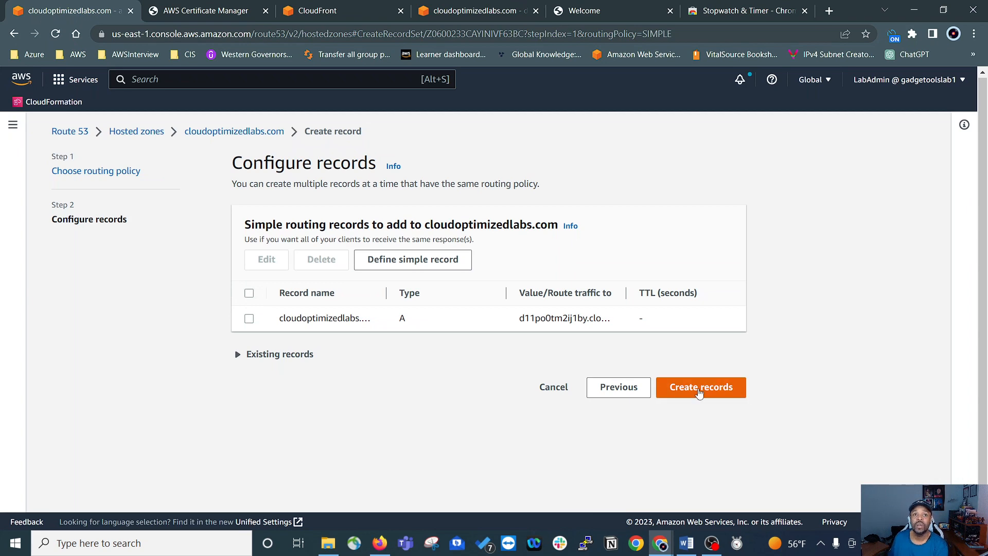
# Step: Define a www A record as an alias to the CloudFront distribution d11po0tm2ij1by.cloudfront.net, and create both records
pyautogui.click(430, 260)
pyautogui.click(356, 188)
pyautogui.write('www')
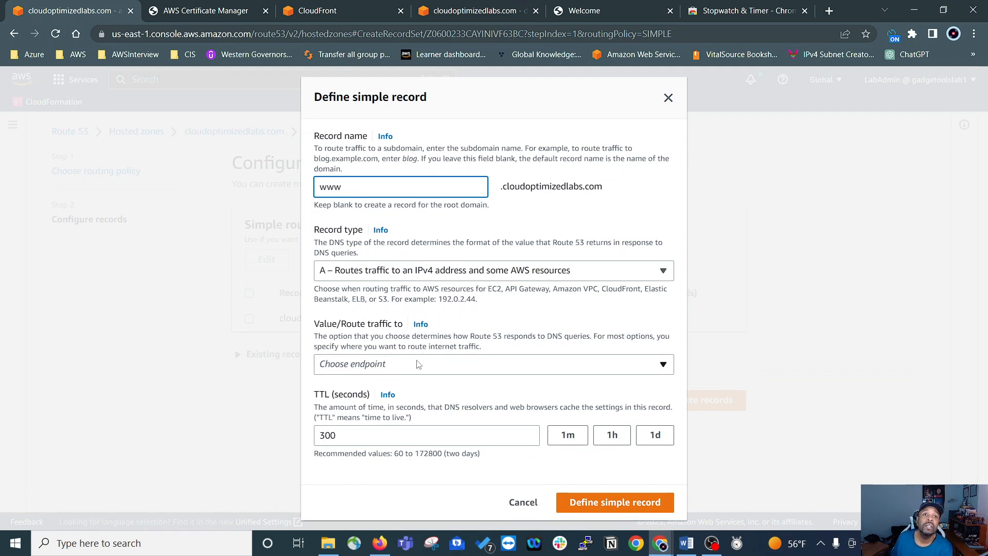
pyautogui.click(407, 363)
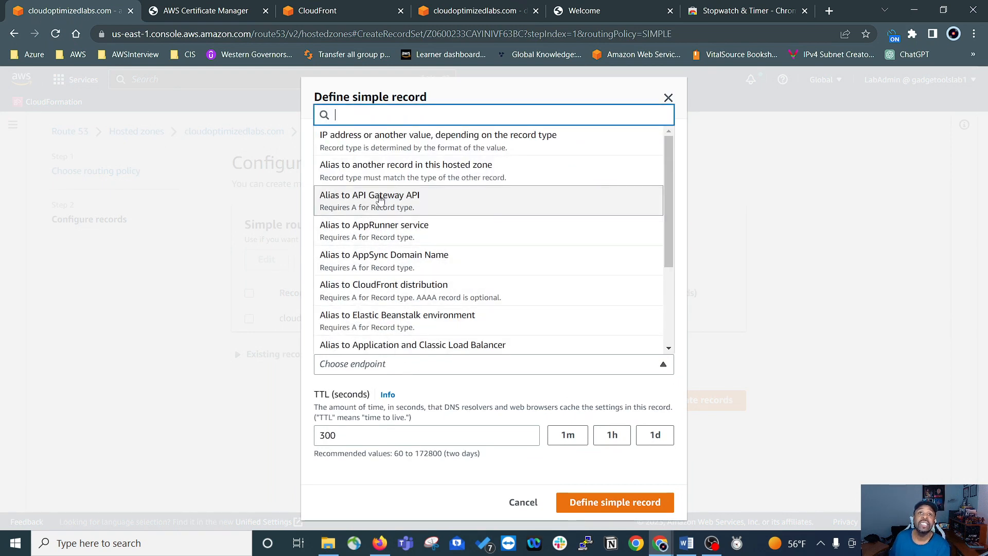
pyautogui.click(441, 437)
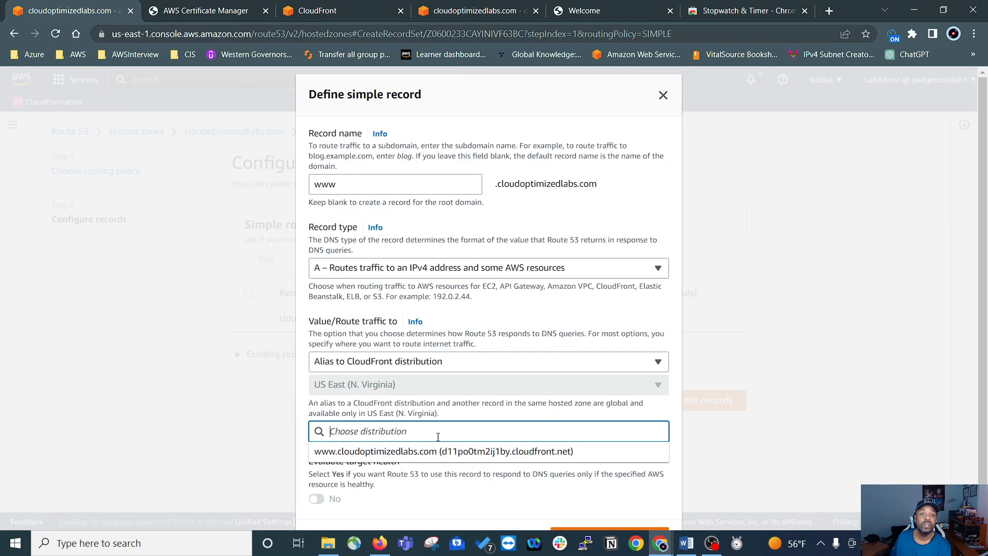
pyautogui.click(521, 451)
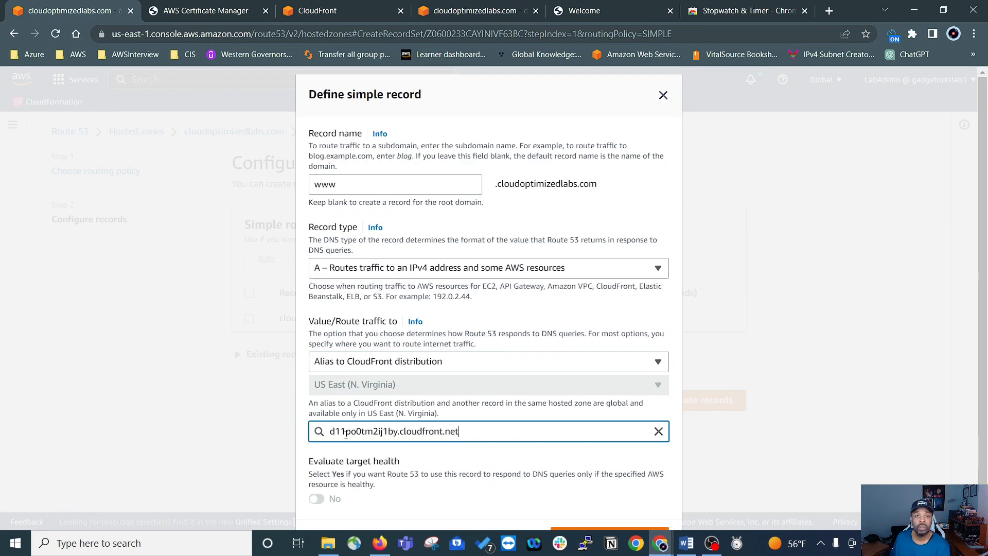
pyautogui.scroll(-1, 587, 460)
pyautogui.click(596, 508)
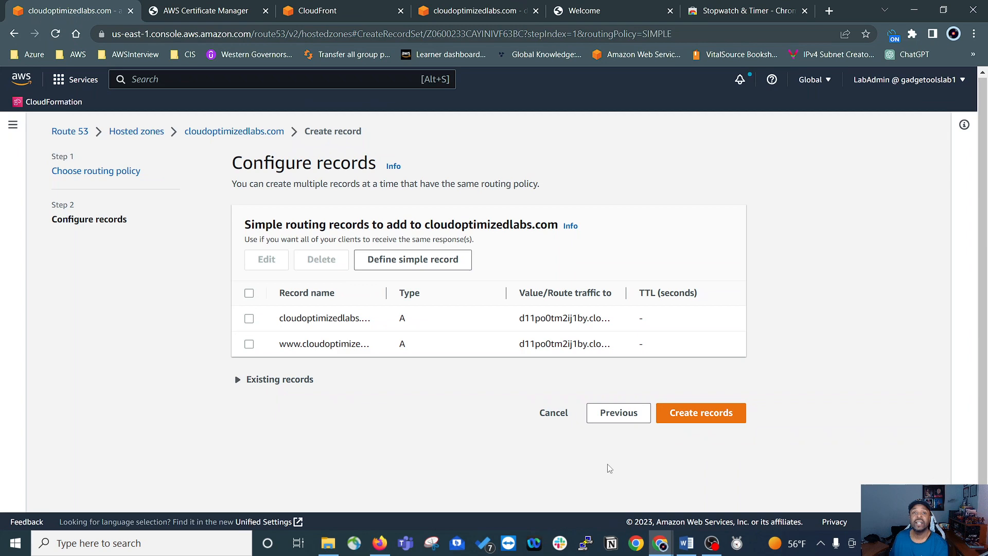
pyautogui.click(694, 417)
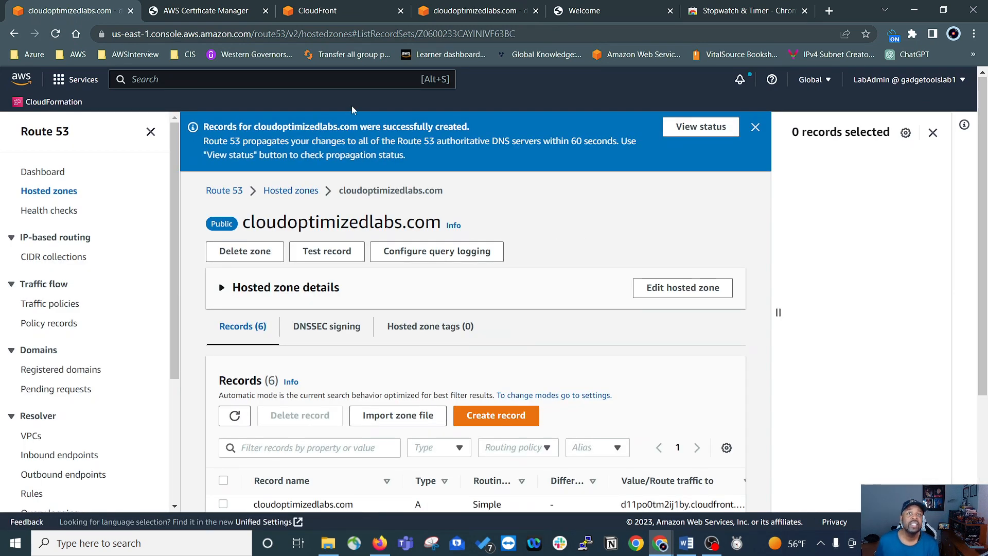
pyautogui.scroll(-3, 571, 327)
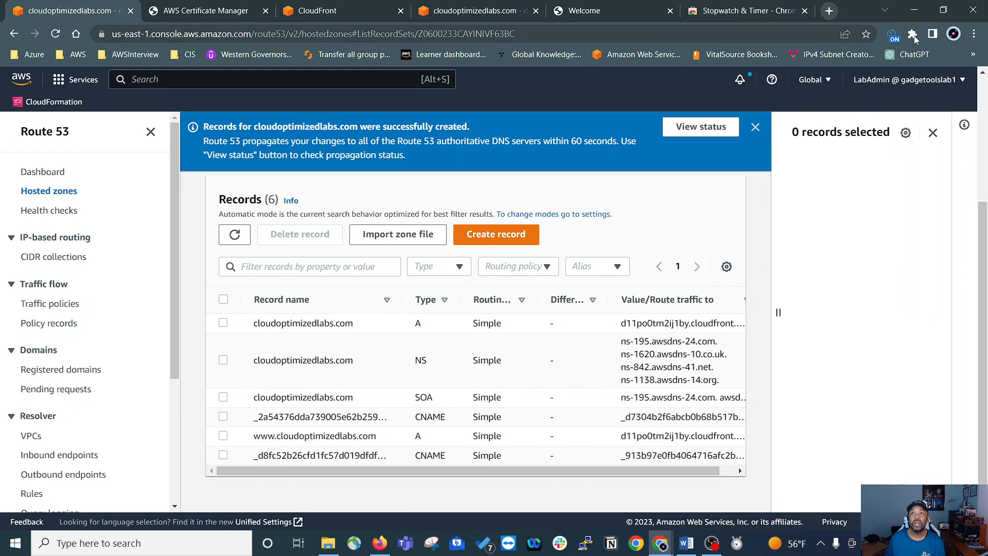
# Step: Load cloudoptimizedlabs.com in a new incognito window to check that it is served over HTTPS
pyautogui.click(974, 33)
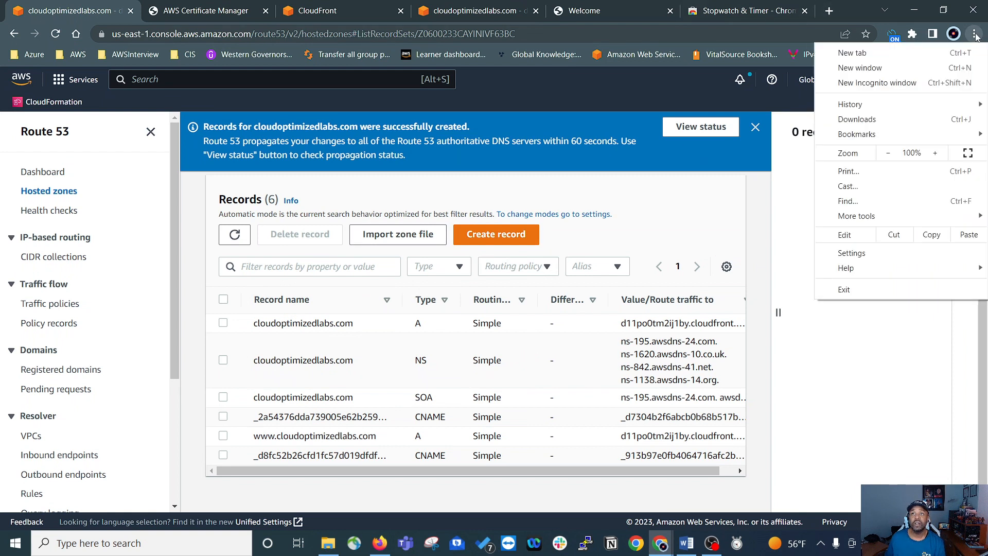
pyautogui.click(853, 85)
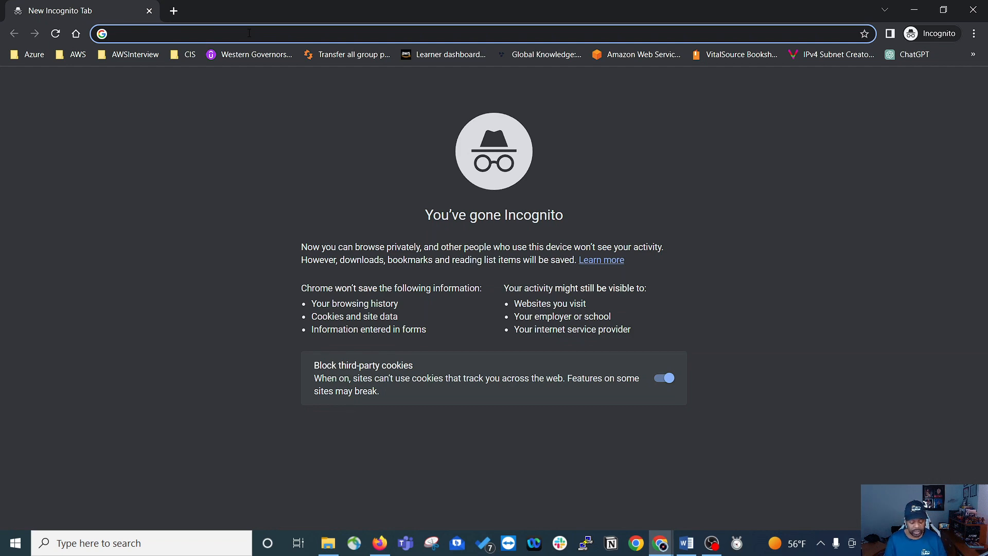
pyautogui.write('cloud')
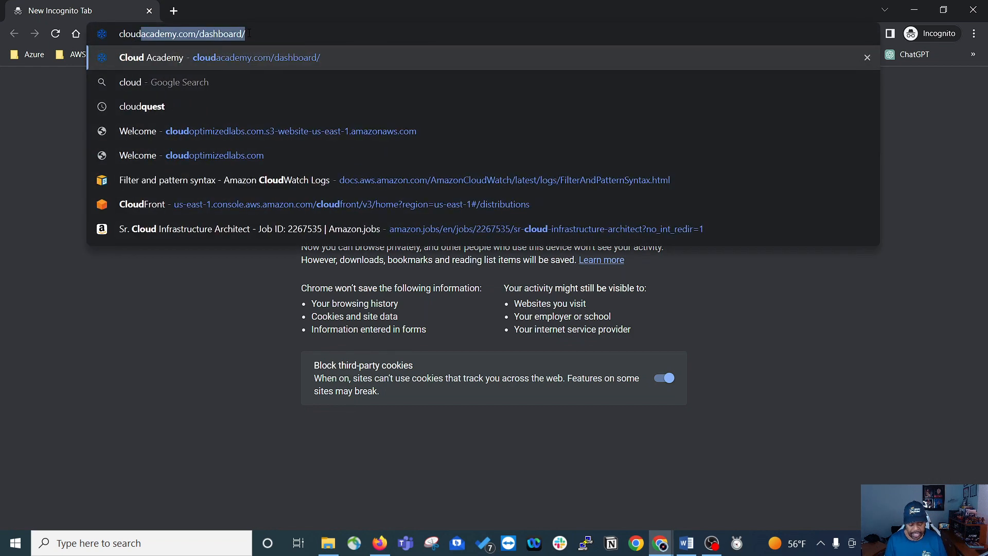
pyautogui.write('optimiz')
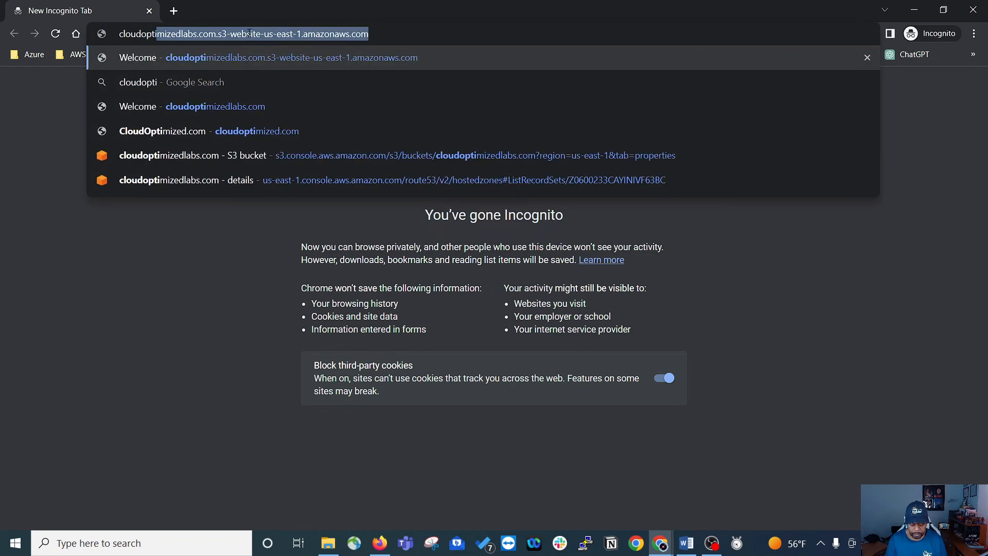
pyautogui.write('edla')
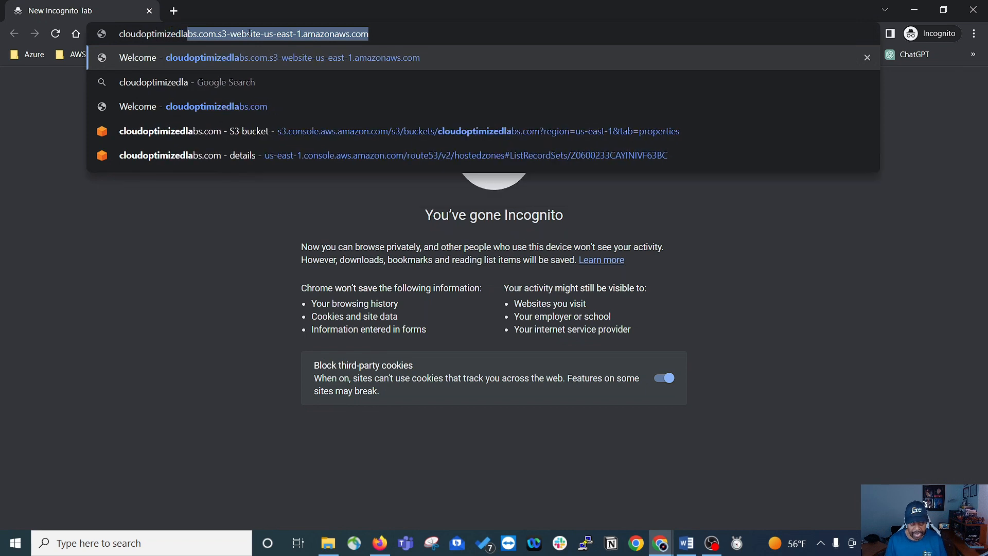
pyautogui.write('bs.com')
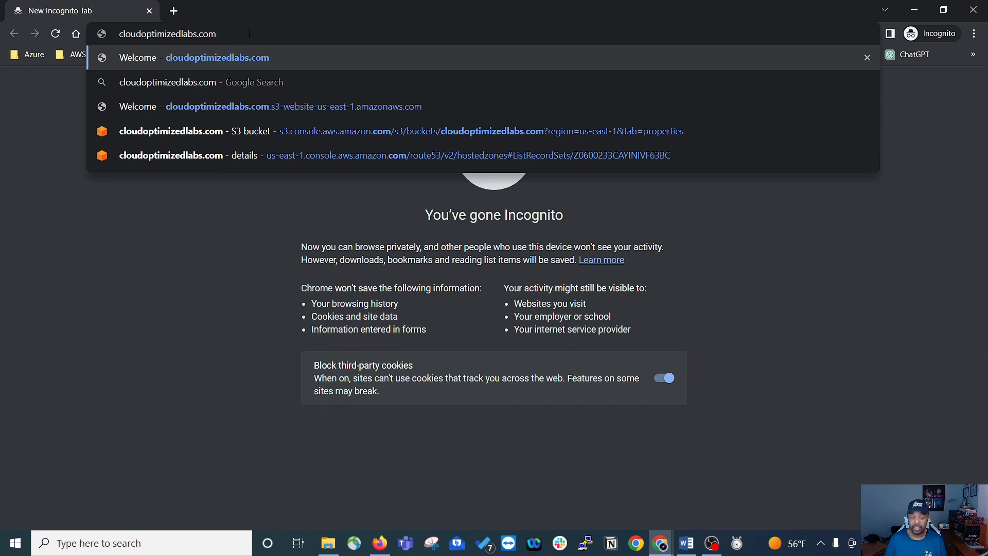
pyautogui.press('Return')
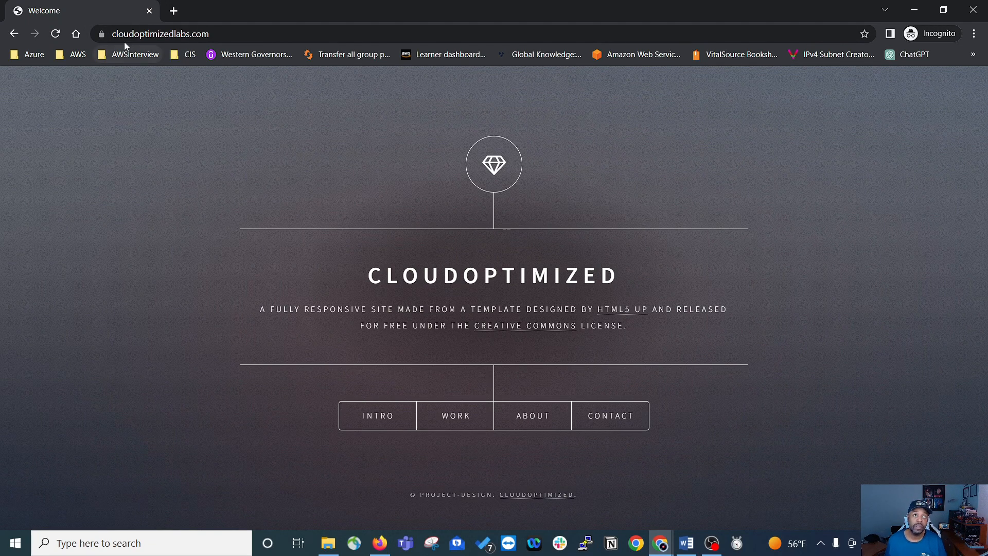
pyautogui.click(112, 34)
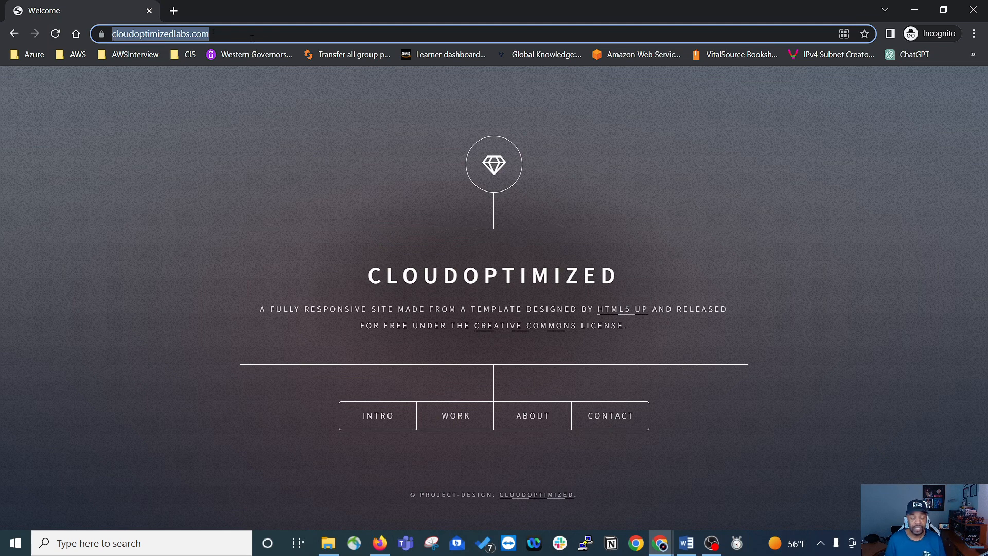
pyautogui.write('www')
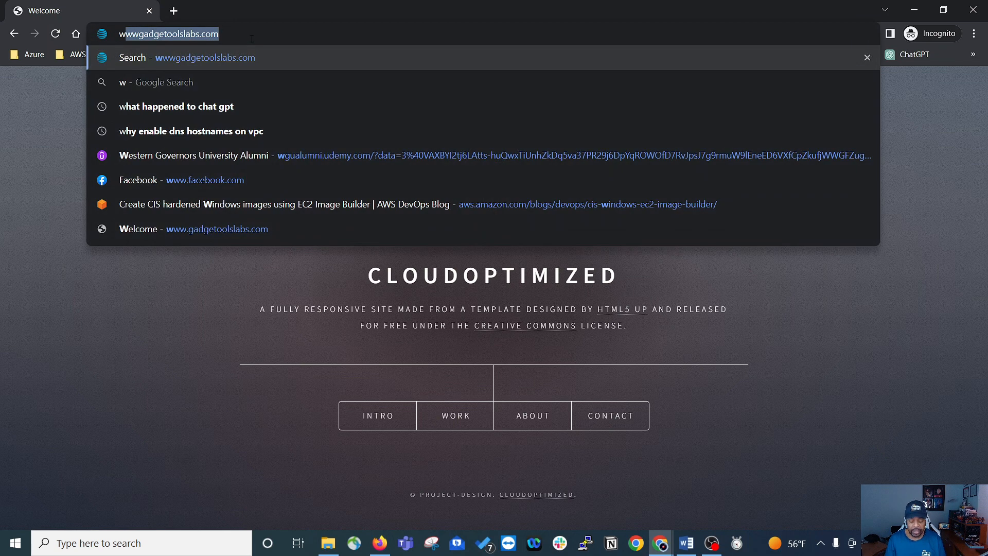
pyautogui.write('.clo')
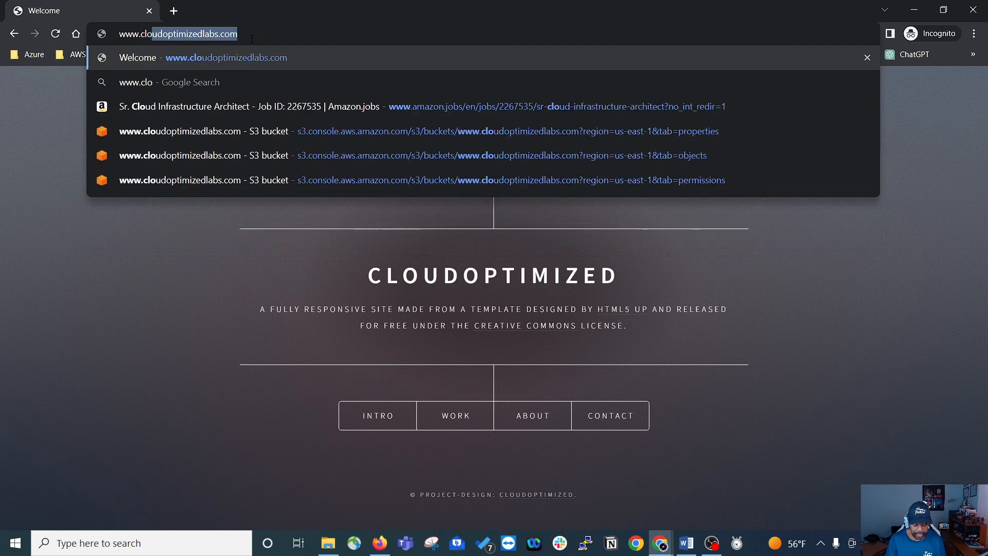
pyautogui.write('udopt')
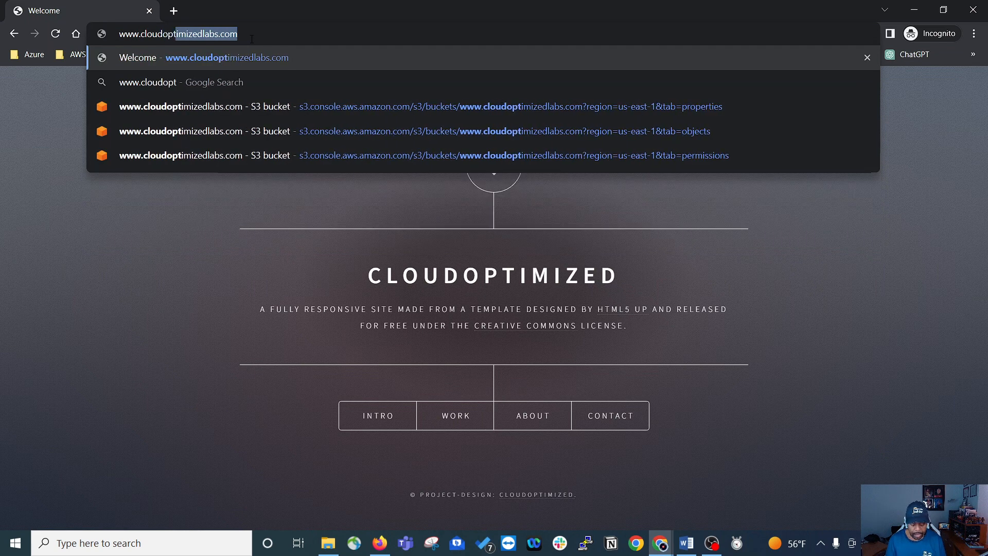
pyautogui.write('imized.')
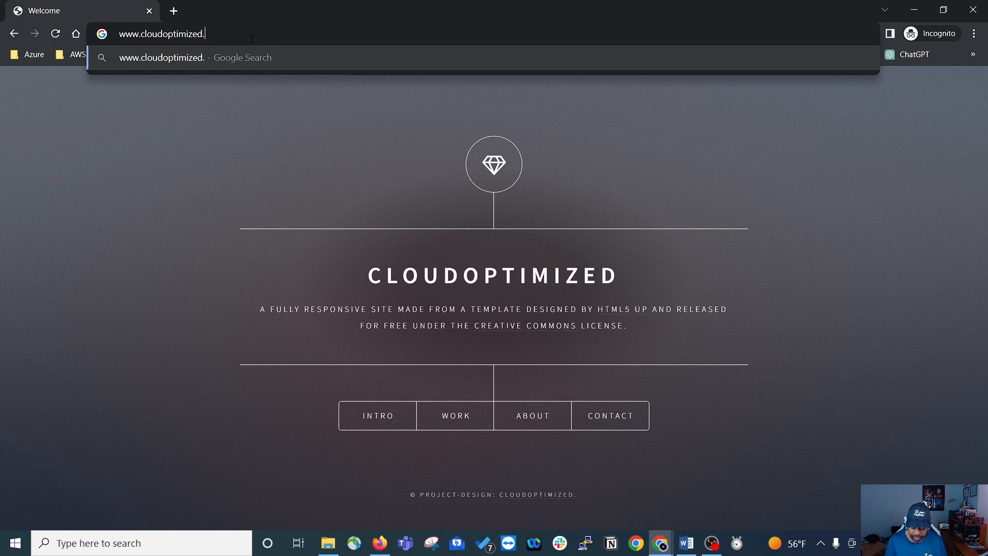
pyautogui.press('BackSpace')
pyautogui.write('labs.com')
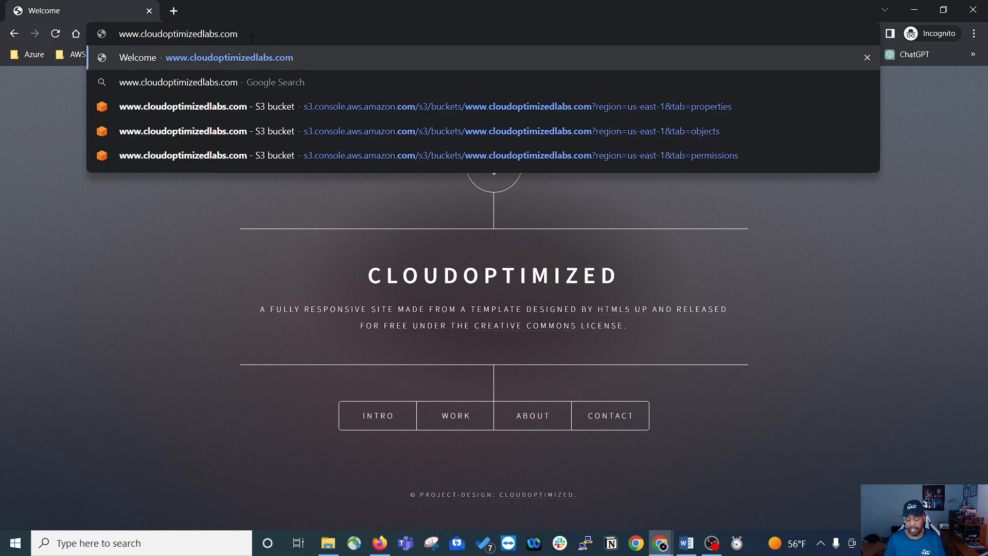
pyautogui.press('Return')
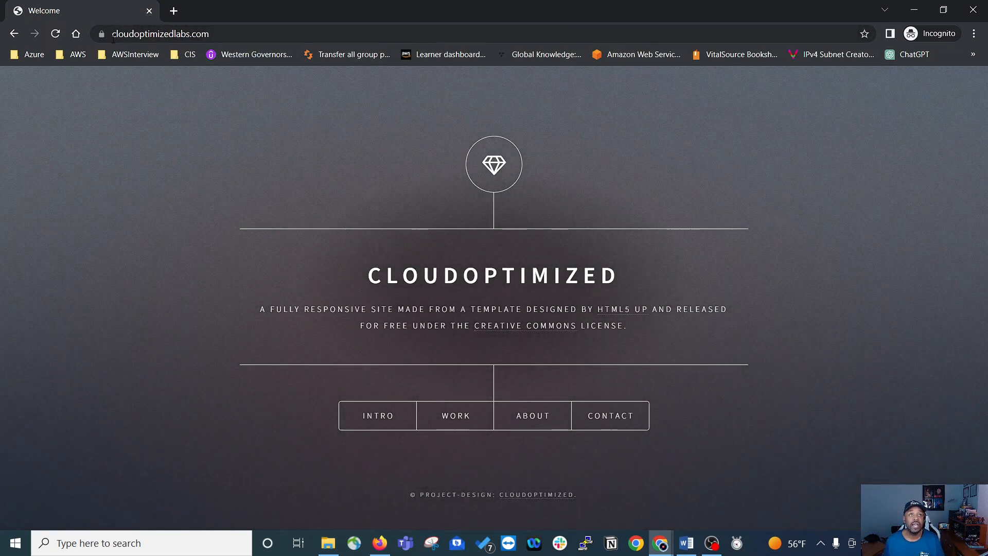
pyautogui.click(114, 35)
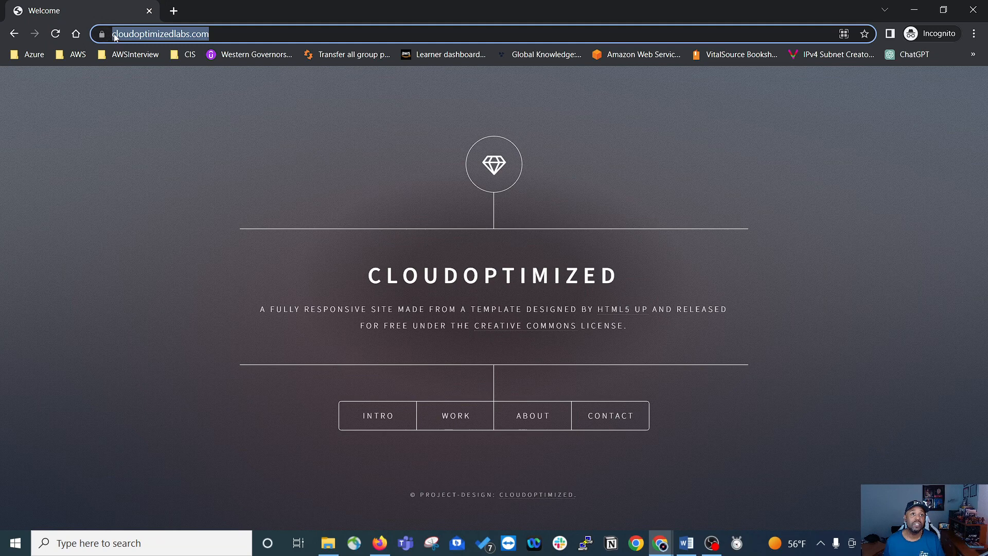
pyautogui.click(114, 35)
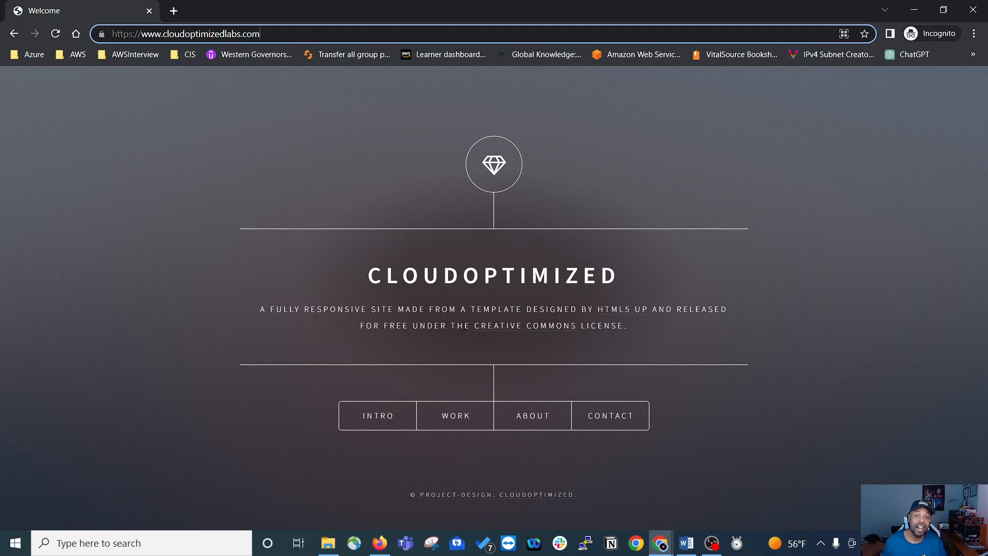
# Step: View the website's Intro, Work and About sections, closing each one after viewing
pyautogui.click(390, 430)
pyautogui.press('Escape')
pyautogui.click(459, 412)
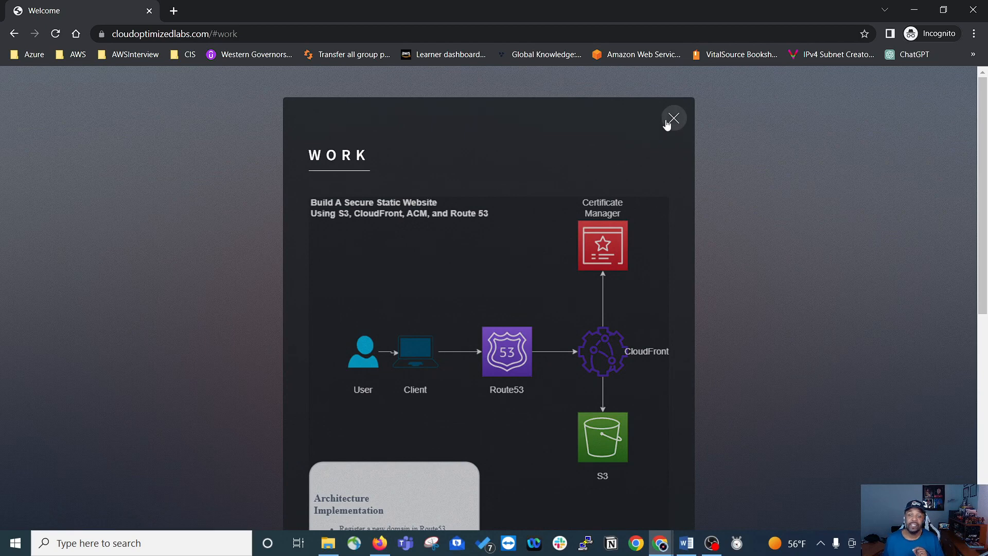
pyautogui.click(670, 121)
pyautogui.click(536, 418)
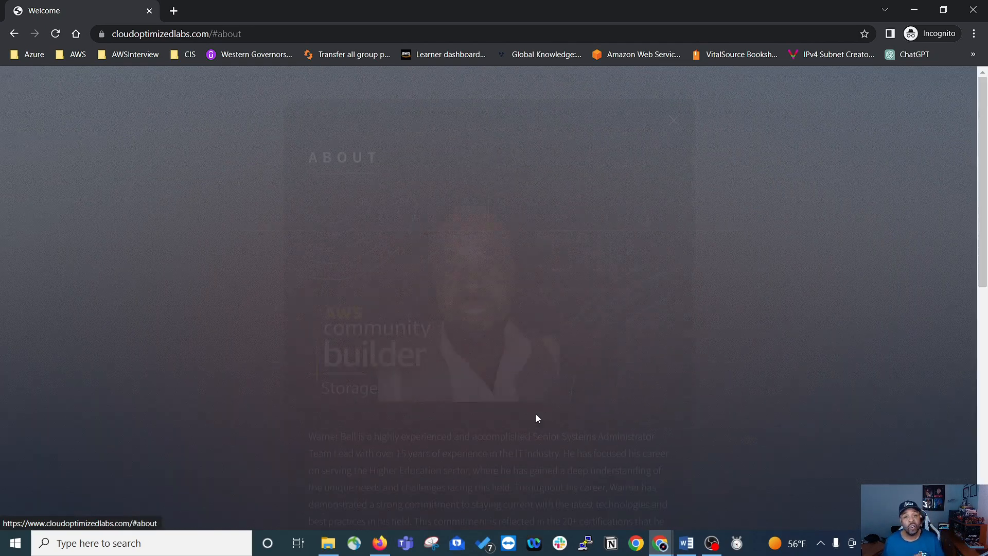
pyautogui.click(672, 117)
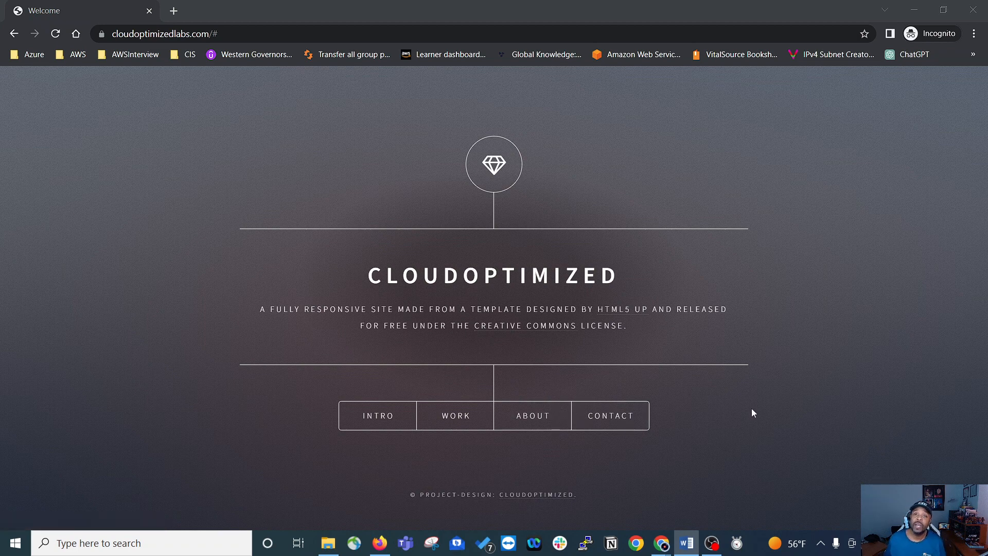
# Step: Read through the About section again, dismiss it and close the incognito window
pyautogui.click(542, 423)
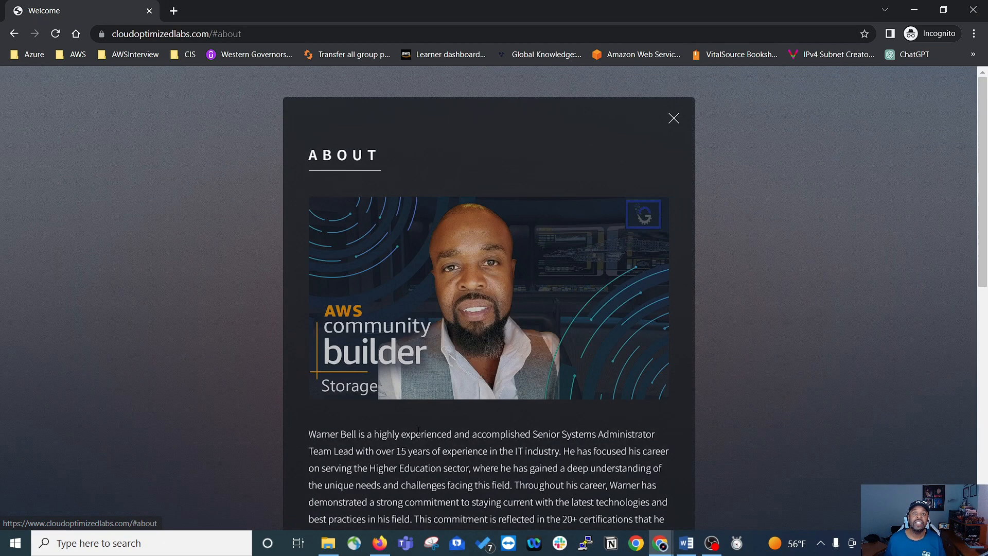
pyautogui.scroll(-3, 523, 424)
pyautogui.scroll(5, 608, 424)
pyautogui.click(178, 254)
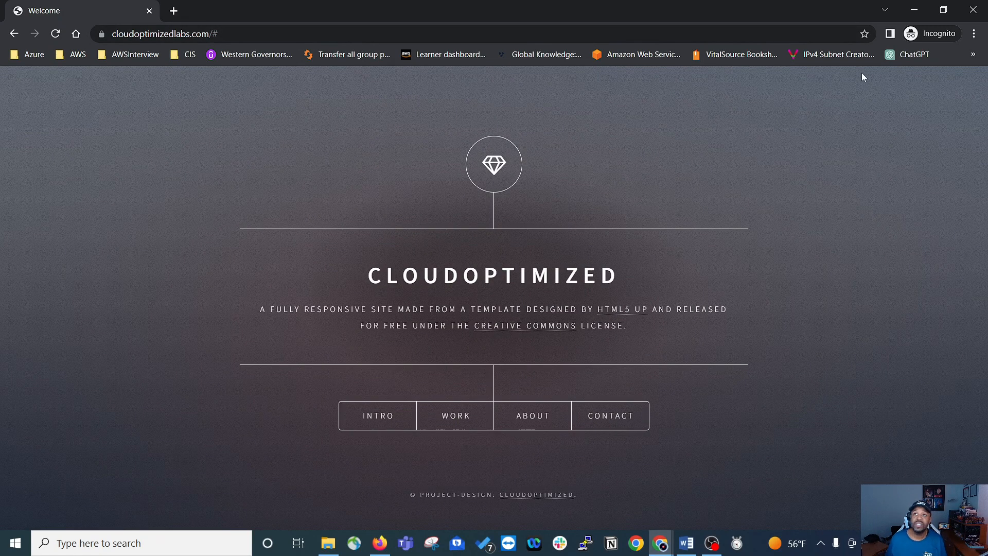
pyautogui.click(973, 10)
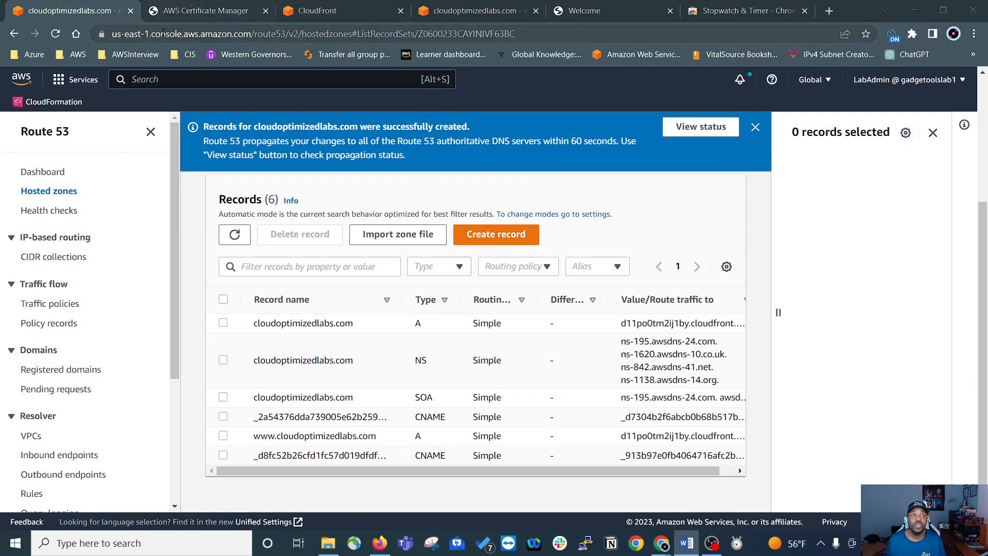
# Step: Open the CFLogs folder of the logs.cloudoptimized.com bucket in S3 and refresh it to check for CloudFront logs
pyautogui.click(80, 81)
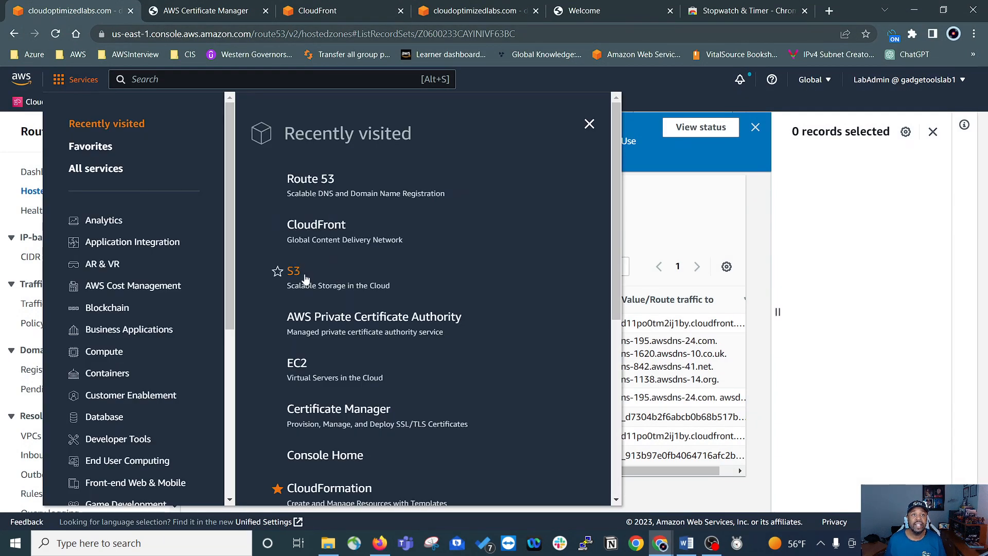
pyautogui.click(384, 274)
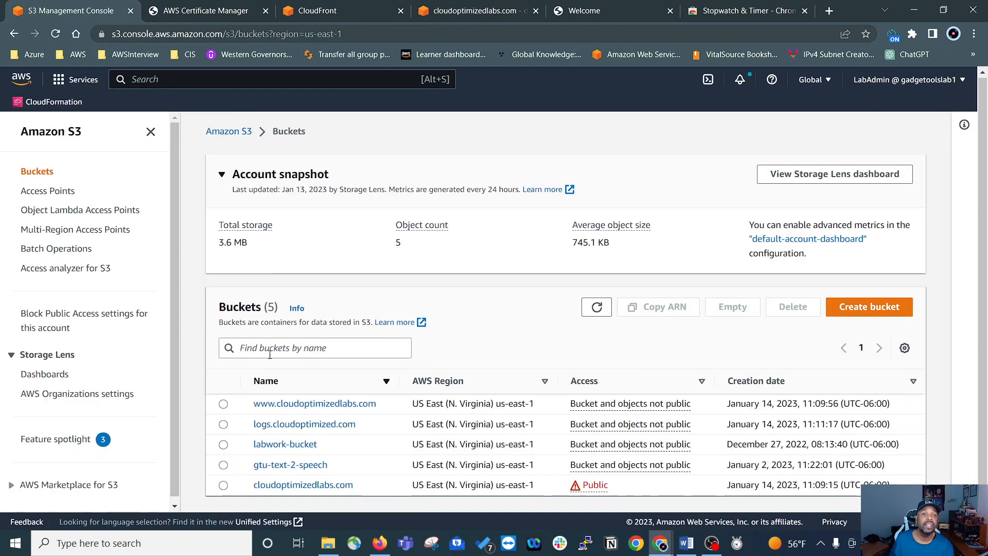
pyautogui.click(282, 425)
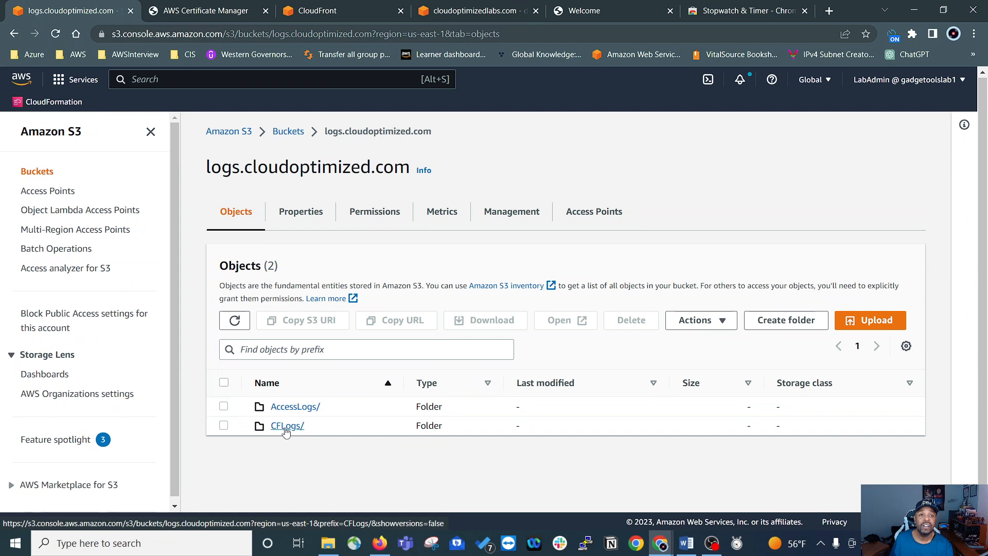
pyautogui.click(286, 427)
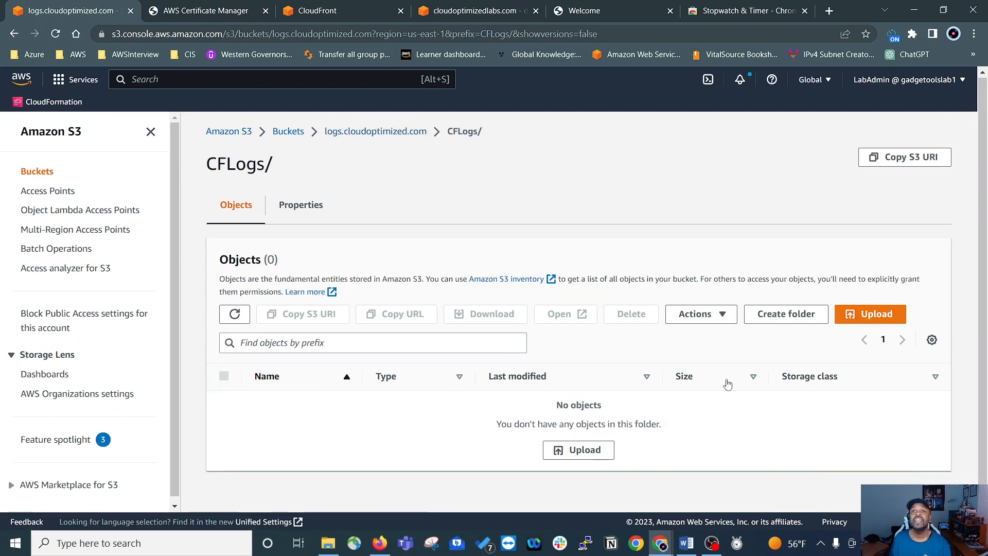
pyautogui.click(234, 315)
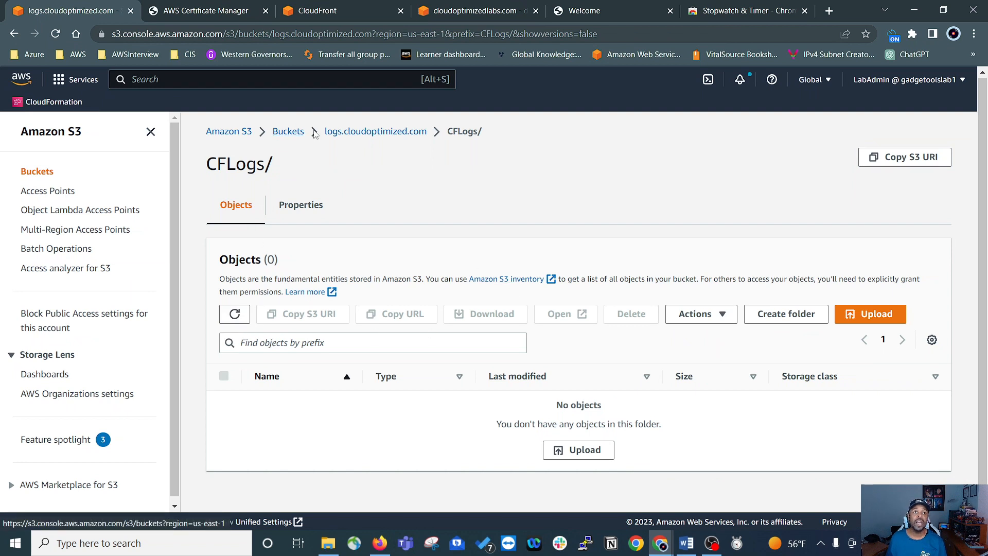
# Step: Go back to the logs.cloudoptimized.com bucket and examine the log files listed in its AccessLogs folder
pyautogui.click(365, 133)
pyautogui.click(288, 407)
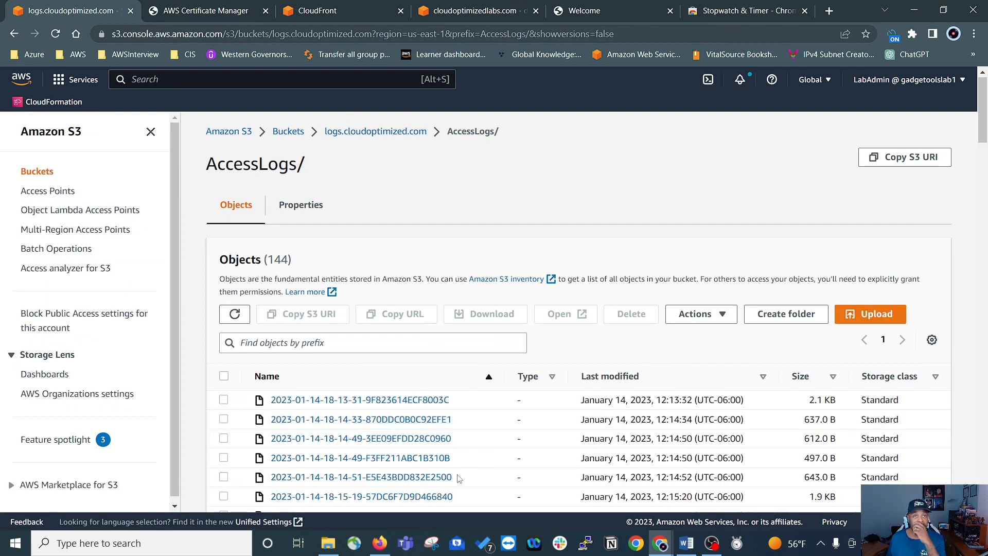
pyautogui.scroll(-1, 423, 345)
pyautogui.scroll(-10, 391, 344)
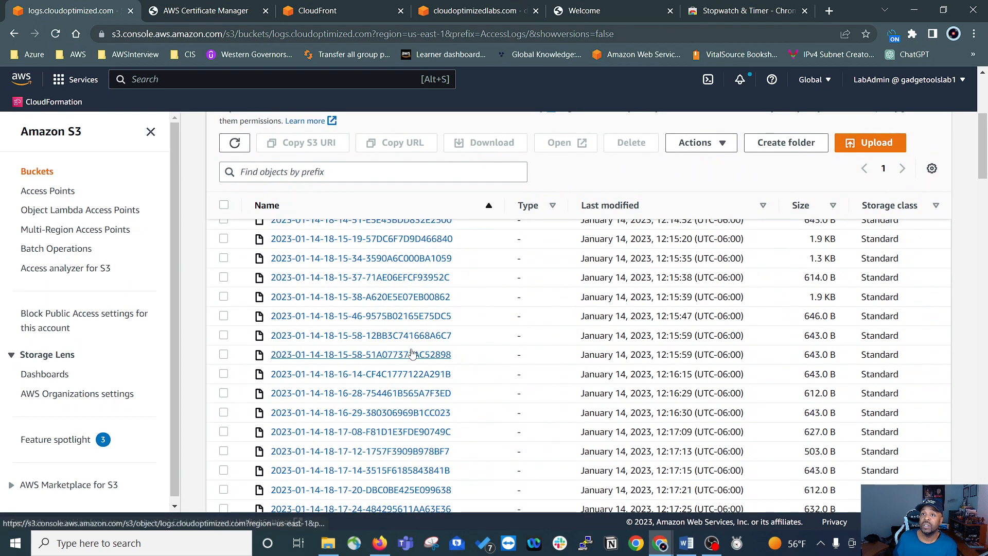
pyautogui.scroll(-3, 359, 321)
pyautogui.scroll(-15, 358, 321)
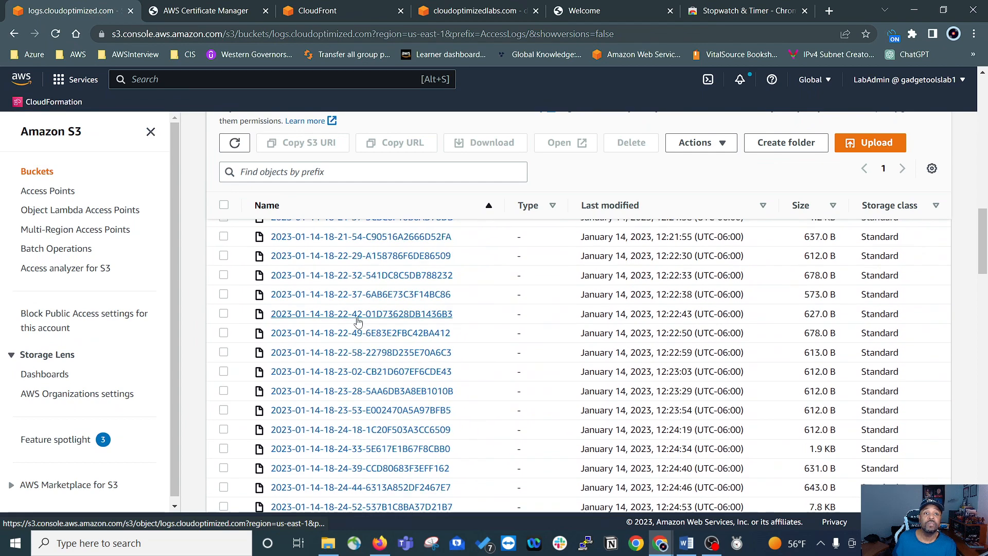
pyautogui.scroll(-10, 372, 357)
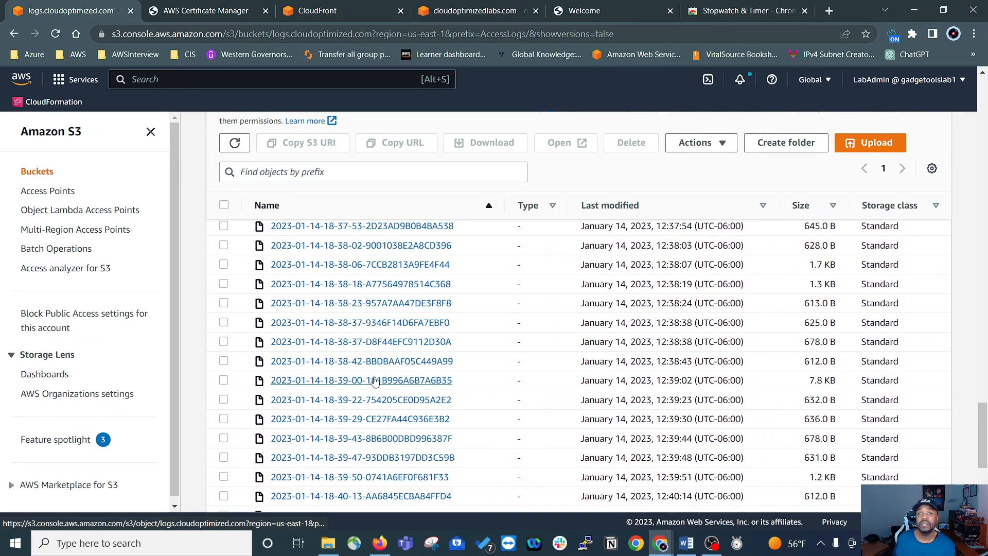
pyautogui.click(360, 321)
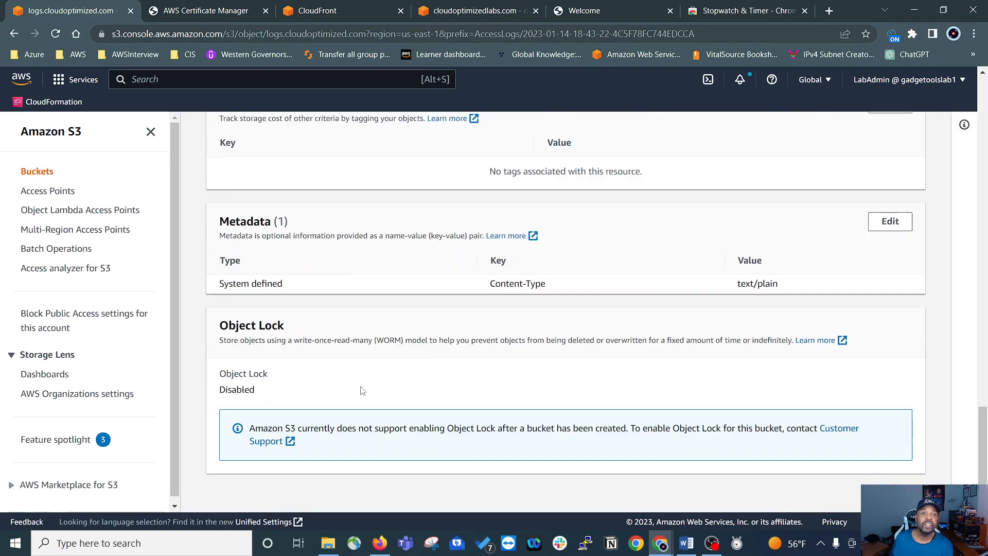
pyautogui.scroll(8, 617, 322)
pyautogui.scroll(10, 617, 322)
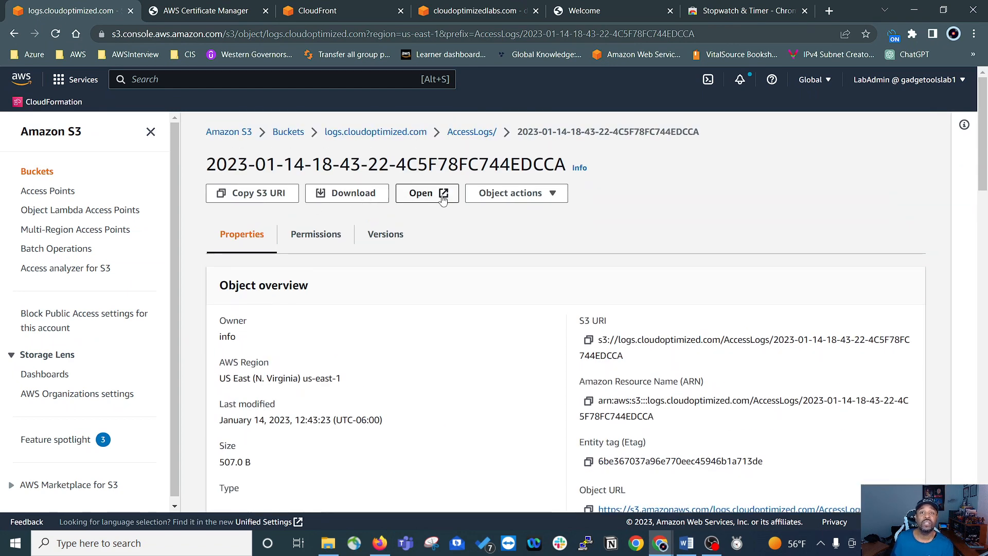
pyautogui.click(425, 194)
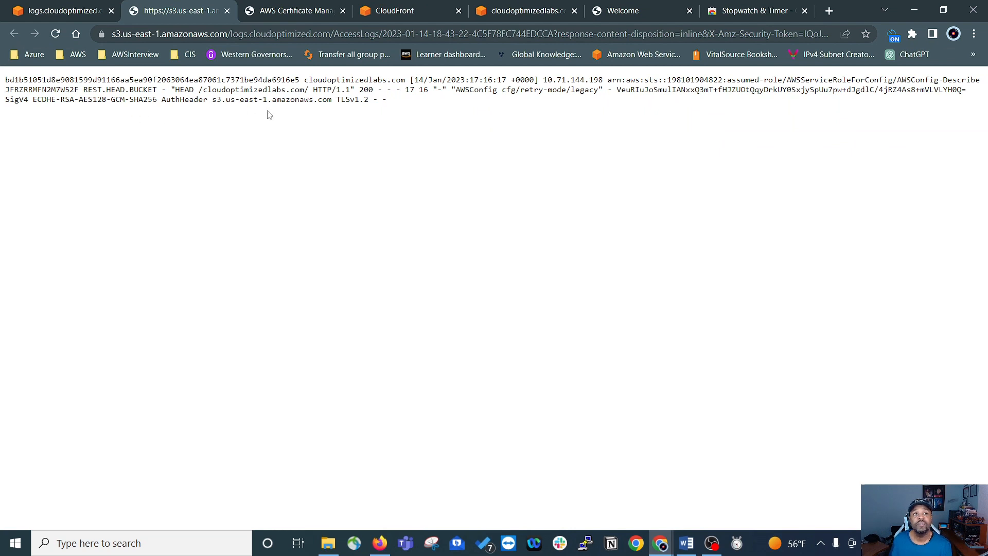
# Step: Close the access log's contents and return to the CFLogs folder of the logs.cloudoptimized.com bucket
pyautogui.hotkey('ctrl', 'w')
pyautogui.click(364, 133)
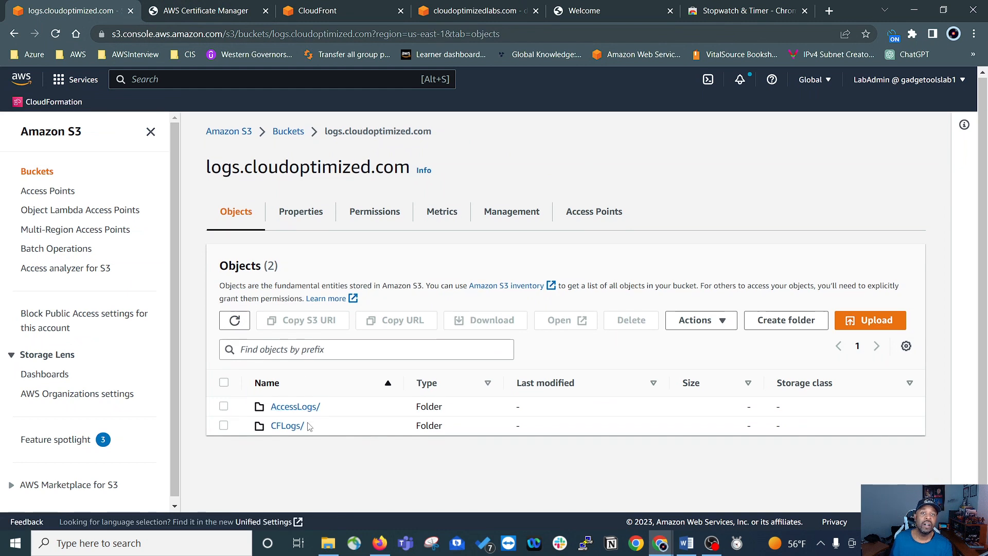
pyautogui.click(285, 426)
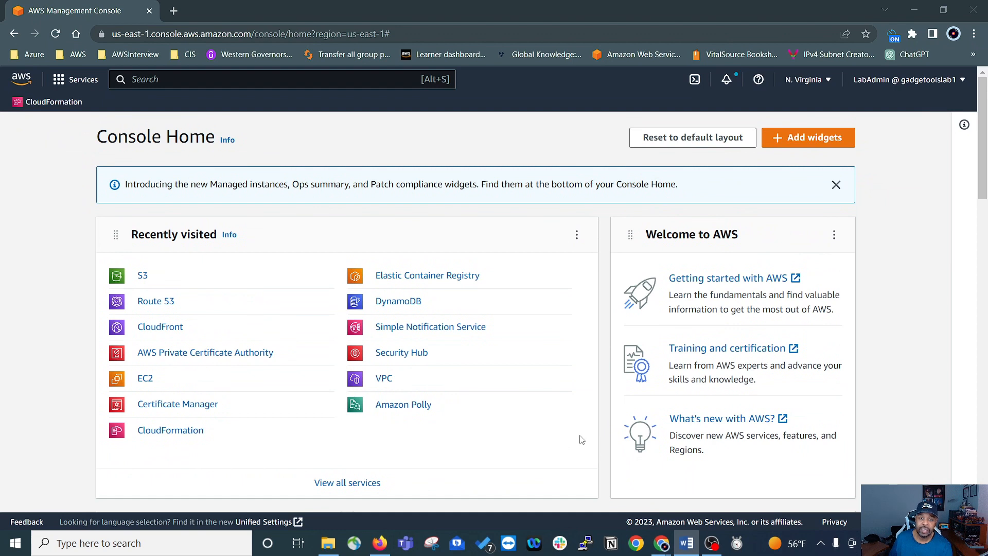
pyautogui.scroll(-6, 654, 415)
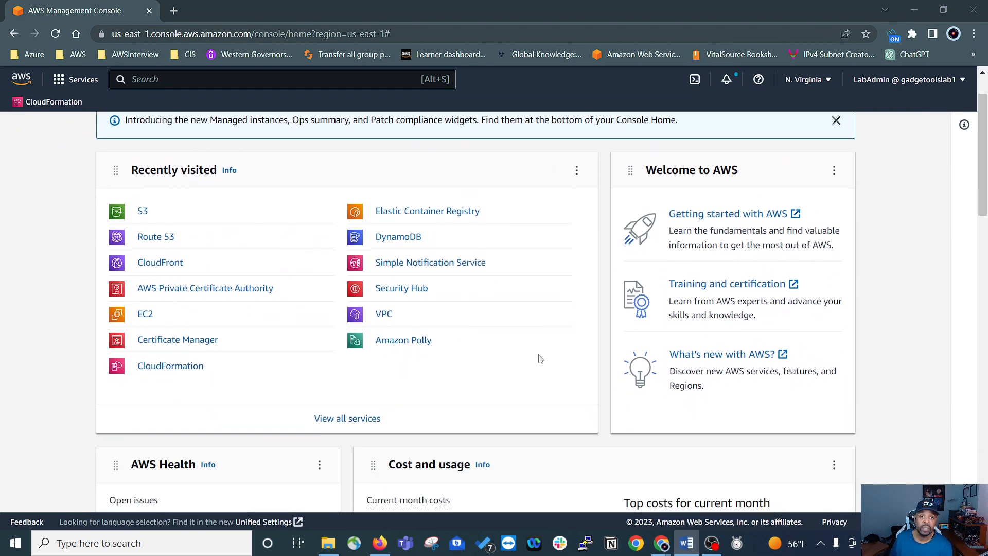
pyautogui.scroll(6, 576, 386)
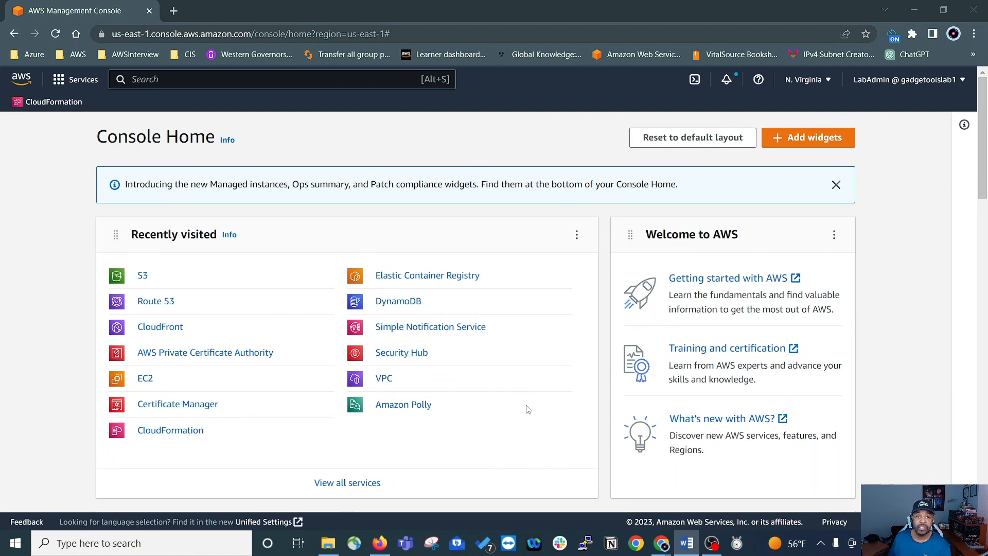
pyautogui.scroll(-2, 551, 393)
pyautogui.scroll(2, 540, 443)
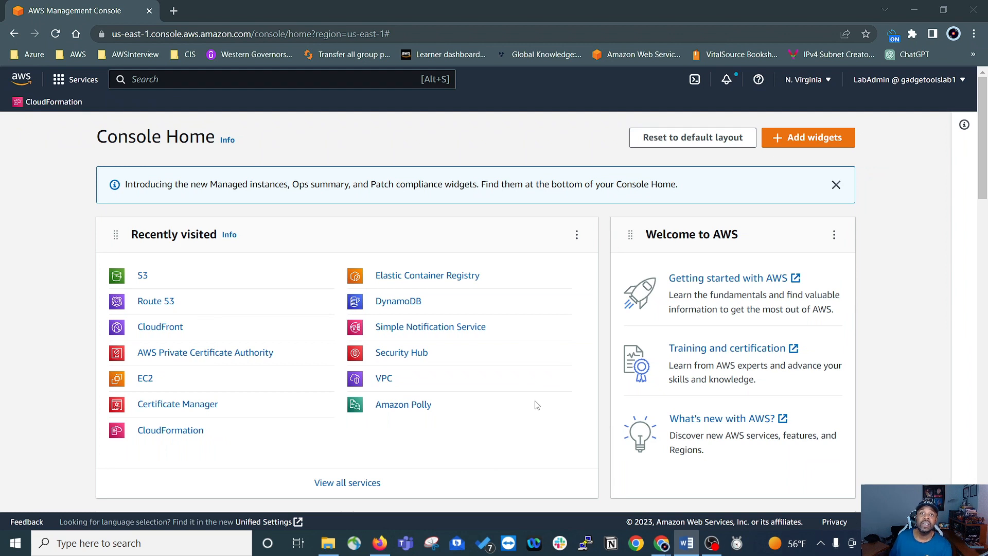
pyautogui.scroll(-1, 529, 400)
pyautogui.scroll(1, 522, 393)
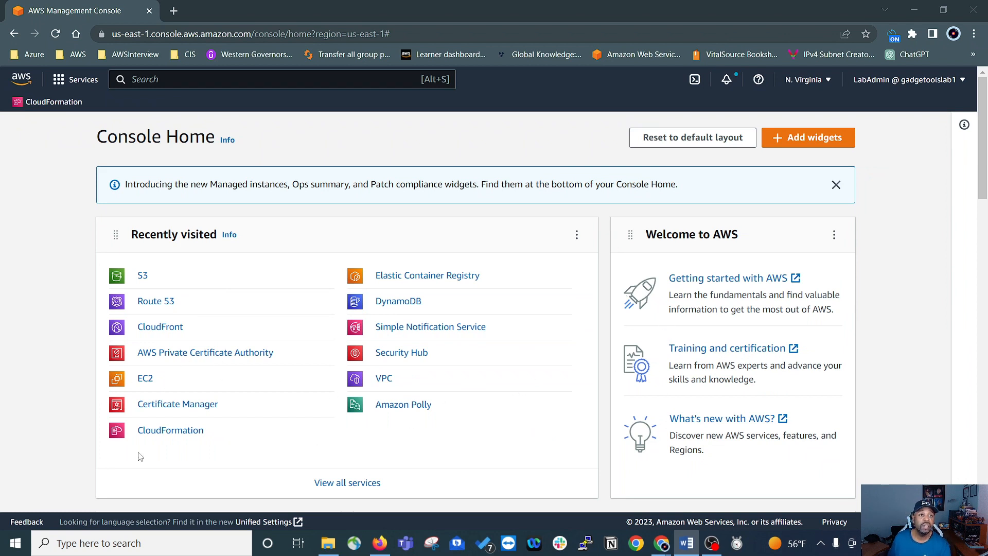
# Step: Open the CloudFront distributions list and select the distribution serving cloudoptimizedlabs.com
pyautogui.click(164, 328)
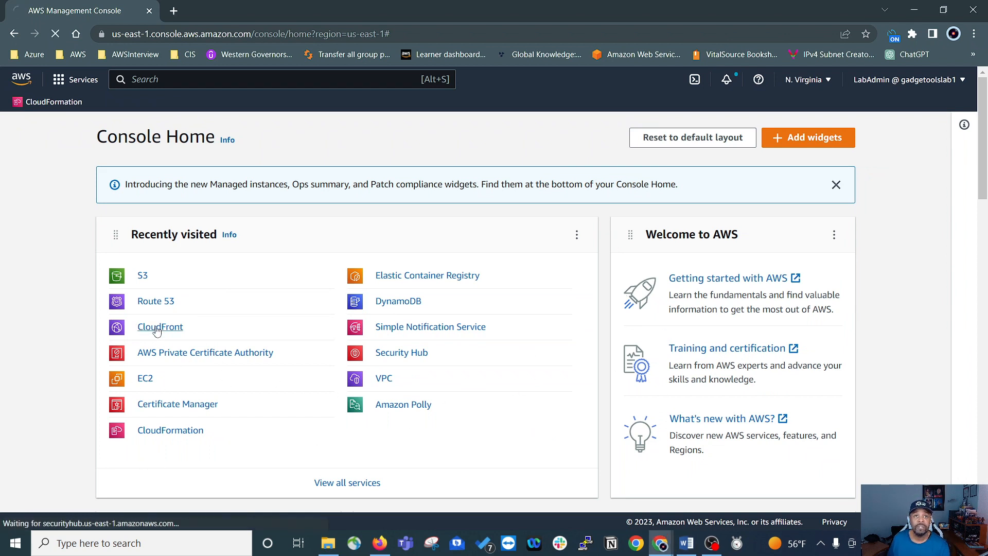
pyautogui.click(223, 257)
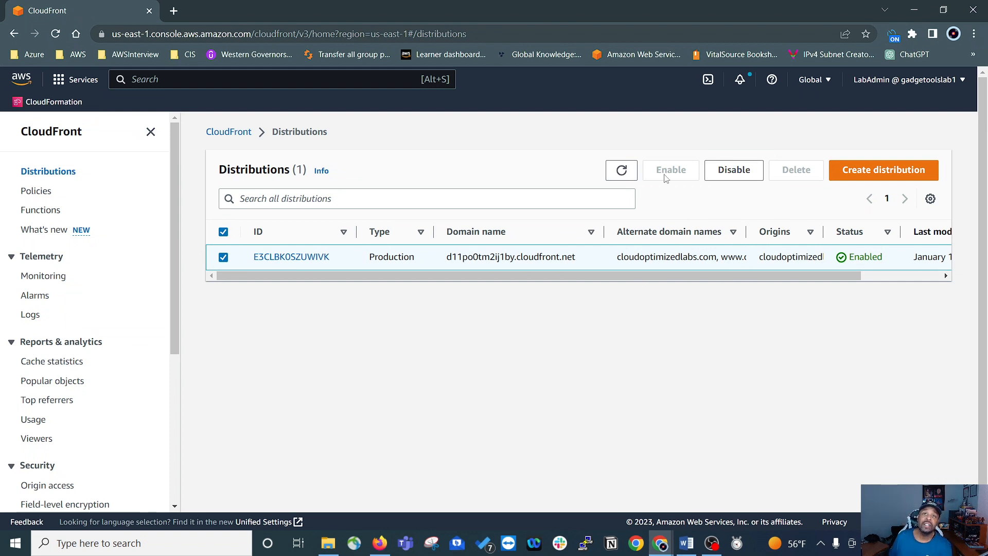
pyautogui.moveTo(561, 276)
pyautogui.mouseDown()
pyautogui.moveTo(635, 283)
pyautogui.moveTo(558, 284)
pyautogui.mouseUp()
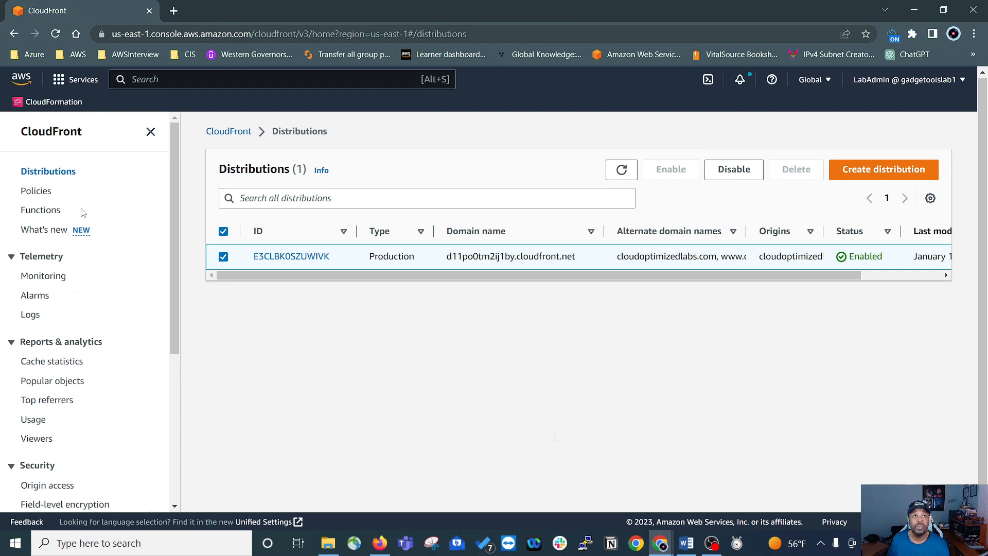
# Step: Switch to Route 53 and open the records of the cloudoptimizedlabs.com hosted zone
pyautogui.click(65, 81)
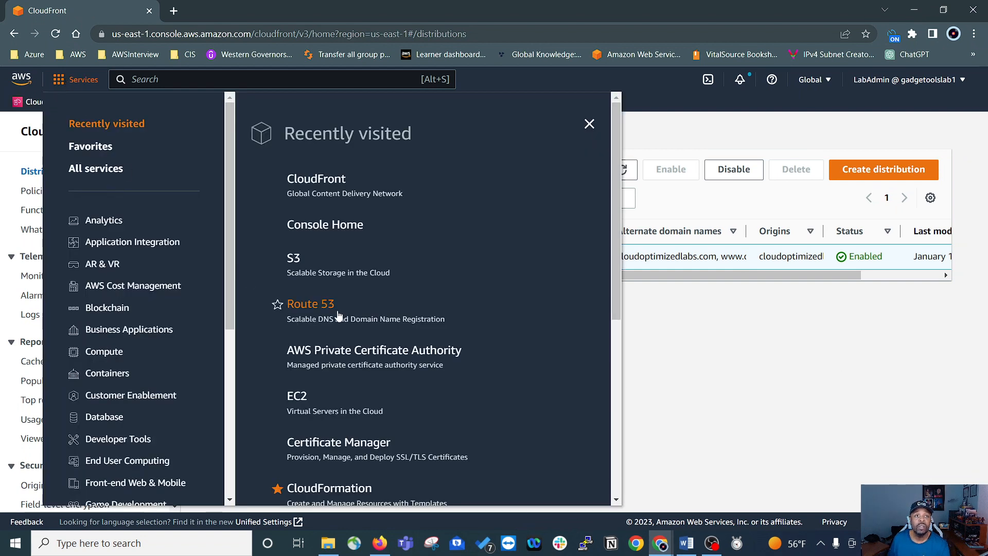
pyautogui.click(294, 307)
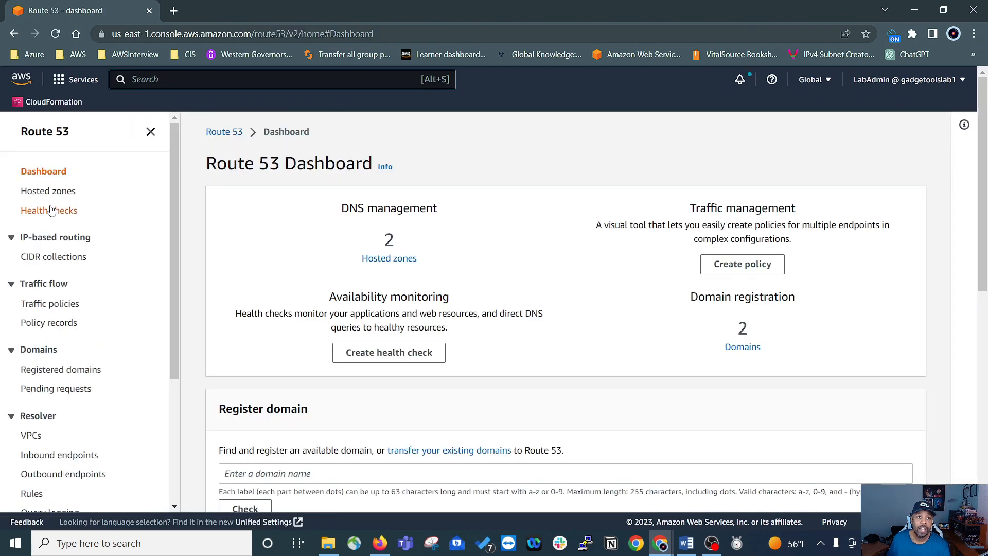
pyautogui.click(44, 193)
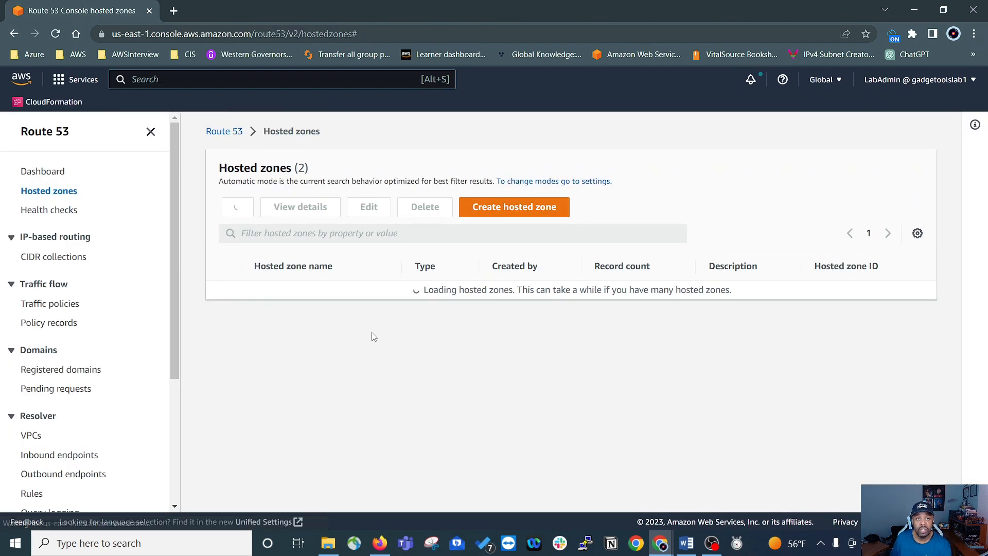
pyautogui.click(263, 289)
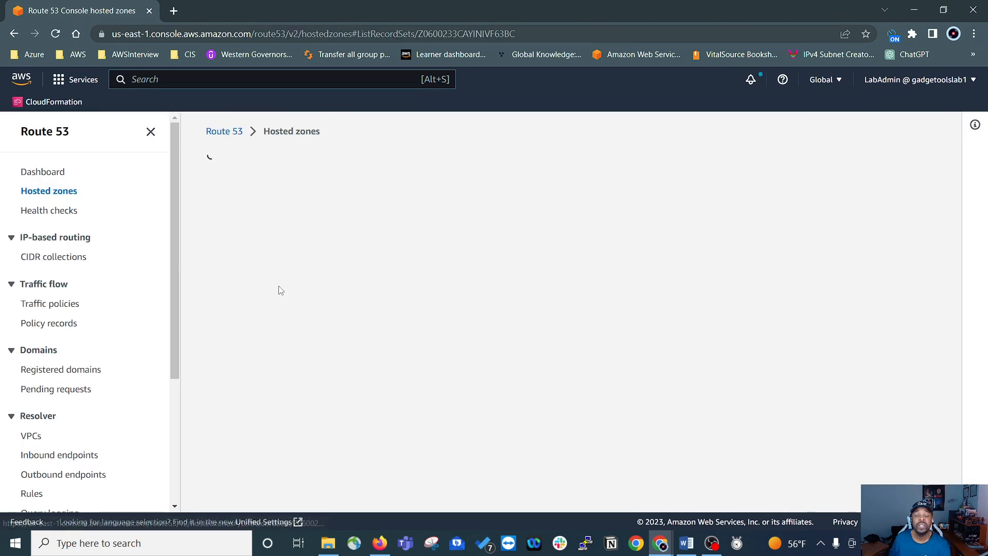
pyautogui.scroll(-2, 367, 306)
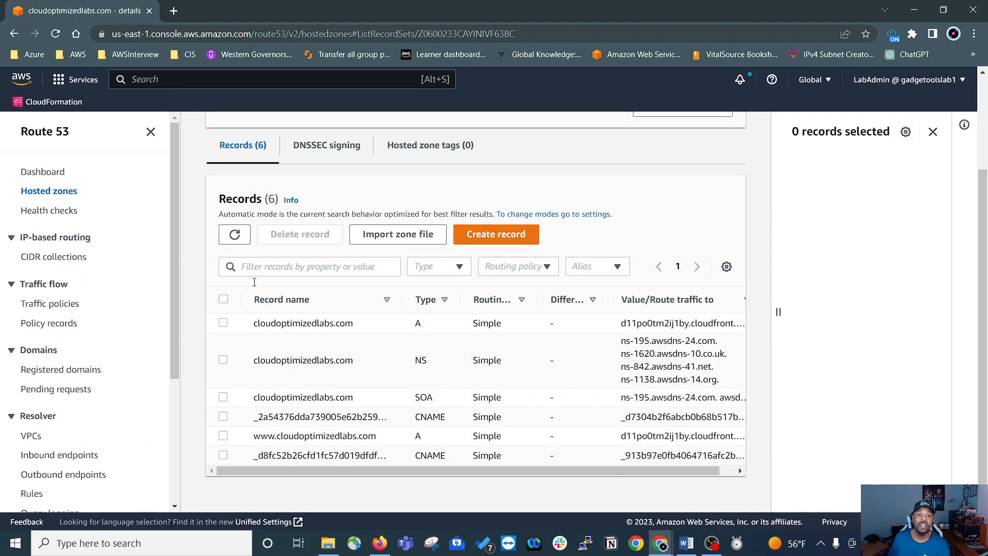
# Step: Select the two A records and two CNAME records, request their deletion, and cancel at the confirmation
pyautogui.click(224, 324)
pyautogui.click(222, 435)
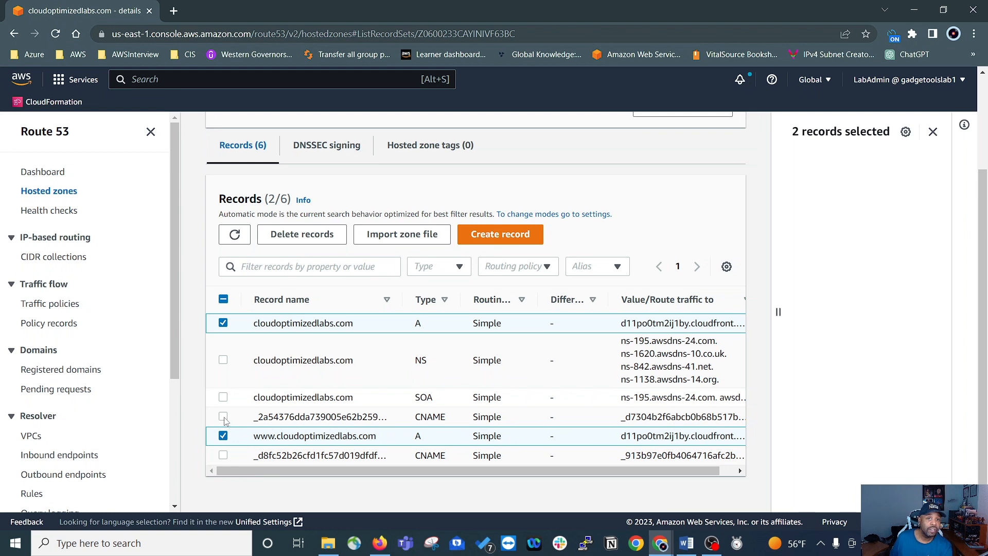
pyautogui.click(223, 417)
pyautogui.click(223, 456)
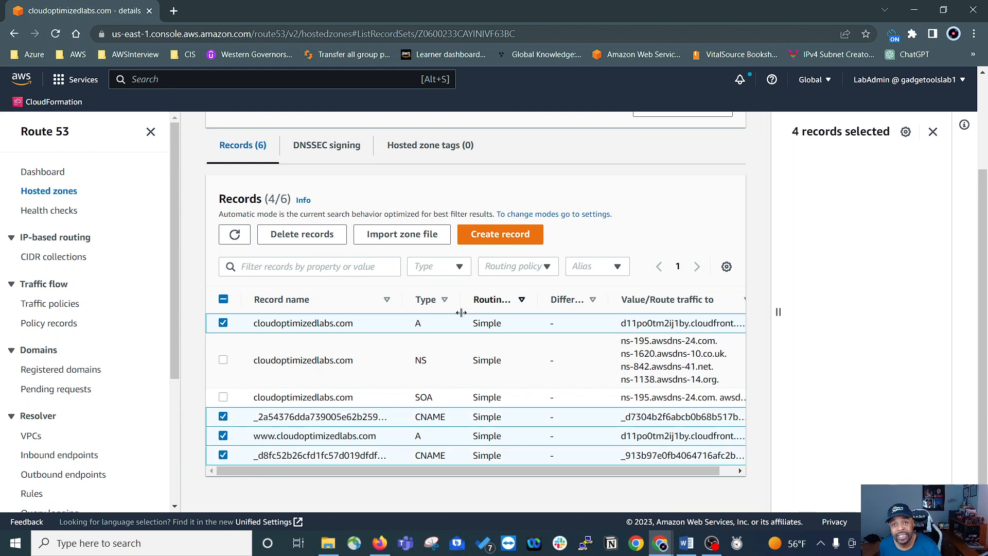
pyautogui.click(305, 235)
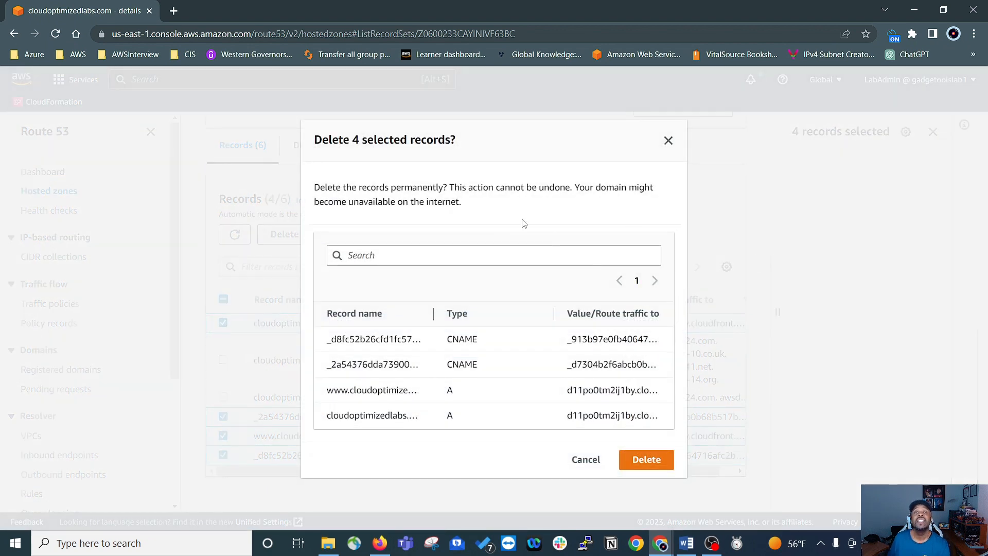
pyautogui.click(585, 459)
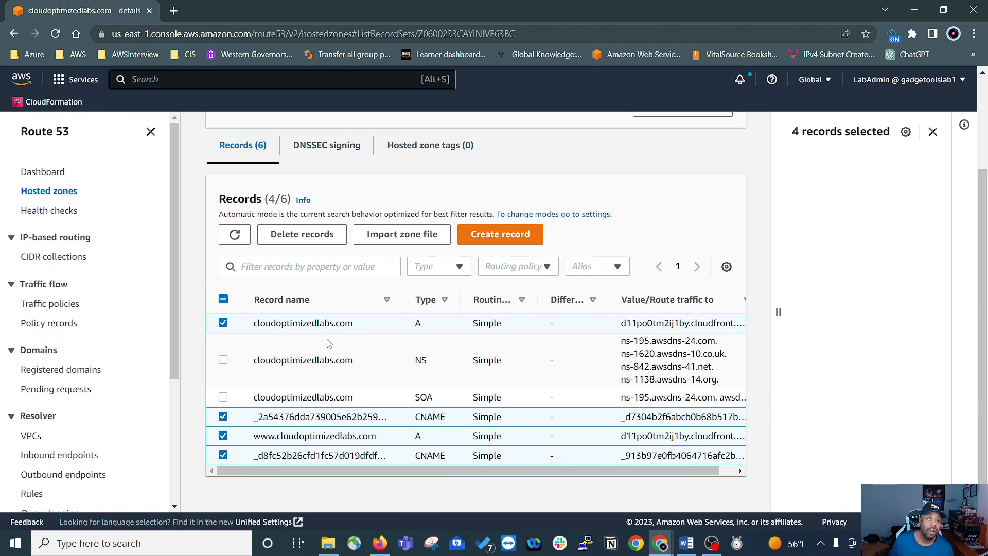
# Step: Look over the cloudoptimizedlabs.com zone details and return to the list of hosted zones
pyautogui.scroll(2, 325, 339)
pyautogui.scroll(-2, 414, 434)
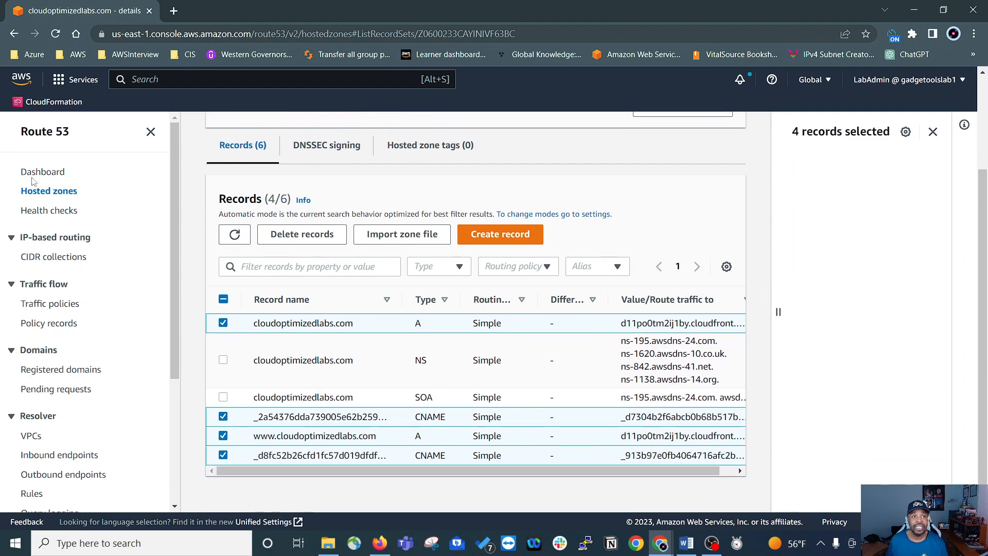
pyautogui.click(44, 191)
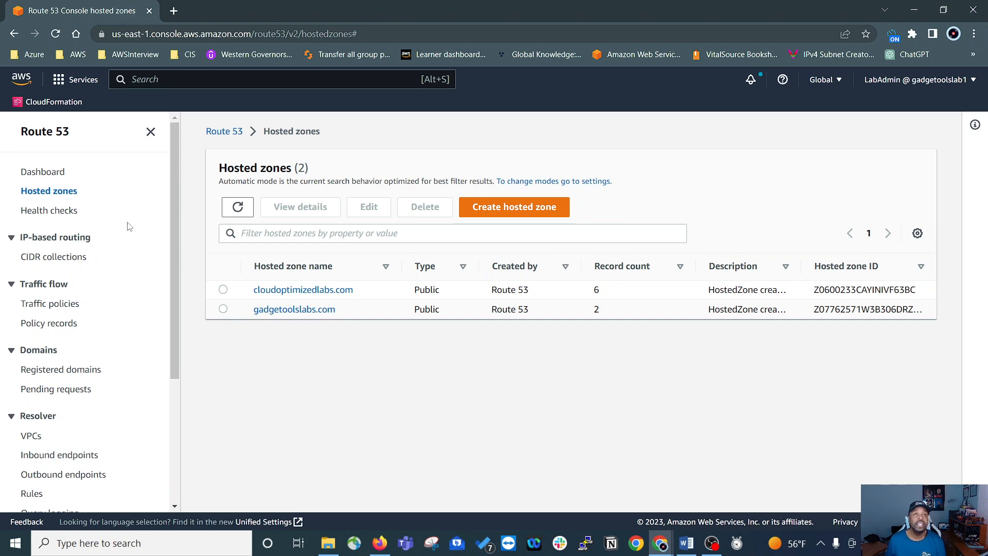
# Step: Switch to AWS Certificate Manager to view its certificate list
pyautogui.click(63, 82)
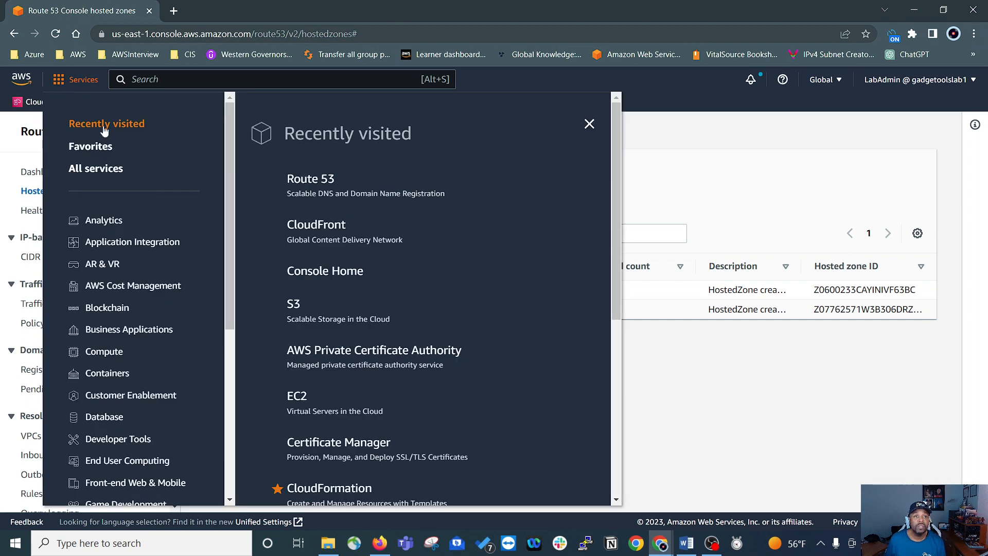
pyautogui.scroll(-3, 309, 267)
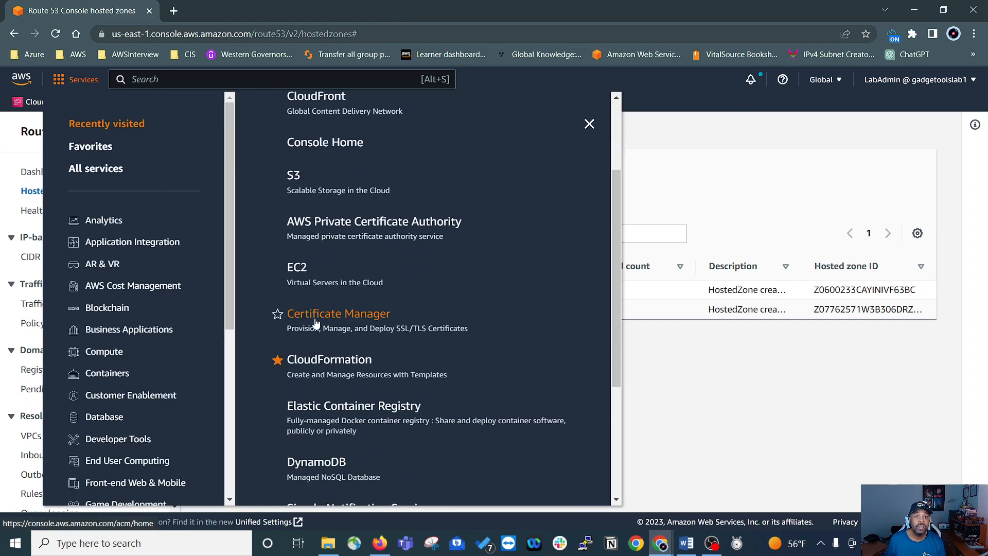
pyautogui.click(318, 313)
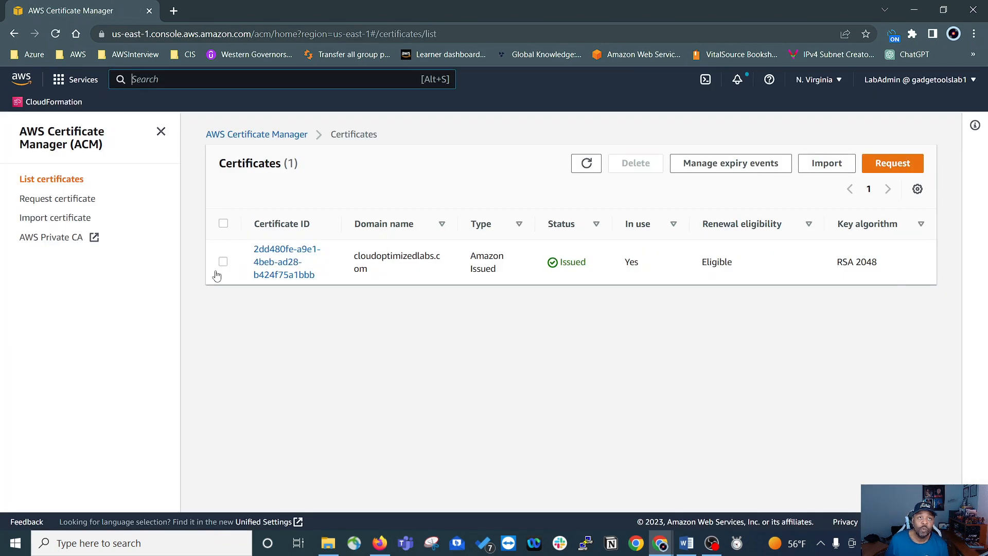
# Step: Select the cloudoptimizedlabs.com certificate, request its deletion, and dismiss the confirmation without deleting it
pyautogui.click(223, 264)
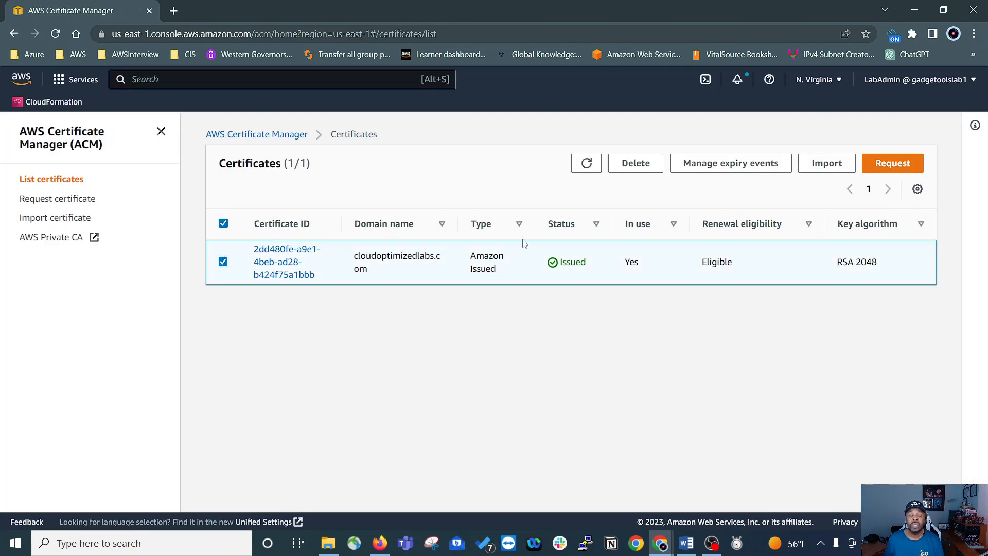
pyautogui.click(637, 163)
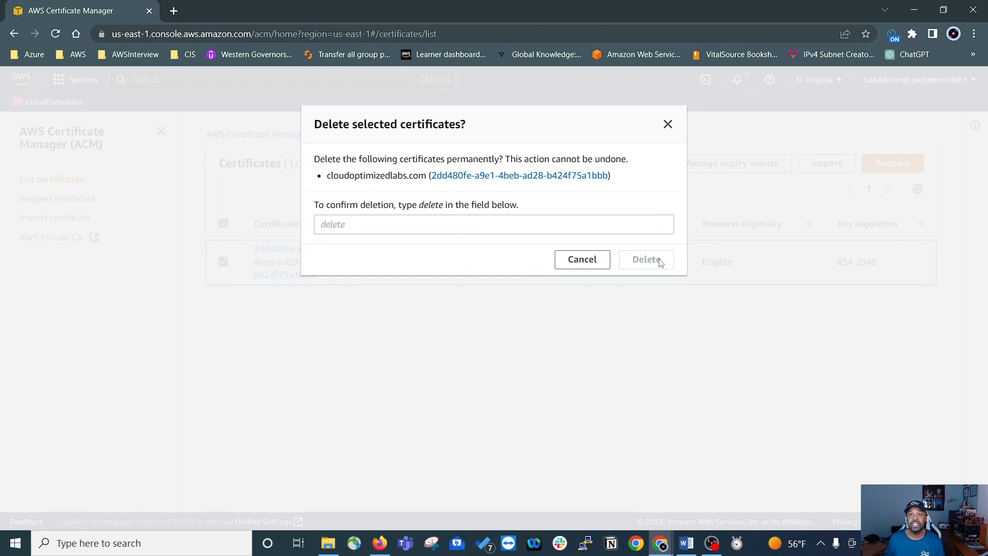
pyautogui.click(667, 125)
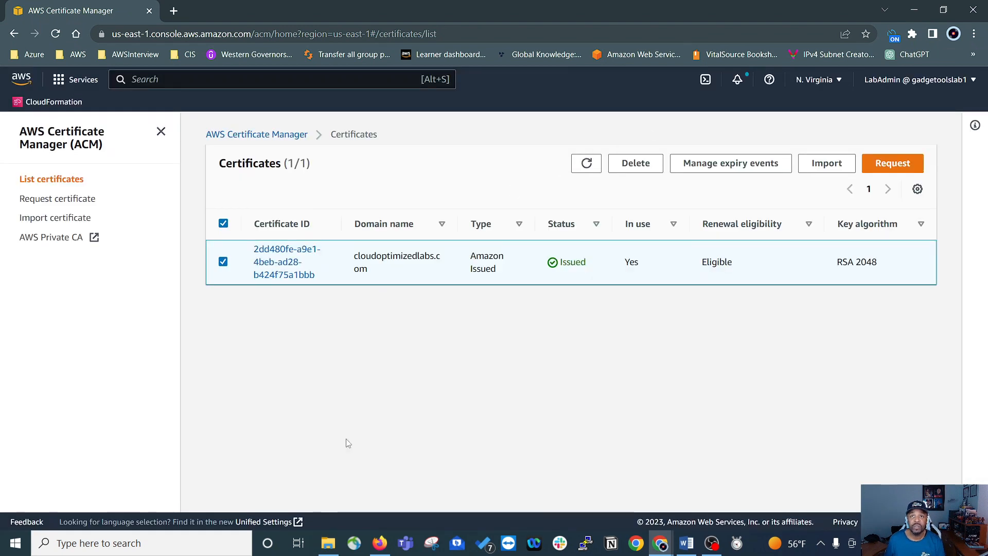